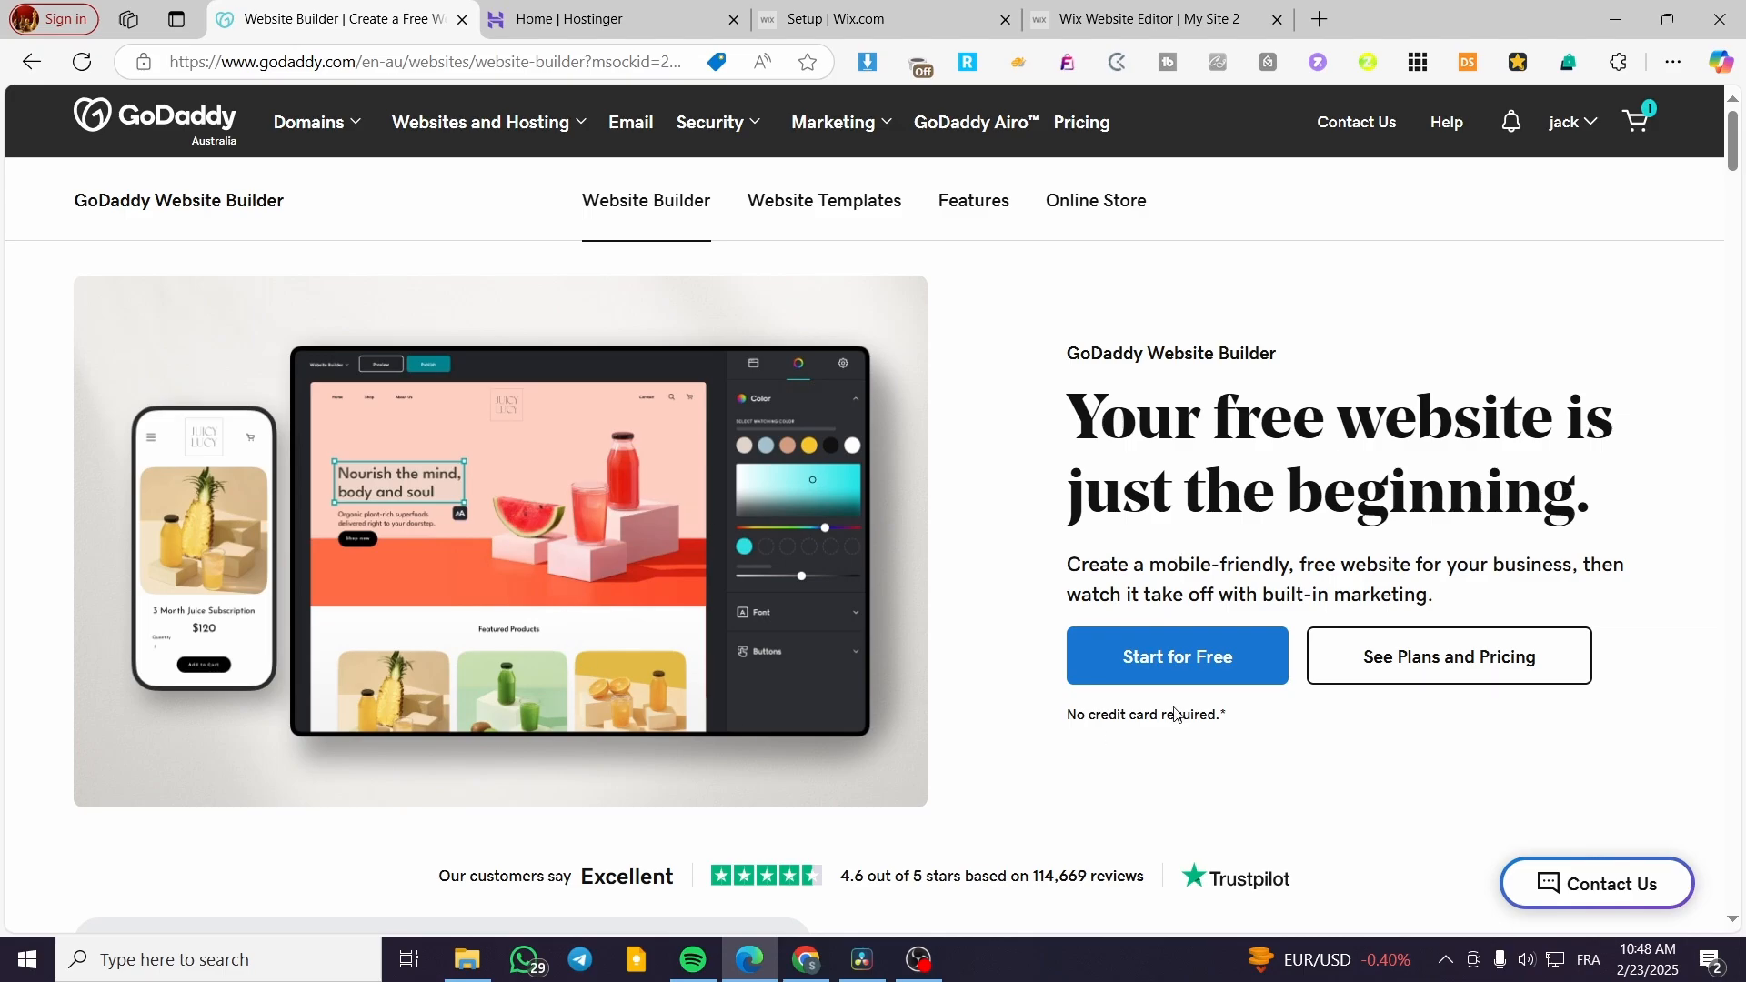
- Open the Website Builder page among GoDaddy's website and hosting products
scroll(1071, 487, down, 1)
scroll(1000, 487, up, 1)
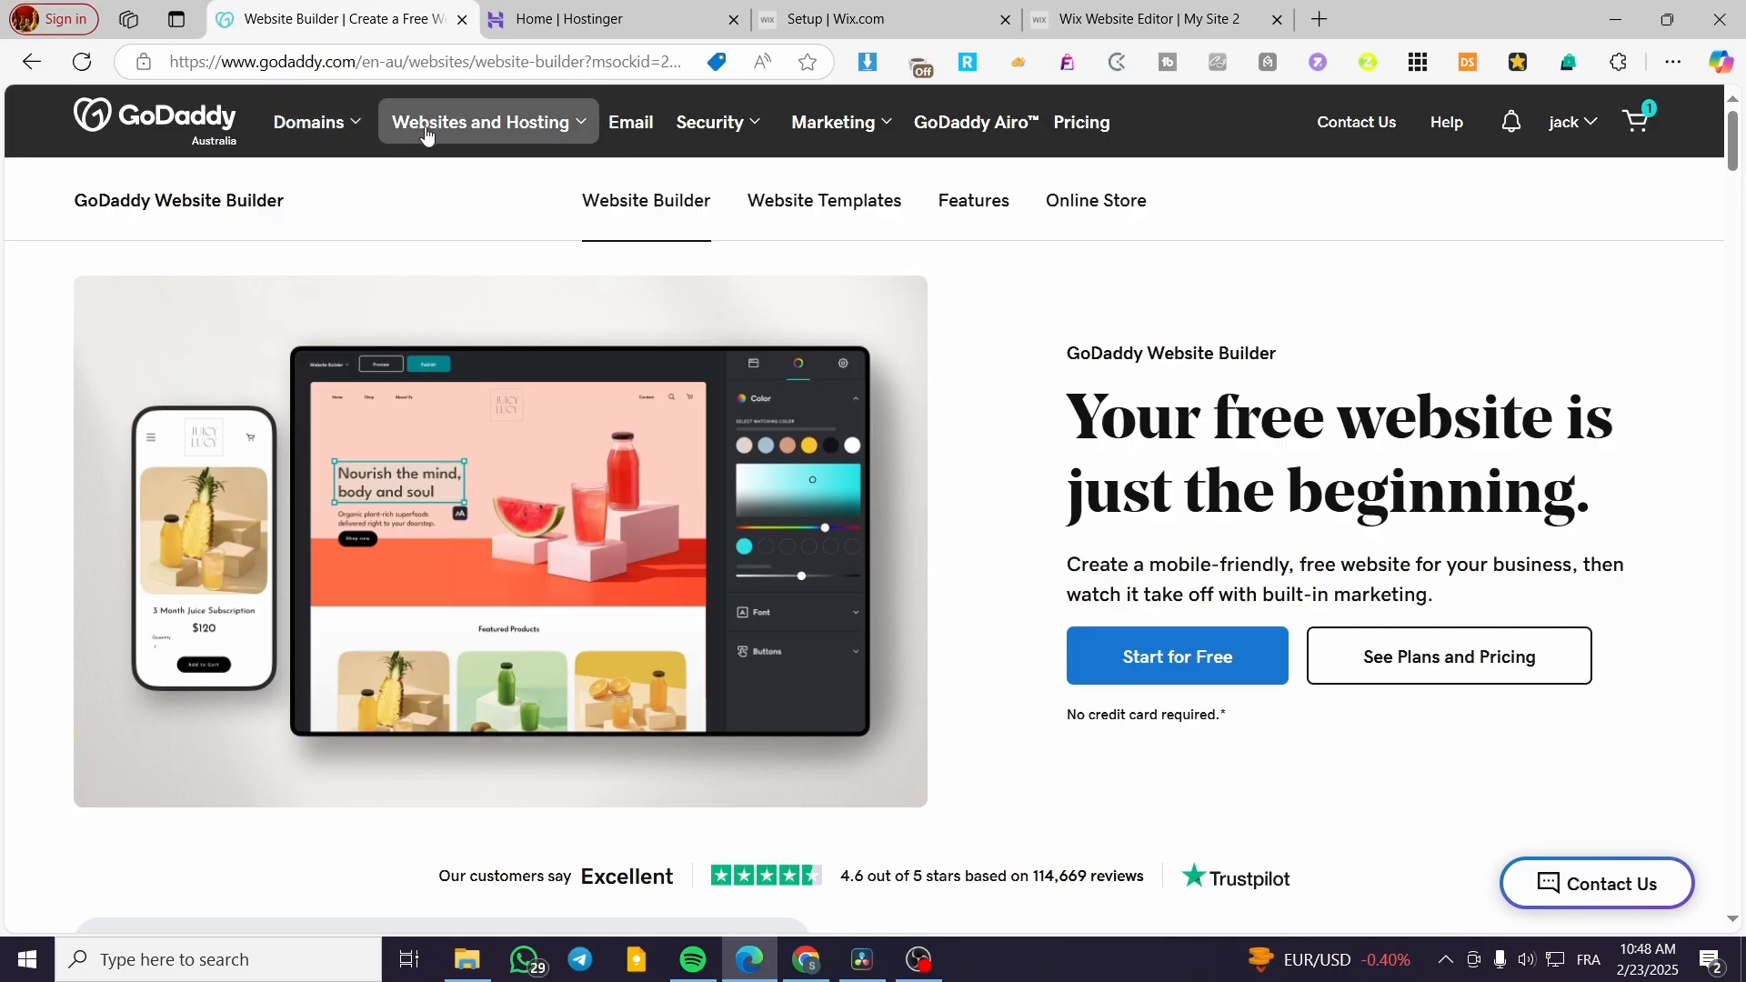
click(460, 125)
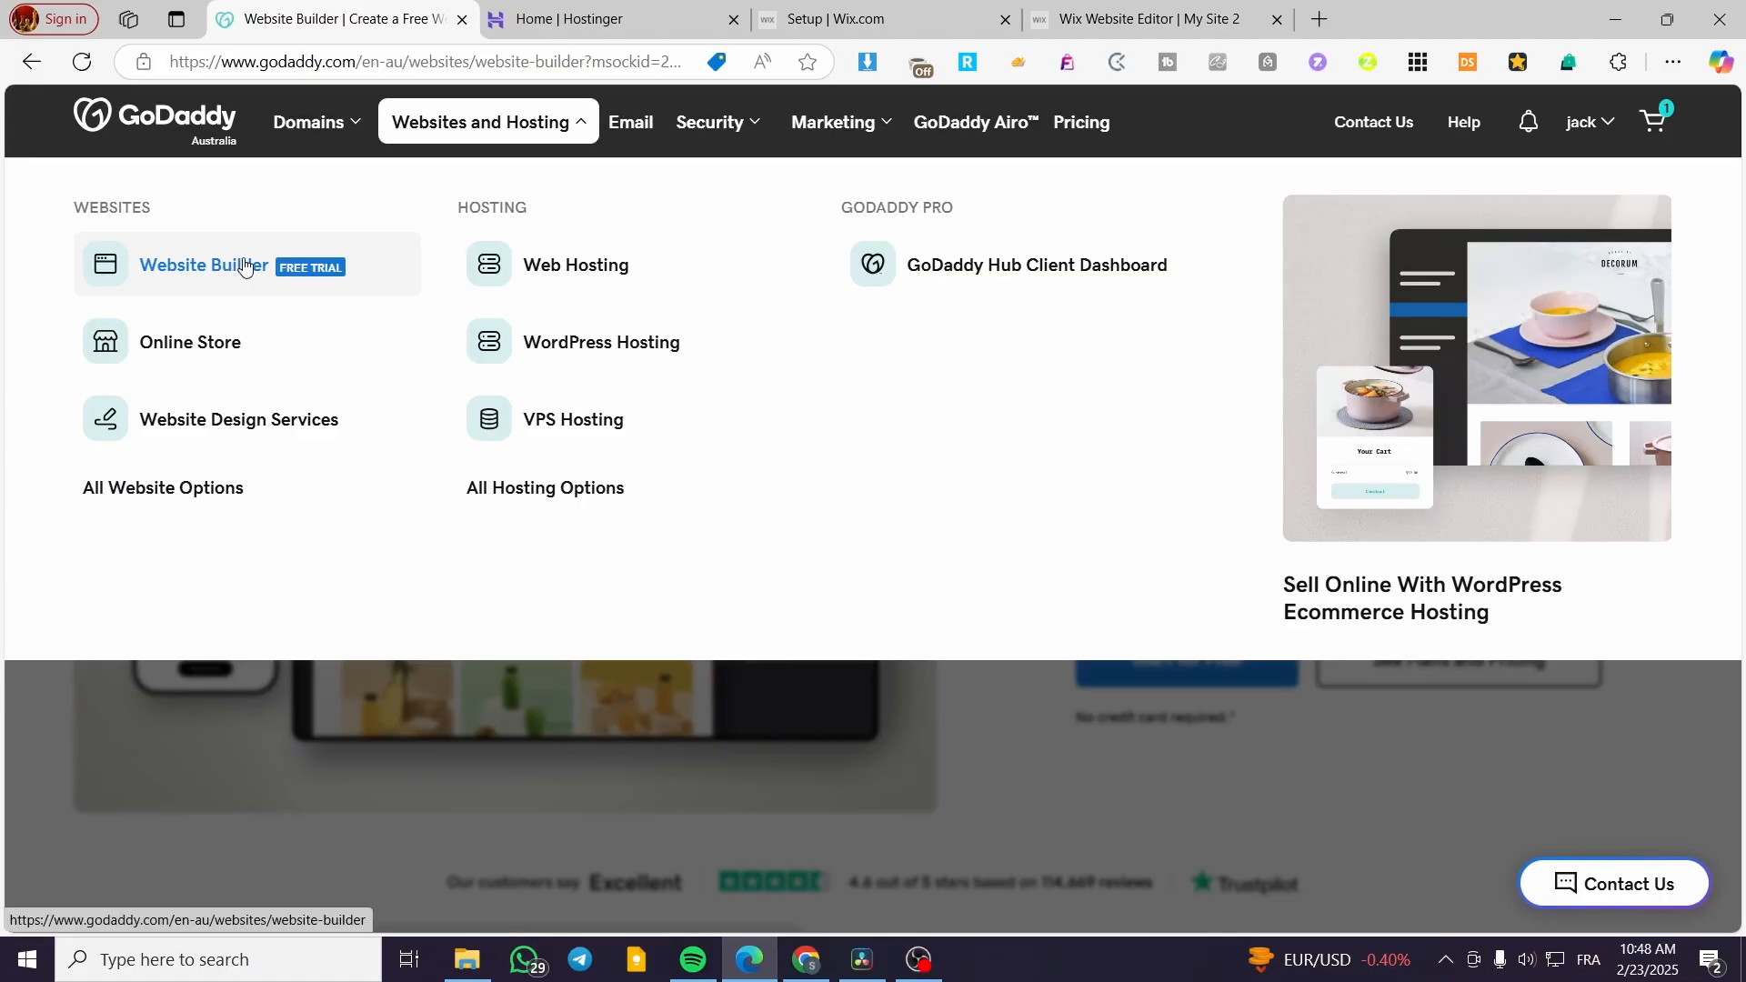
click(193, 266)
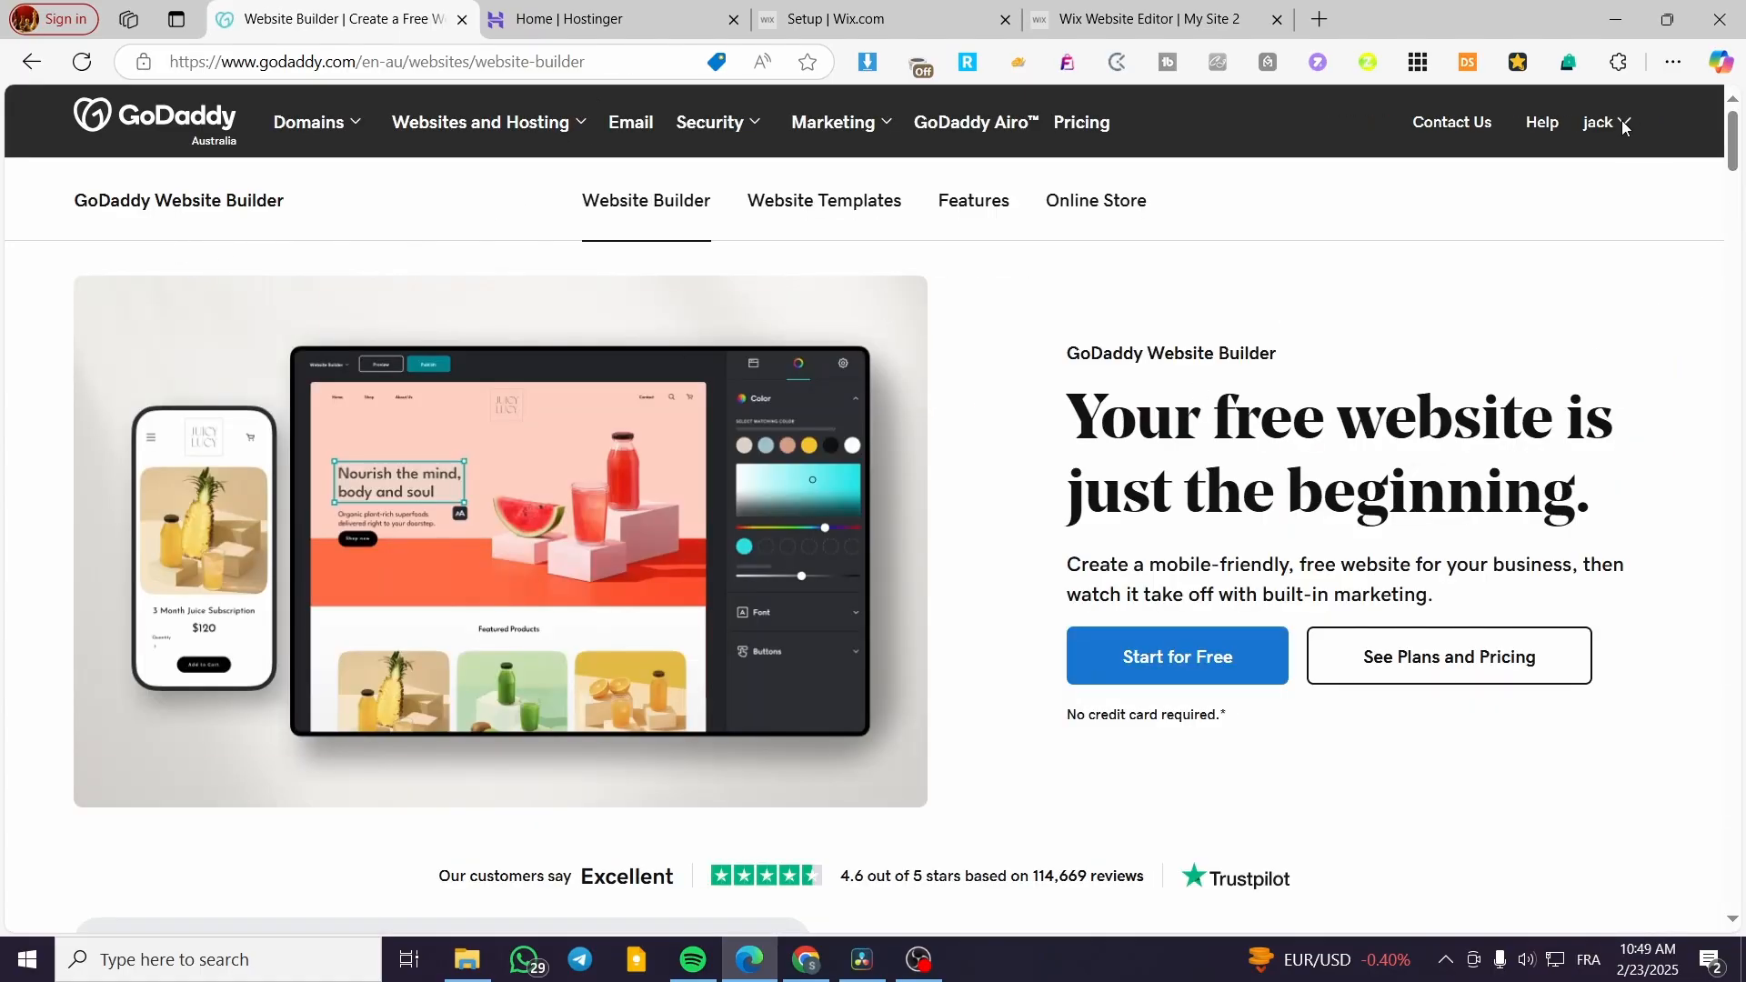
- Open the account's My Products page and look through the existing website projects
click(1624, 124)
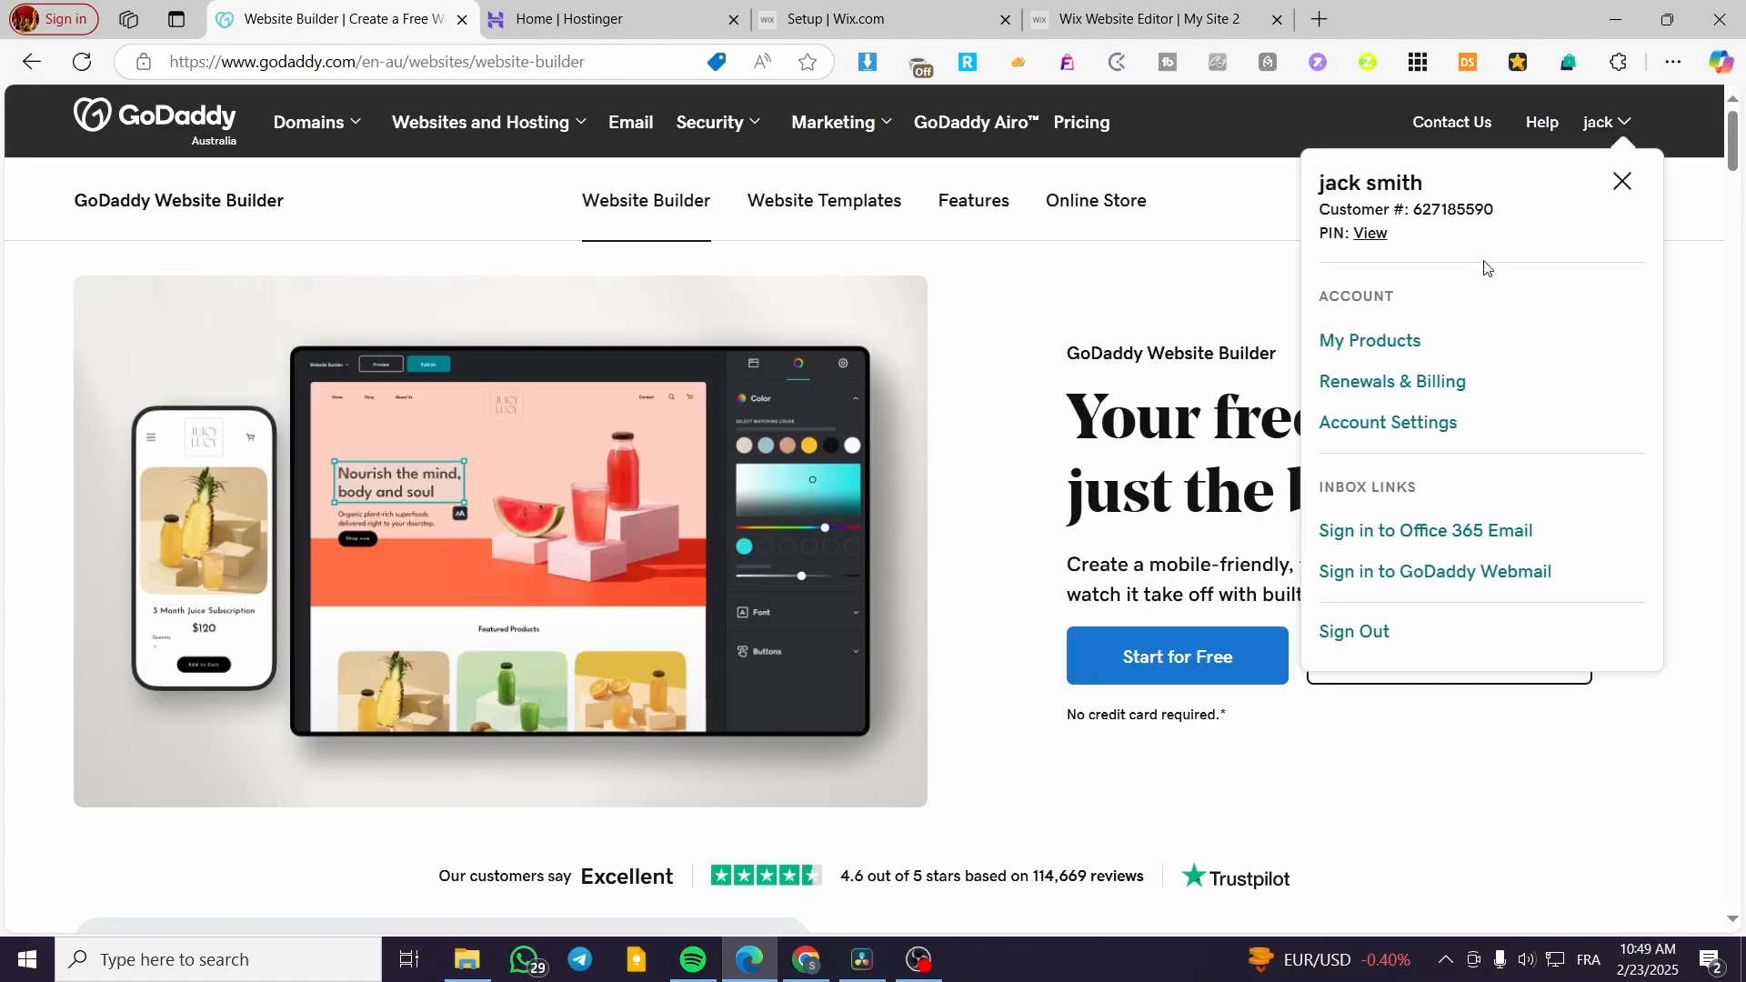
click(1328, 346)
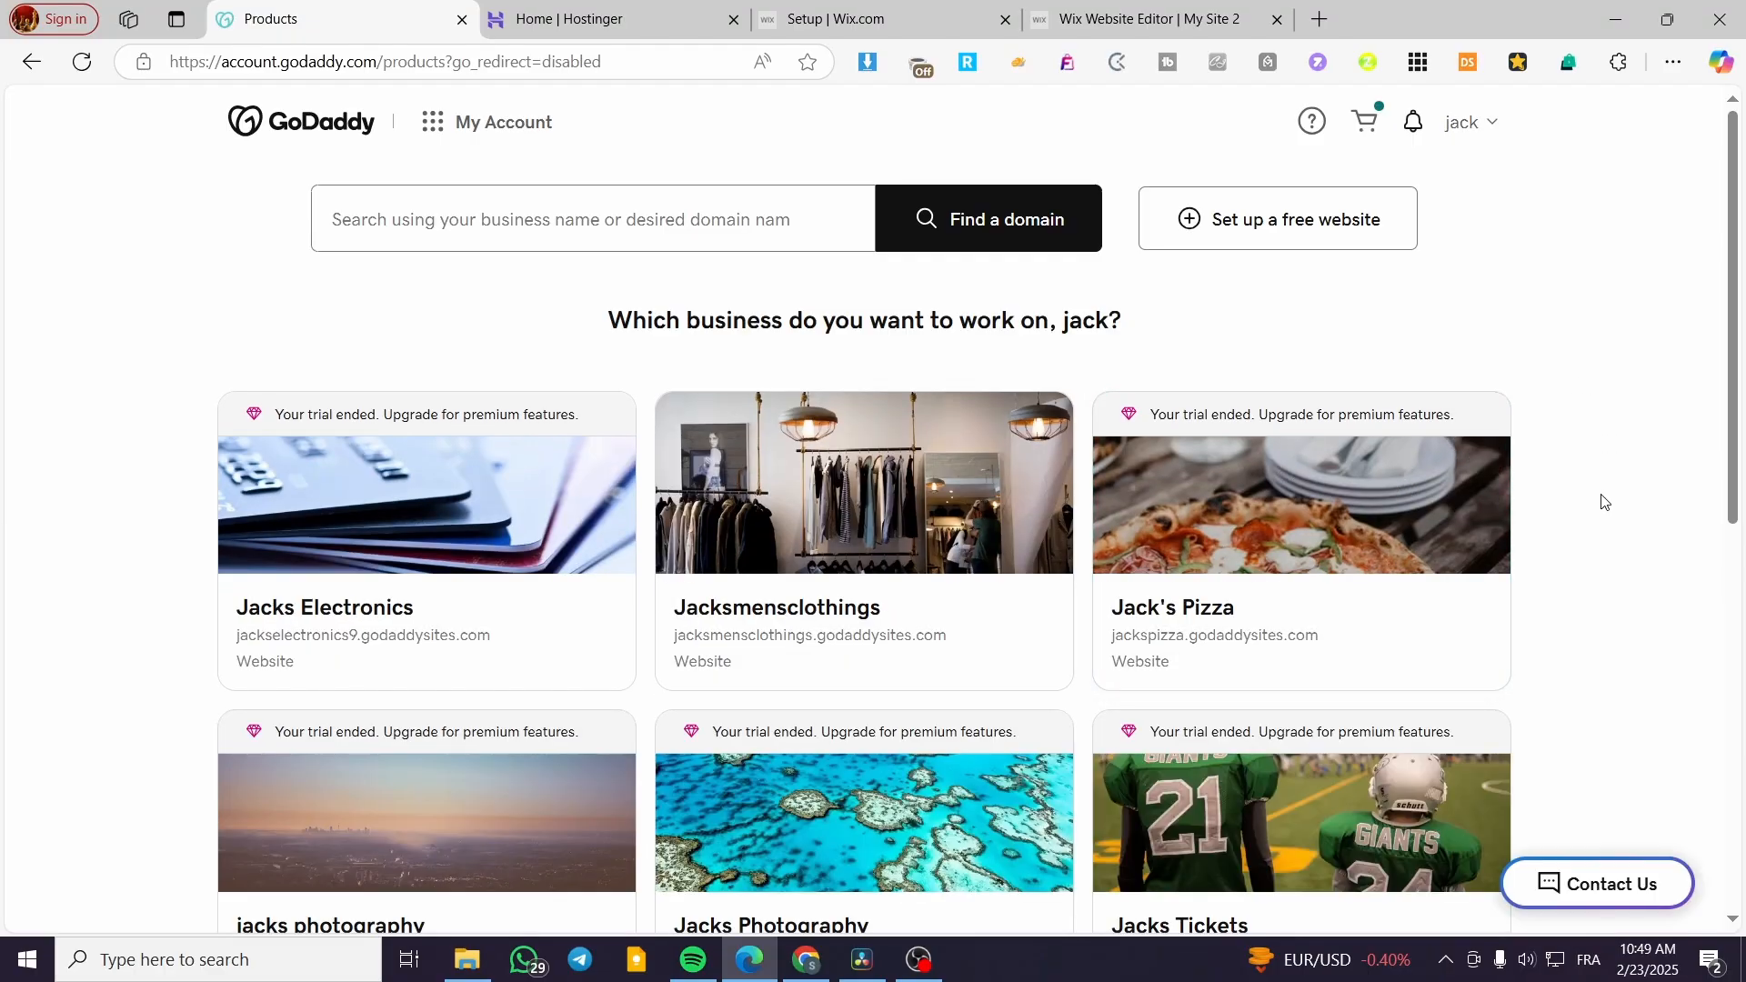
scroll(1582, 382, down, 1)
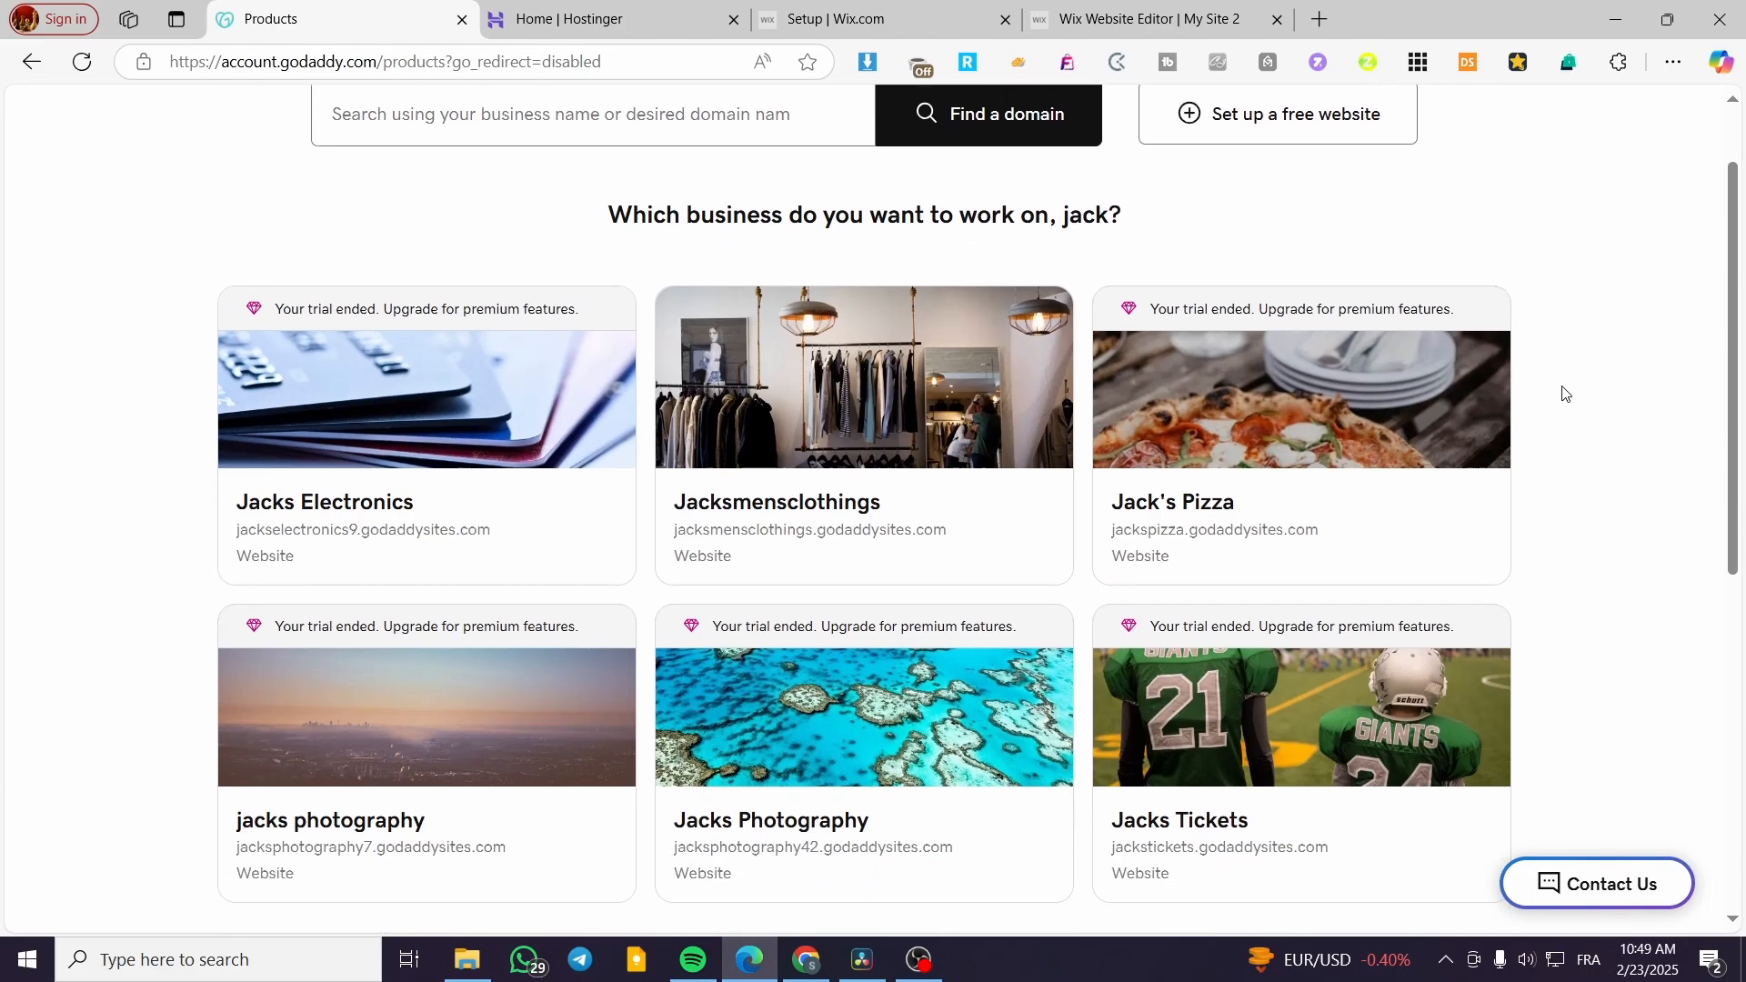
scroll(1410, 382, down, 2)
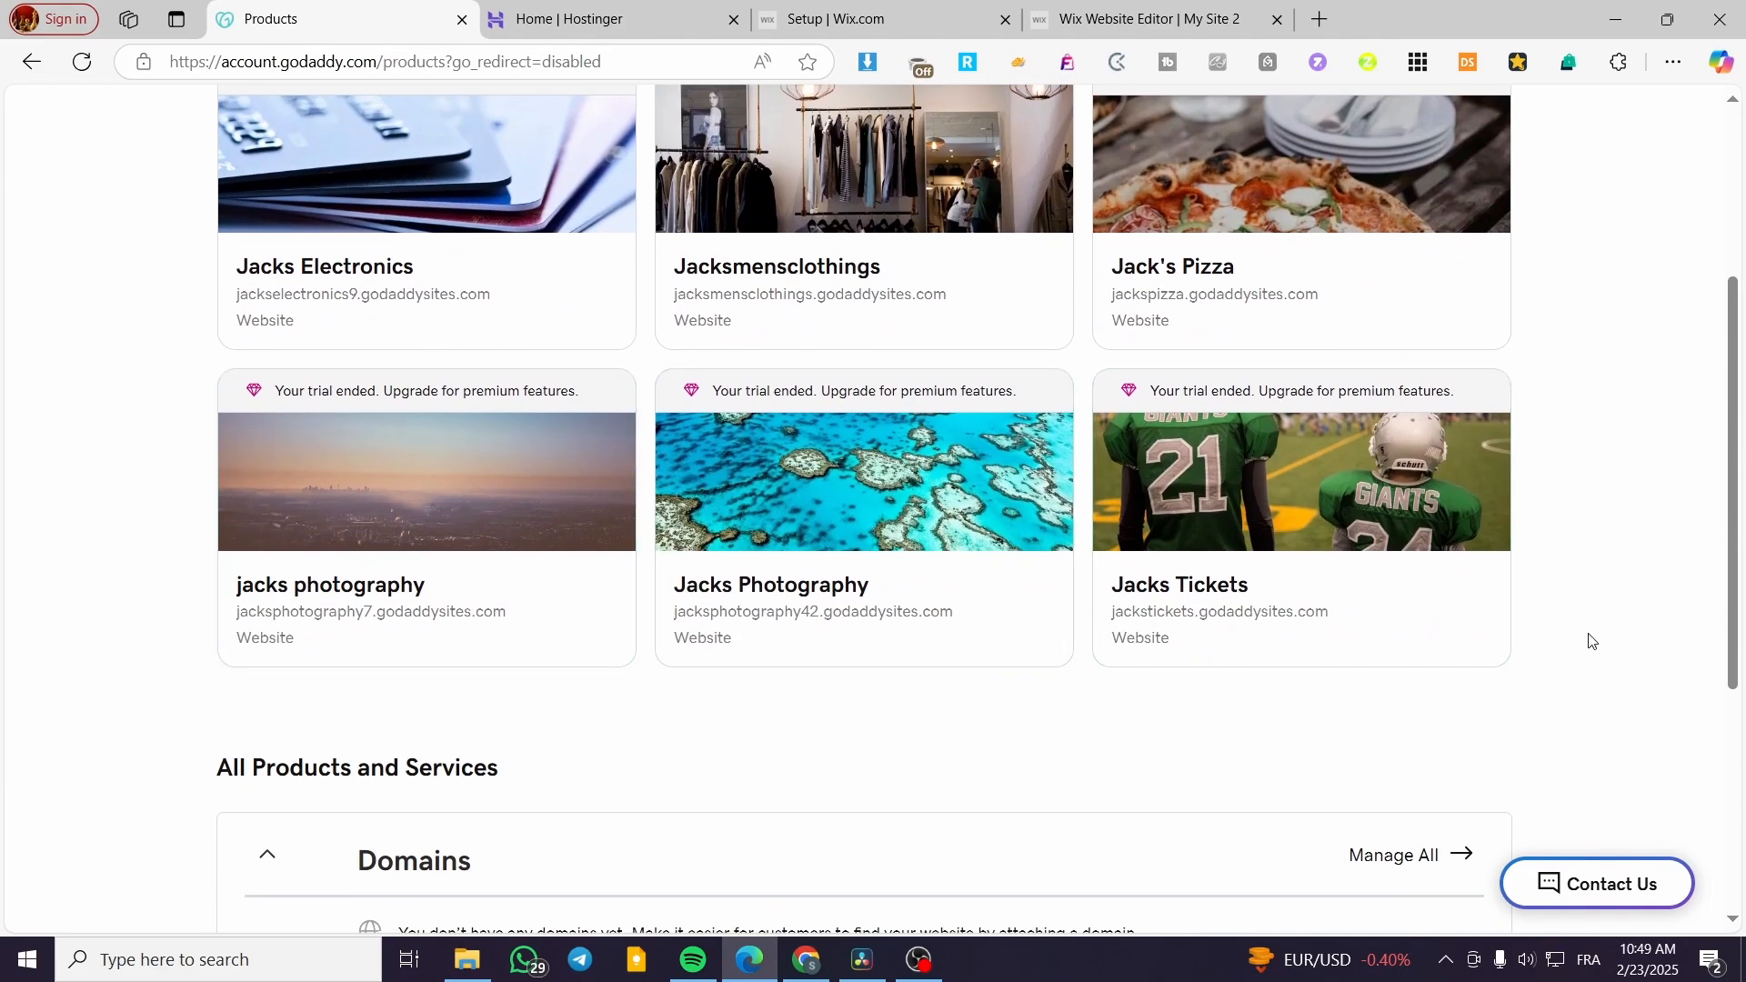
scroll(1274, 799, up, 4)
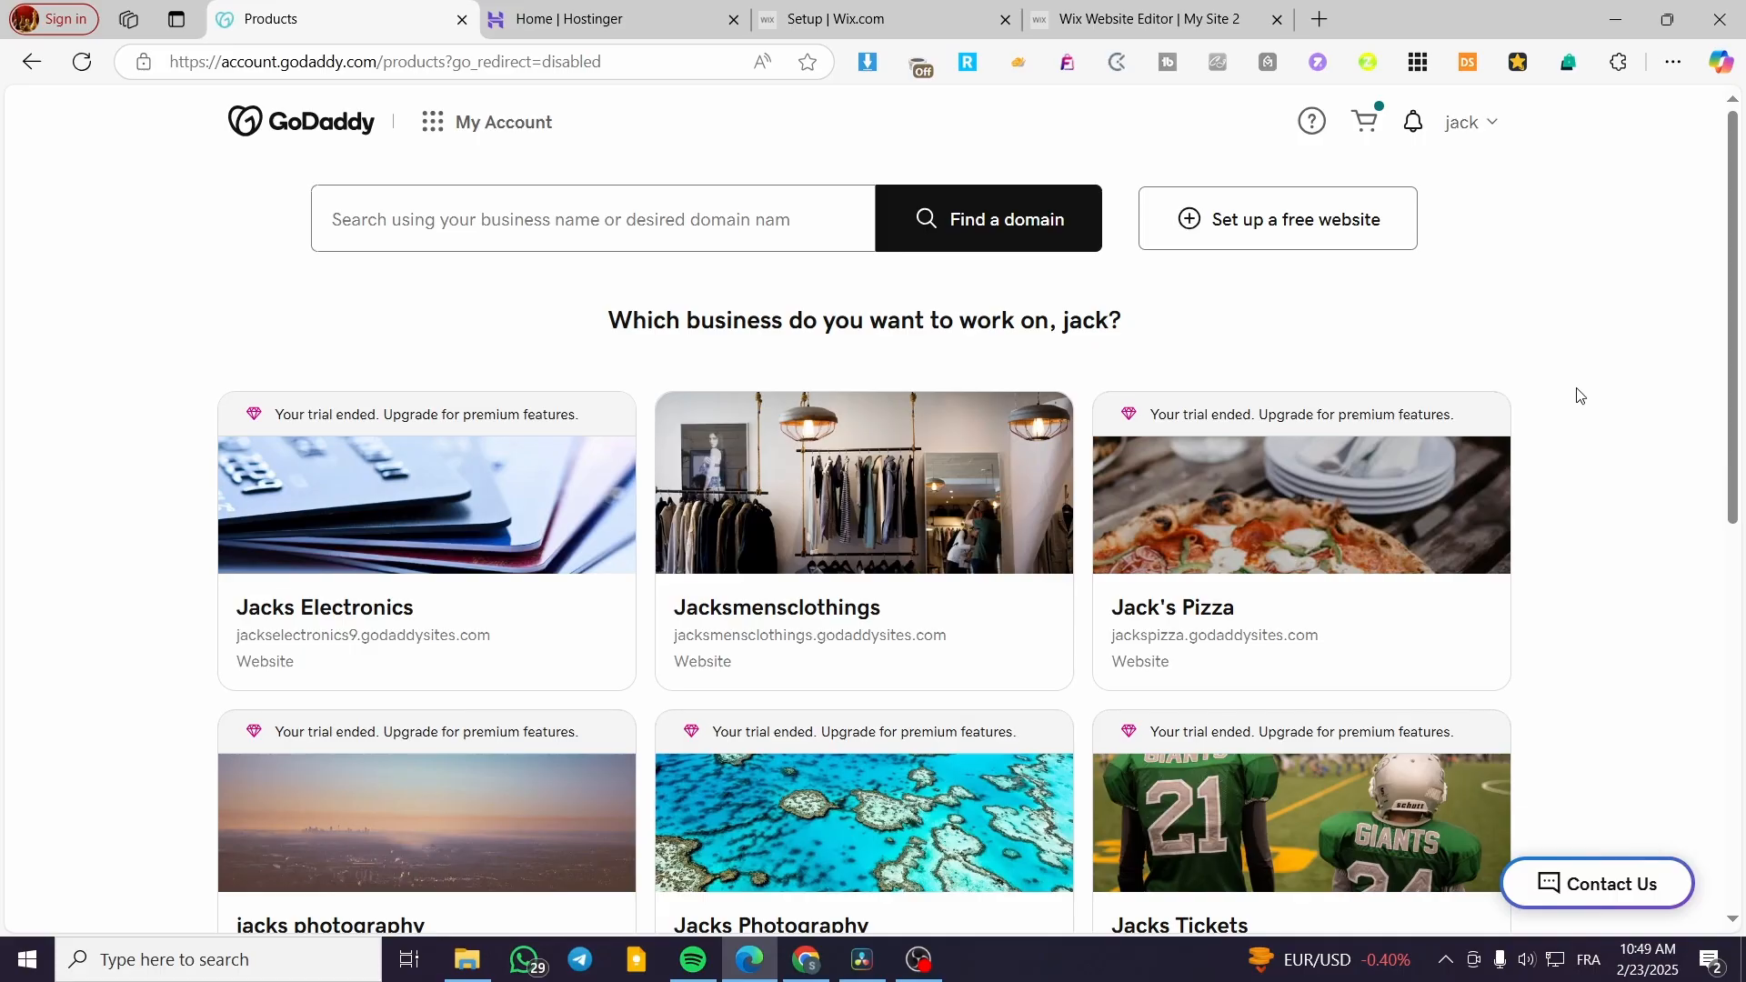
- Open canva.com in a new browser tab placed directly after the GoDaddy tab
click(1310, 31)
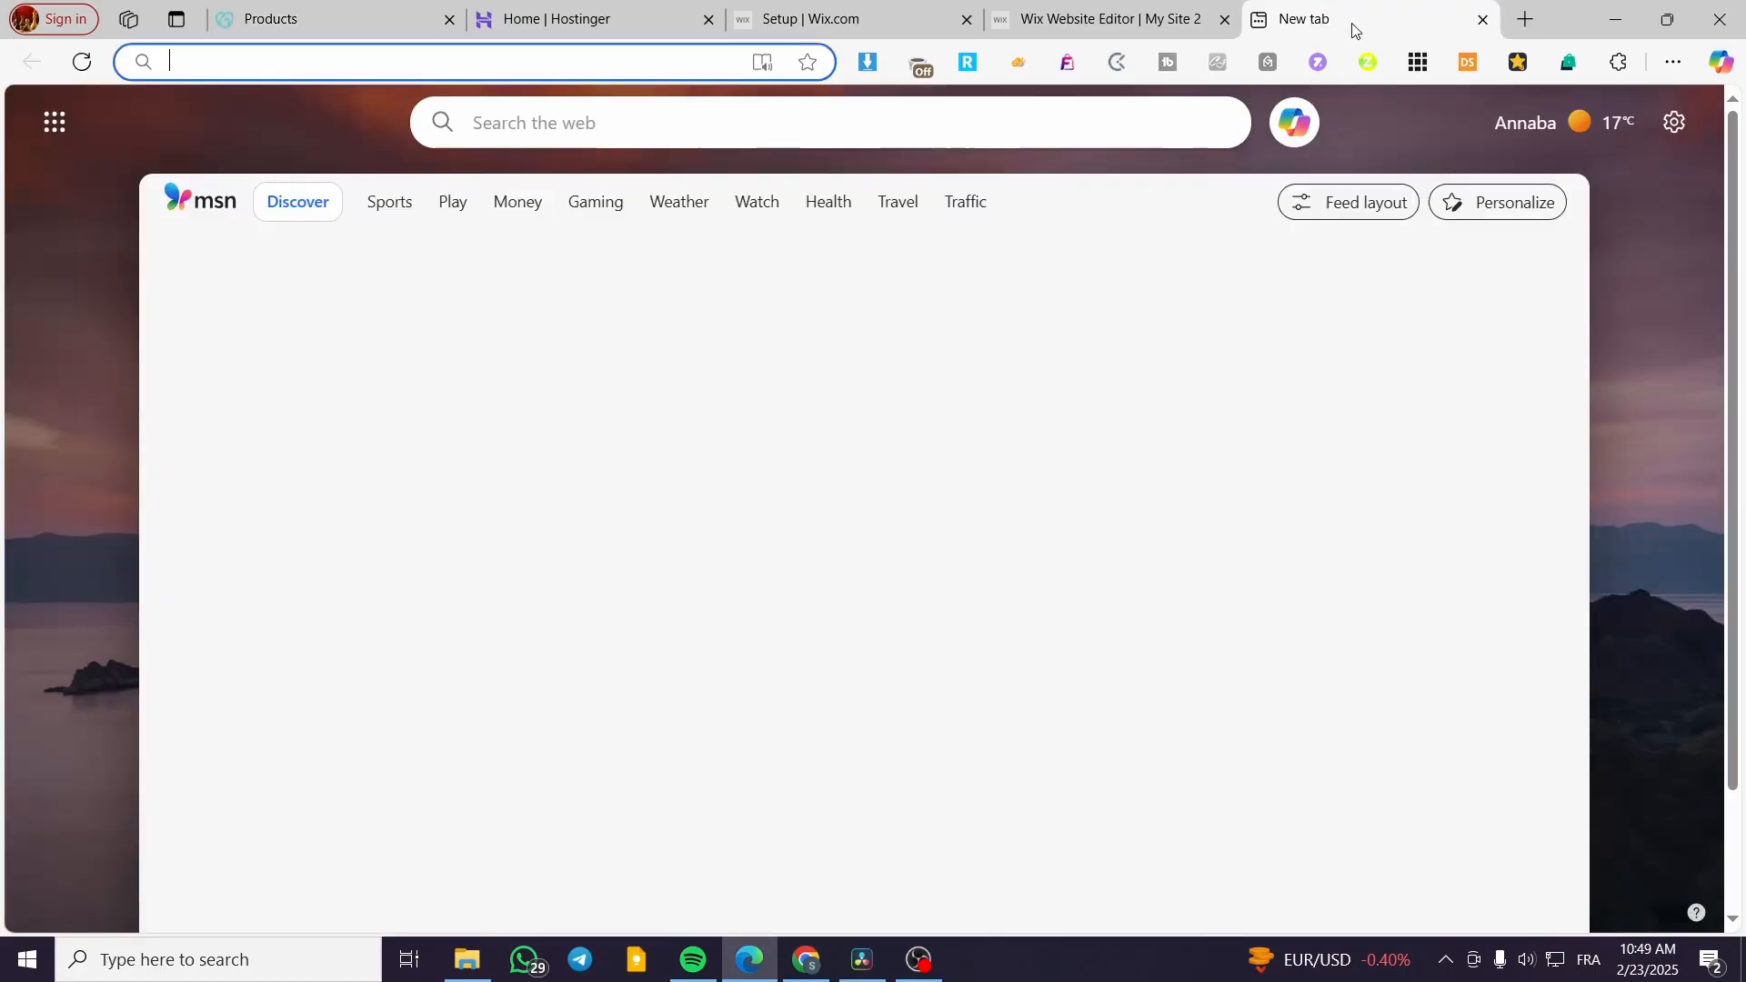
drag(1352, 31, 605, 27)
text(ca)
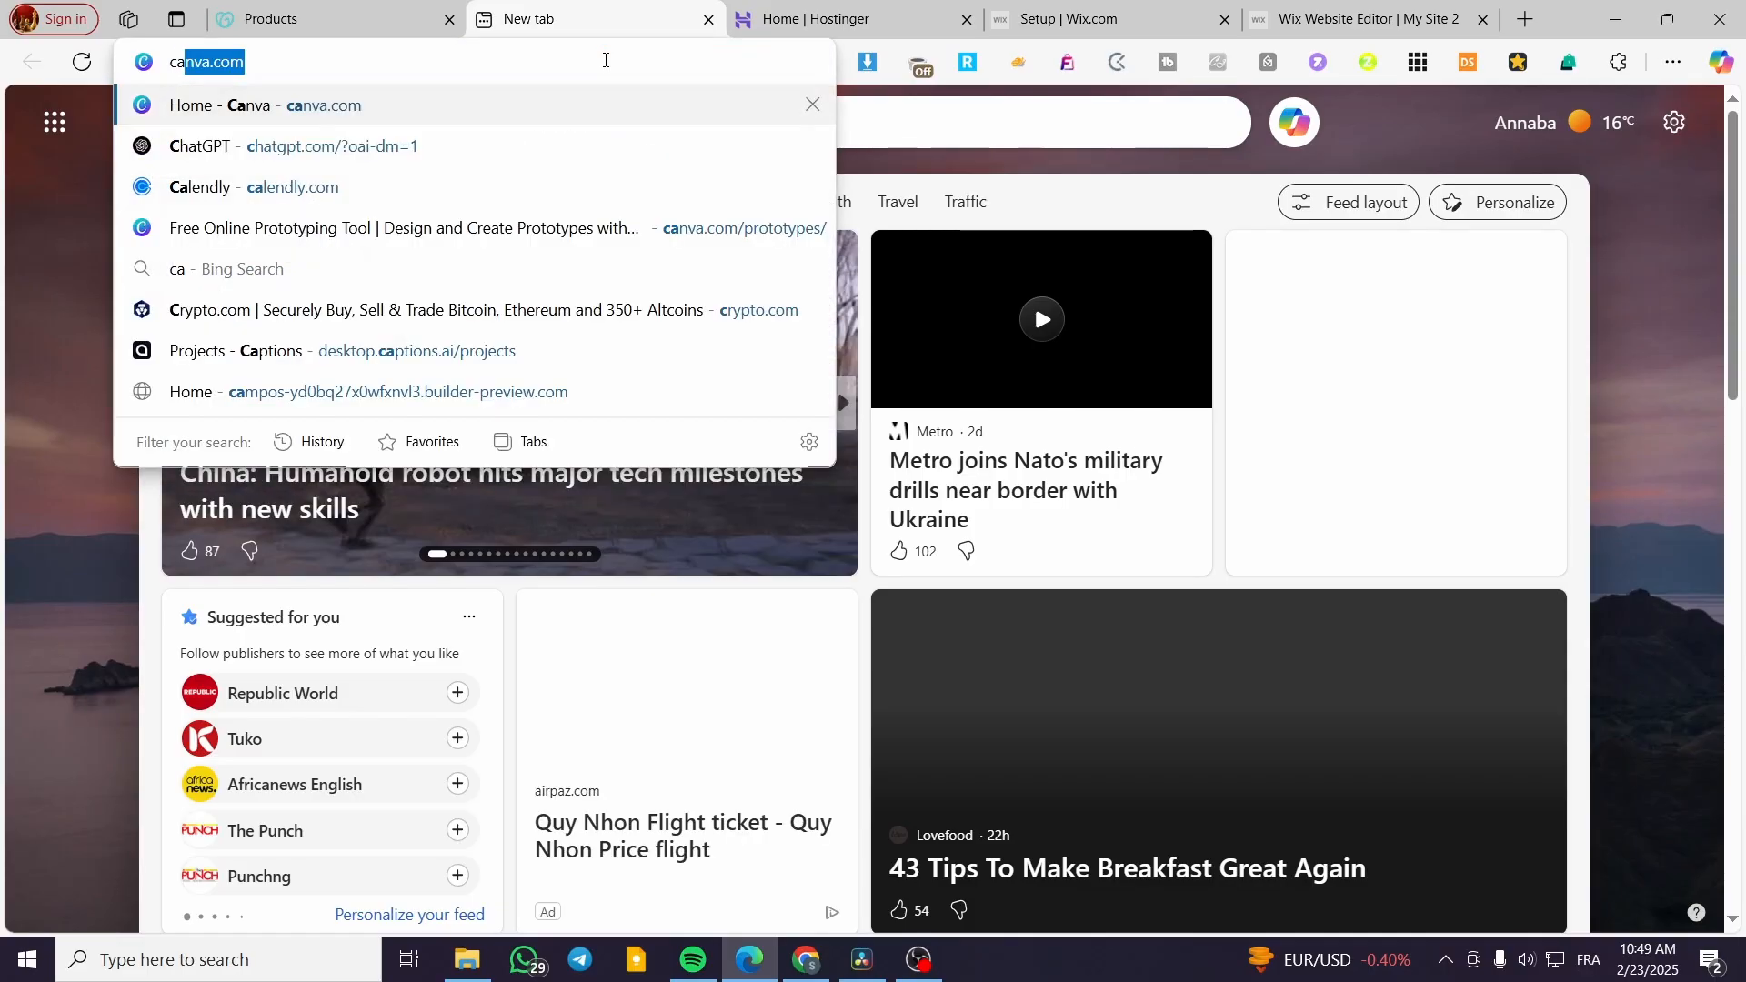
key(Return)
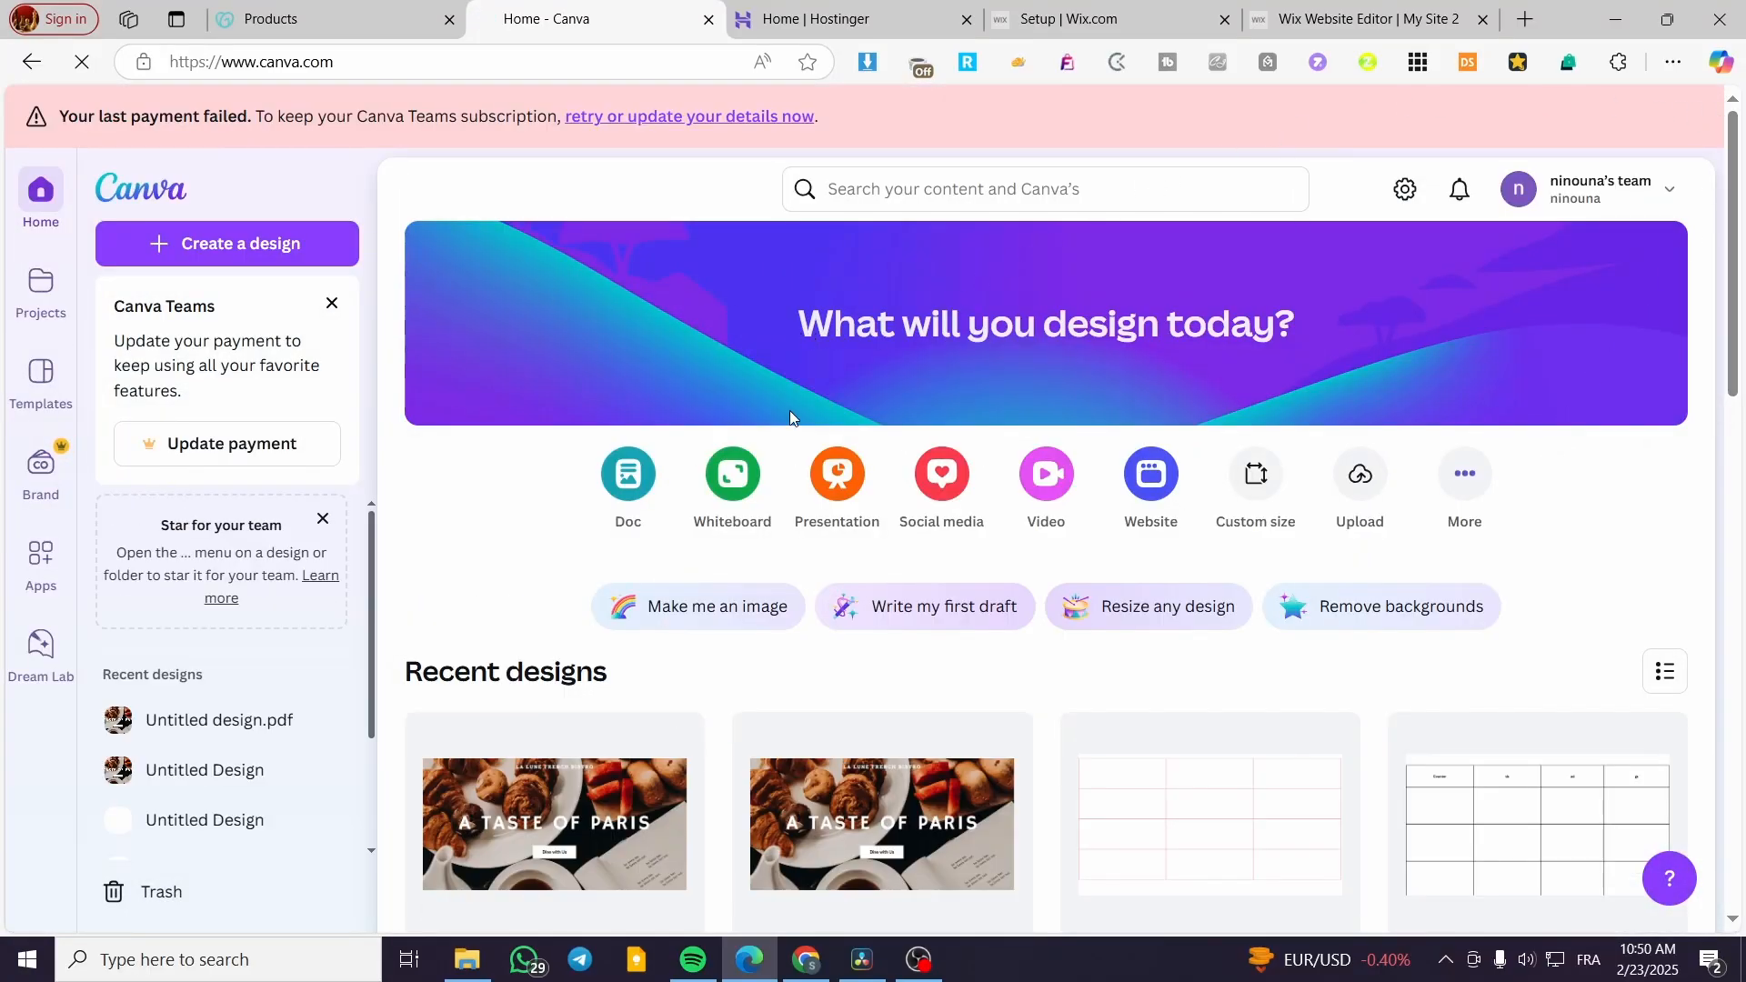
- Look through the recent designs on the Canva home page for portfolio material
scroll(727, 573, down, 4)
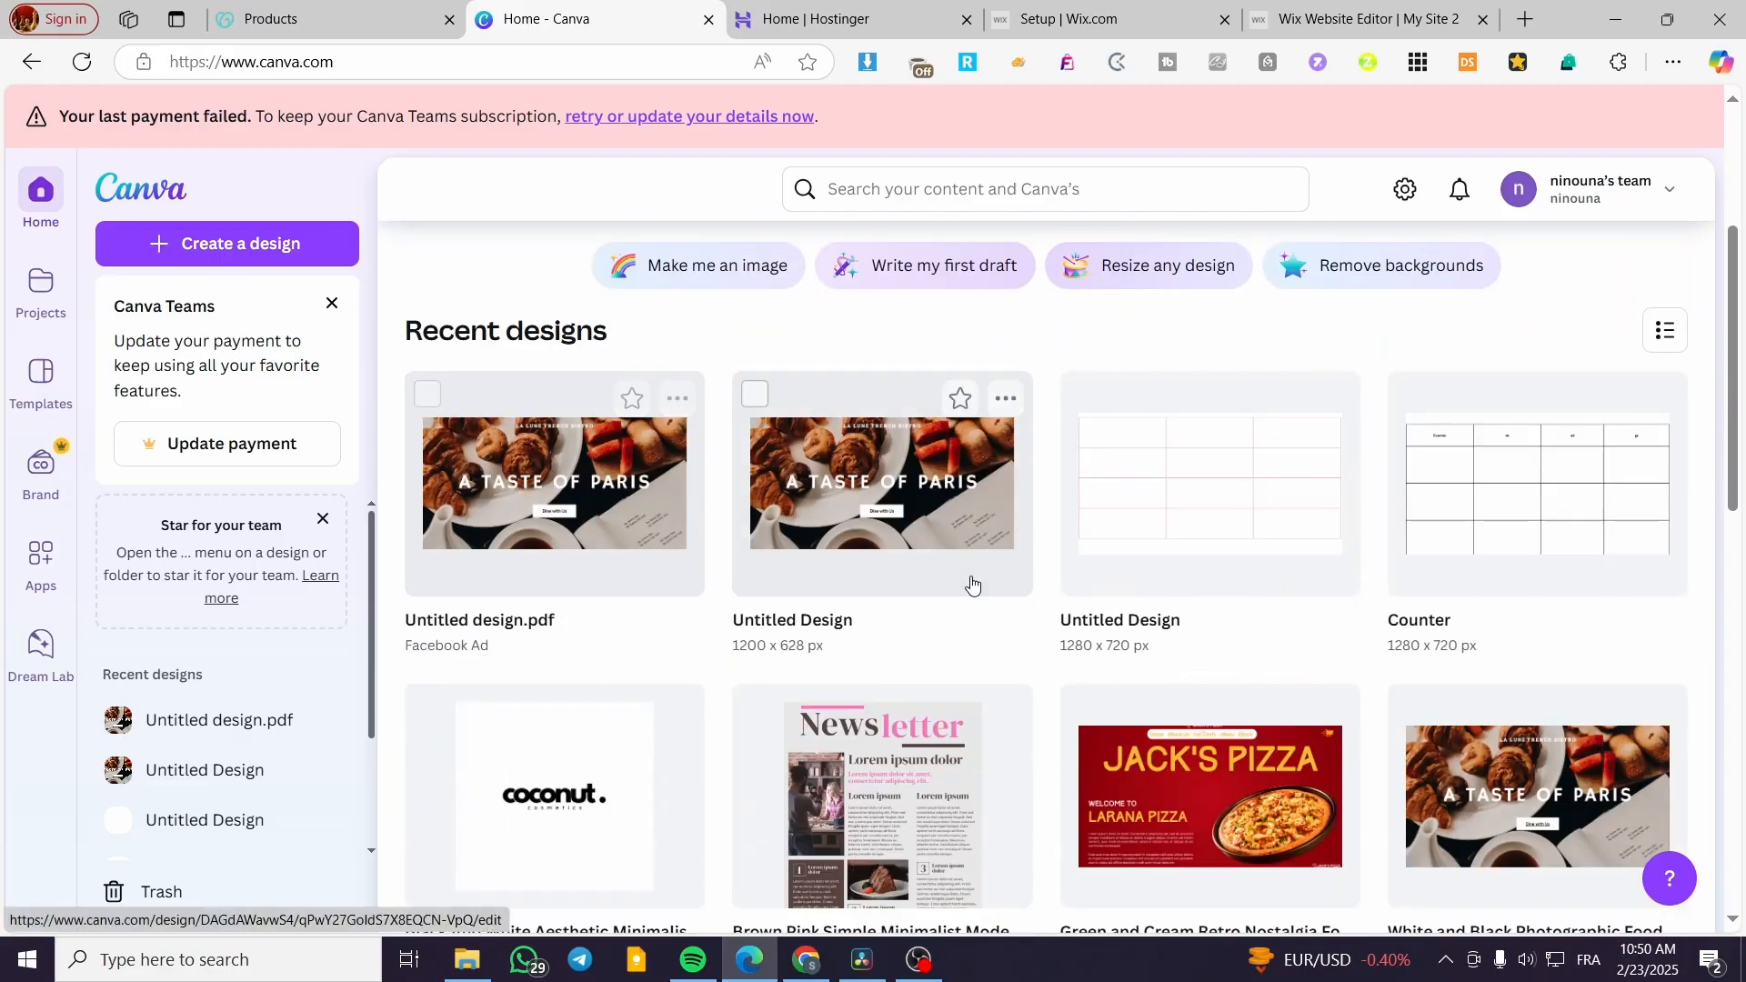
scroll(901, 545, down, 1)
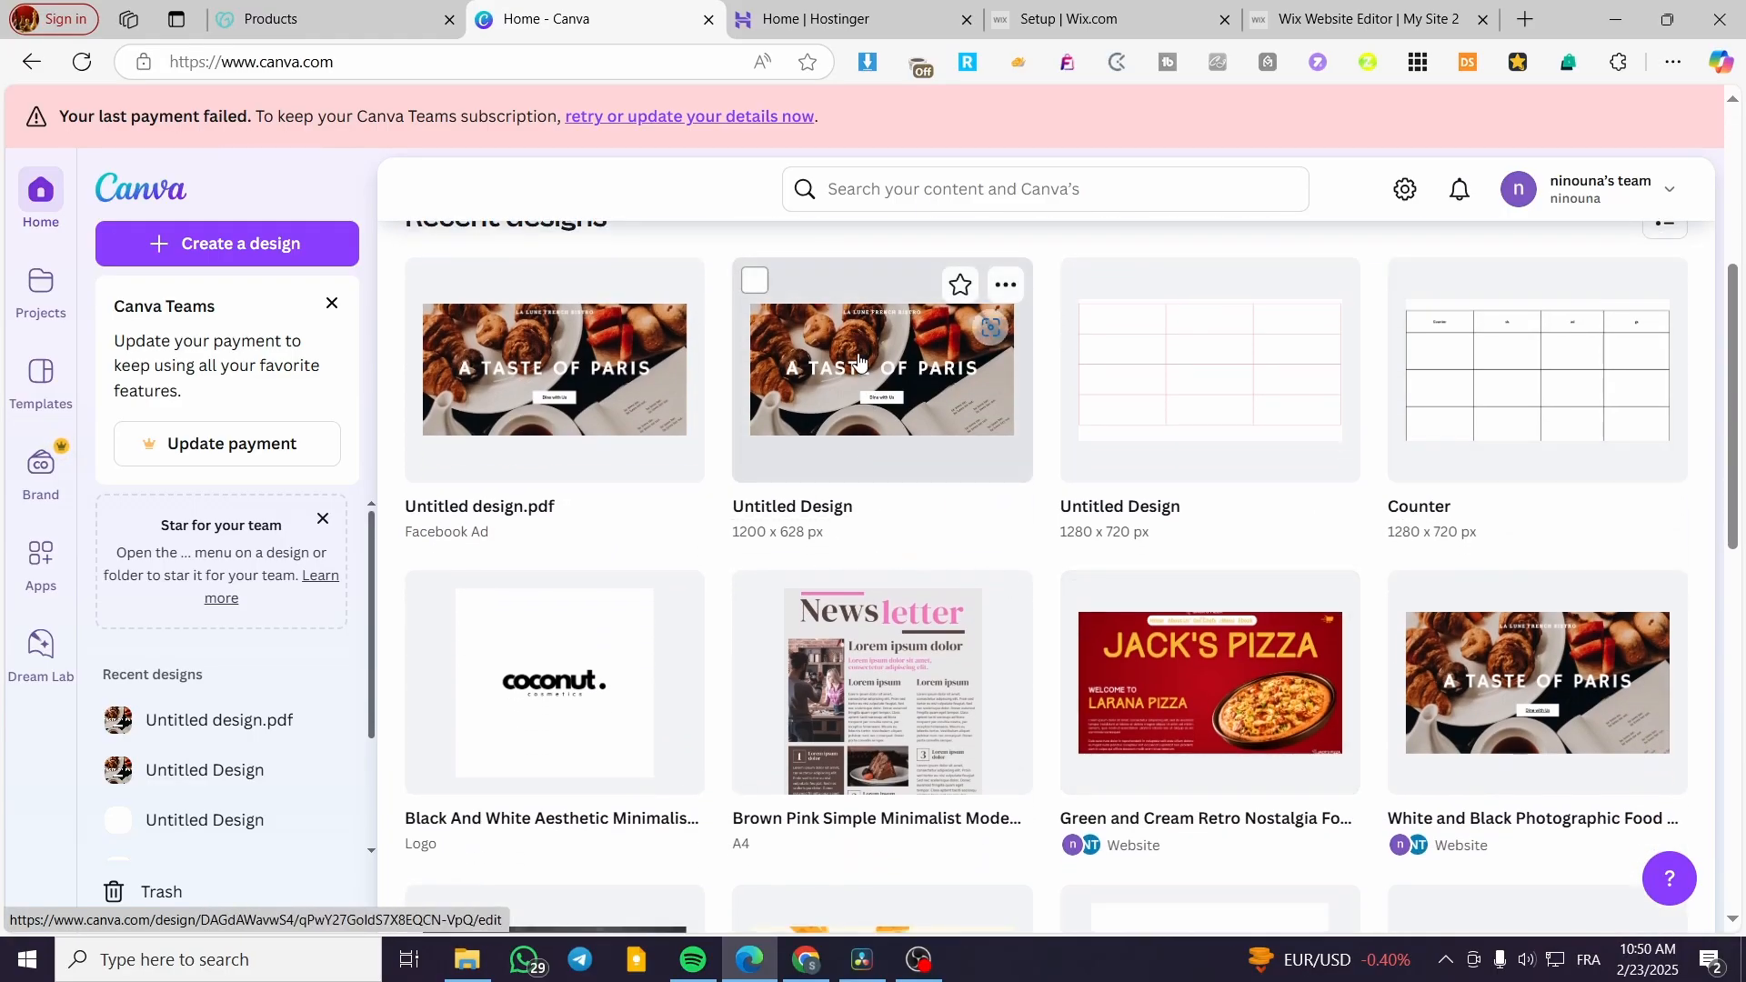
scroll(859, 363, down, 1)
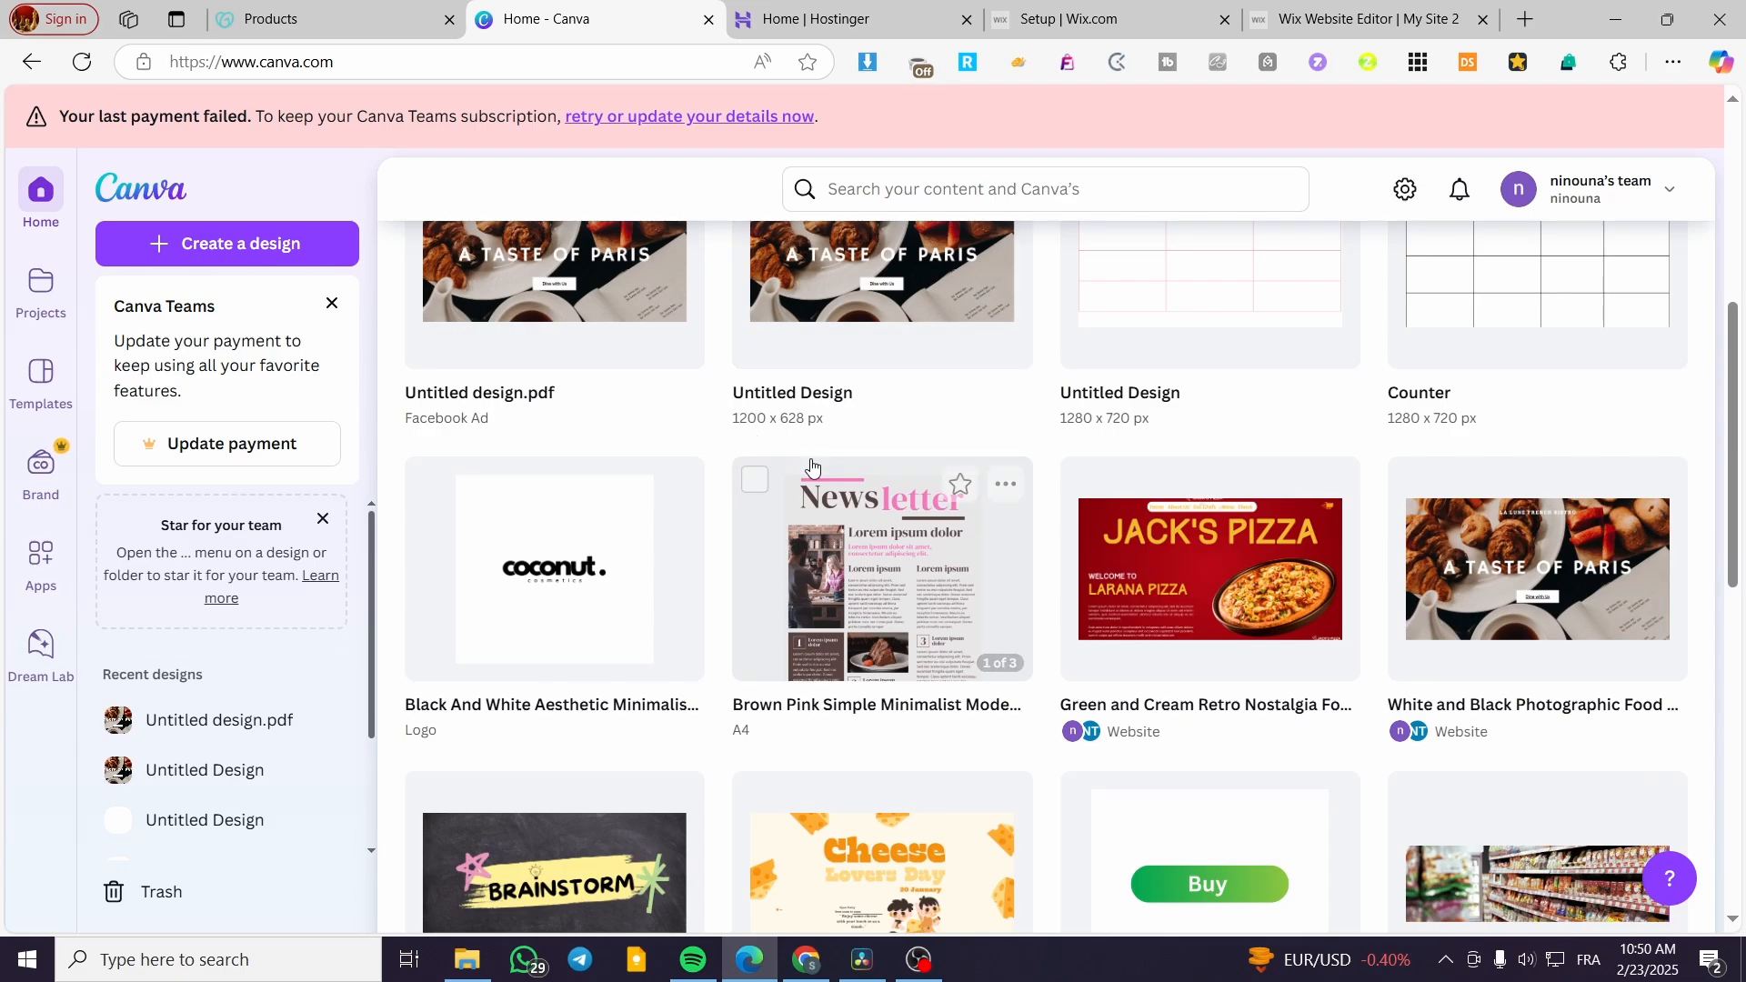
scroll(746, 459, up, 1)
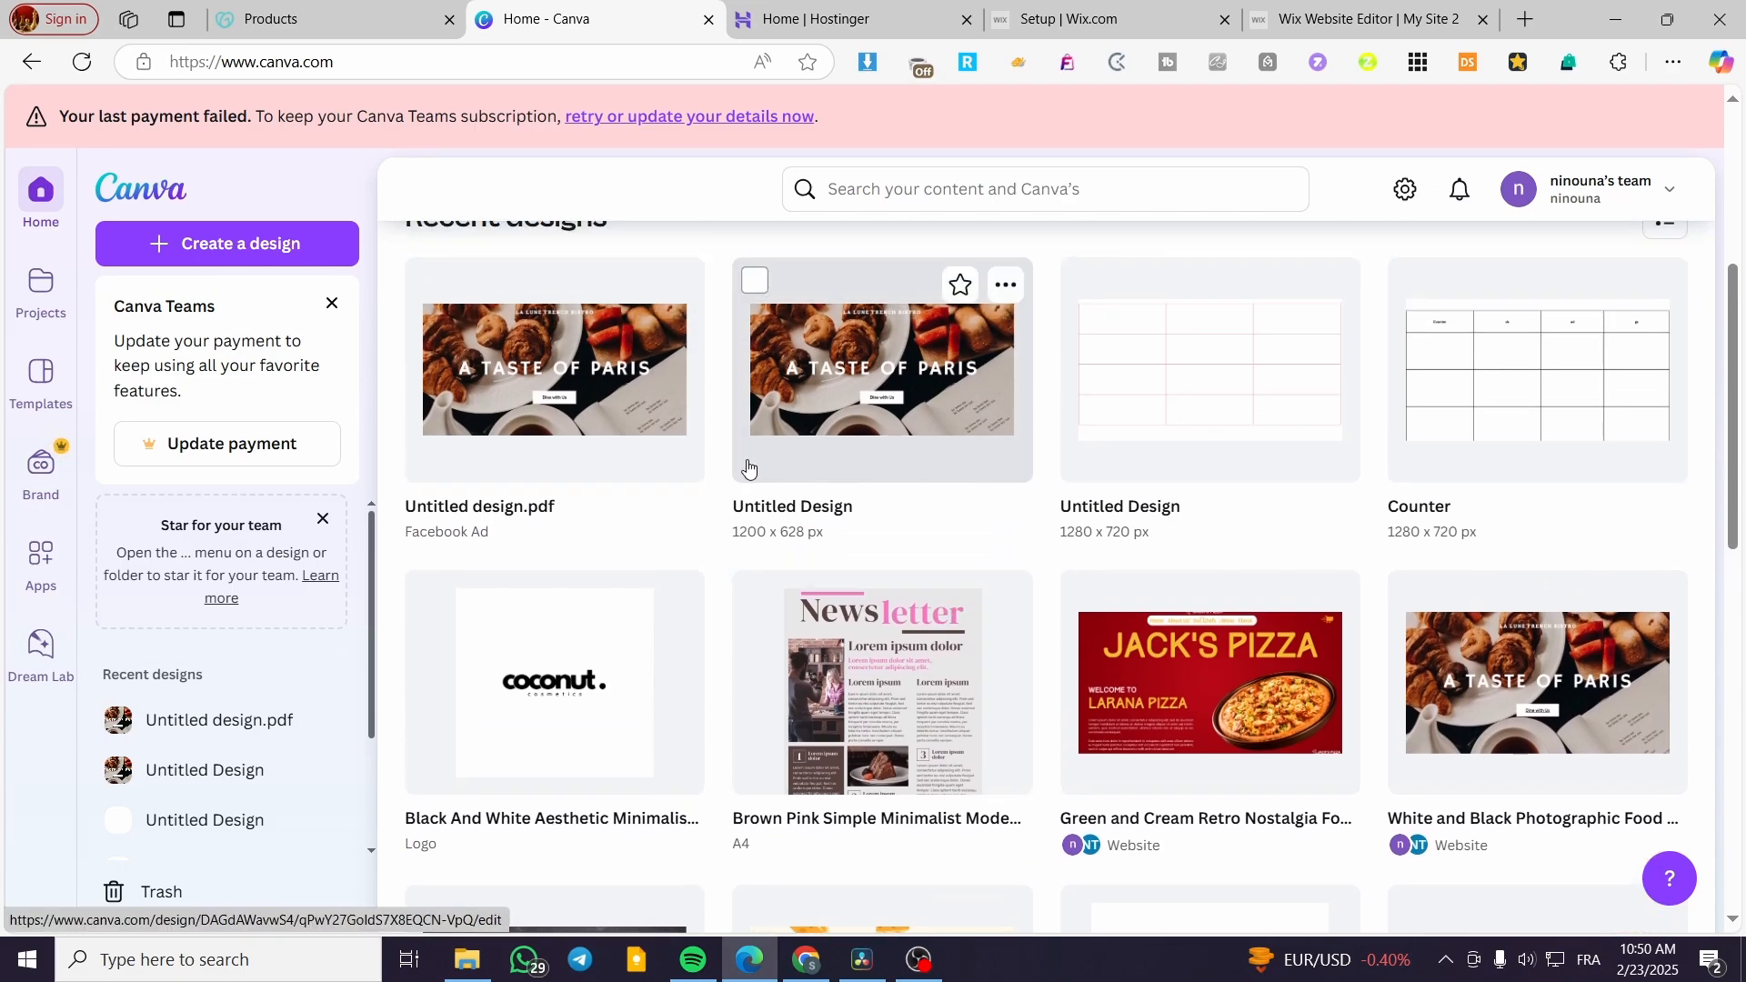
scroll(748, 467, up, 2)
- Switch back to the GoDaddy products page and start setting up a free website
click(273, 18)
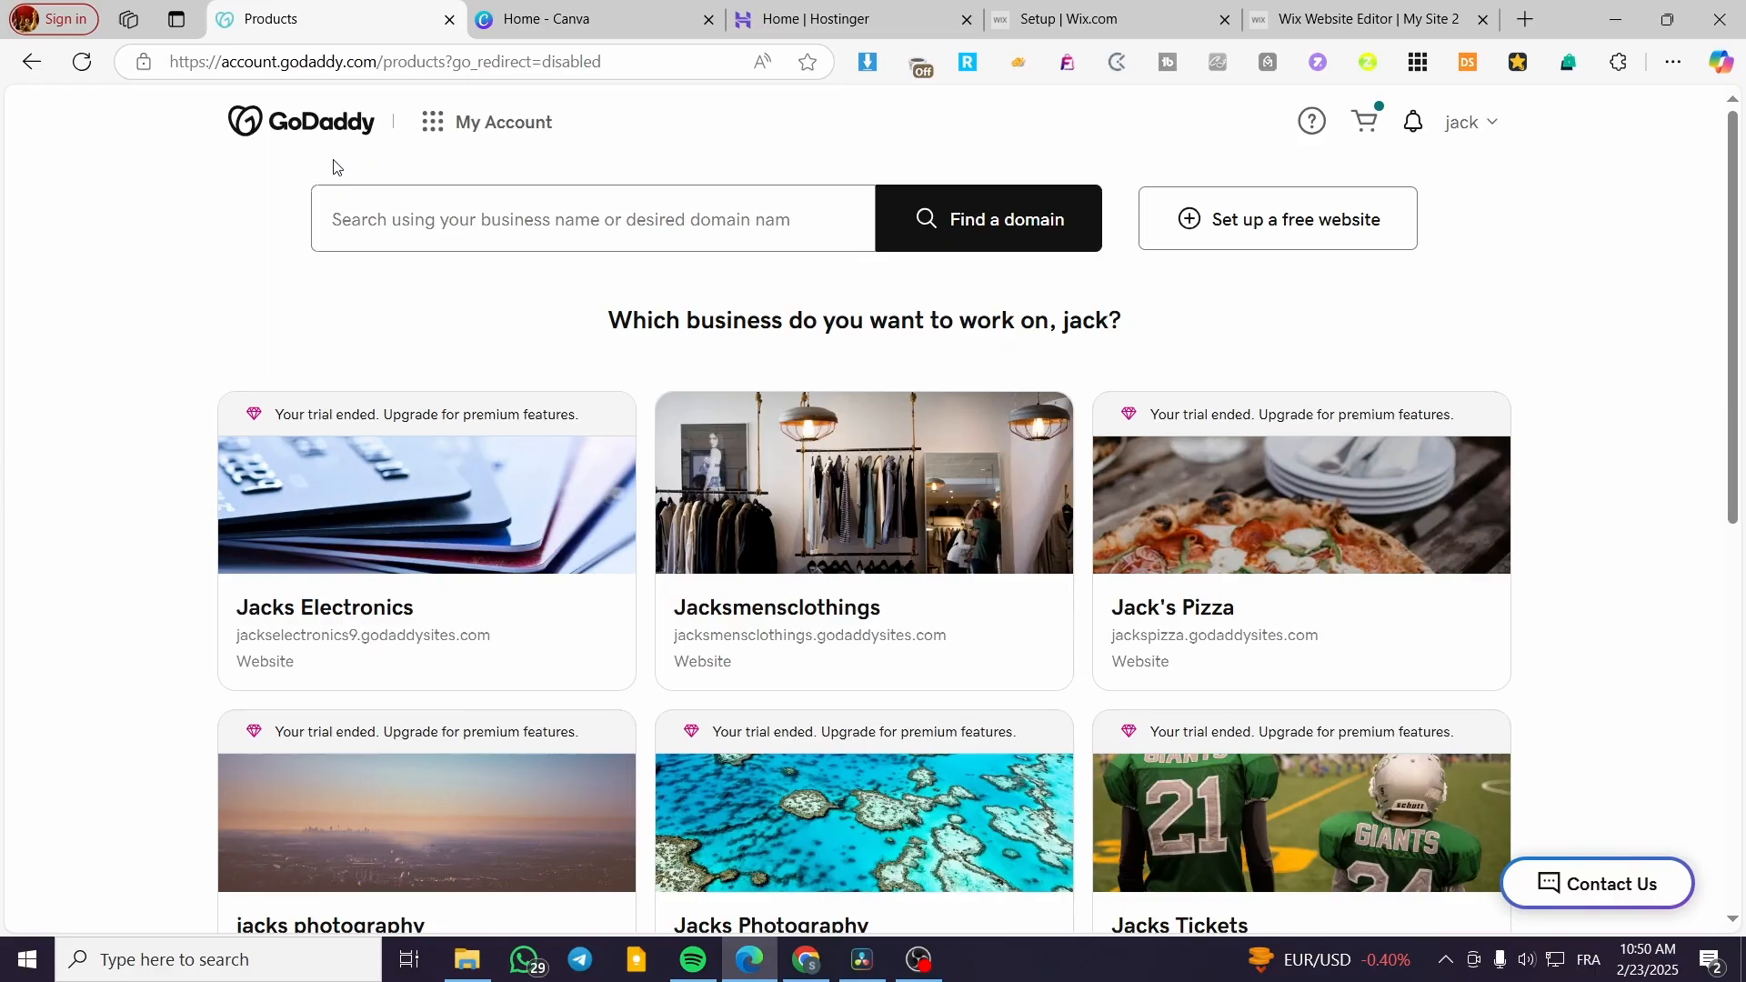
click(1253, 239)
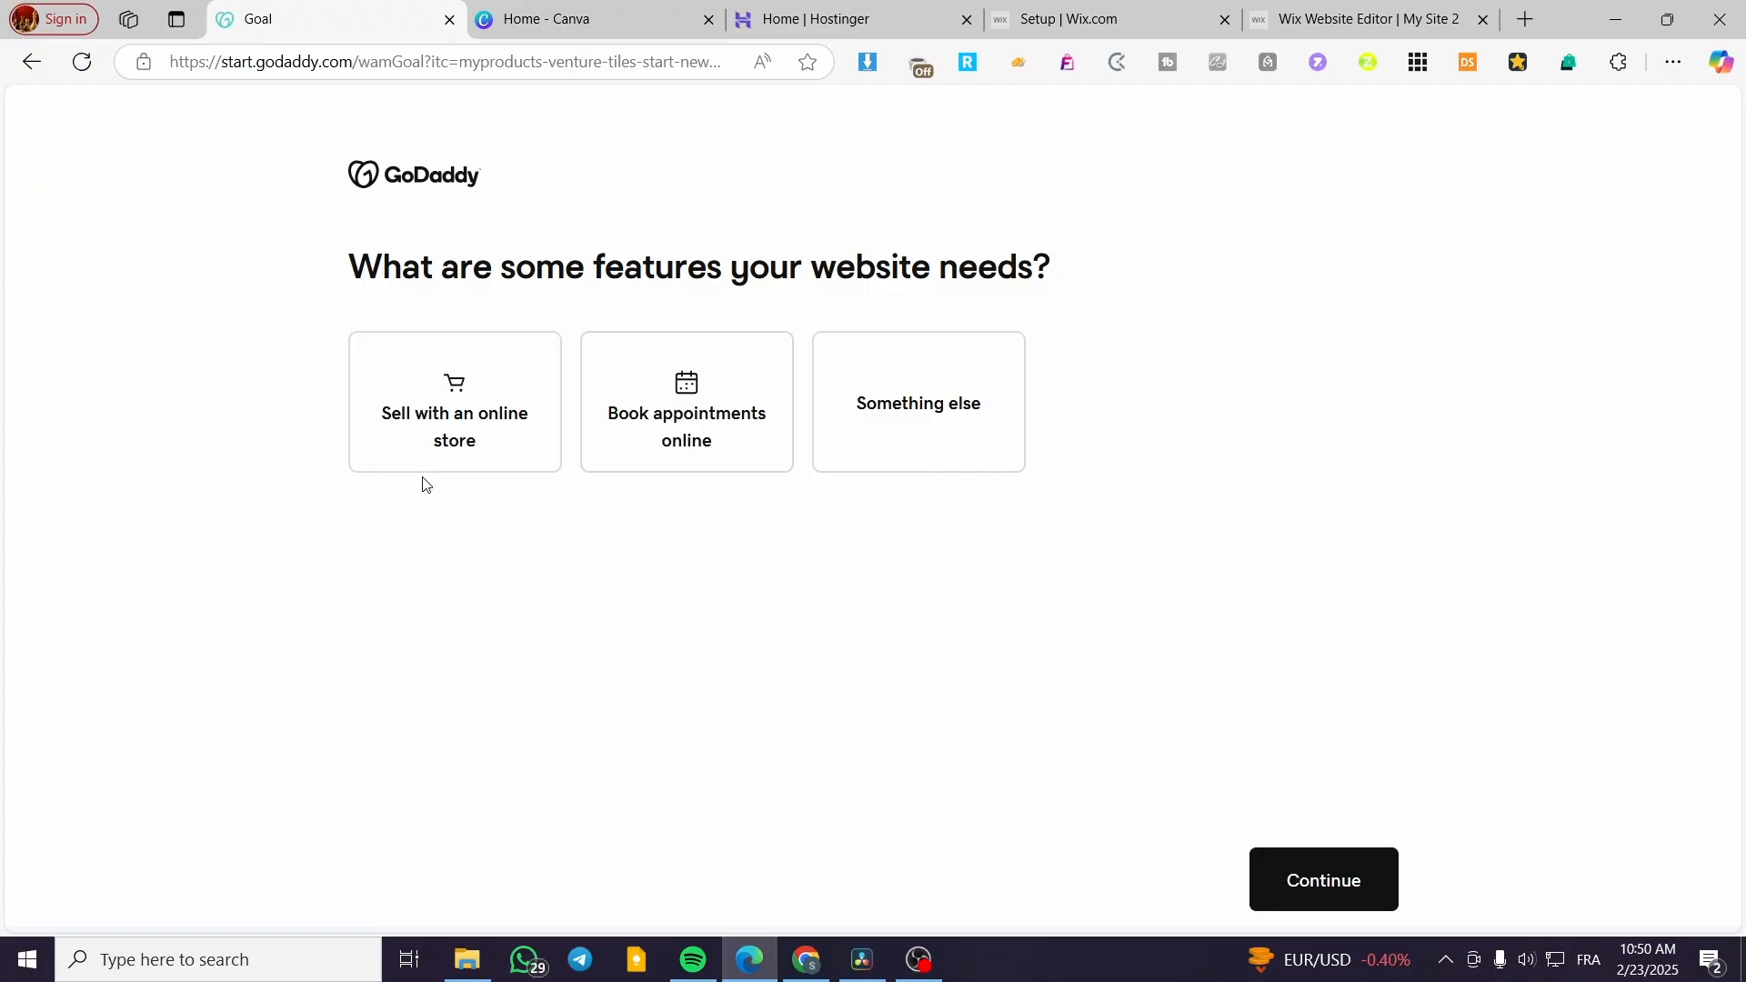
click(447, 445)
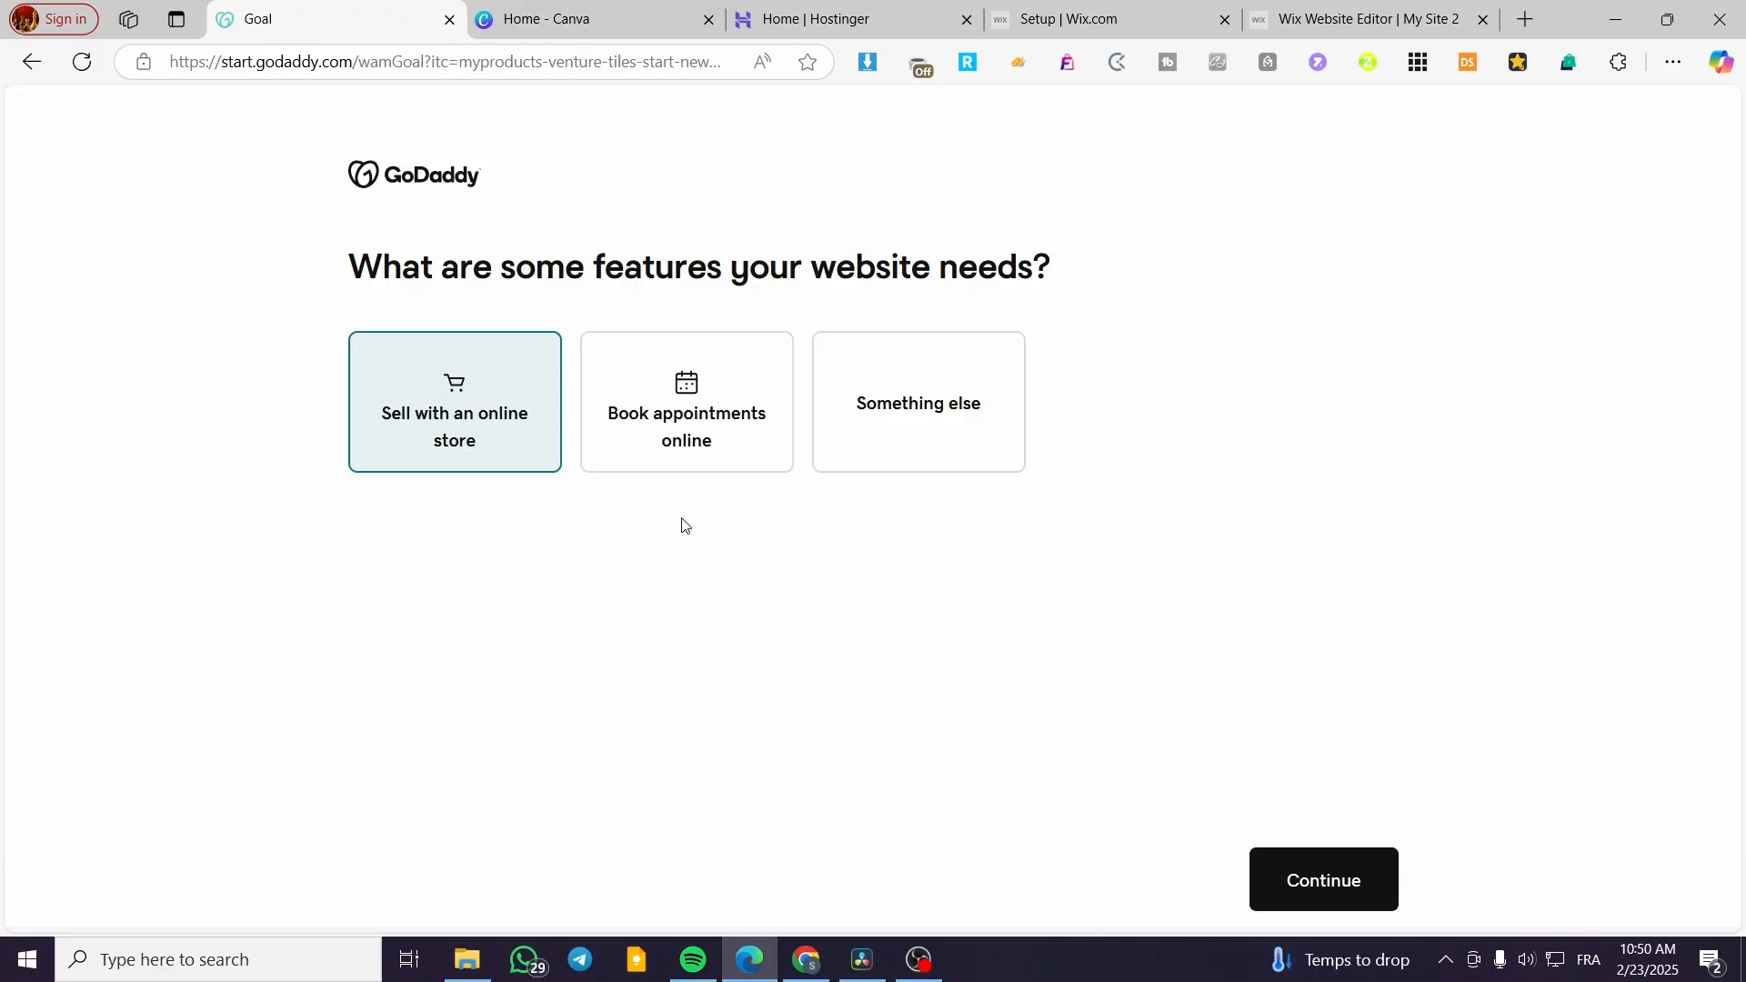
click(668, 459)
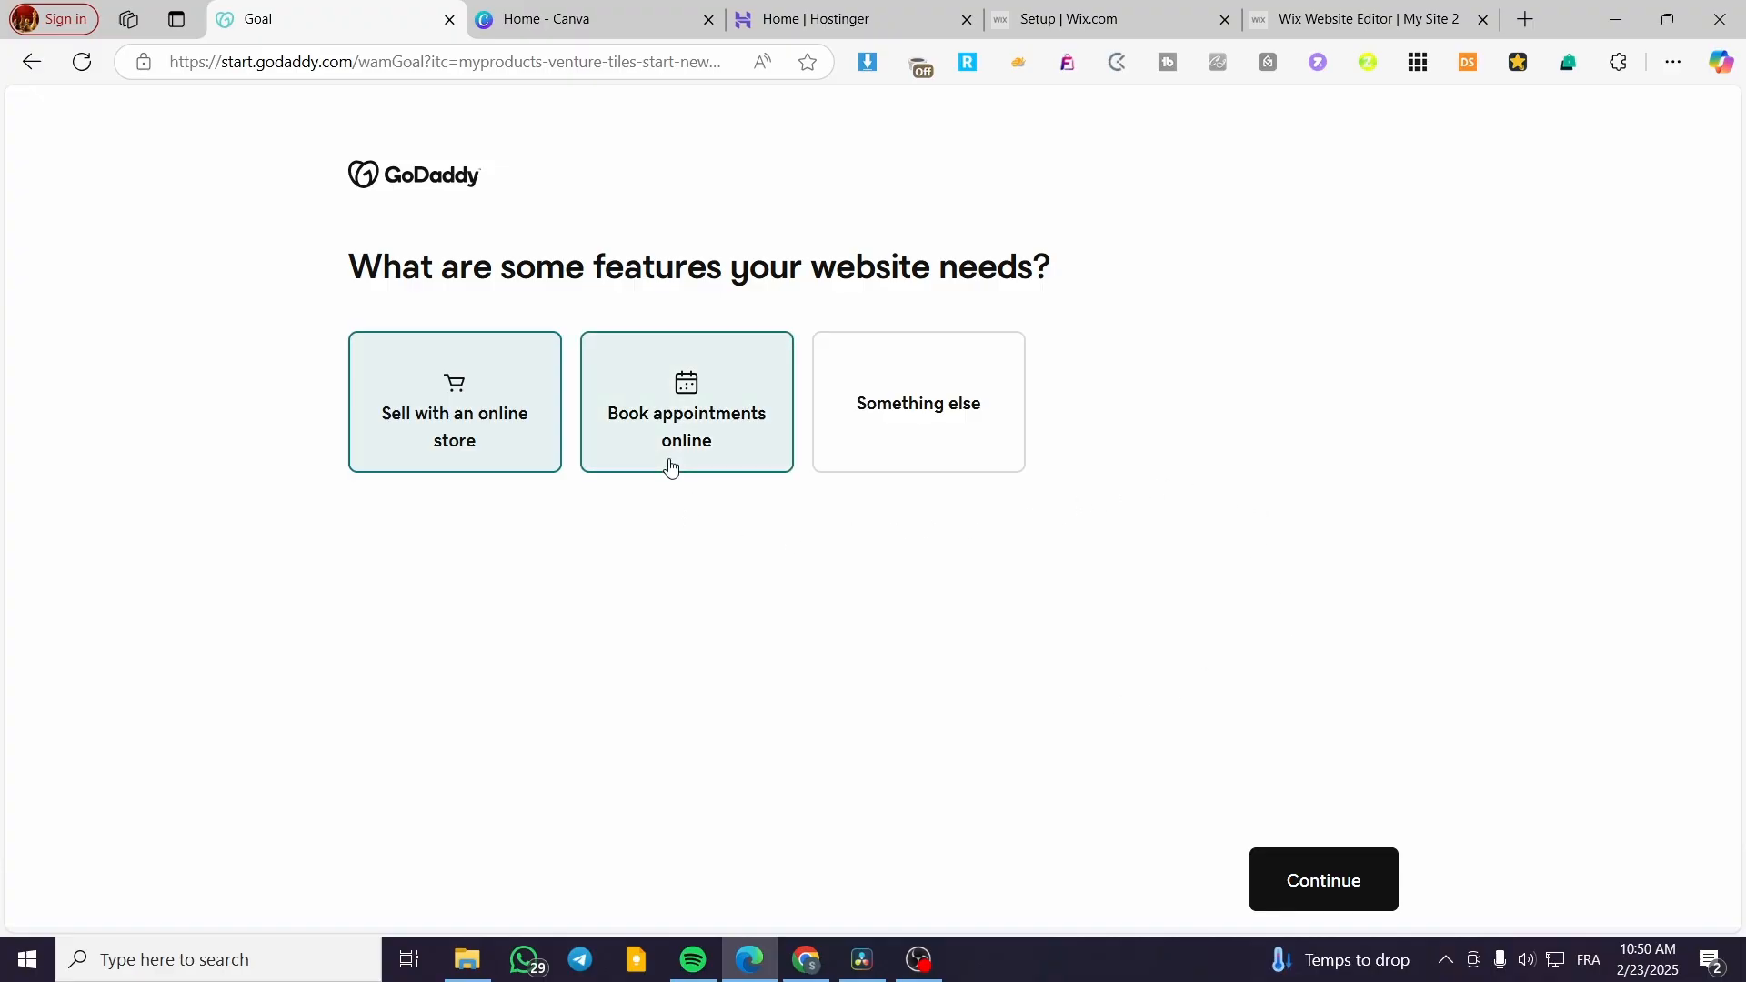
click(742, 393)
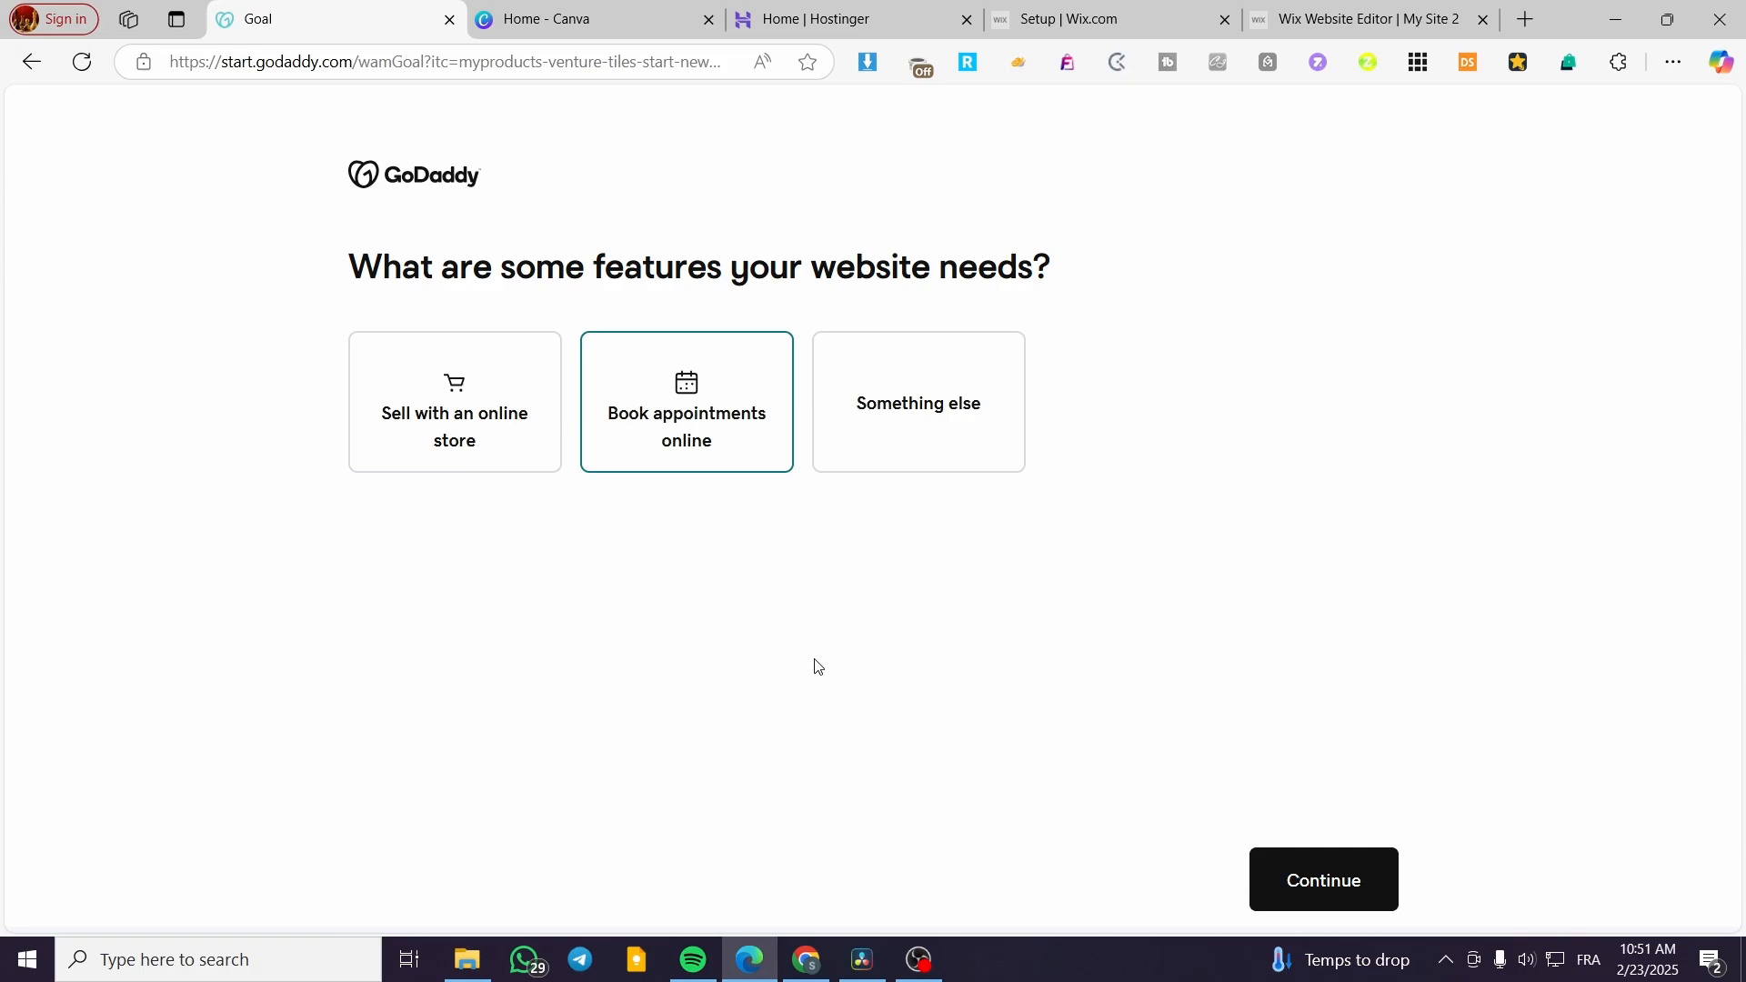
click(895, 445)
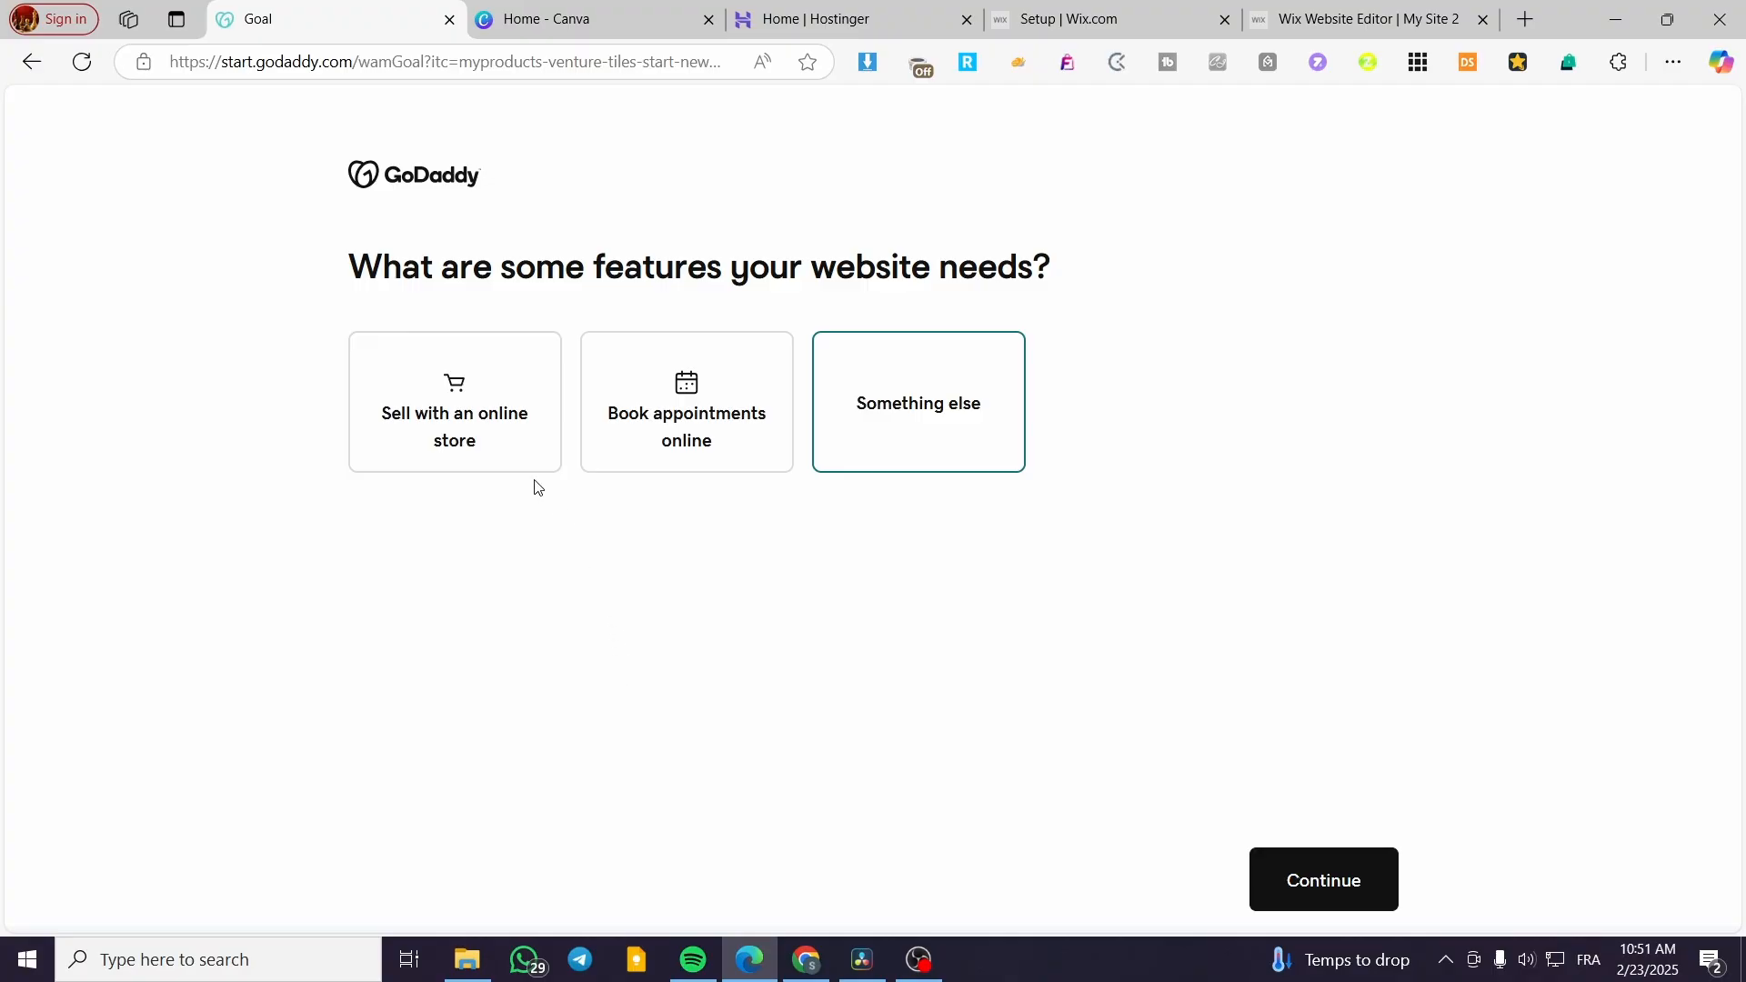
- Choose selling with an online store and booking appointments online as the website's features, and continue
click(416, 426)
click(417, 425)
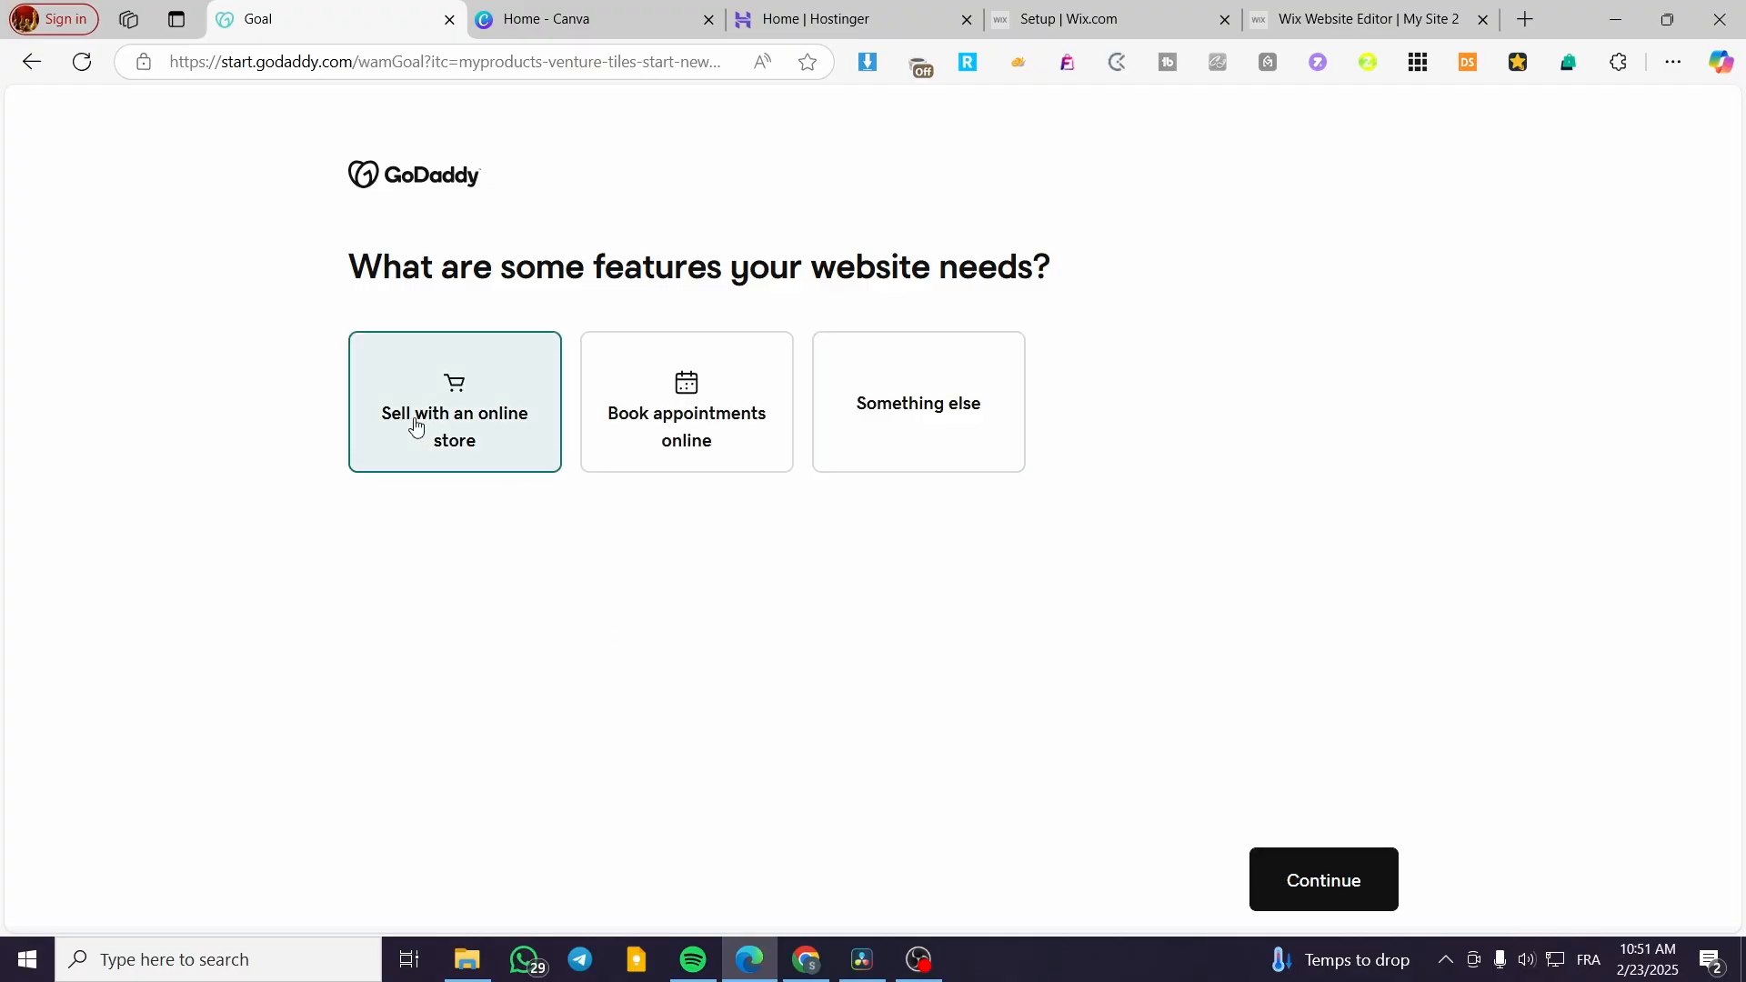
click(664, 431)
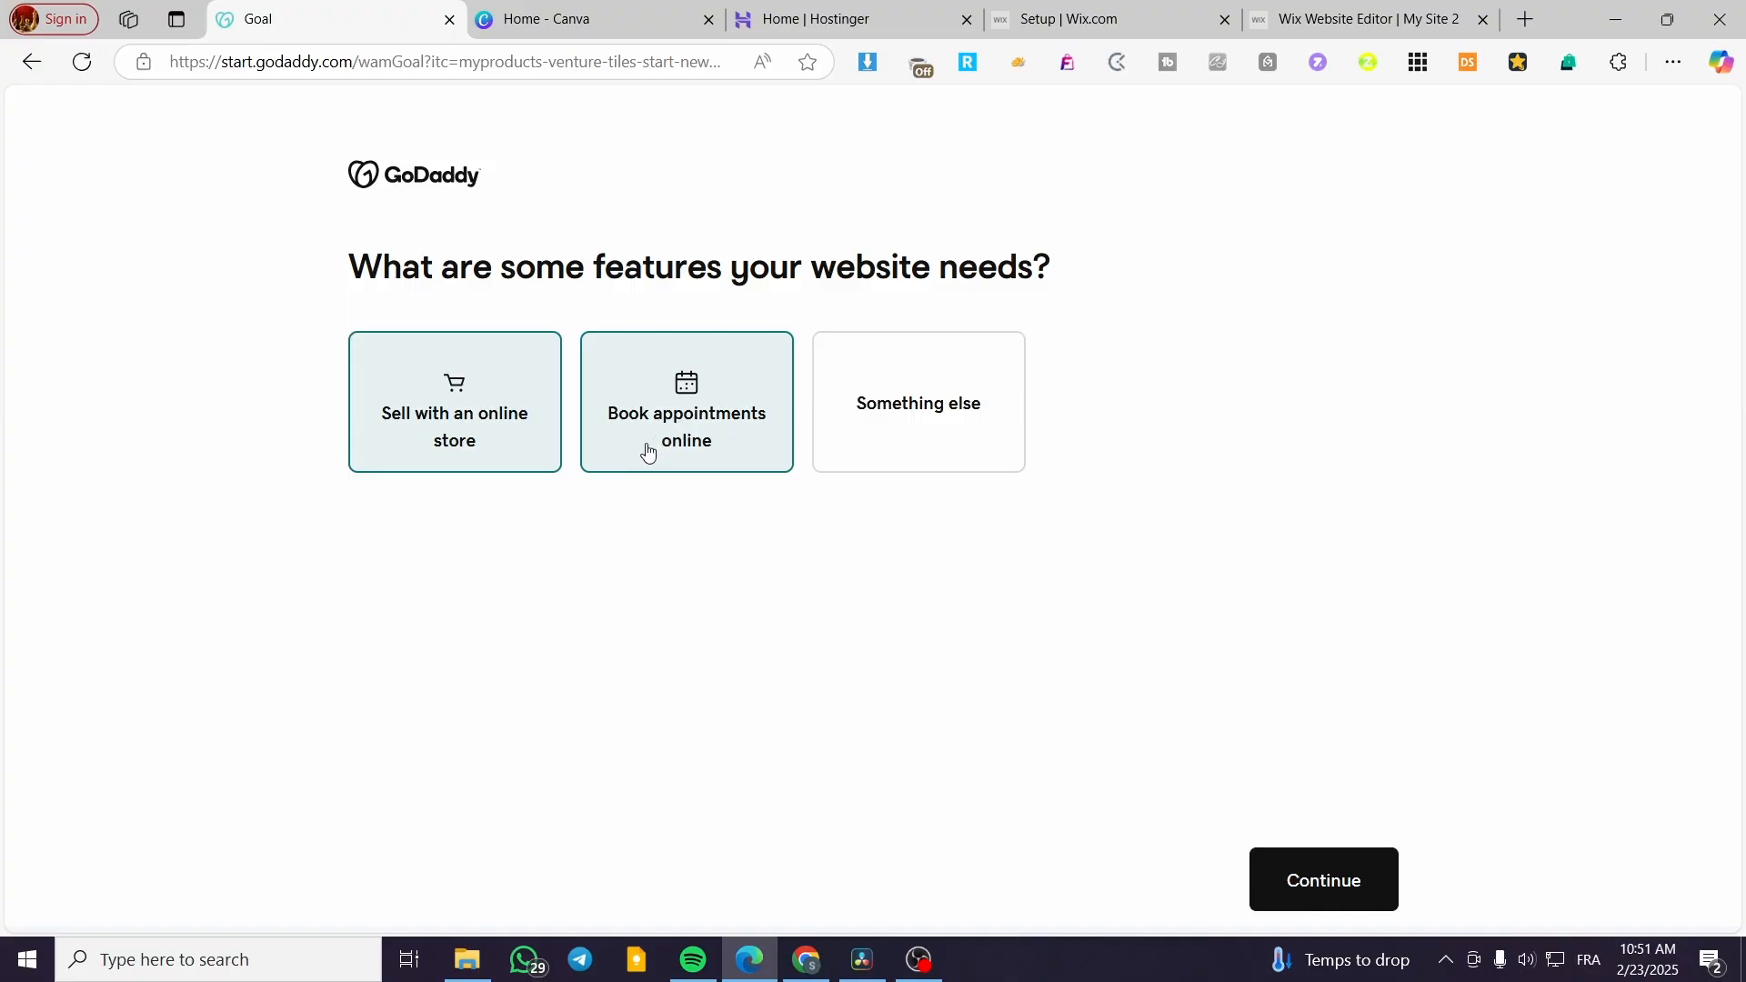
click(686, 452)
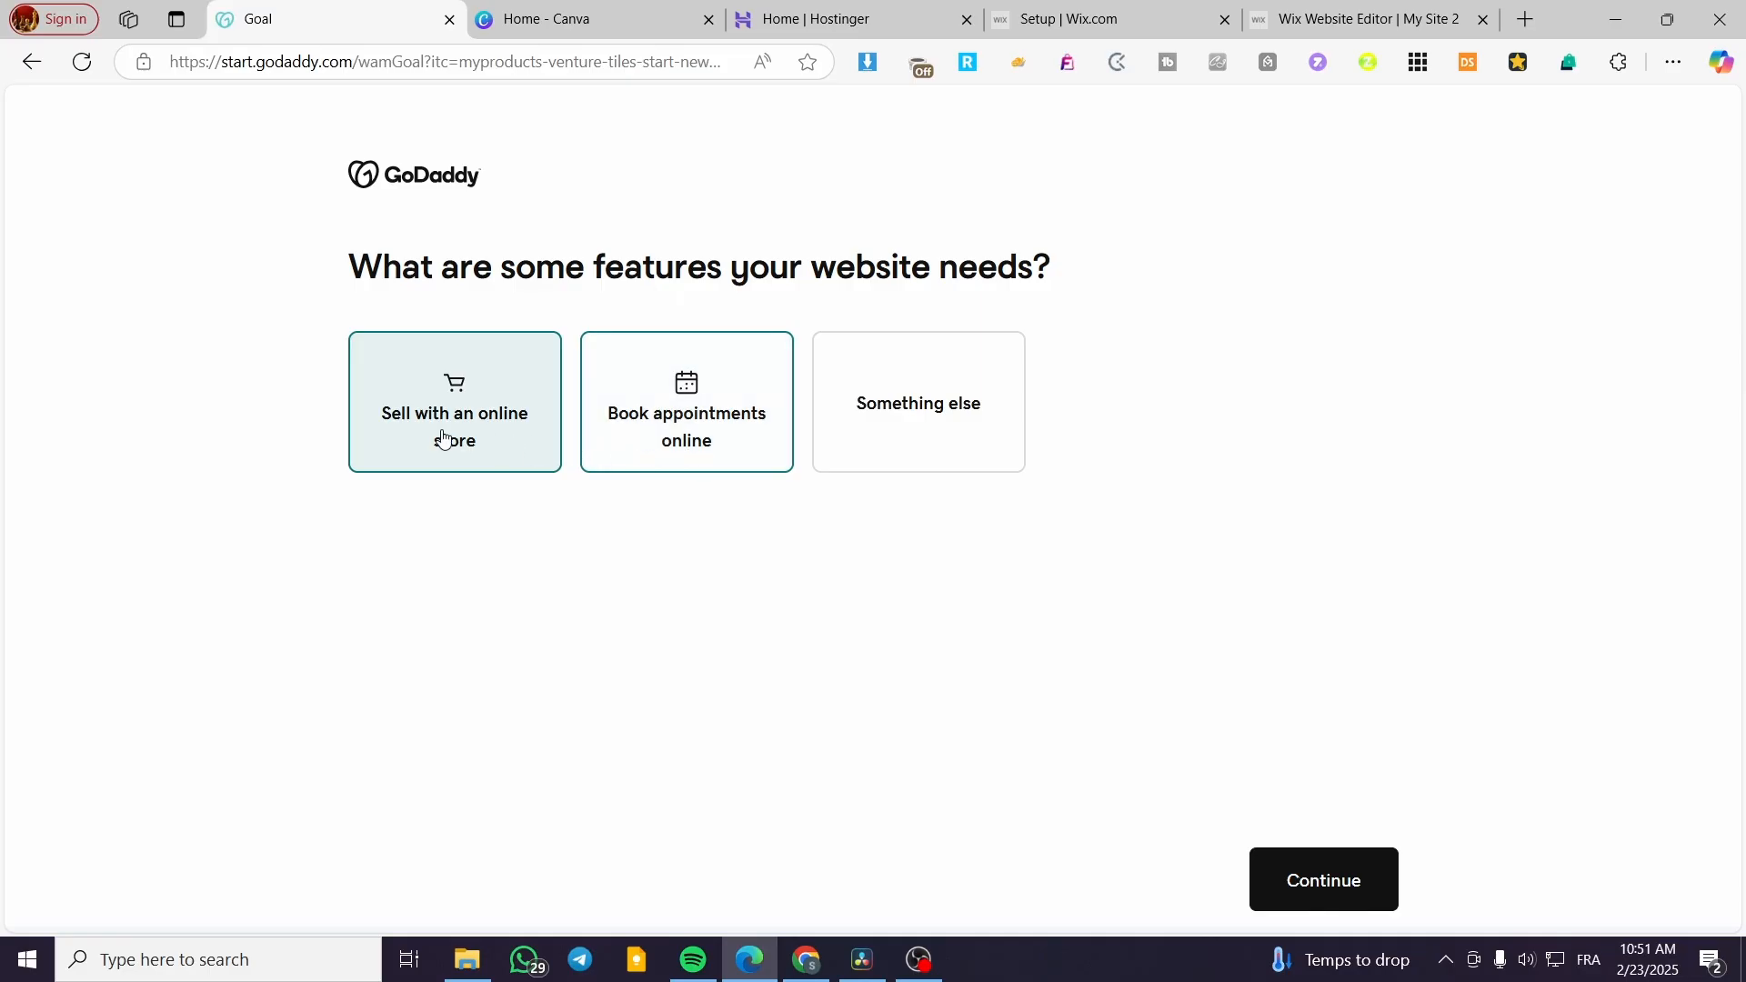
click(443, 439)
click(467, 425)
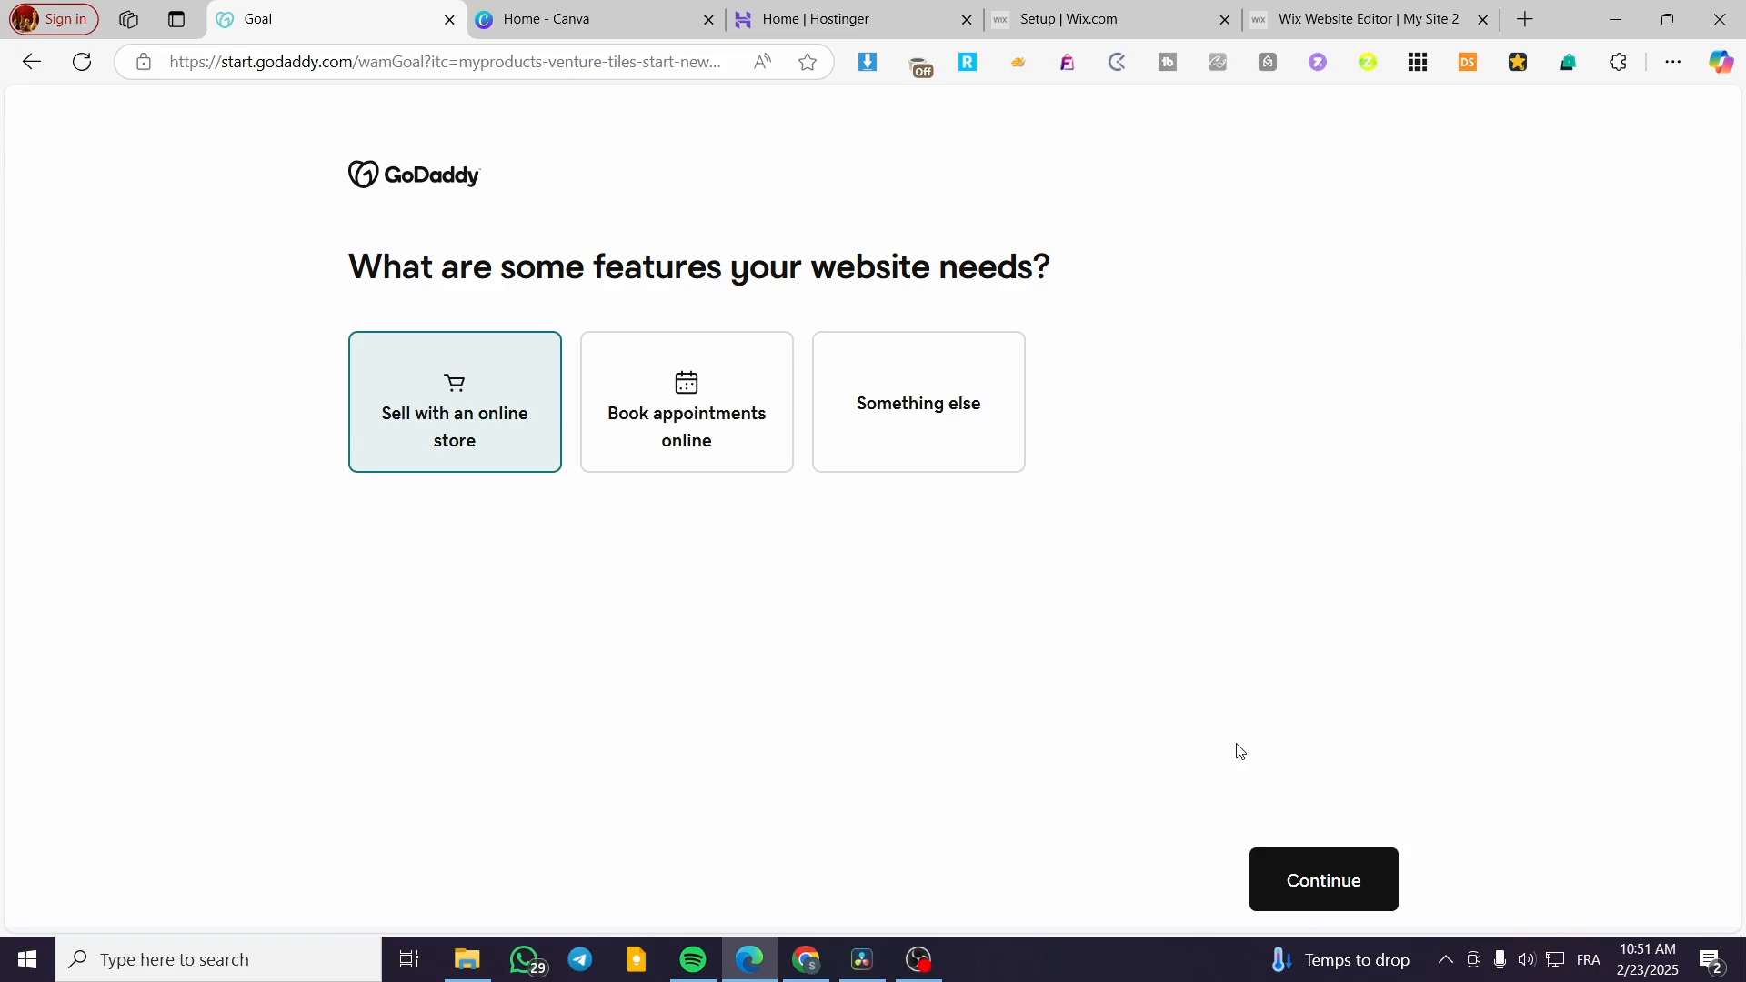
click(621, 433)
click(1345, 889)
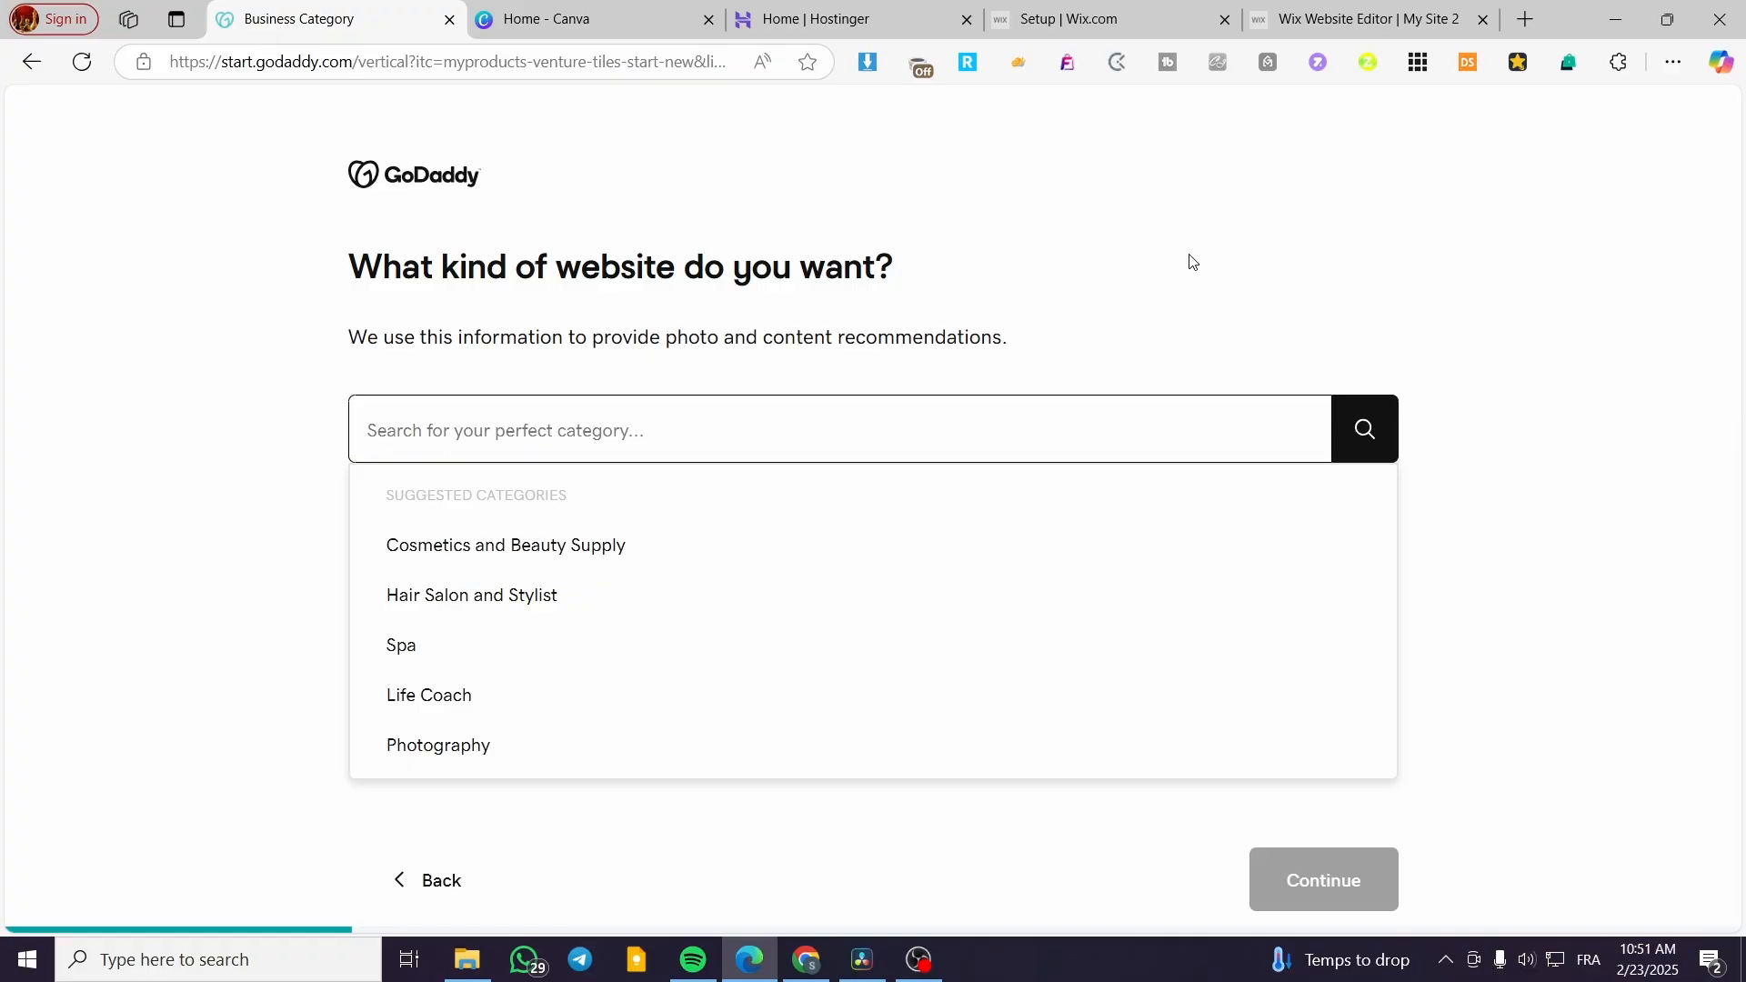
- Search for the "portfolio" category, choose Portfolio as the kind of website, and continue
text(p)
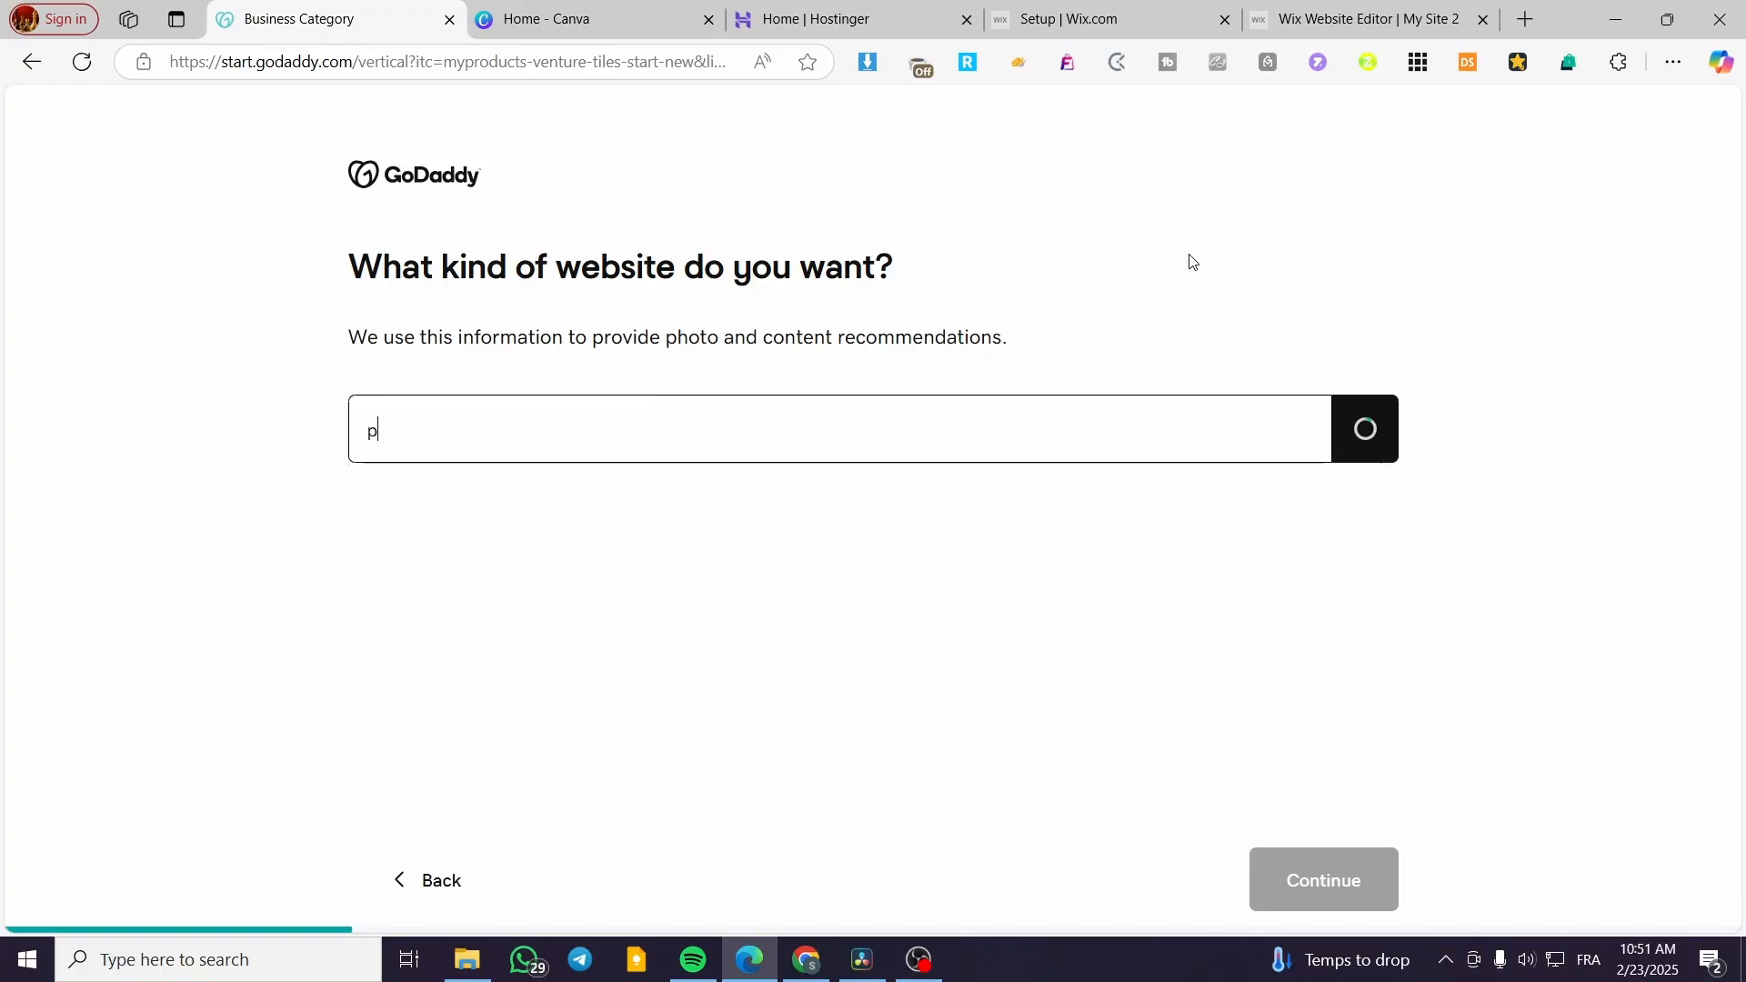
text(ortfolio)
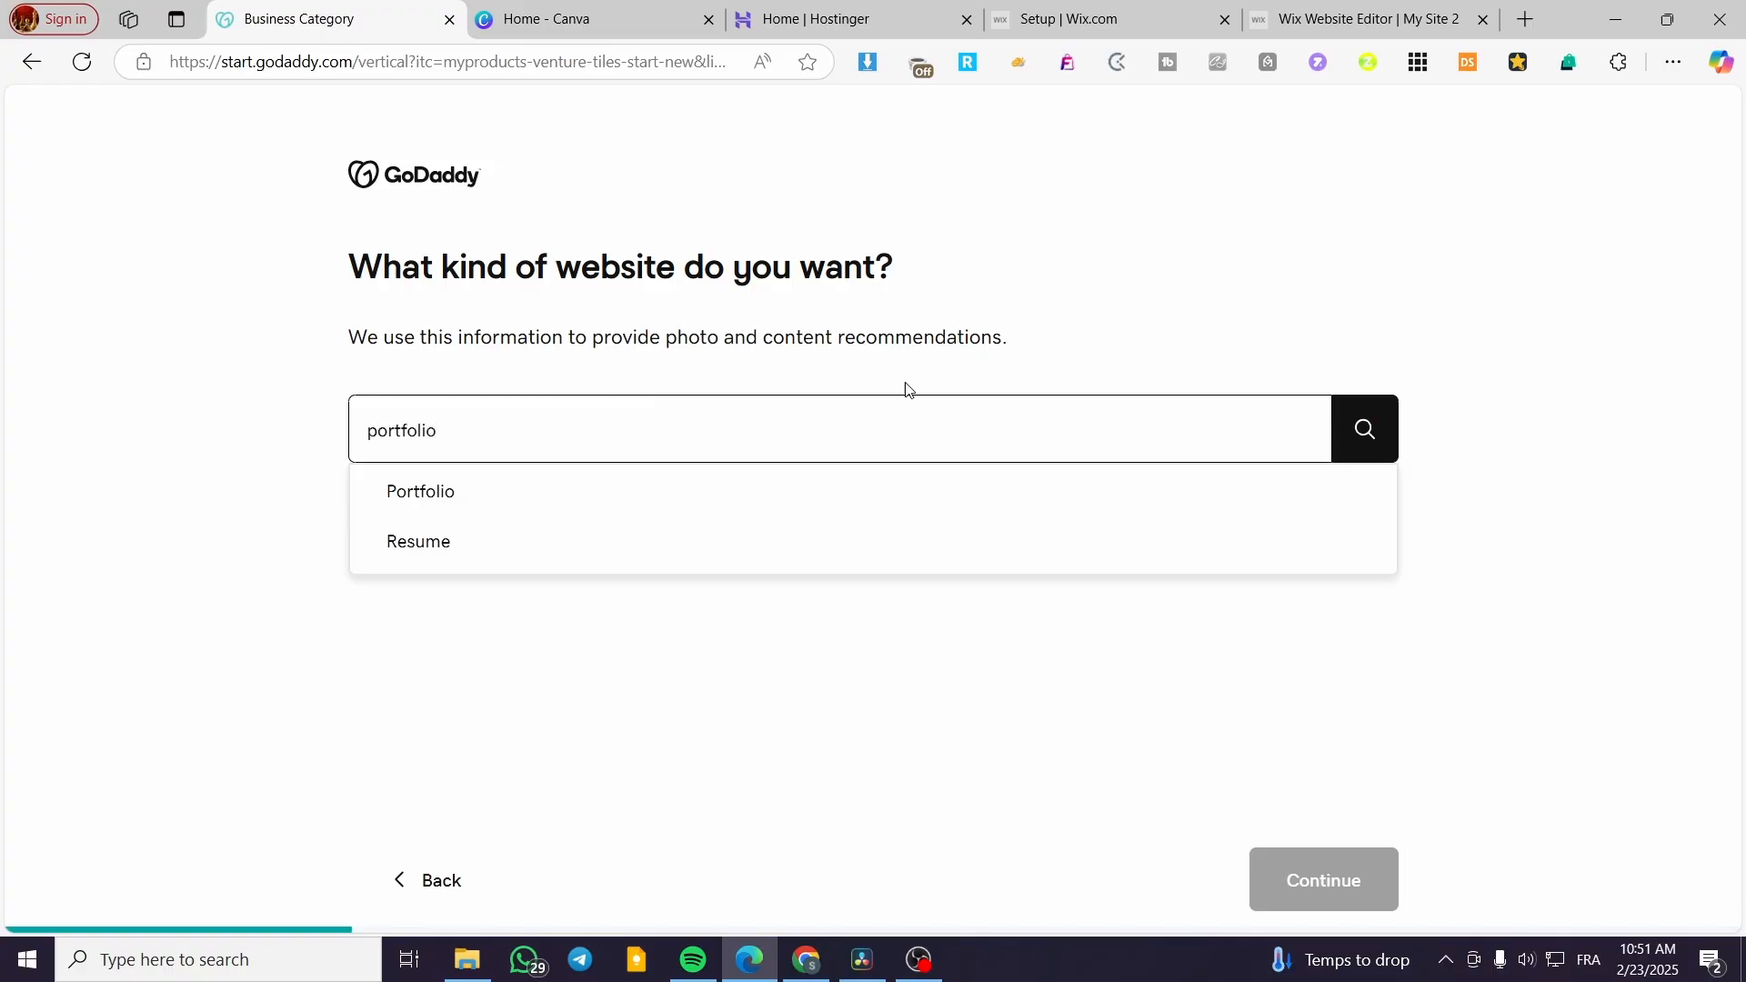
click(464, 489)
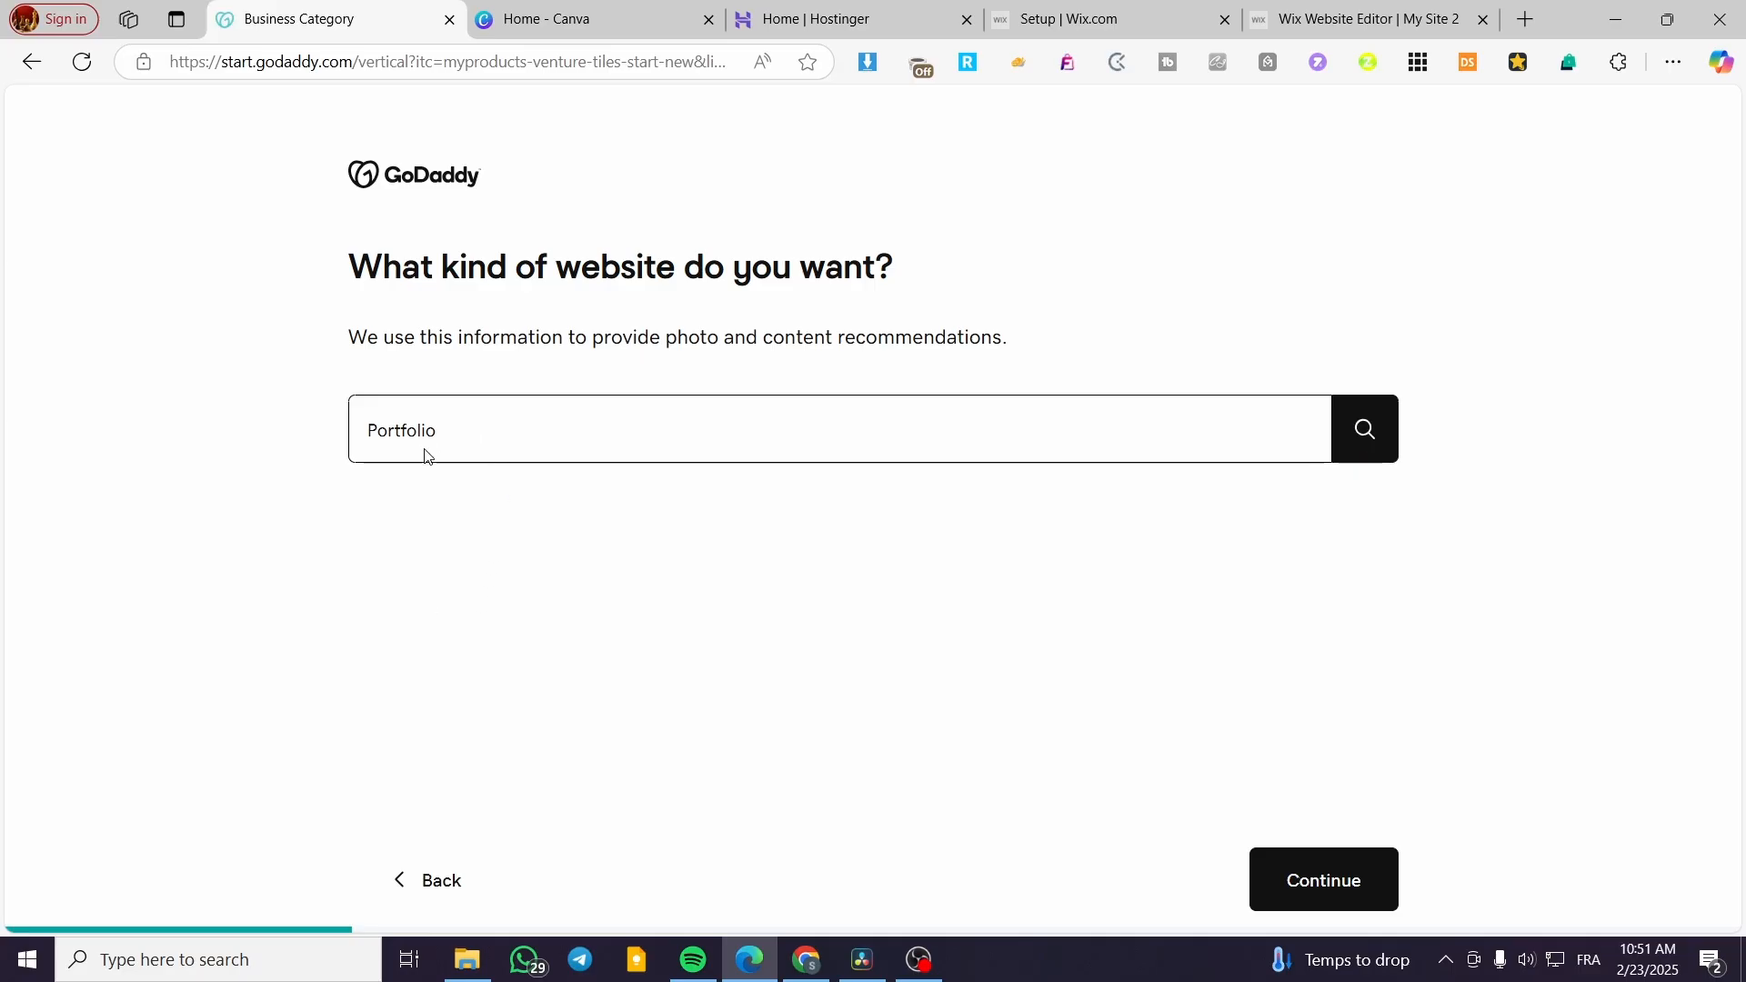
click(1289, 872)
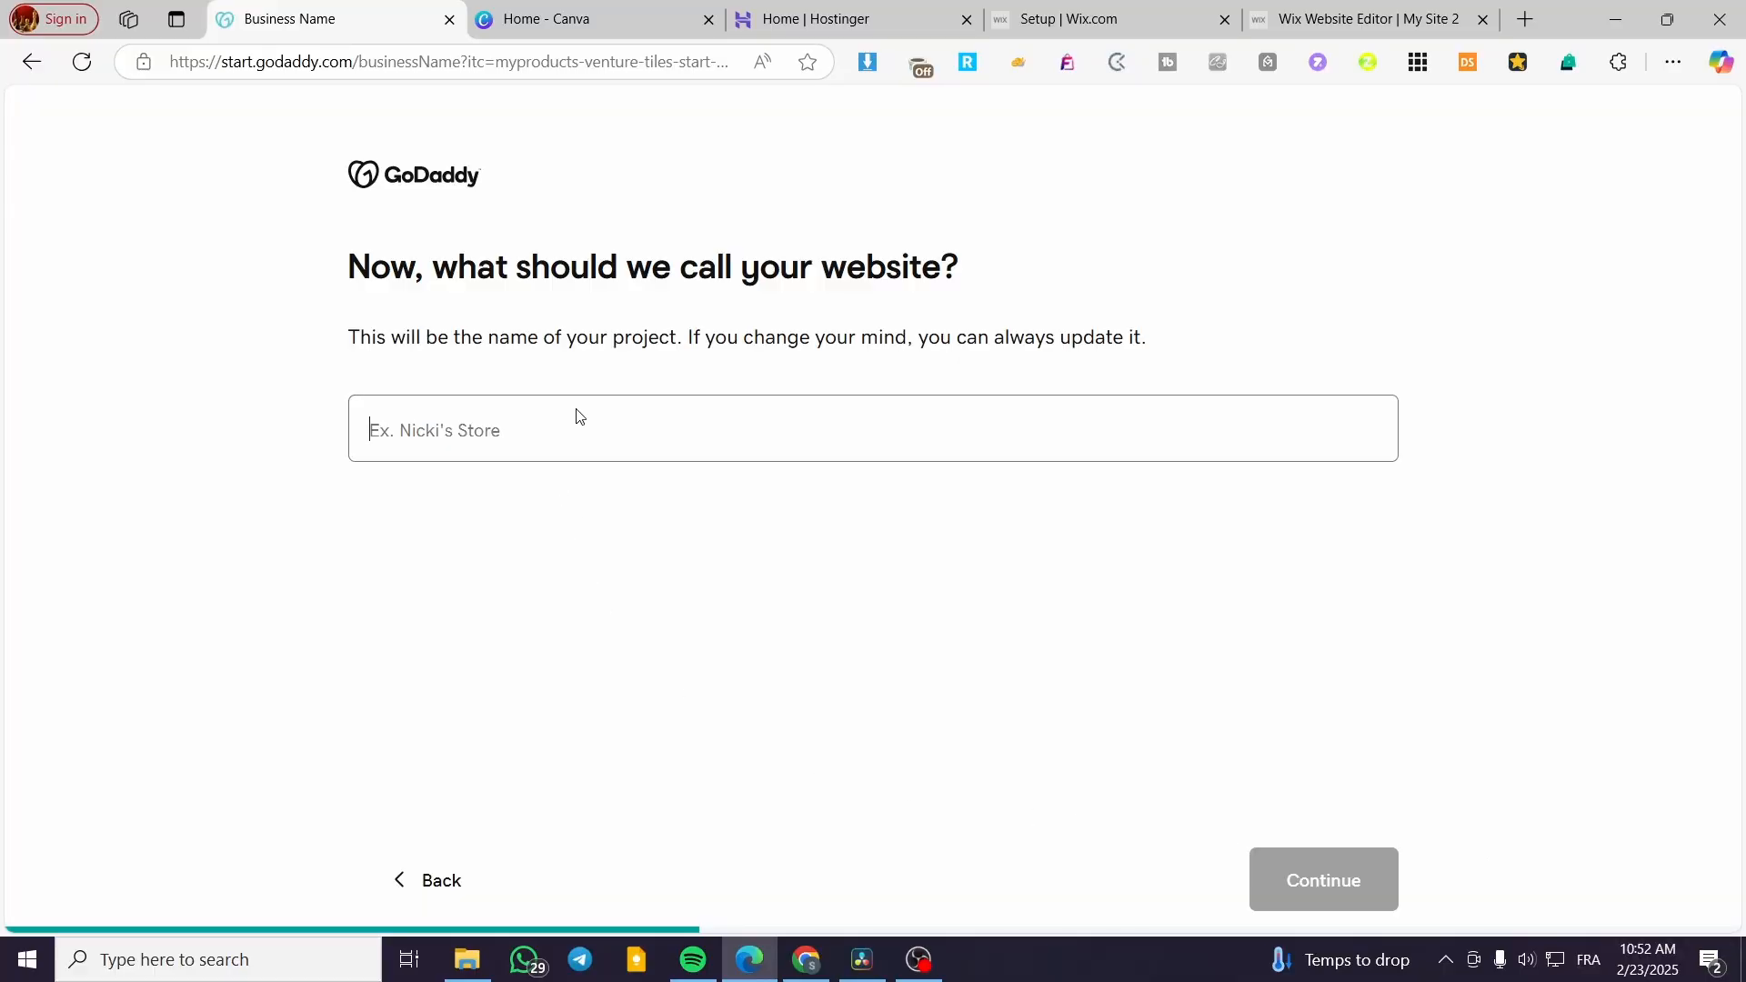
- Name the website "Jacksdesigns" and continue to the contact details
text(Jacks)
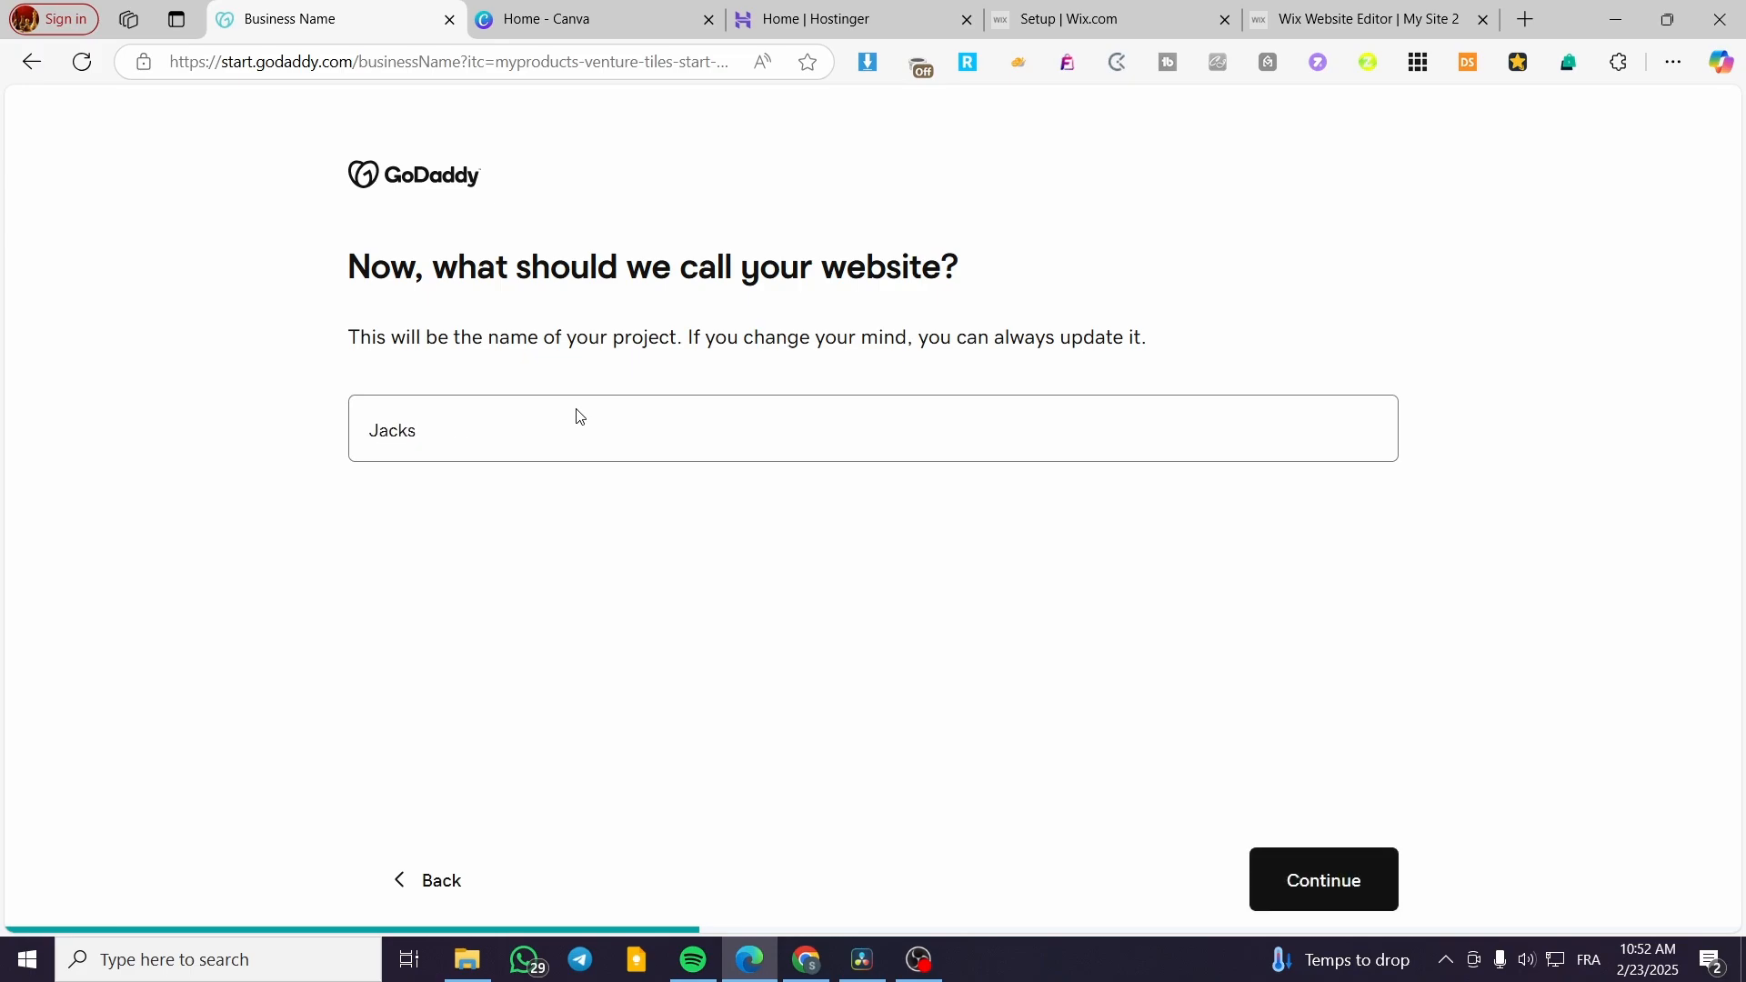
text(designs)
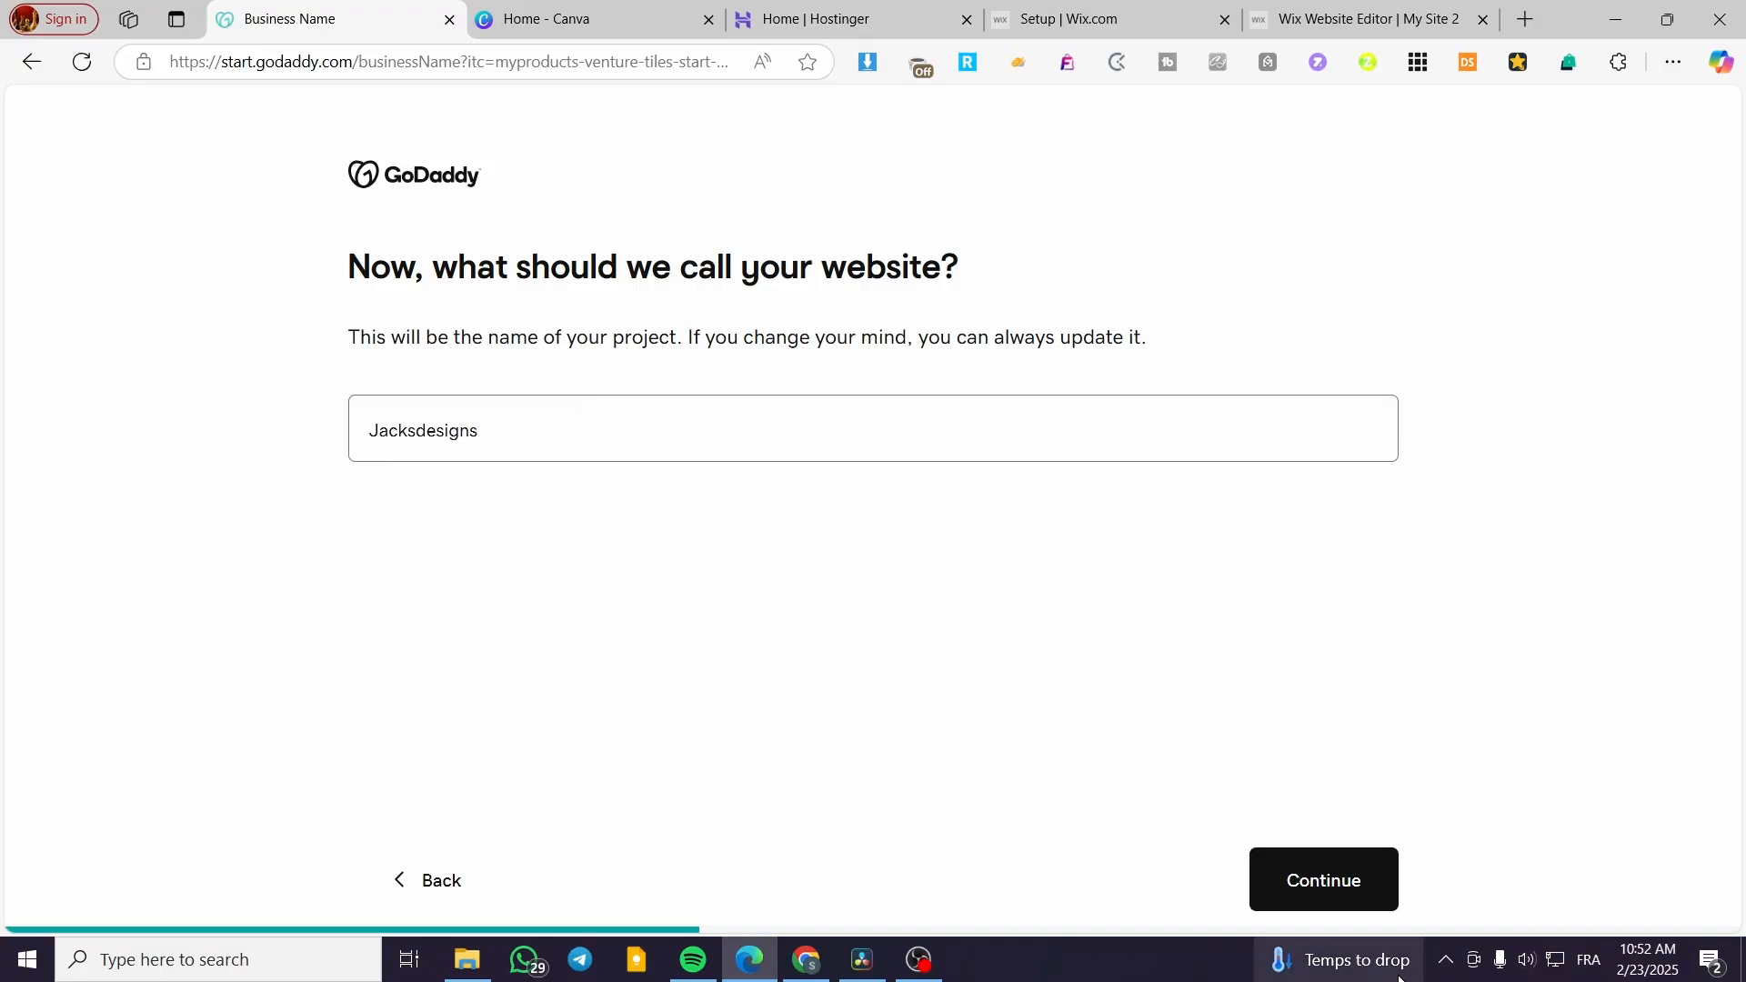
click(1349, 888)
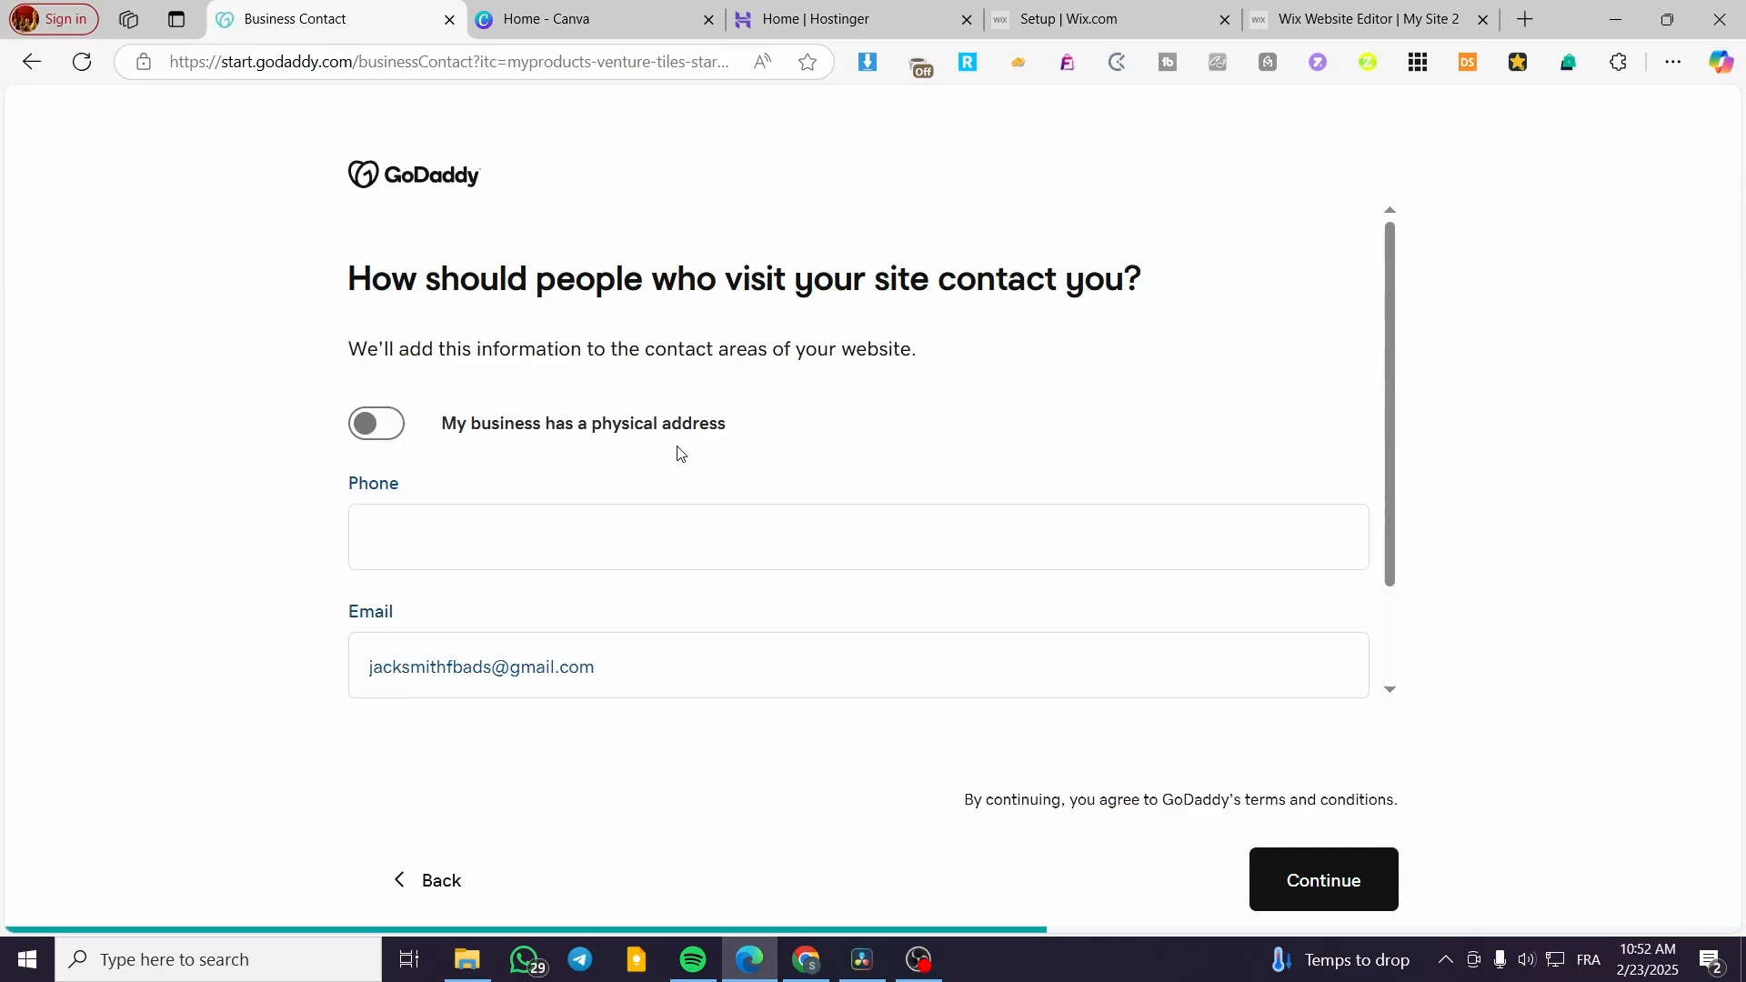
- Clear all the prefilled contact information for the website
scroll(565, 686, down, 2)
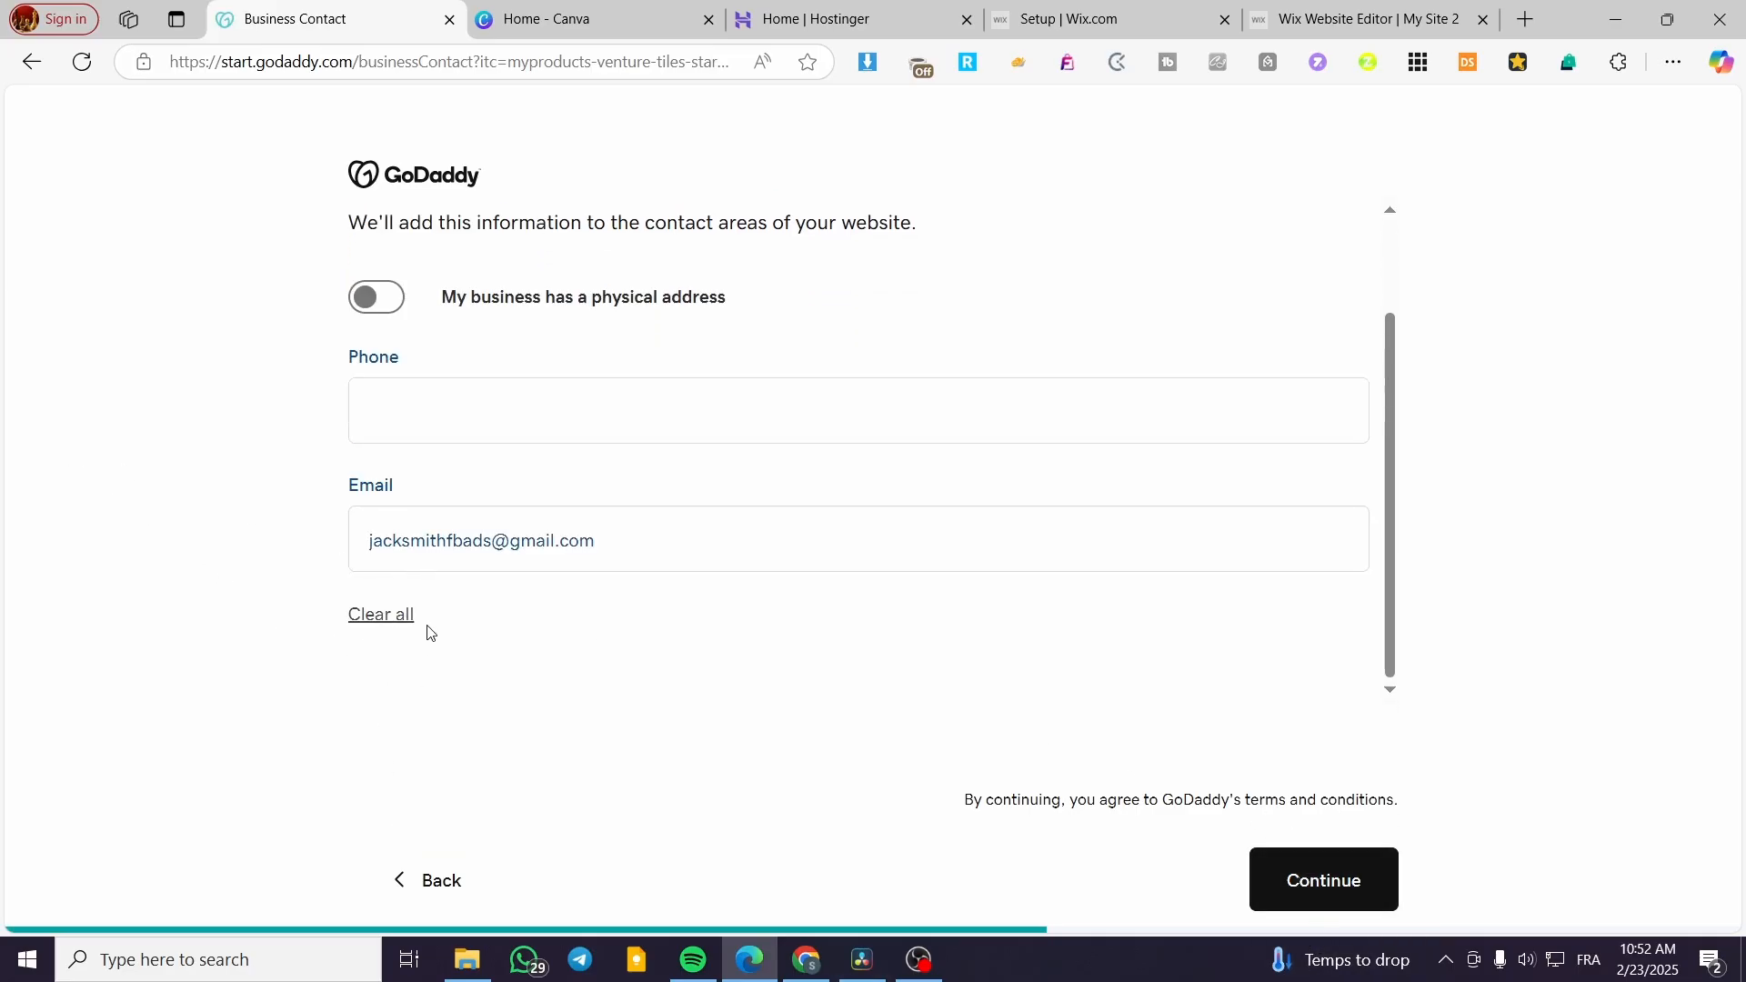
click(386, 614)
scroll(702, 610, up, 2)
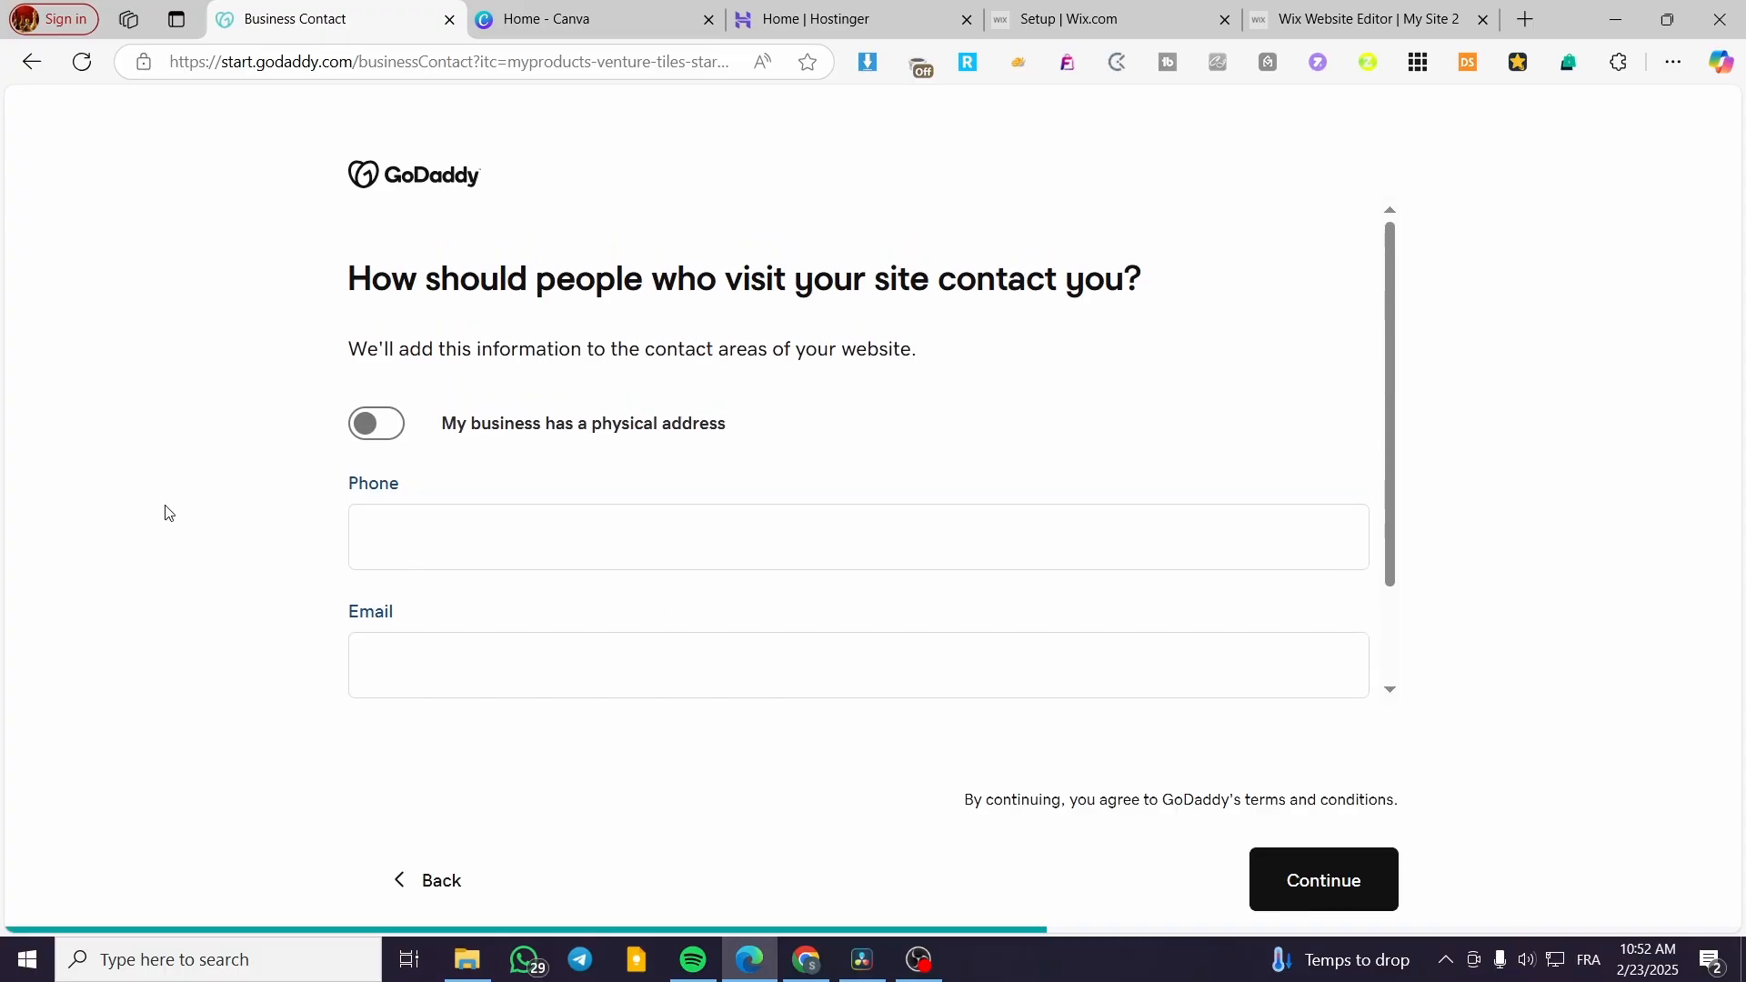
- Continue with blank contact details, then describe the business as "I am a professional logo designer that works on freelance" and continue
scroll(855, 564, down, 2)
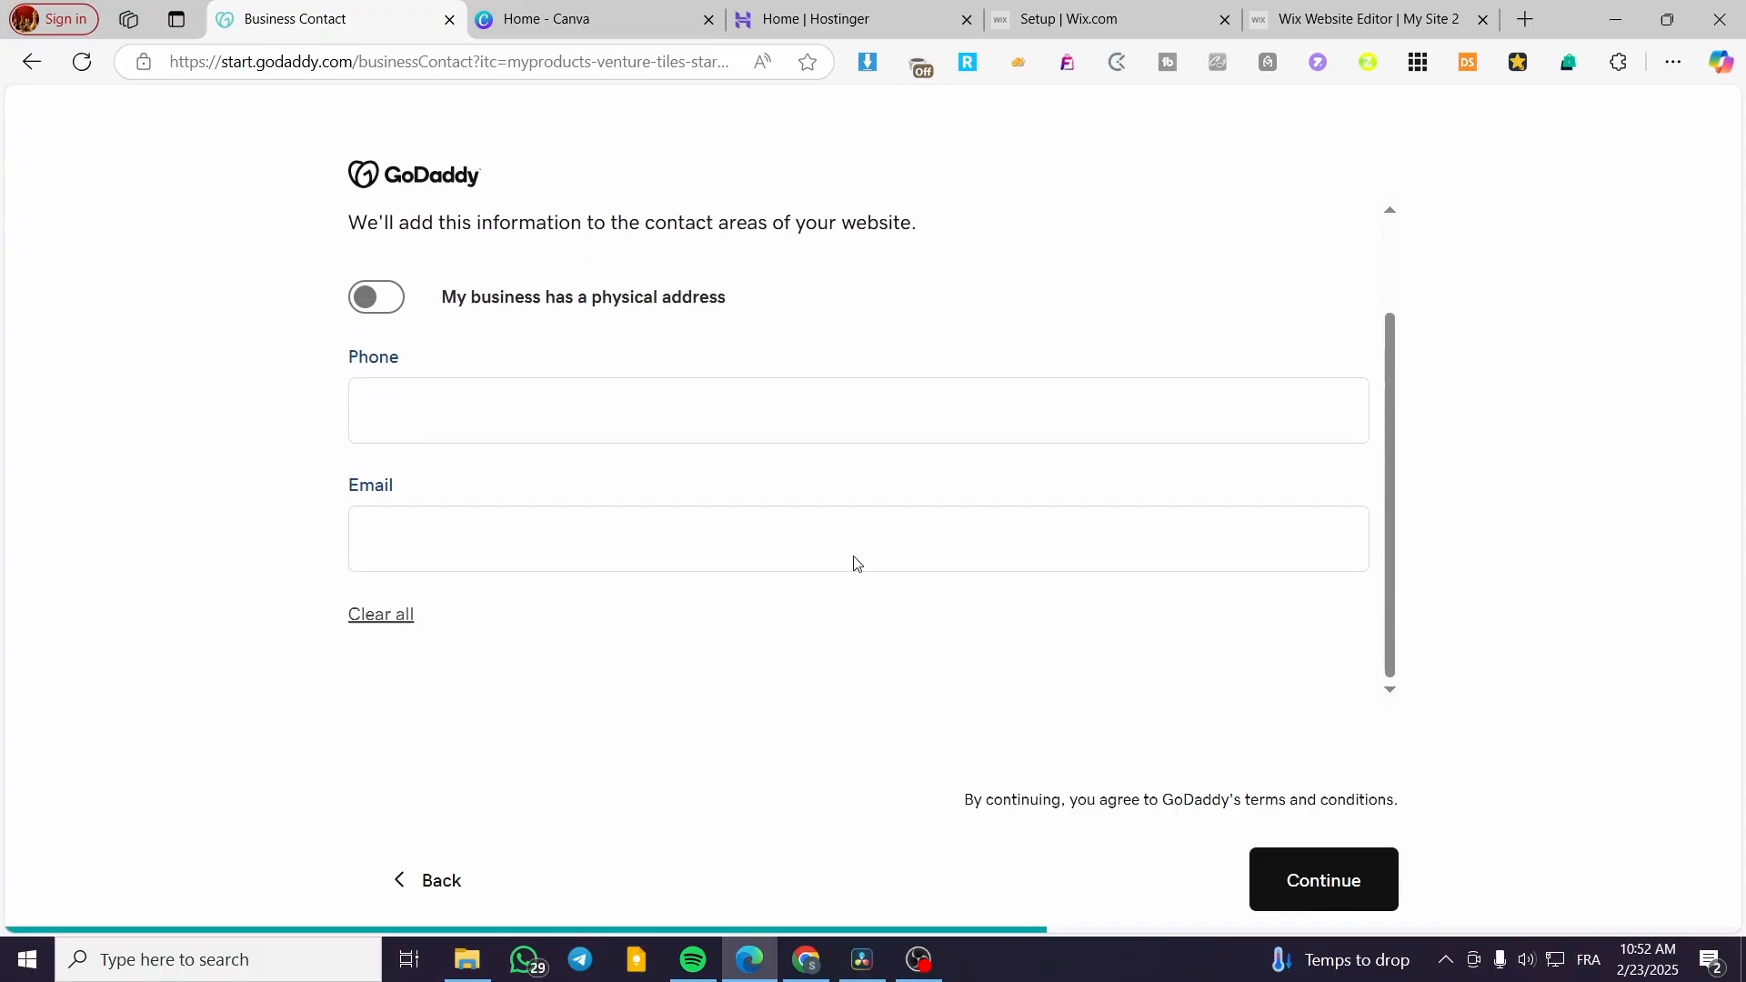
click(1348, 884)
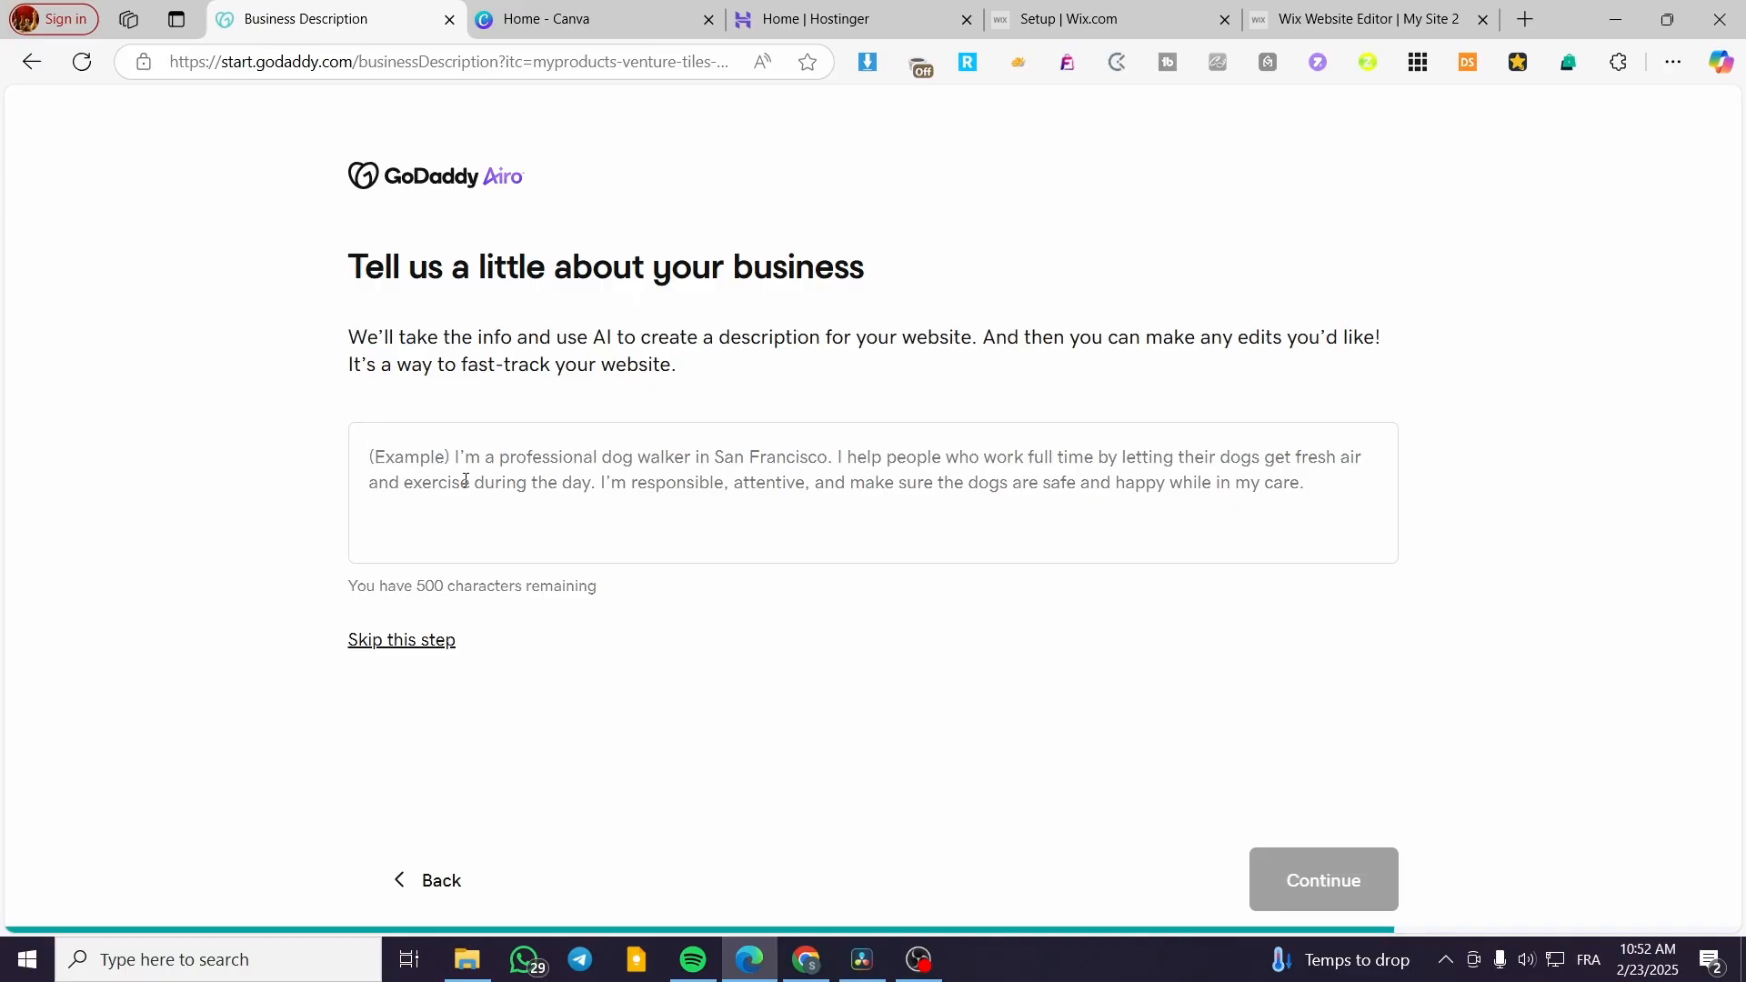
text(A)
key(BackSpace)
key(BackSpace)
text(I am)
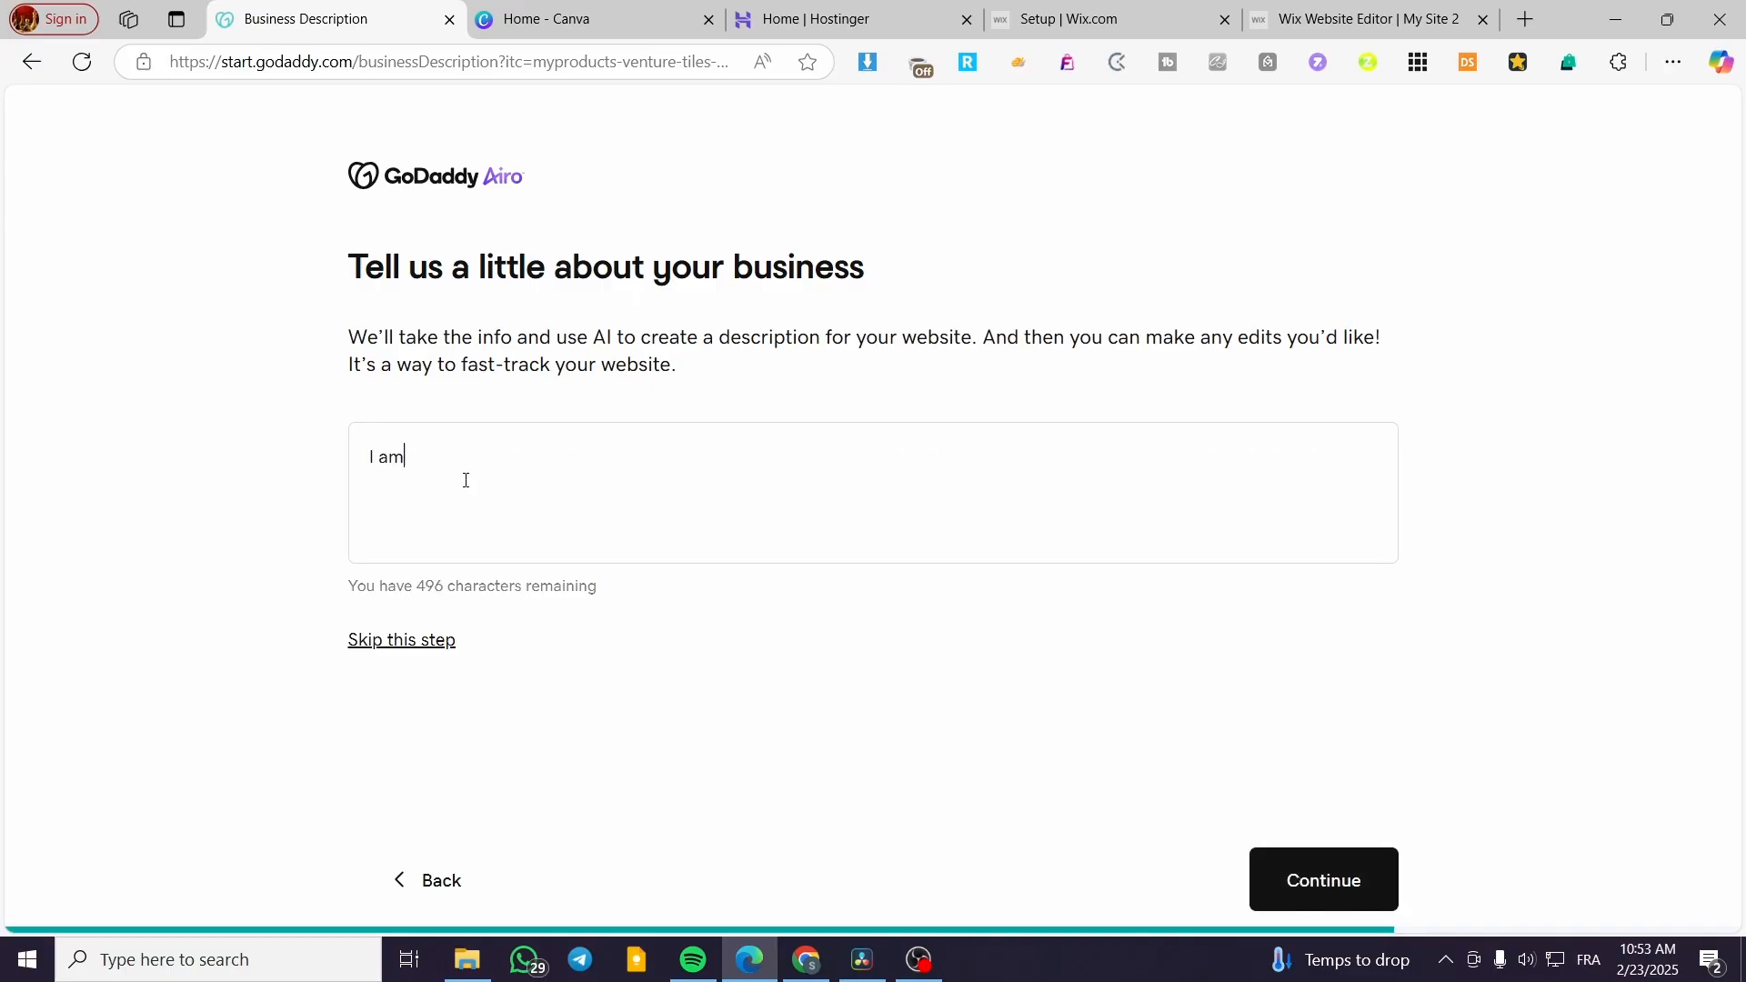
text( a professioo)
key(BackSpace)
text(nal logo)
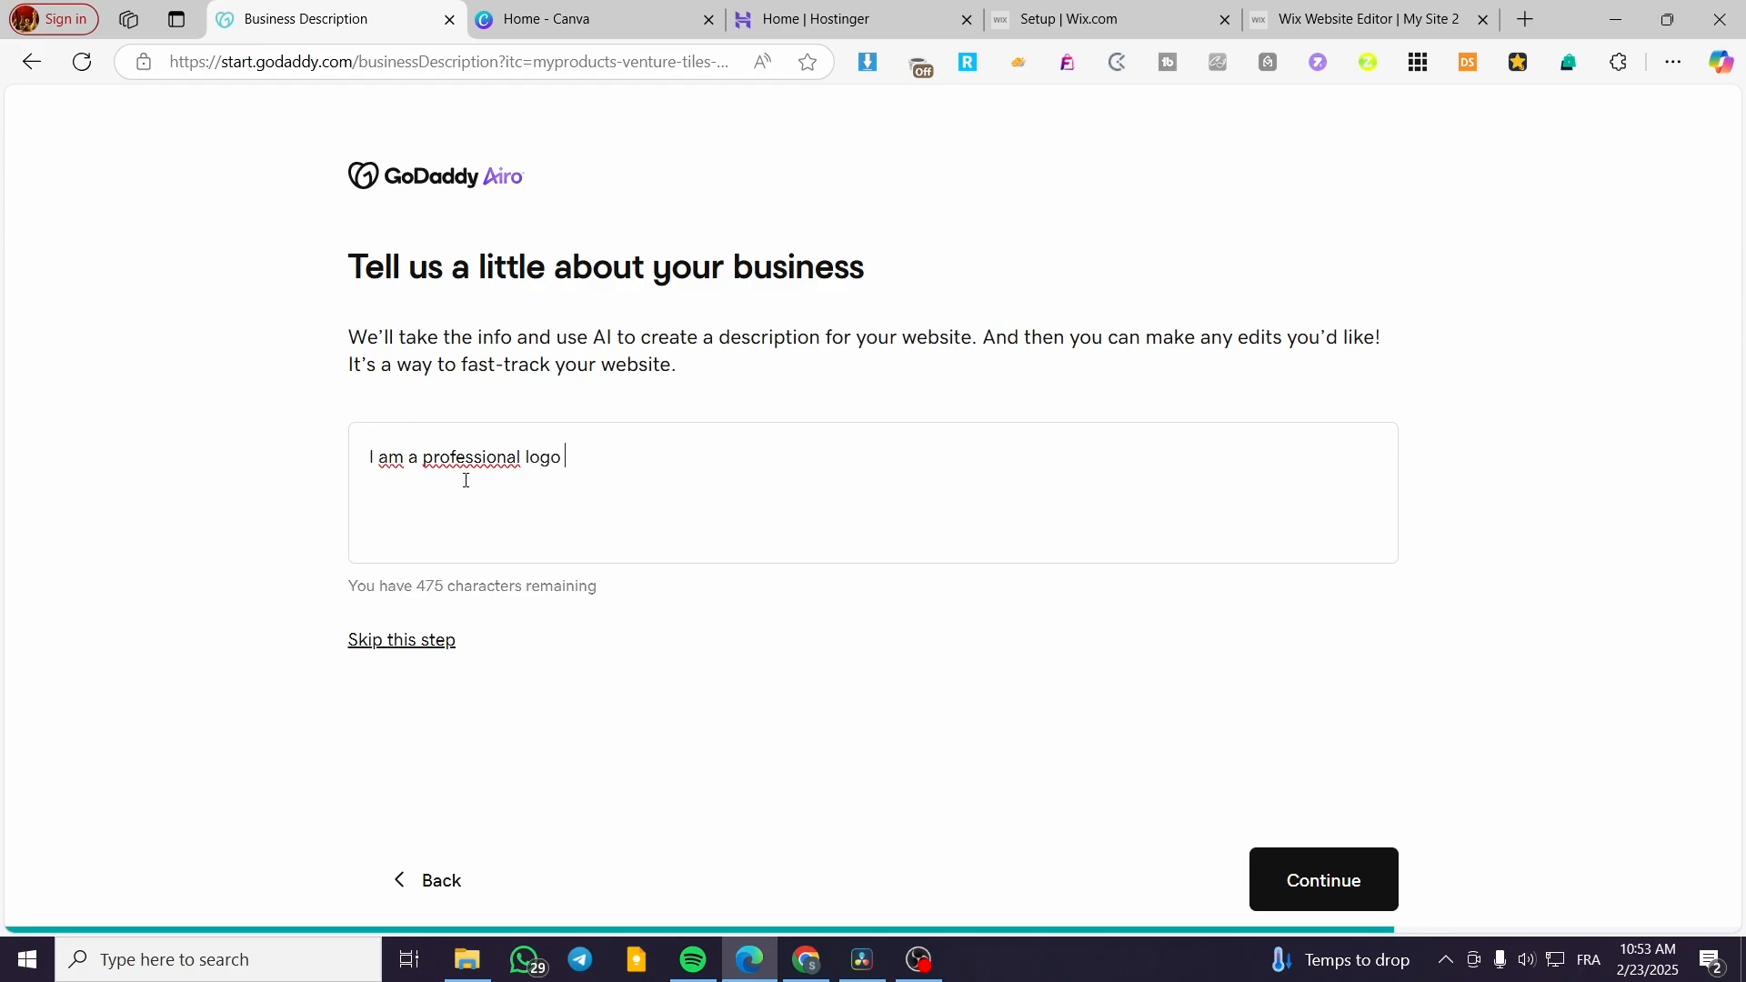
text( designer that wor)
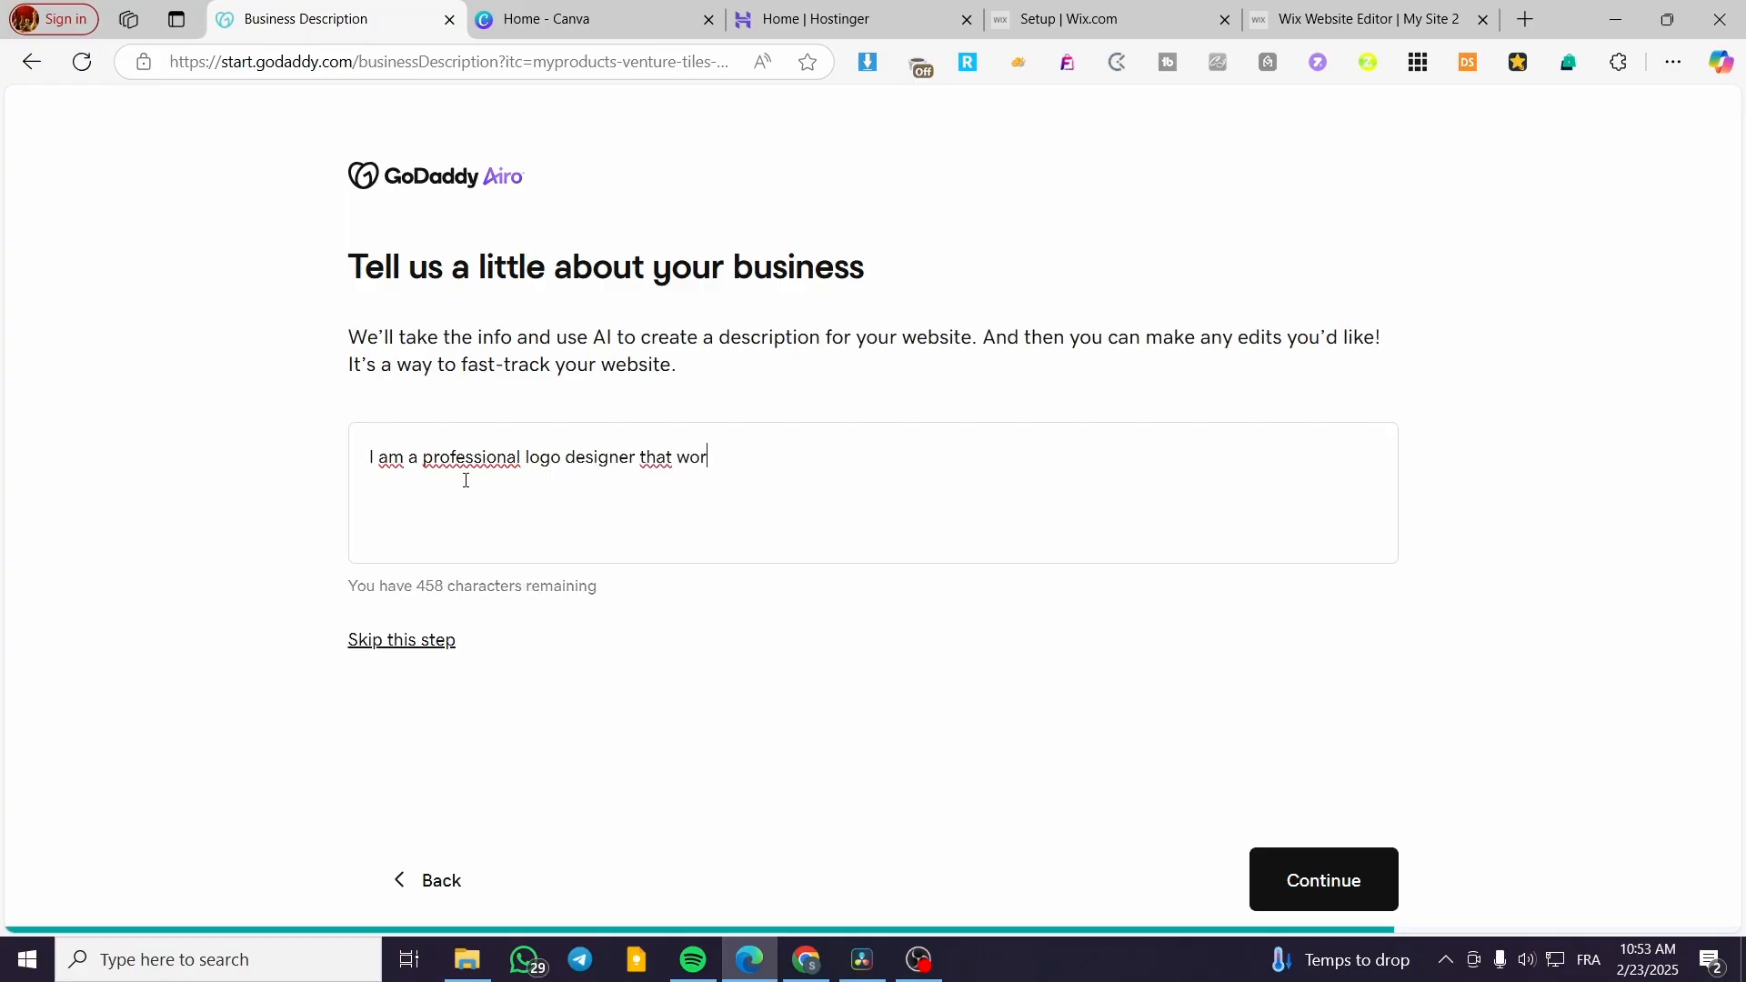
text(ks on freelance and)
key(BackSpace)
key(BackSpace)
key(BackSpace)
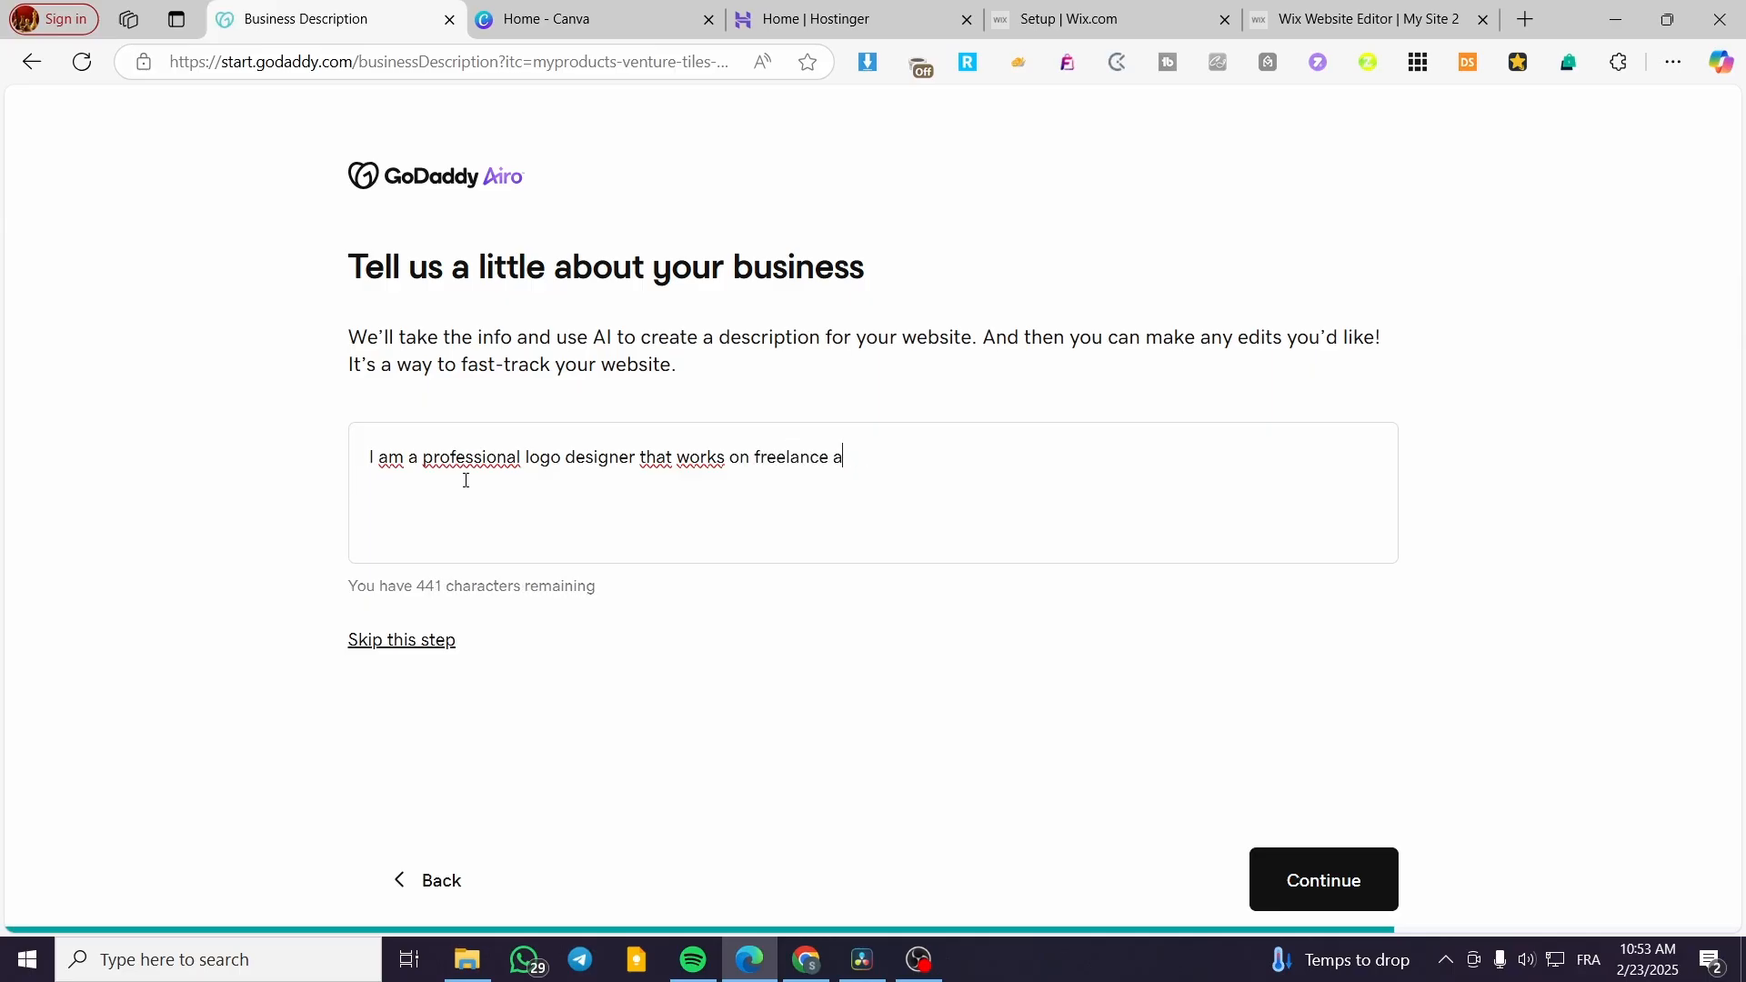
click(1278, 864)
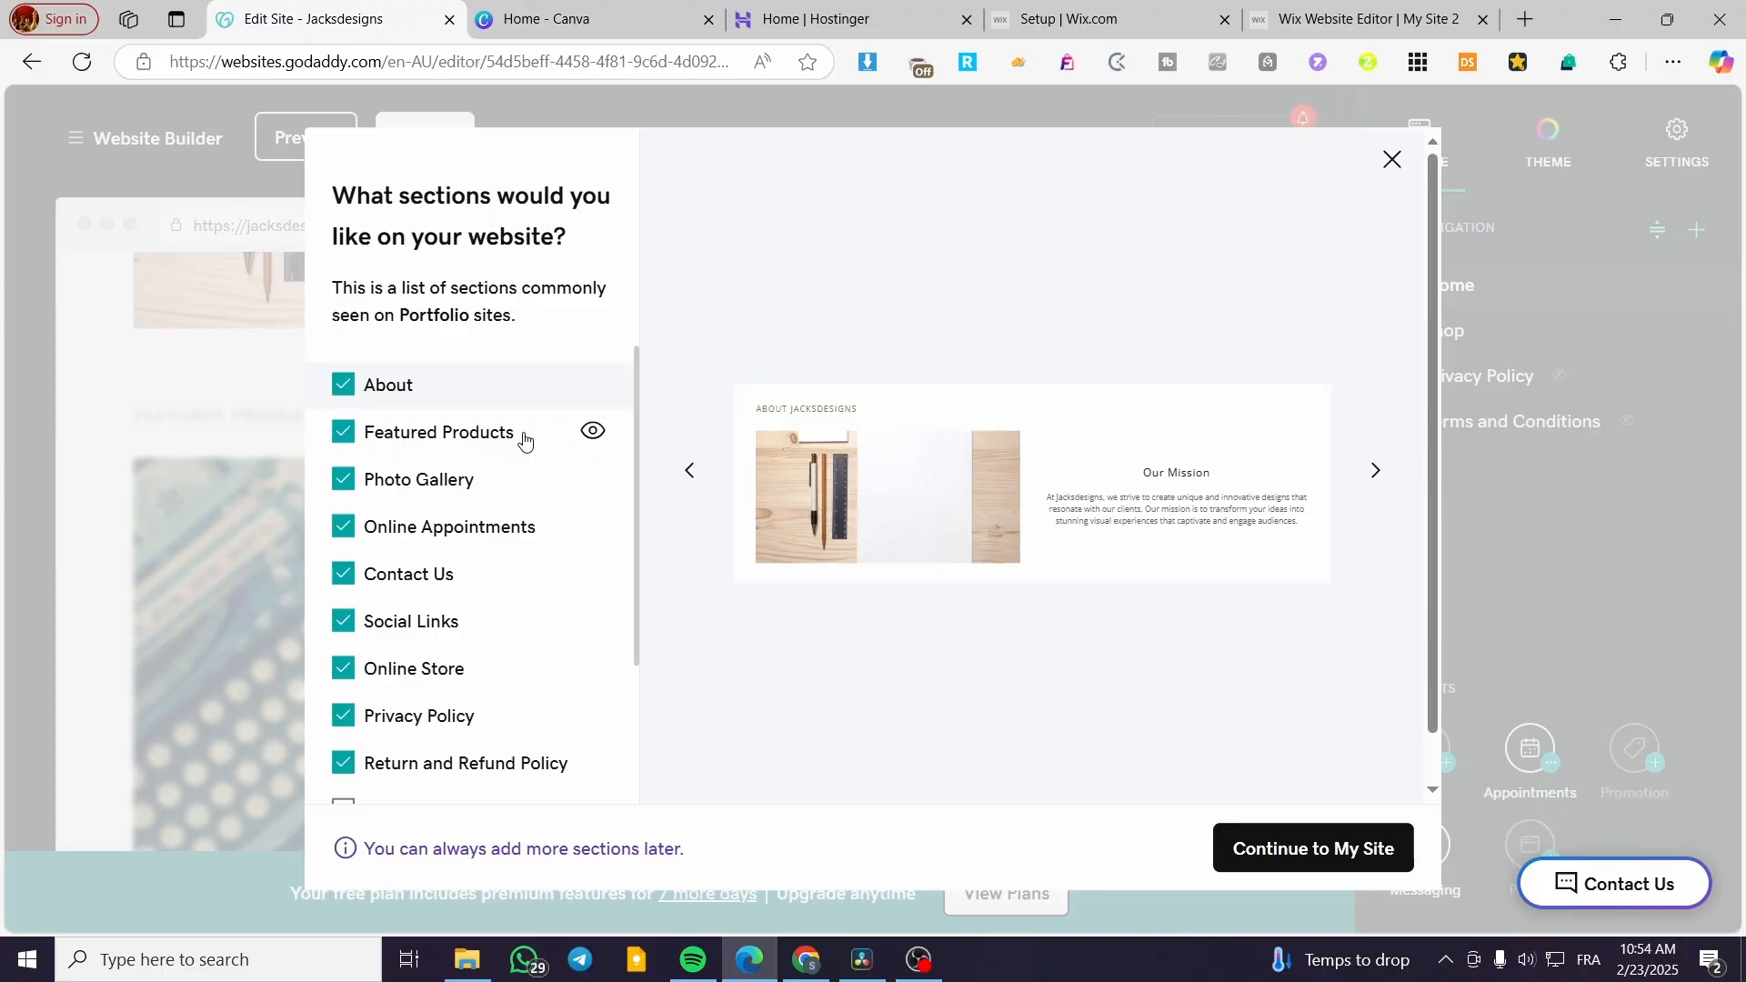
- Preview the Featured Products, Photo Gallery, Online Appointments, Contact Us, Social Links, Online Store and Privacy Policy sections, keeping them all selected
click(345, 436)
click(345, 437)
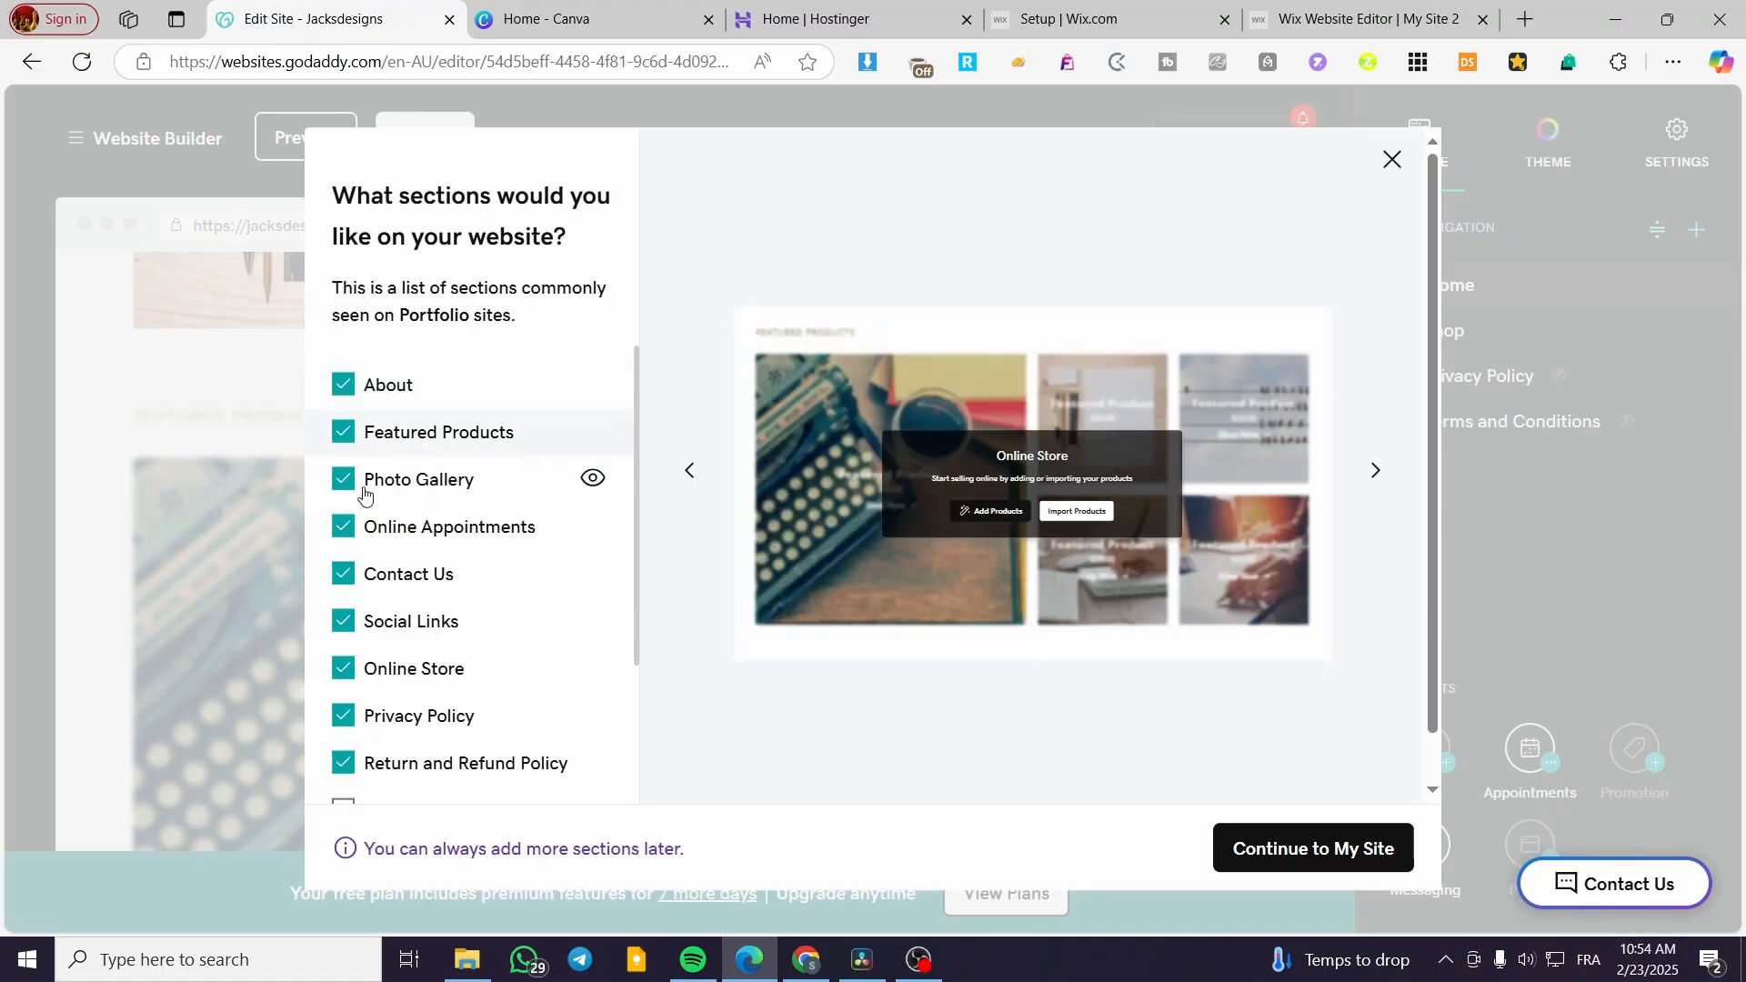
click(345, 480)
click(345, 481)
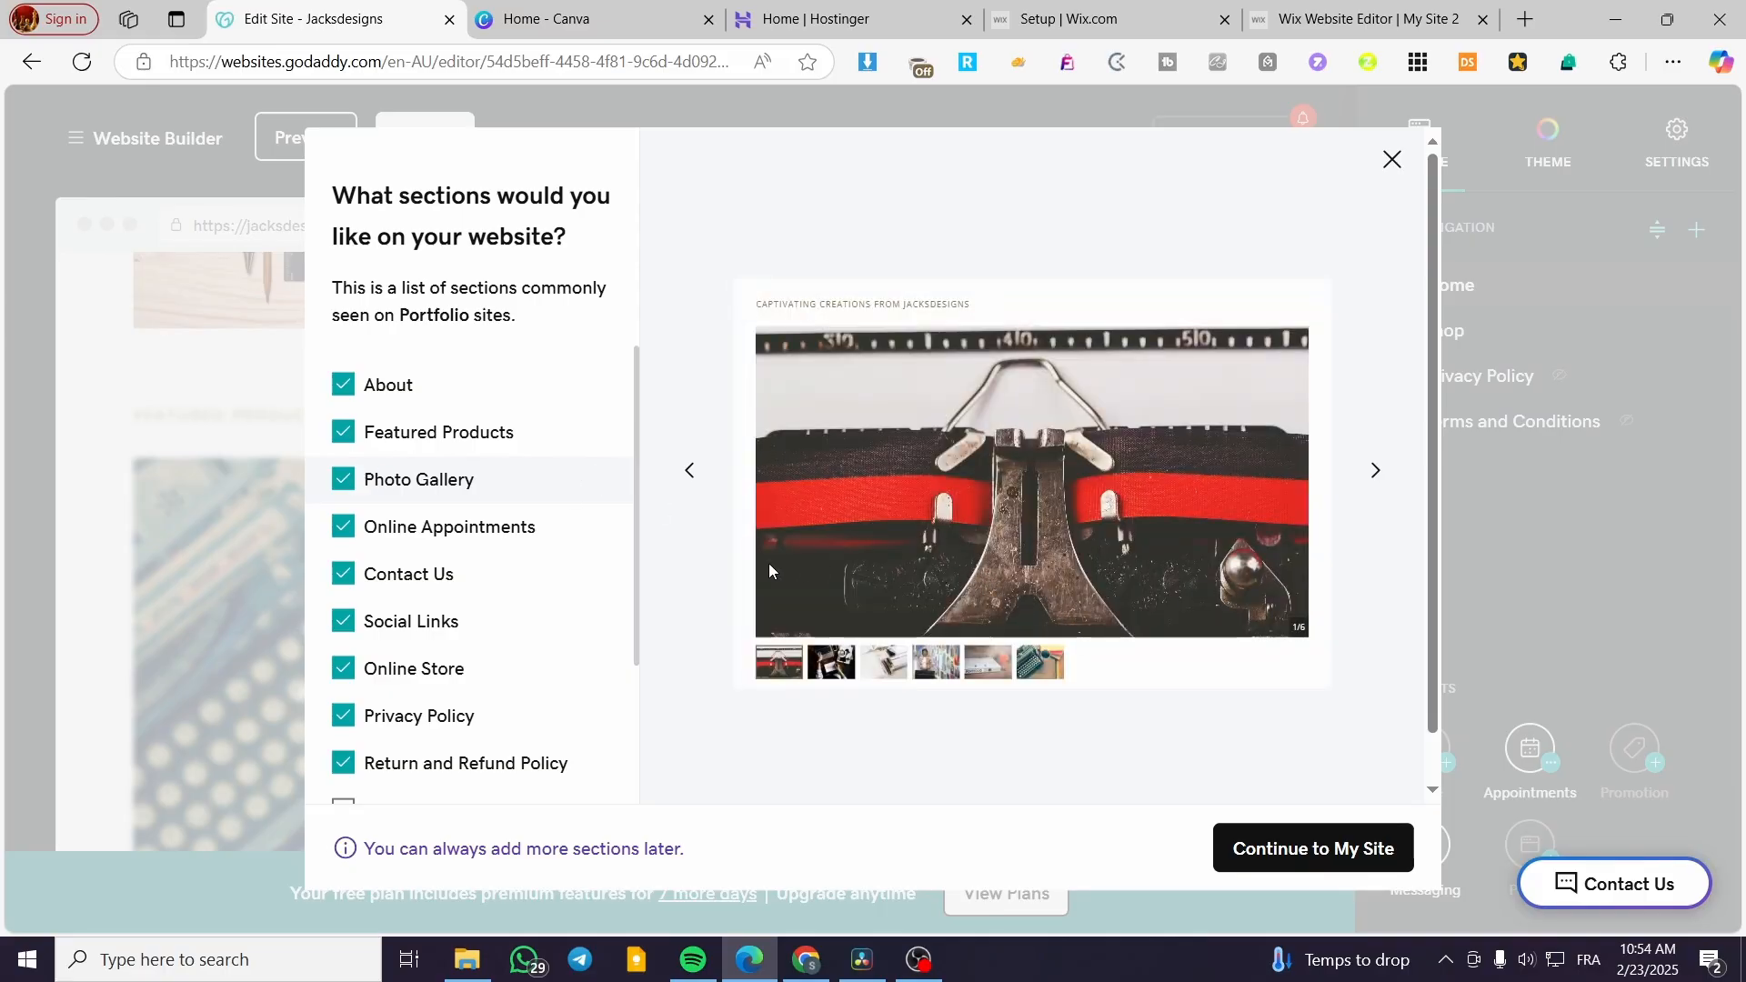
click(344, 527)
click(344, 528)
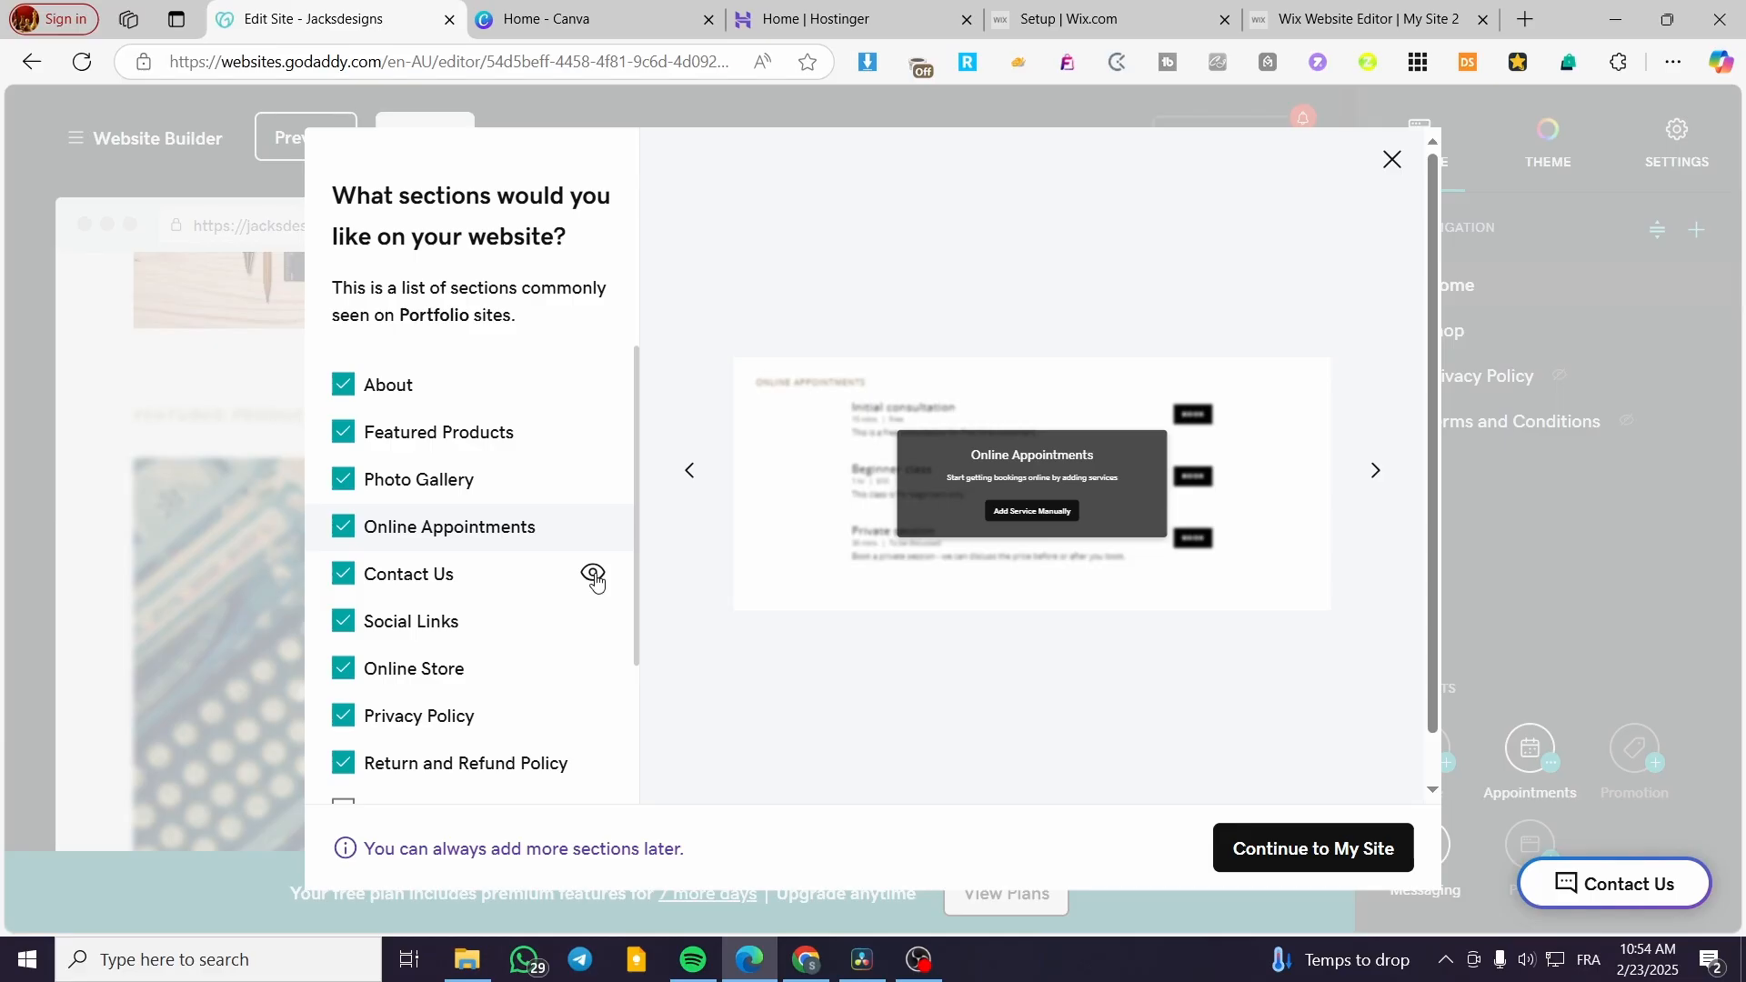
click(594, 577)
click(593, 624)
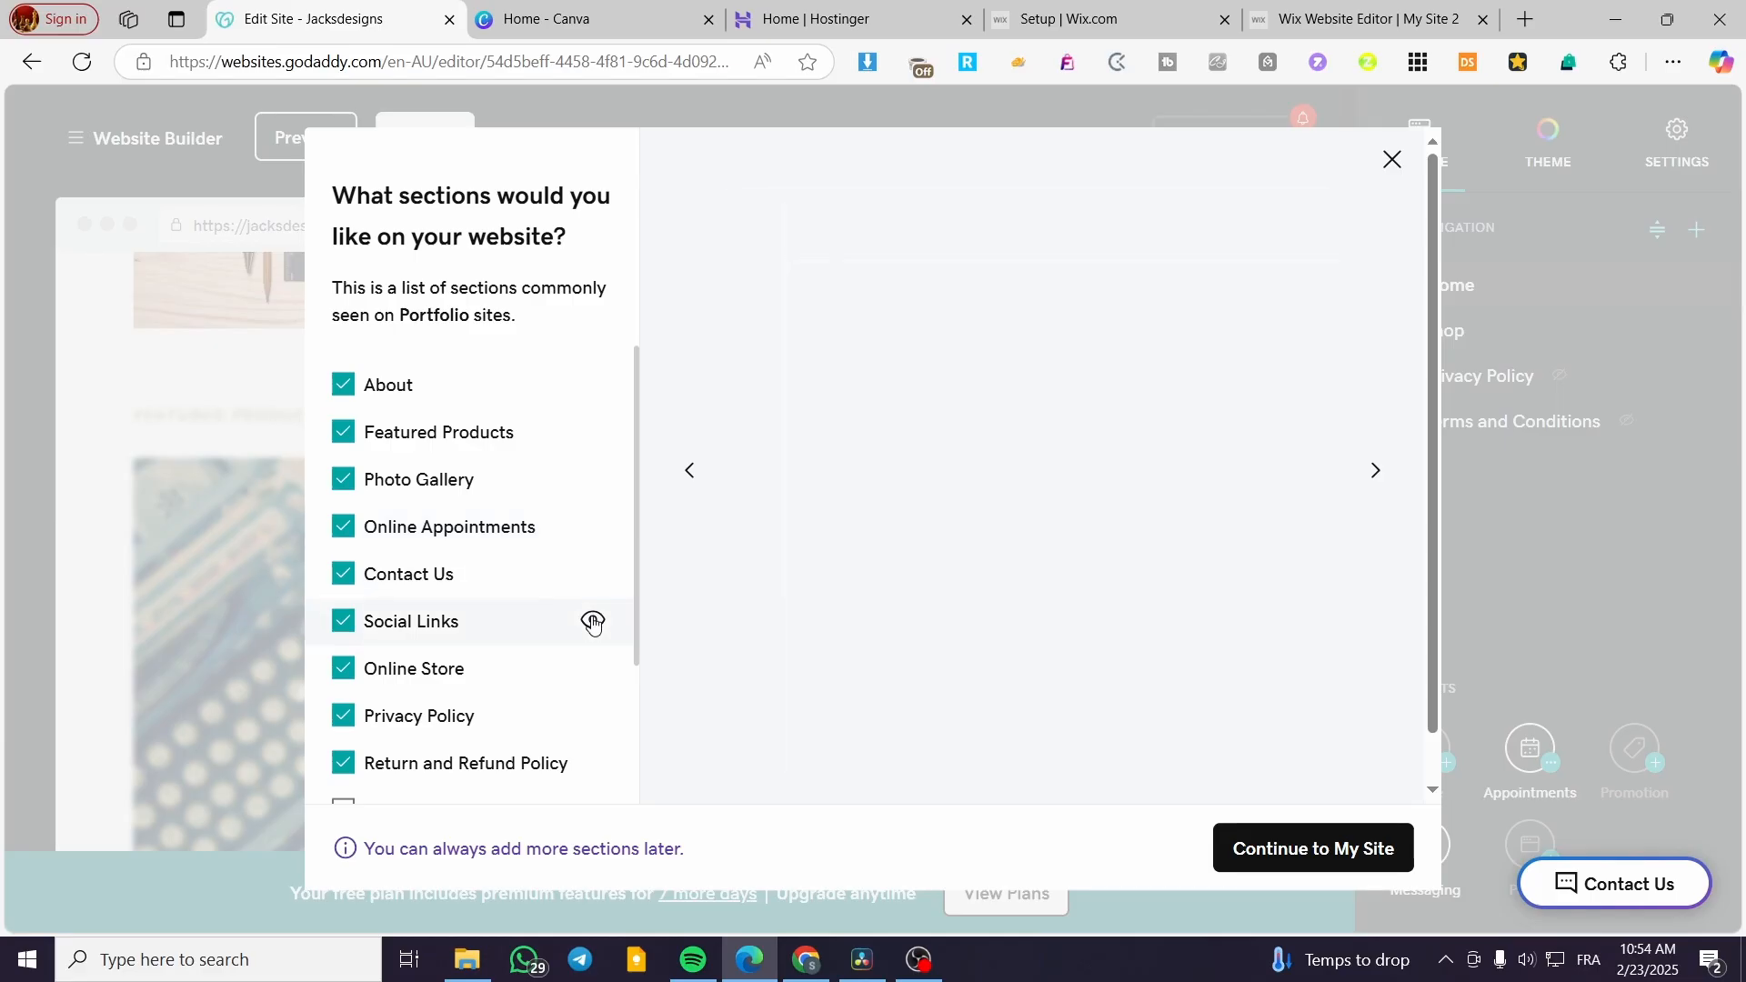
click(596, 671)
click(592, 717)
- Add the Content, Subscribe and Frequently Asked Questions sections to the website, leaving Introduction out
scroll(497, 649, down, 2)
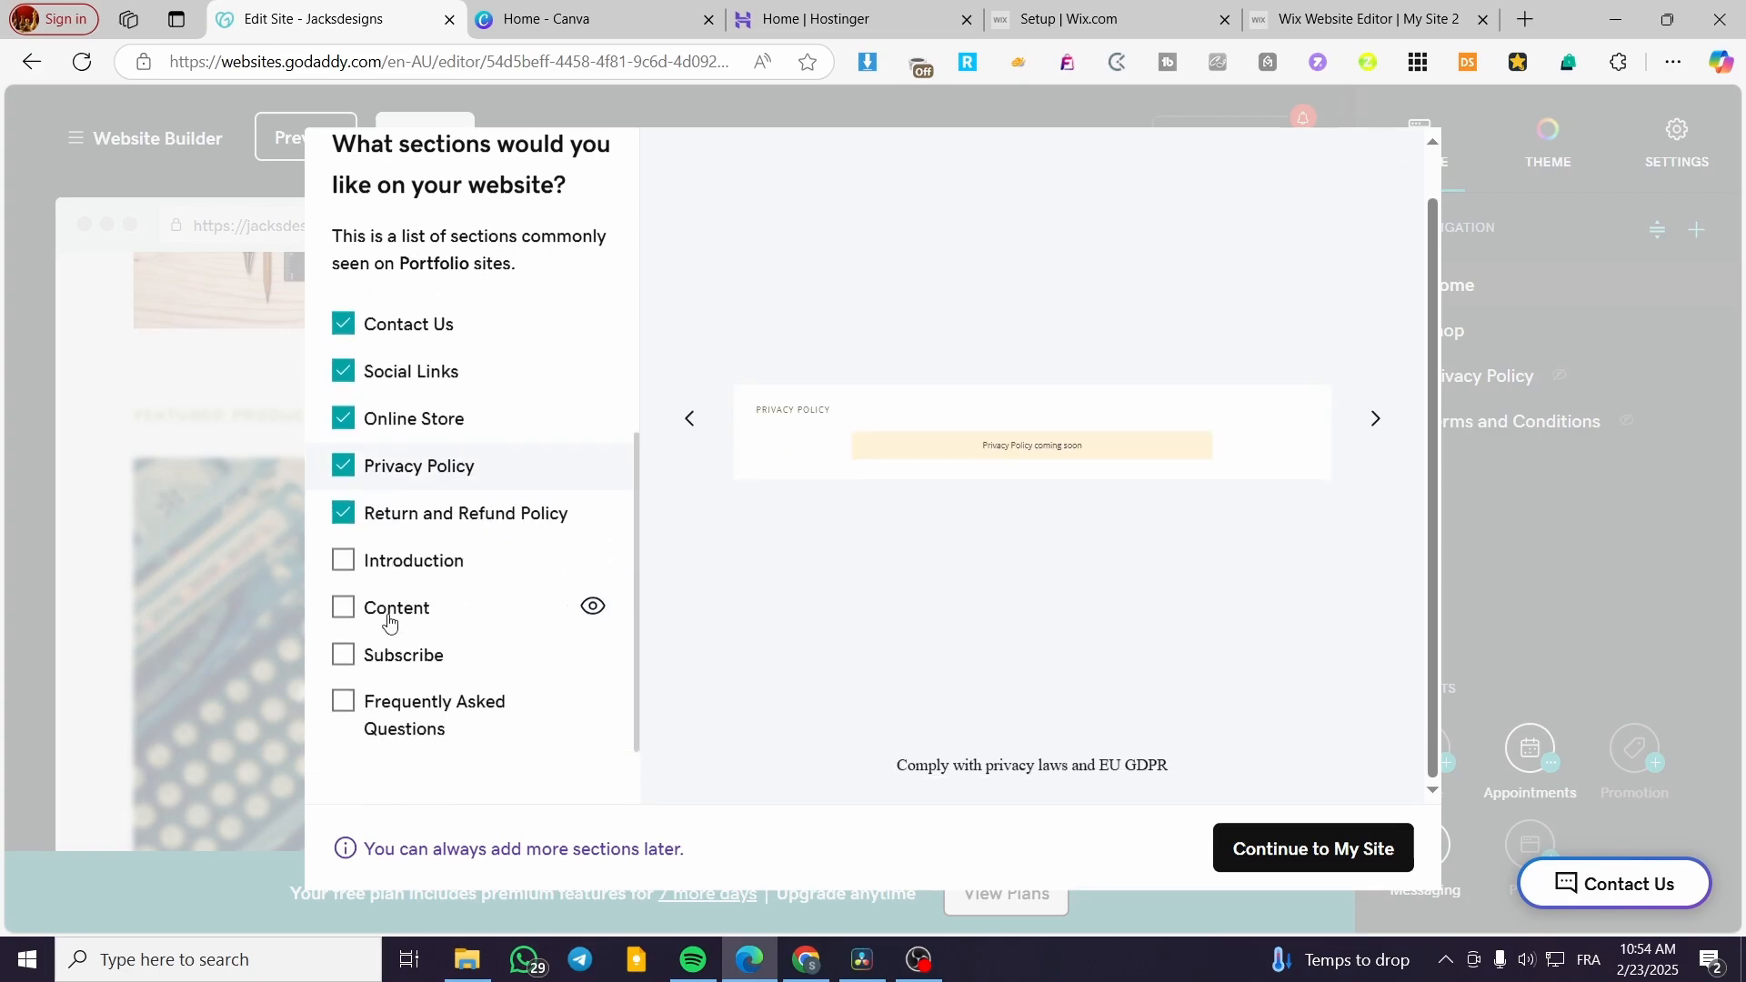
click(343, 562)
click(344, 562)
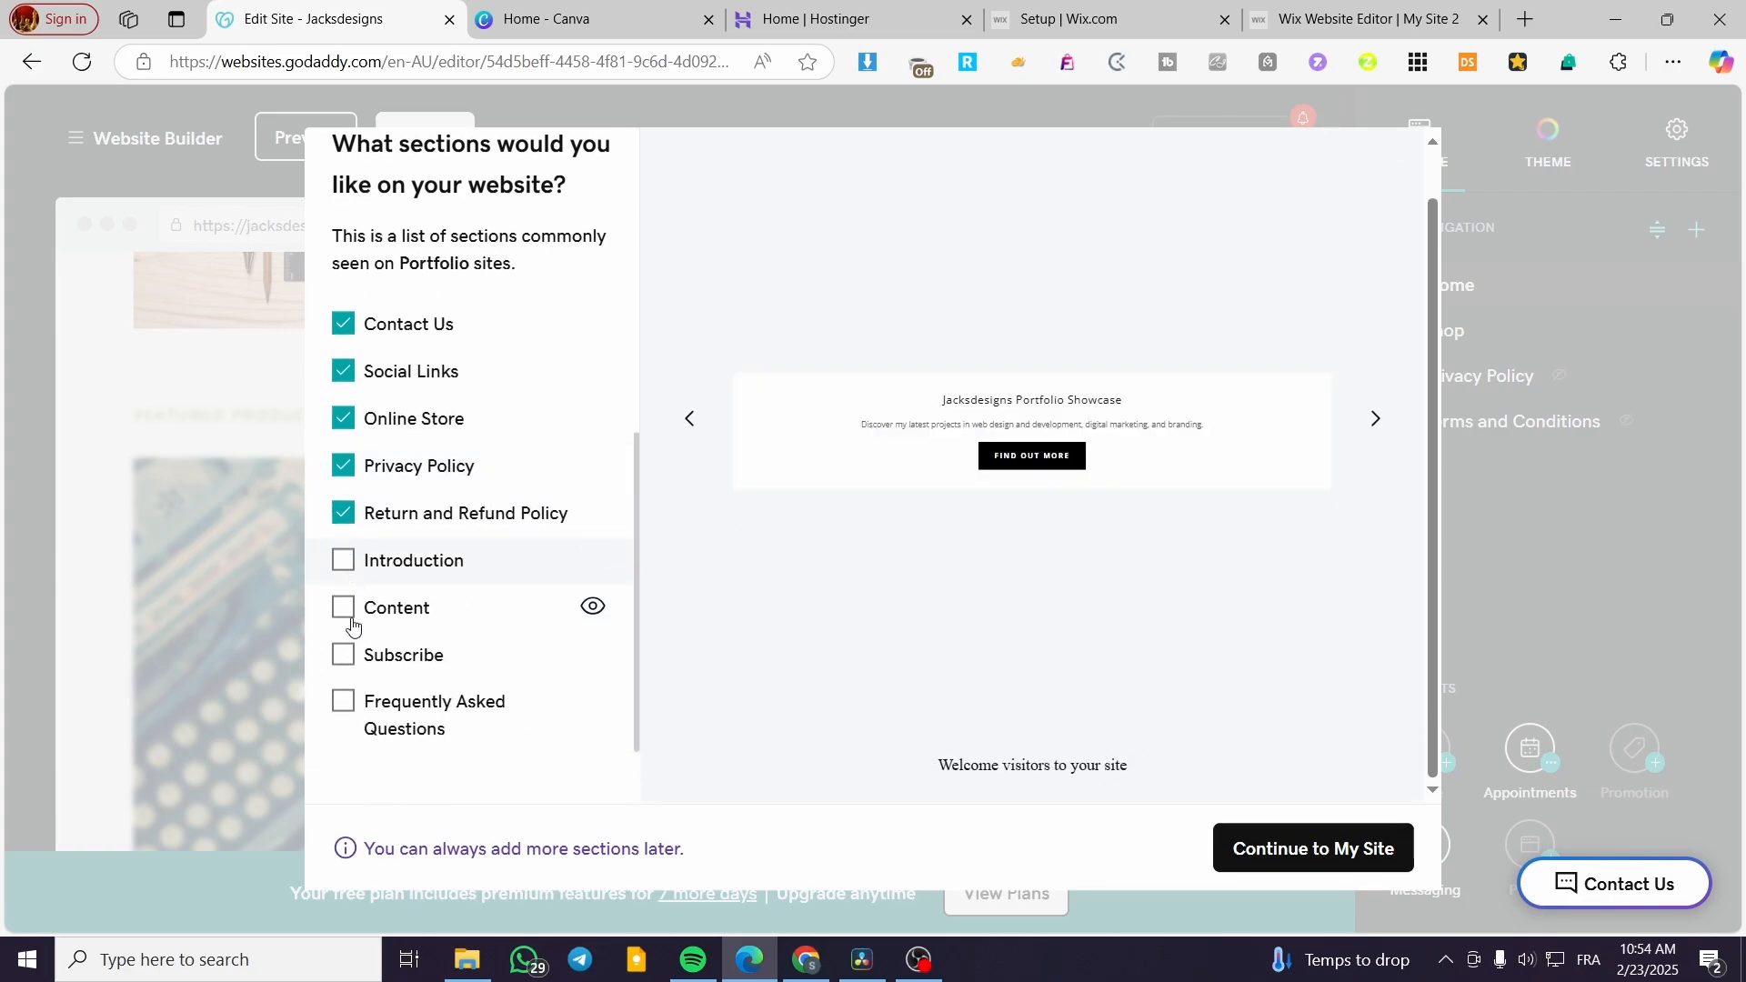
click(351, 613)
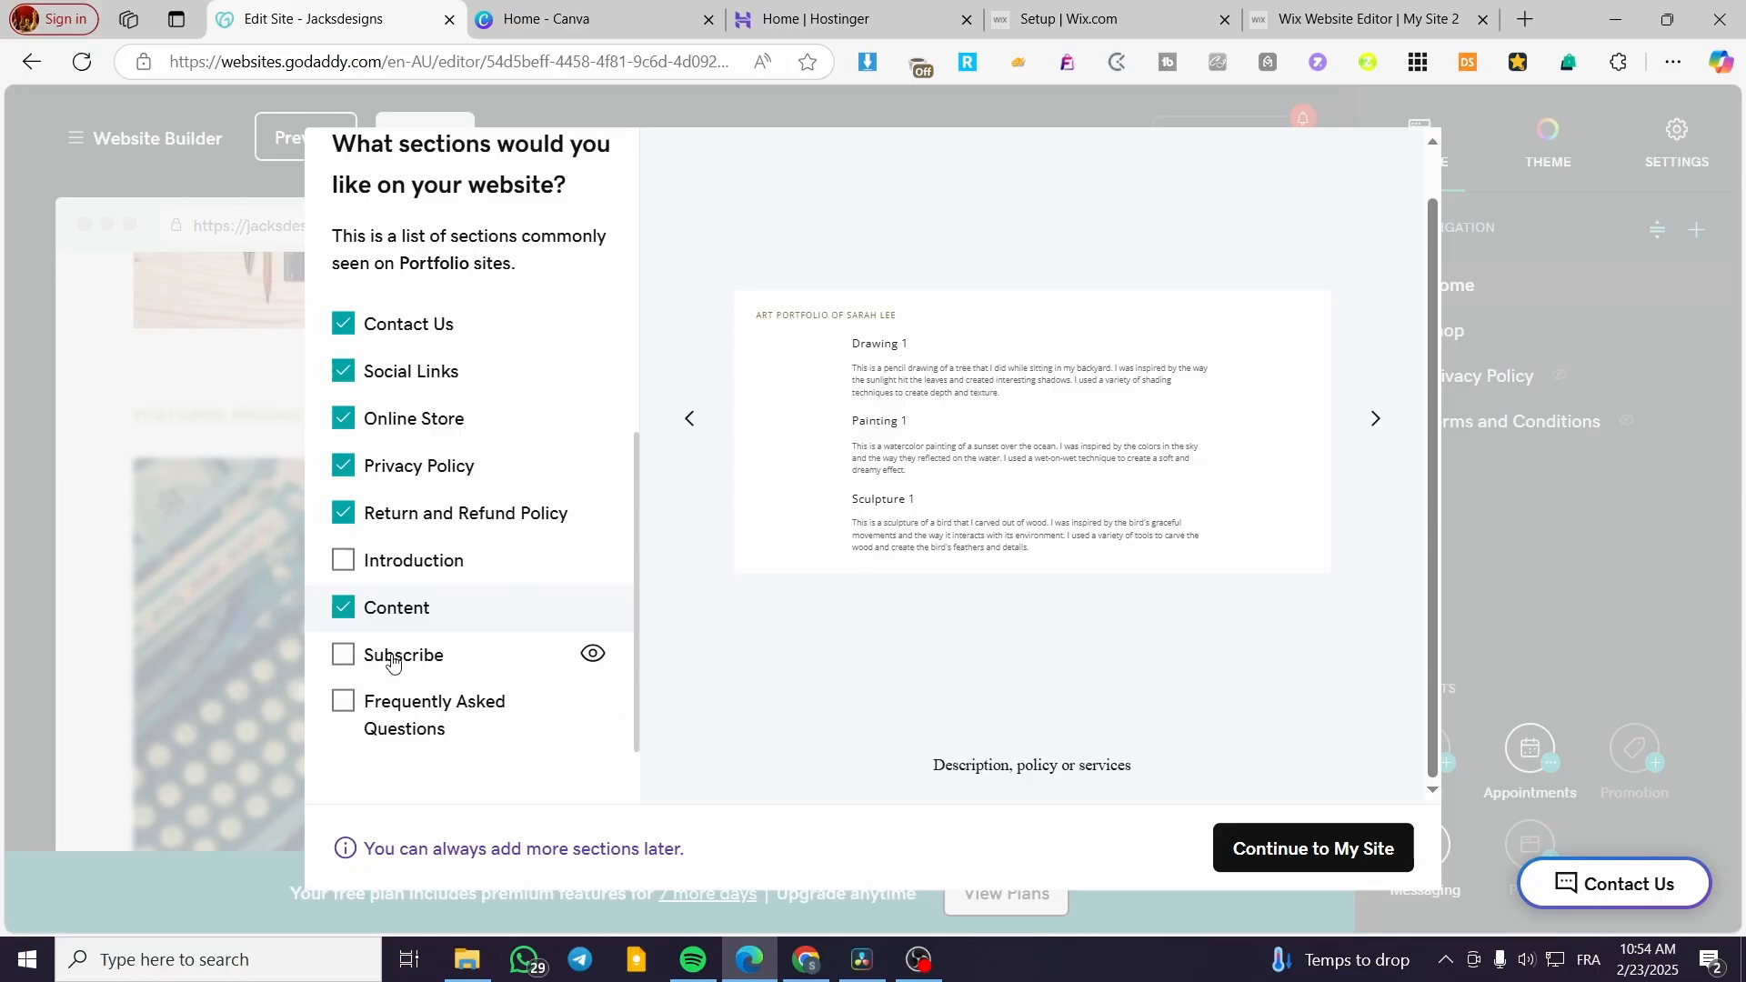
click(437, 670)
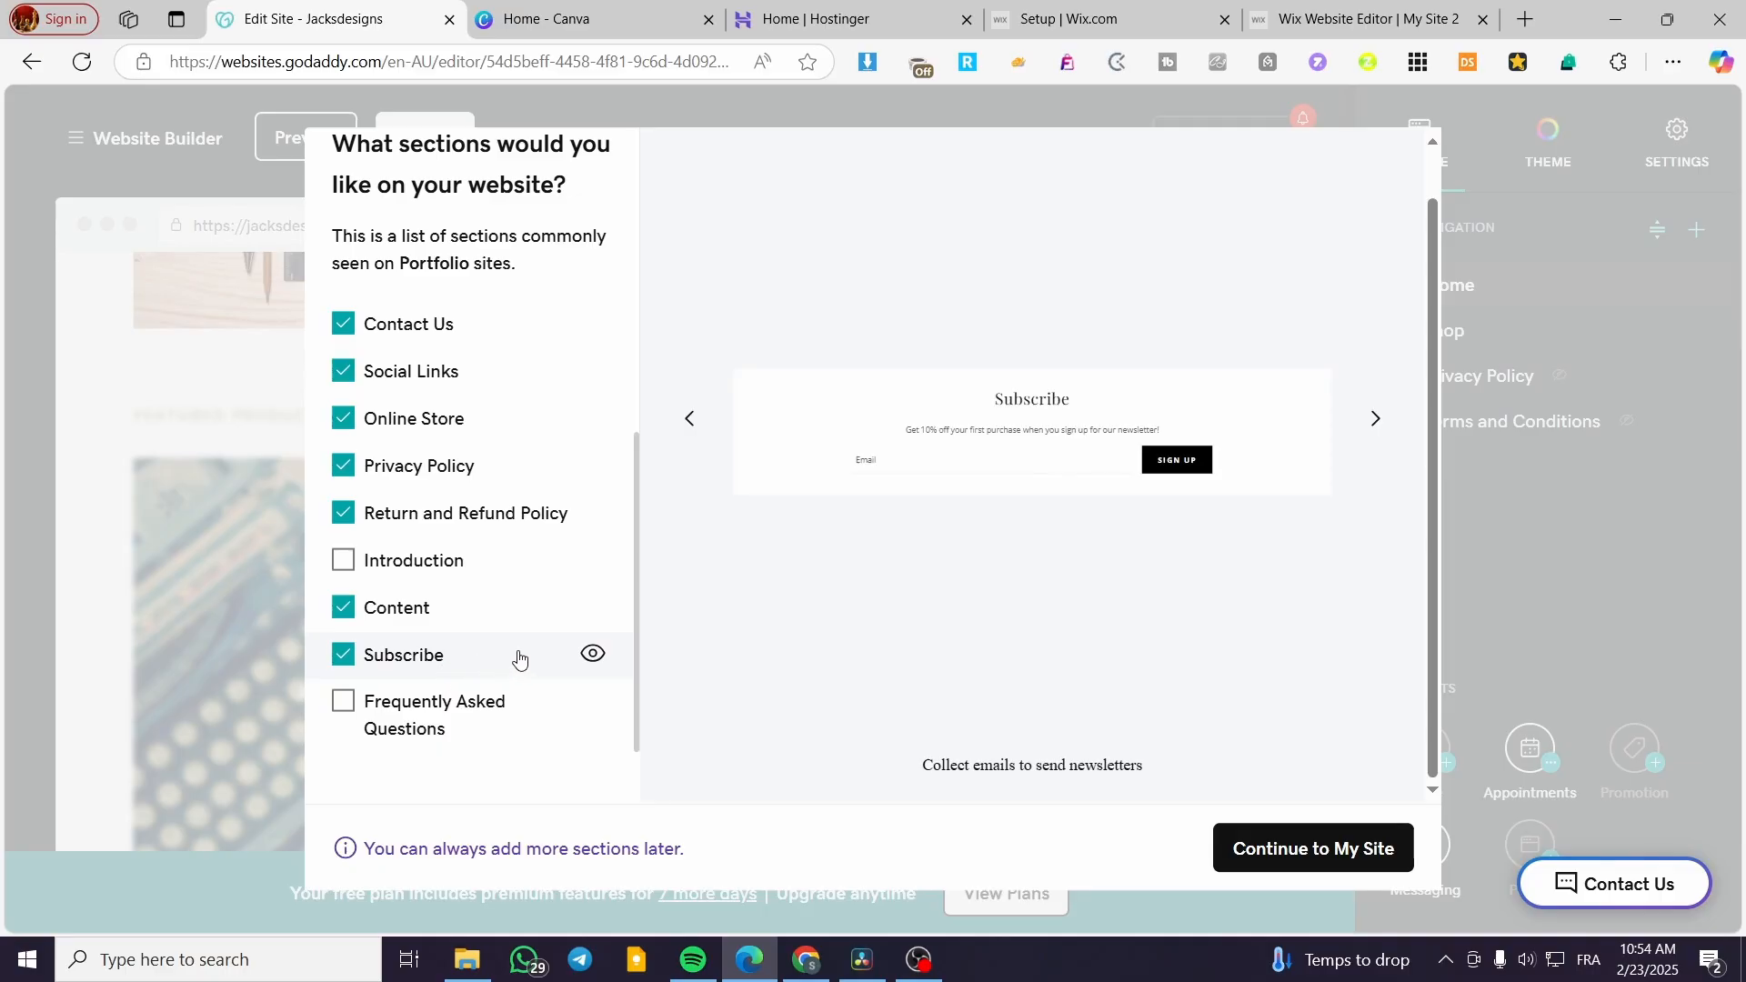
click(436, 725)
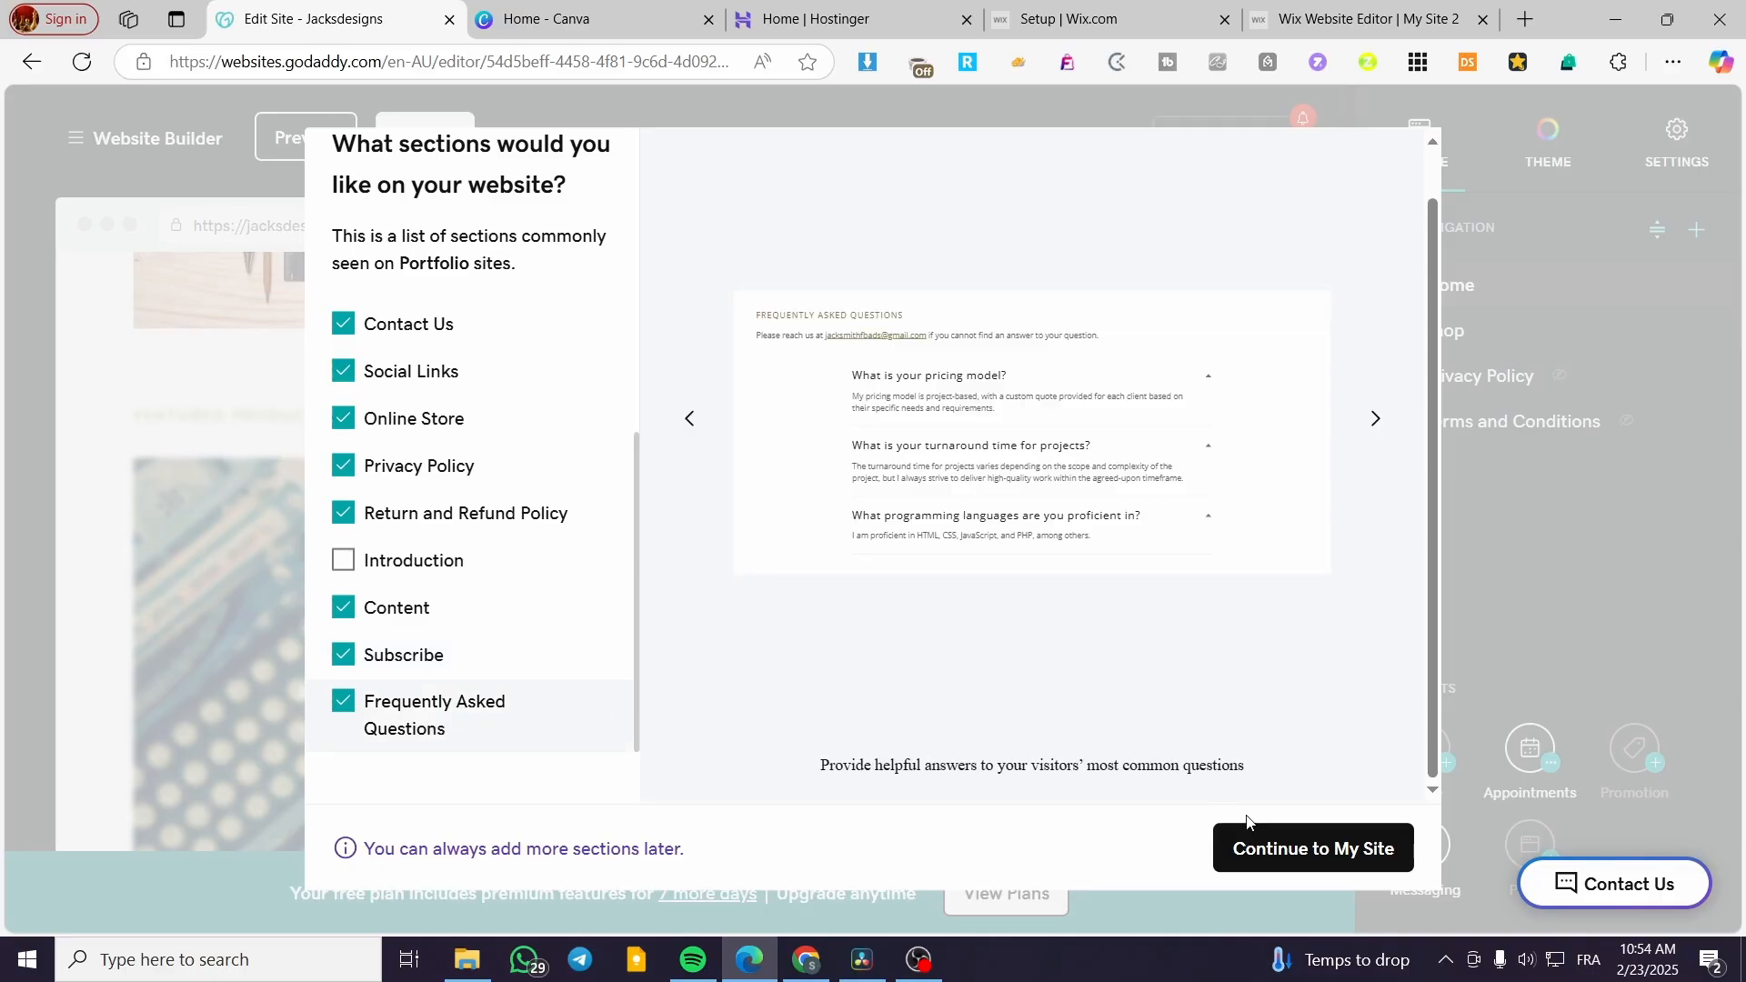
- Continue to the site editor, skipping the welcome tour and dismissing the Next Steps tip
click(1320, 854)
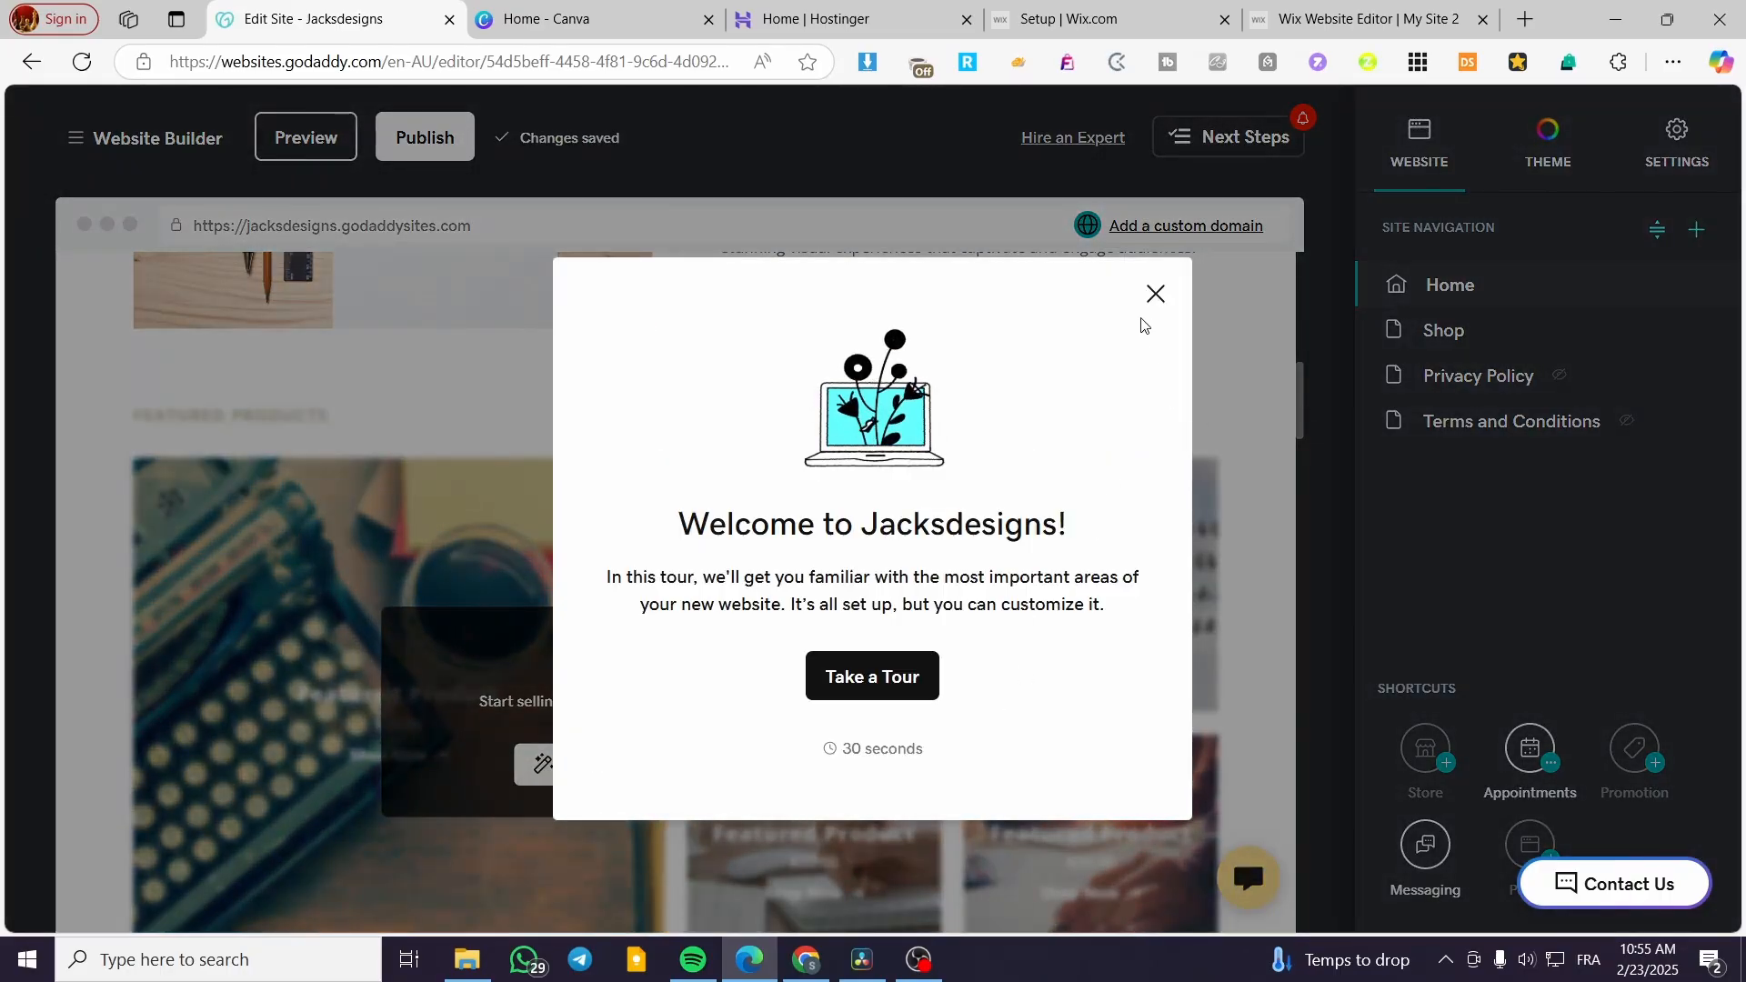
click(1155, 293)
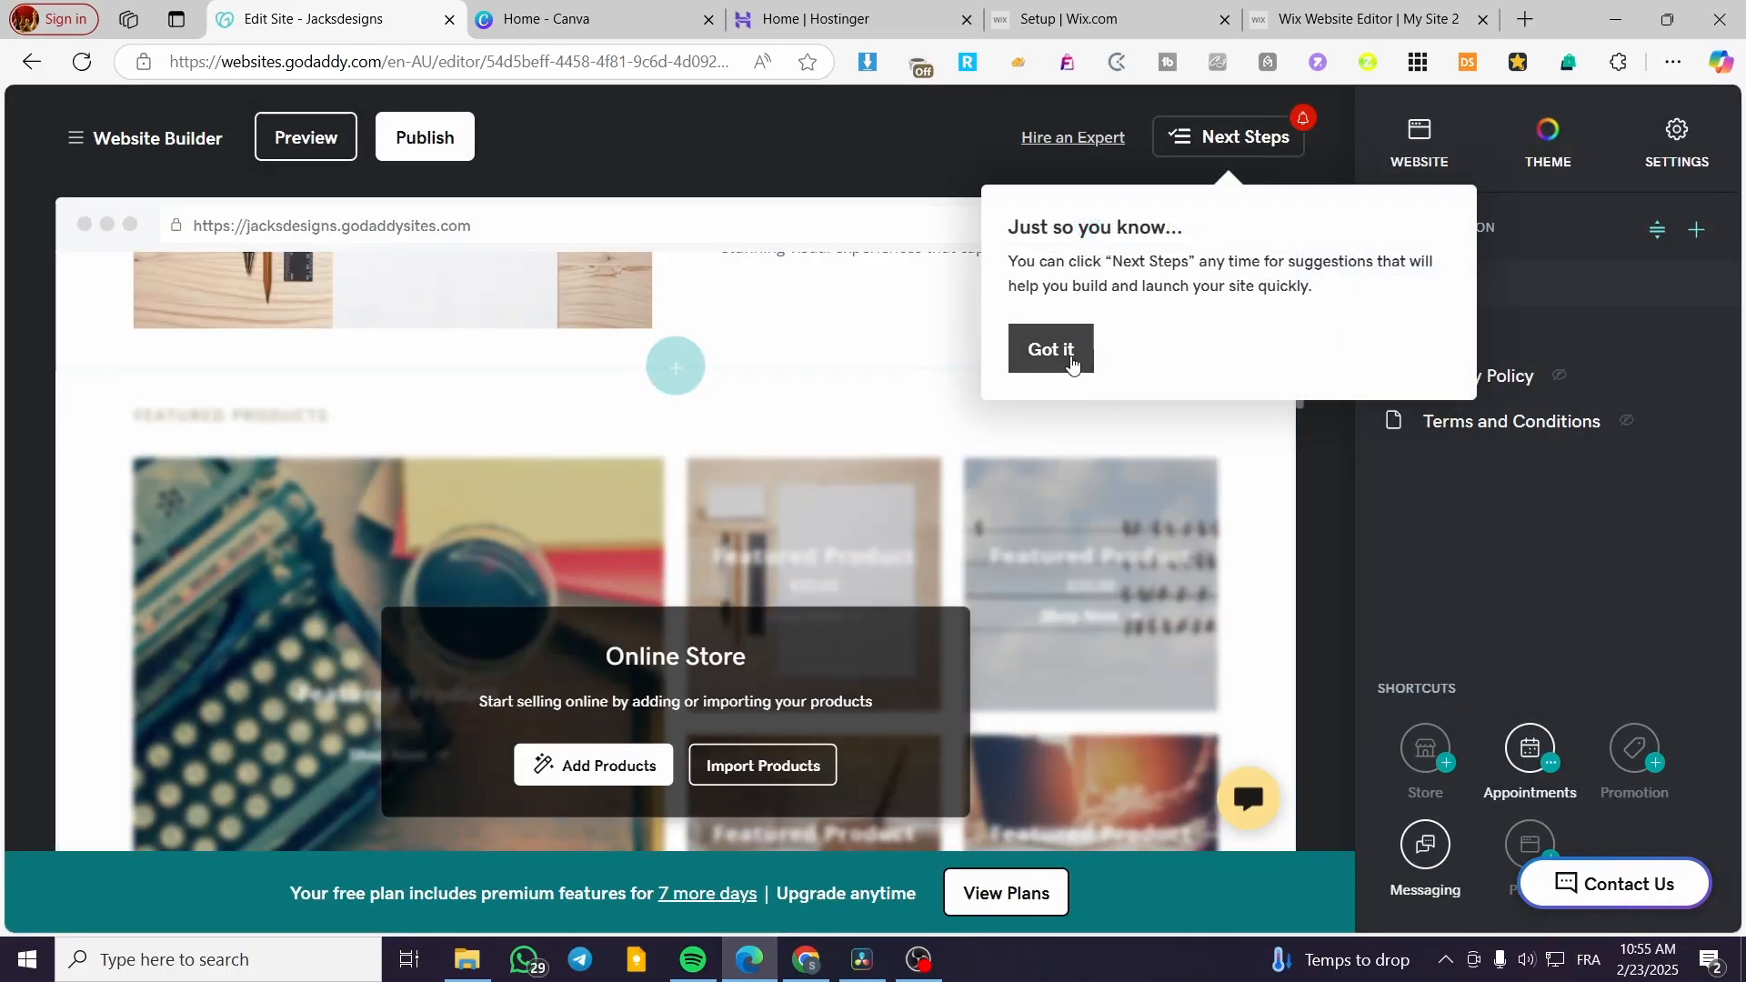
click(1071, 362)
- Open the cover image selection for the home page header, keeping the cover media type as Image
drag(1298, 397, 1296, 264)
click(570, 613)
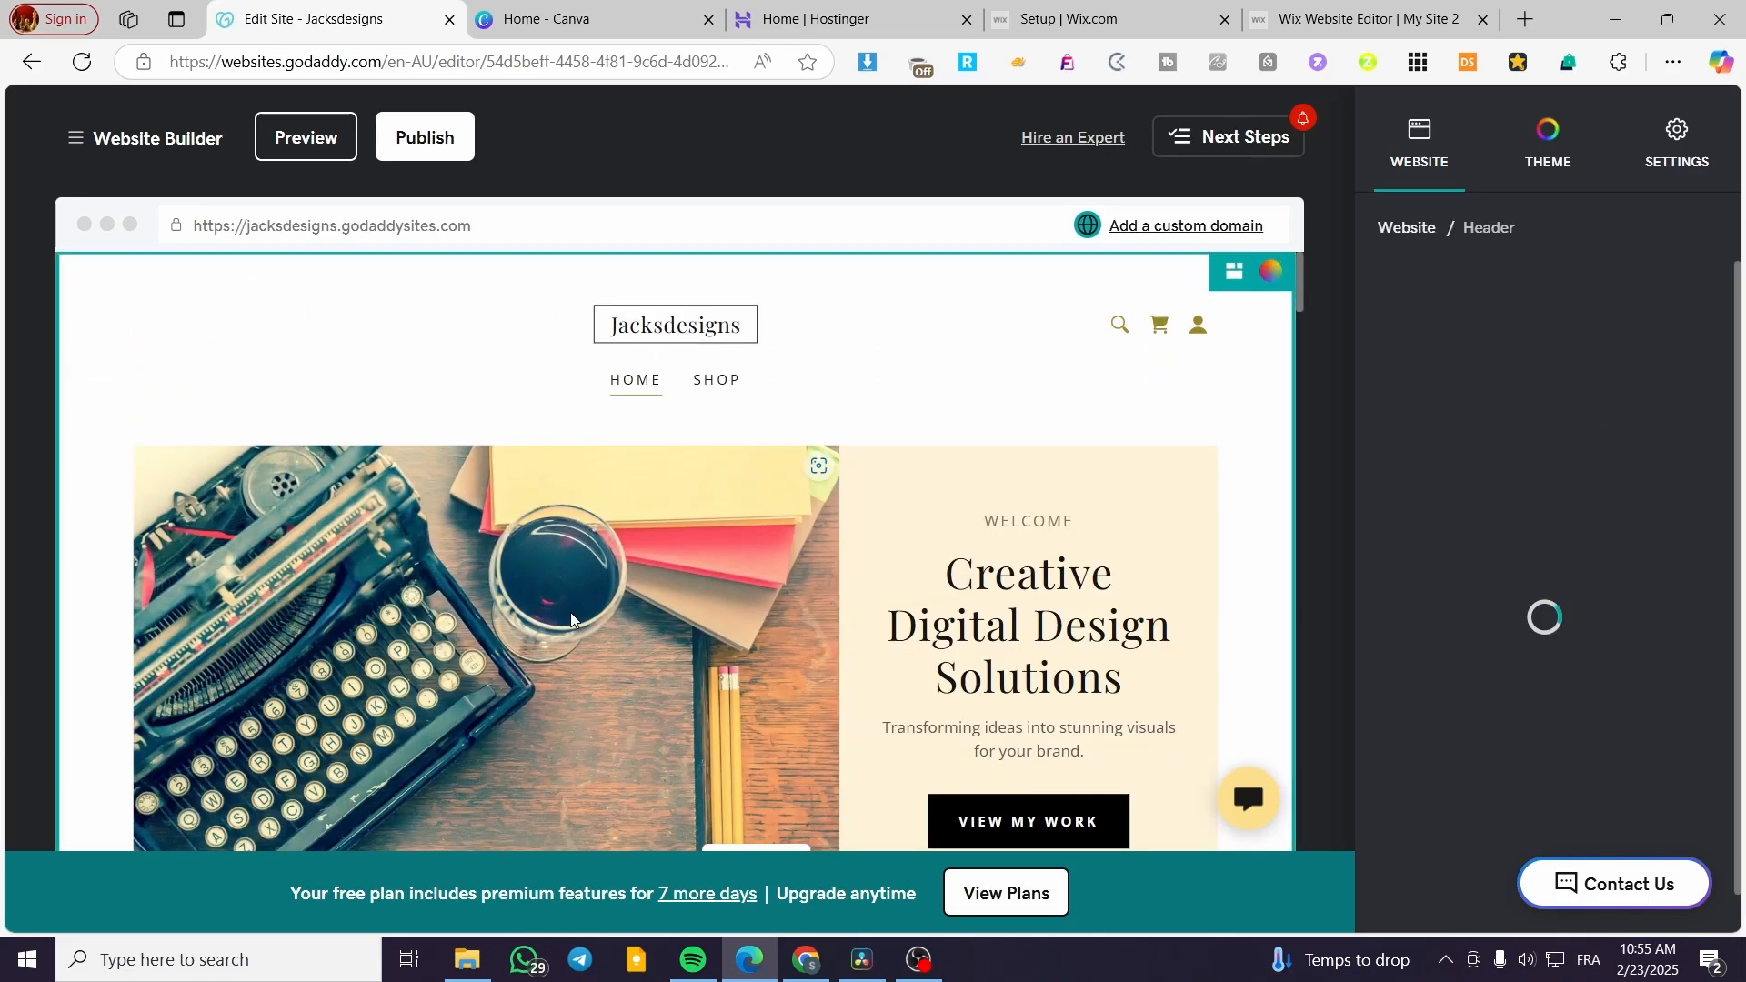
click(1555, 327)
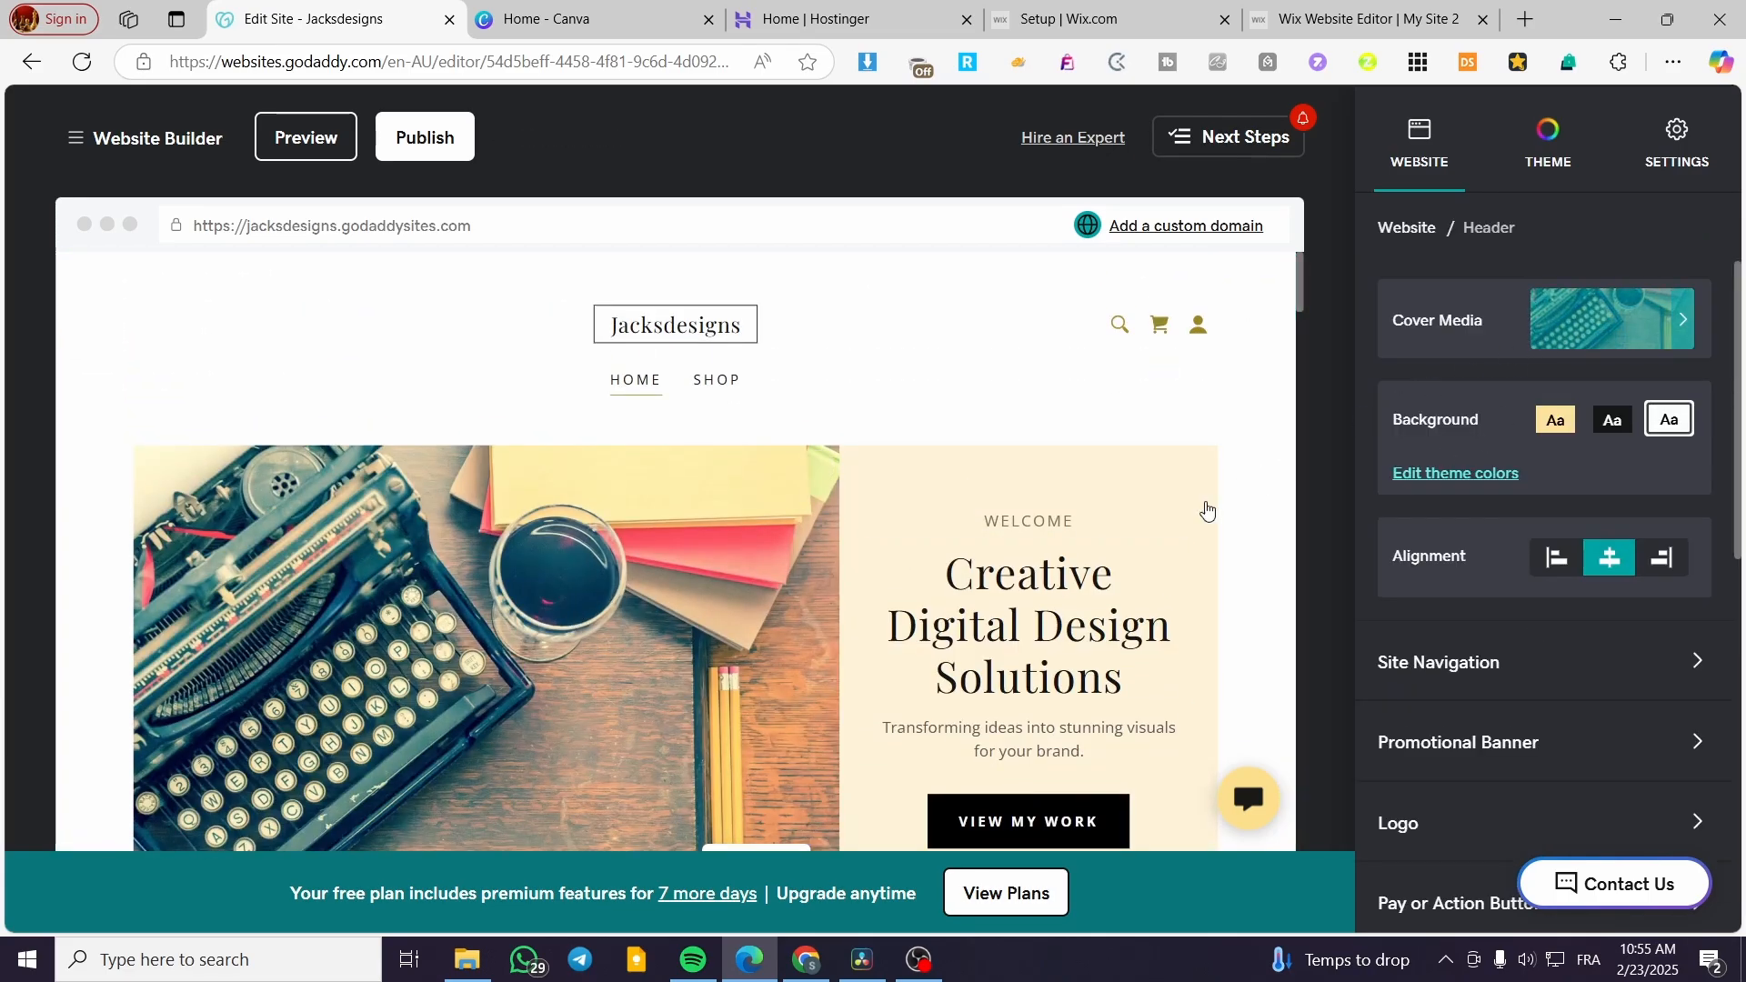
click(1631, 335)
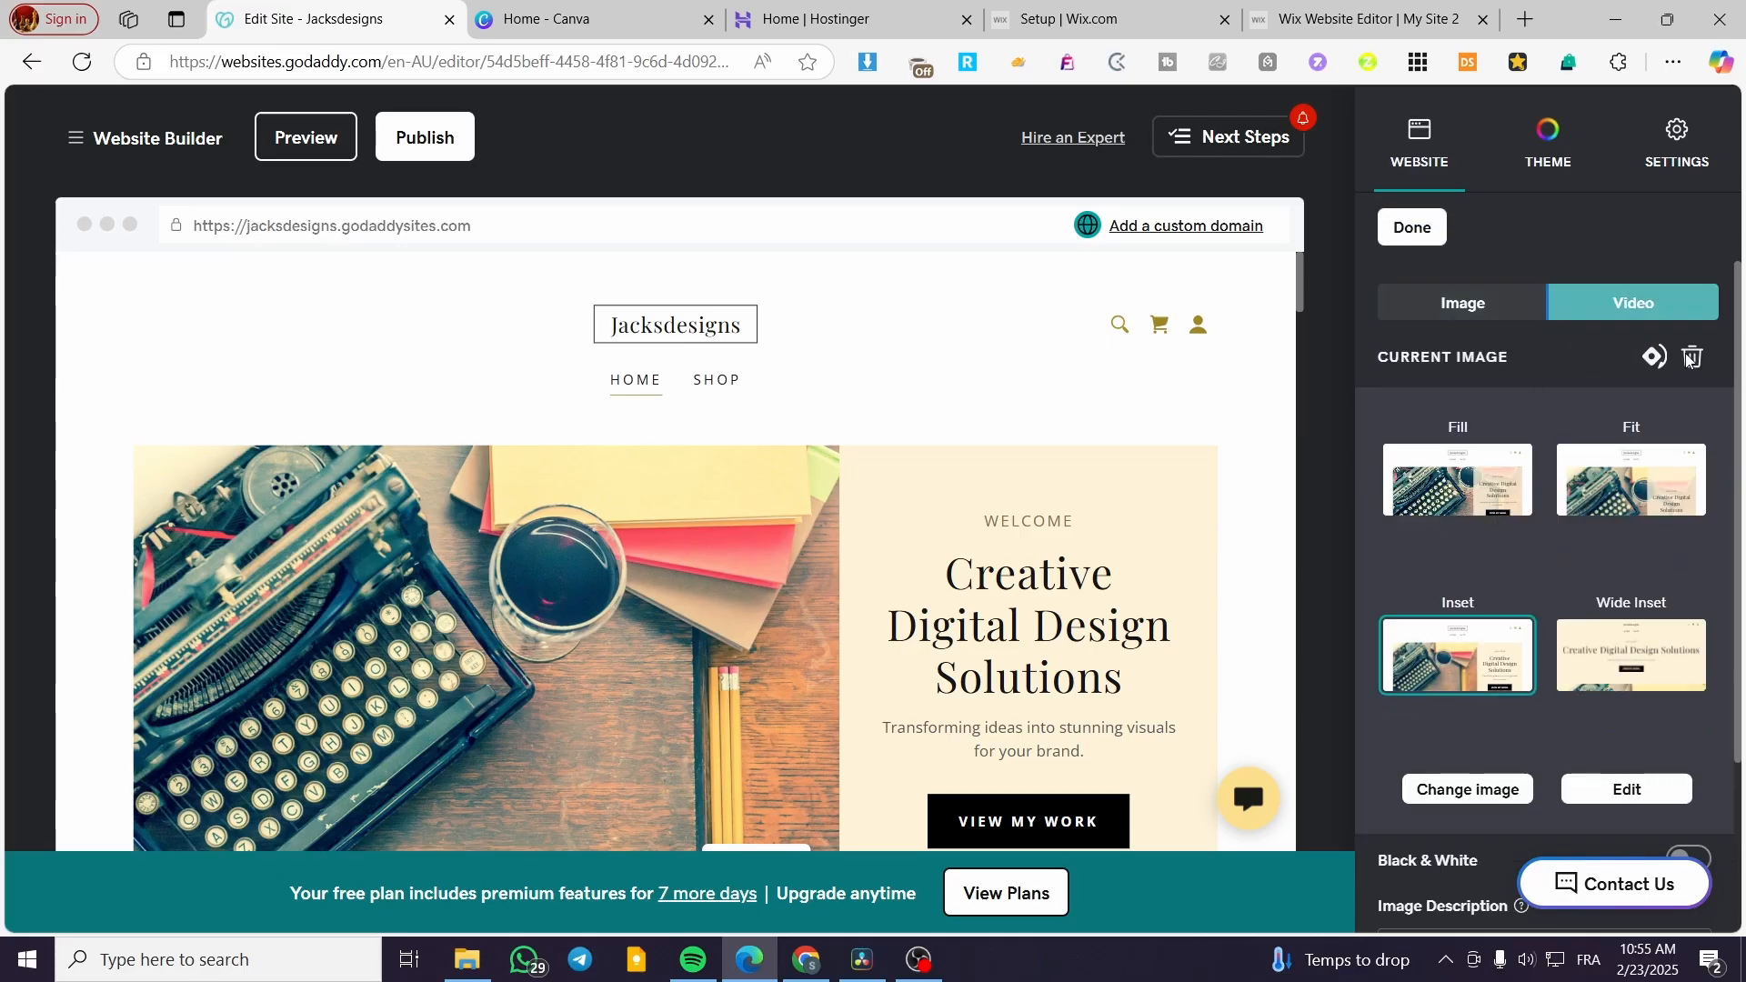
click(1401, 309)
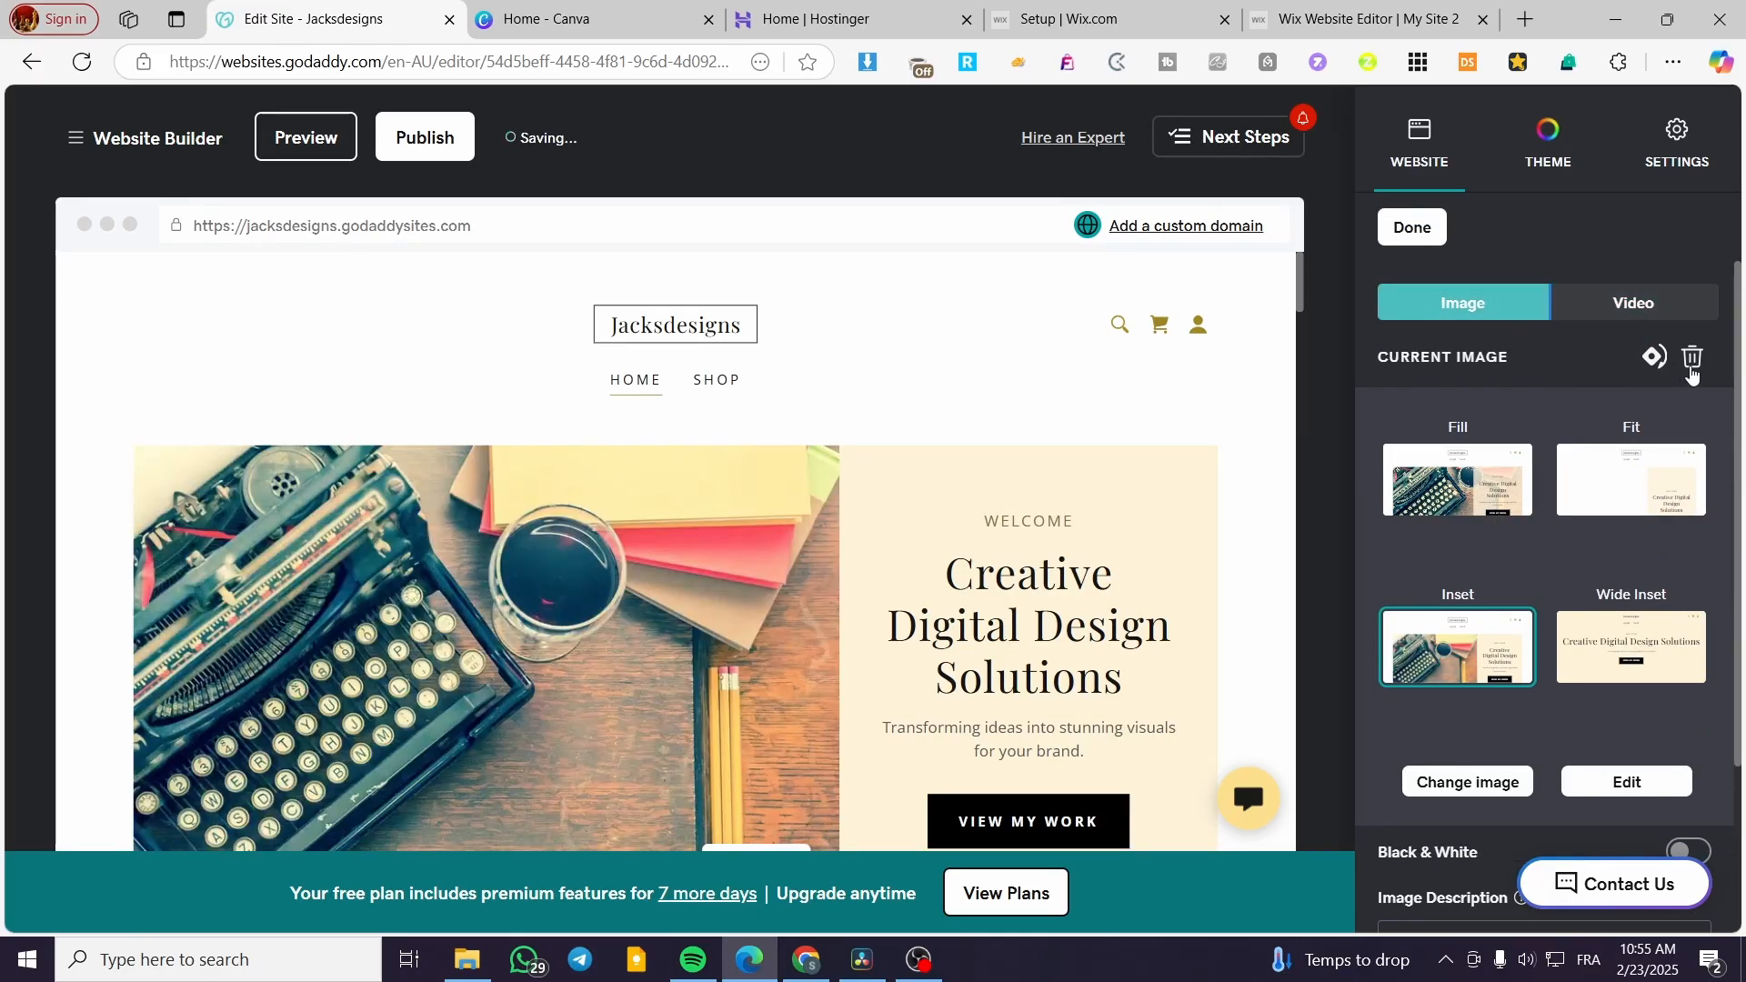
scroll(1628, 491, down, 3)
click(1497, 562)
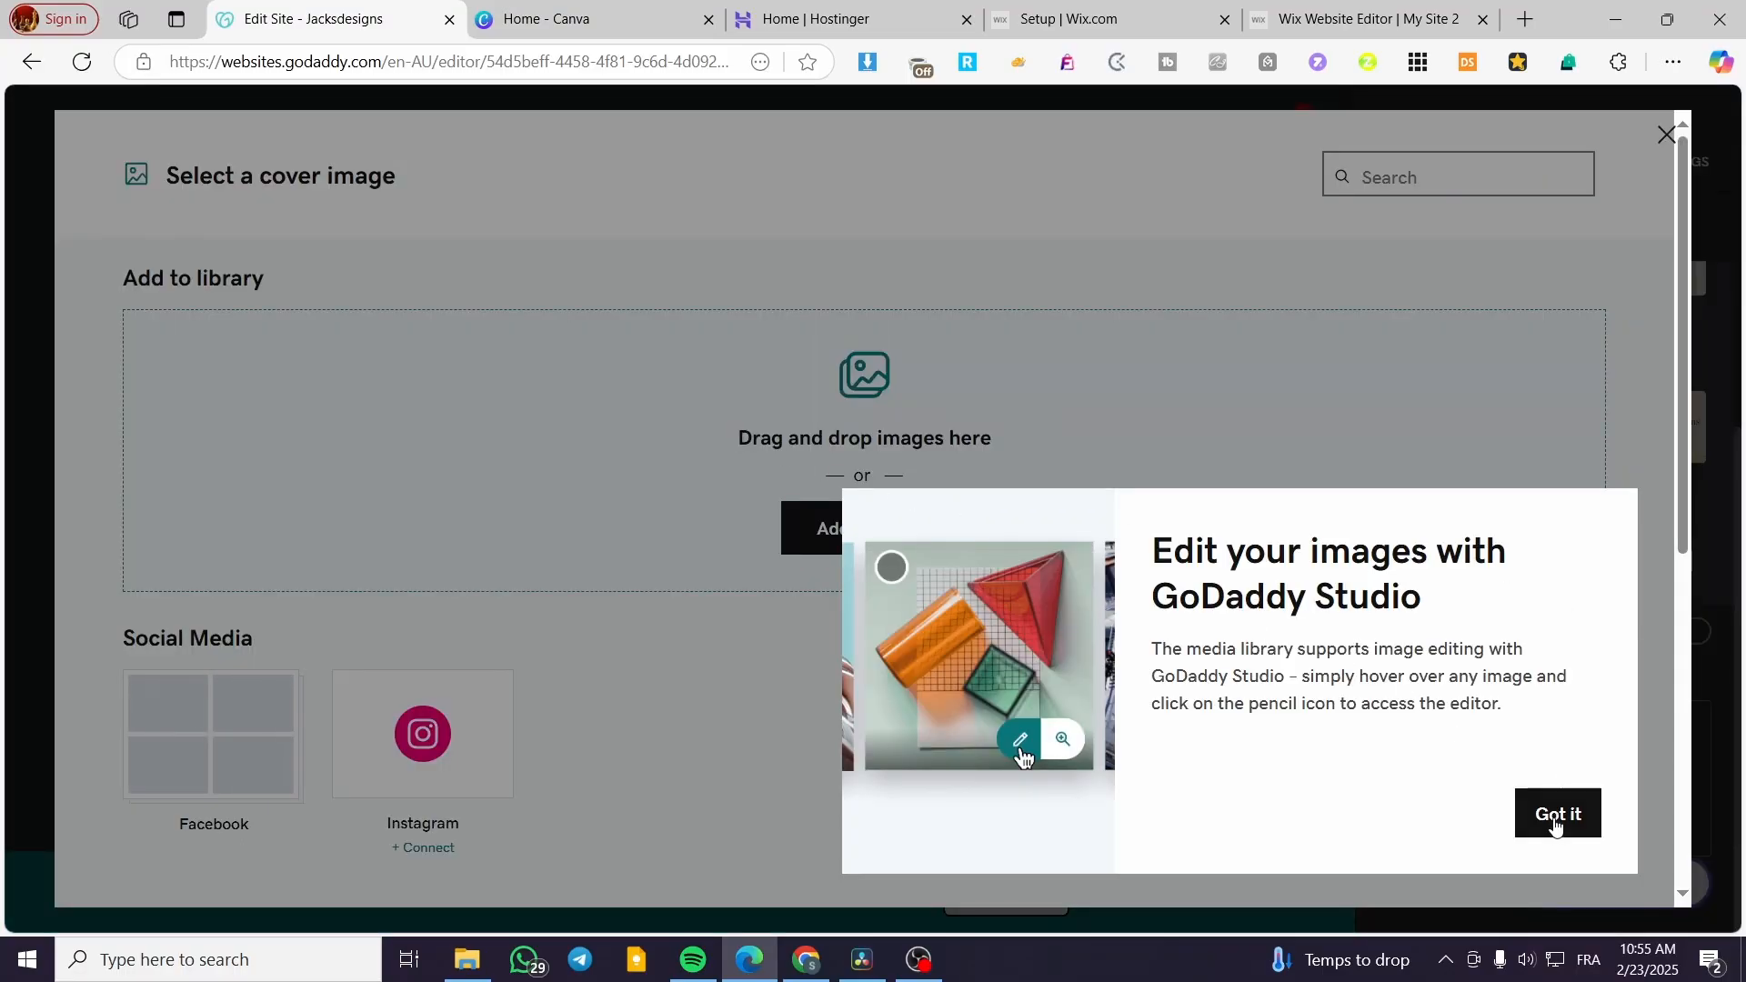
- Replace the header's cover image with the purple device mockup from the Jacks Electronics media and finish editing the cover
click(1556, 823)
scroll(546, 721, down, 2)
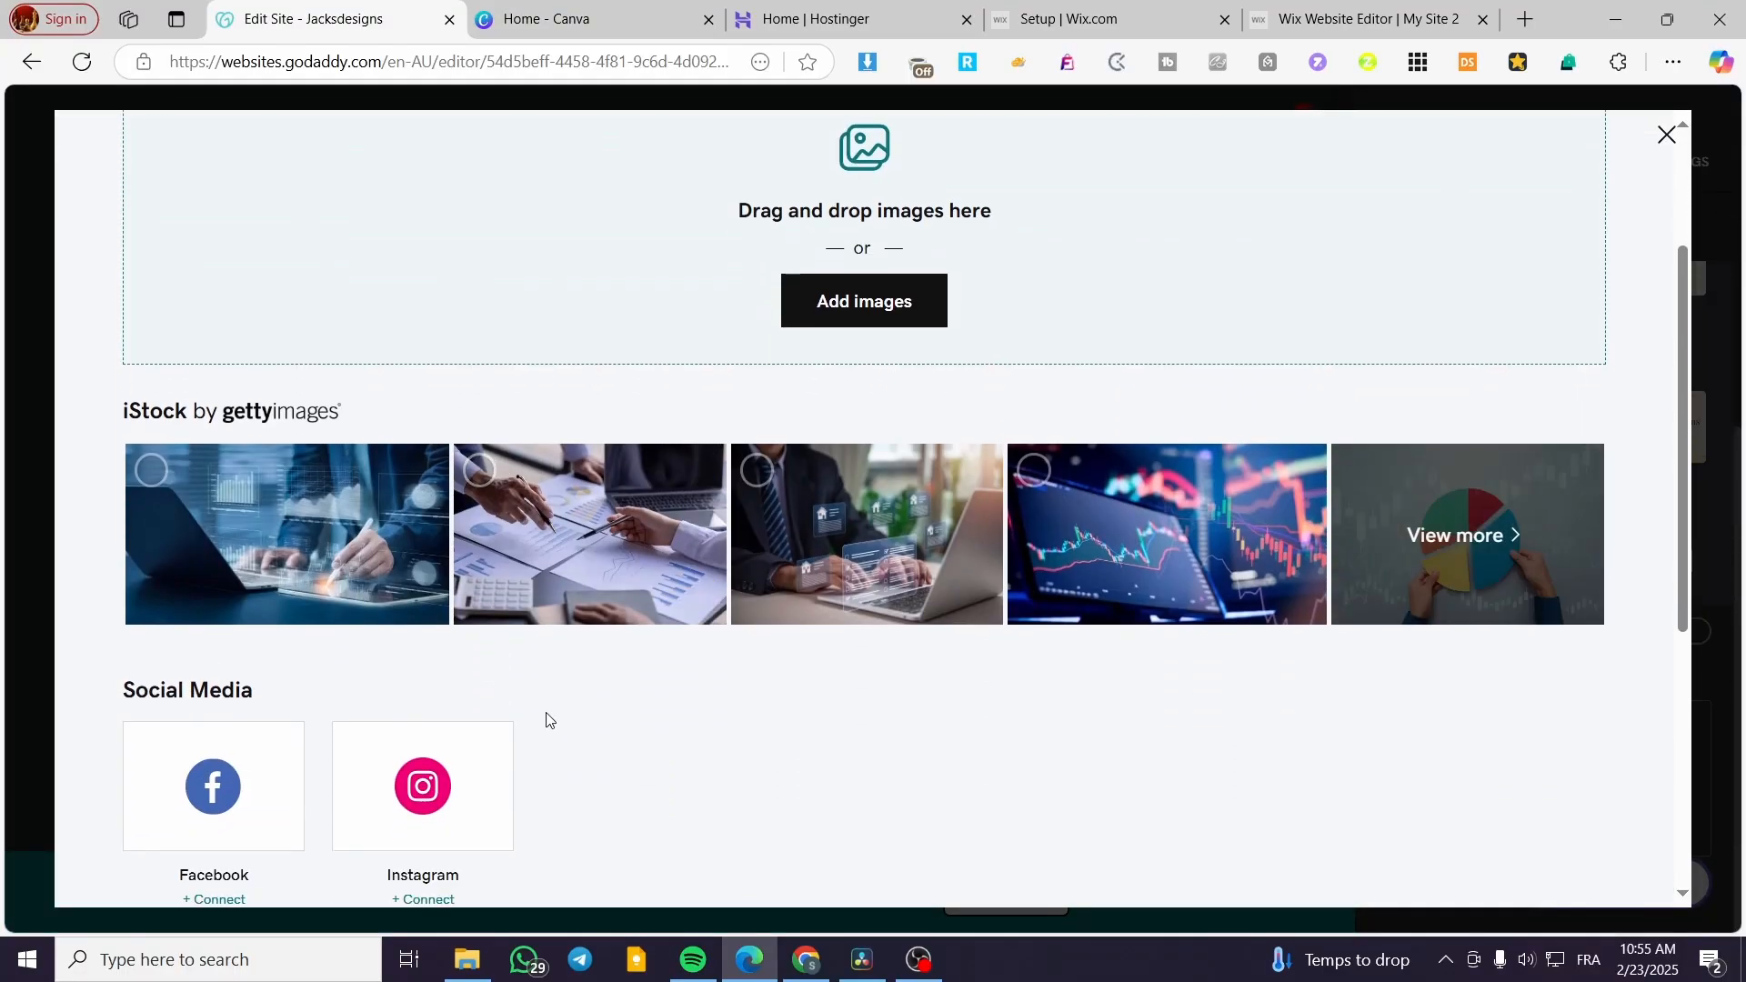
scroll(846, 682, down, 1)
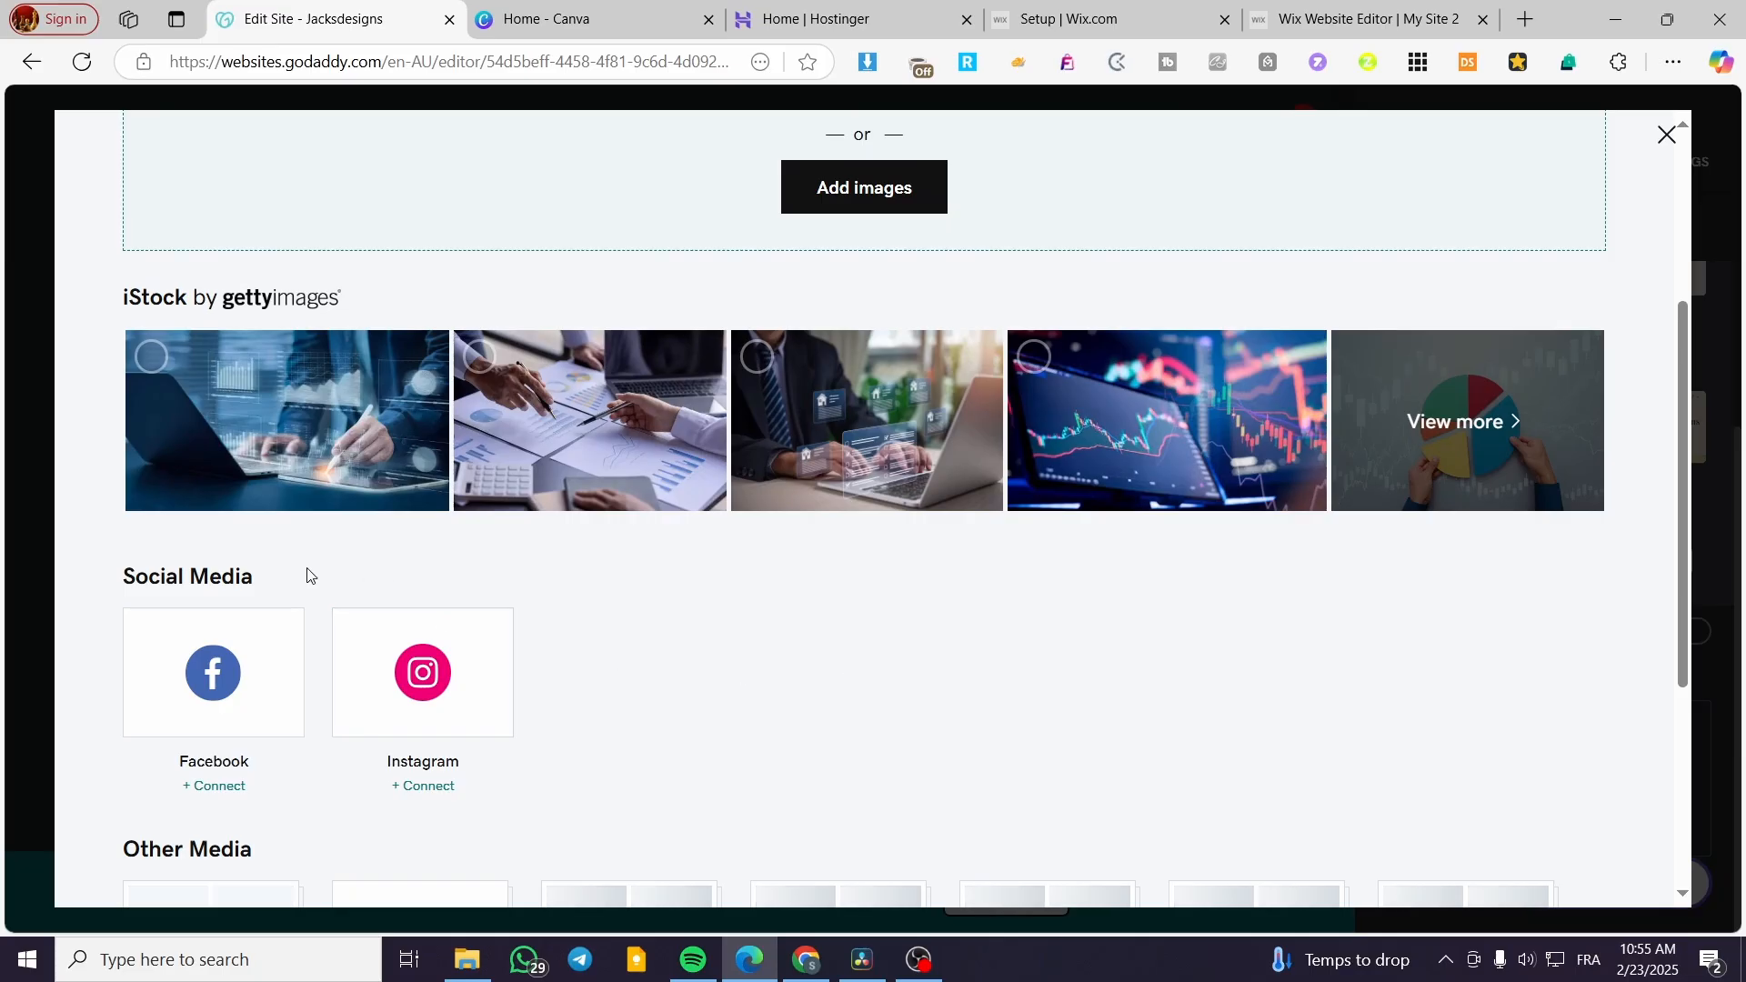
scroll(300, 582, down, 1)
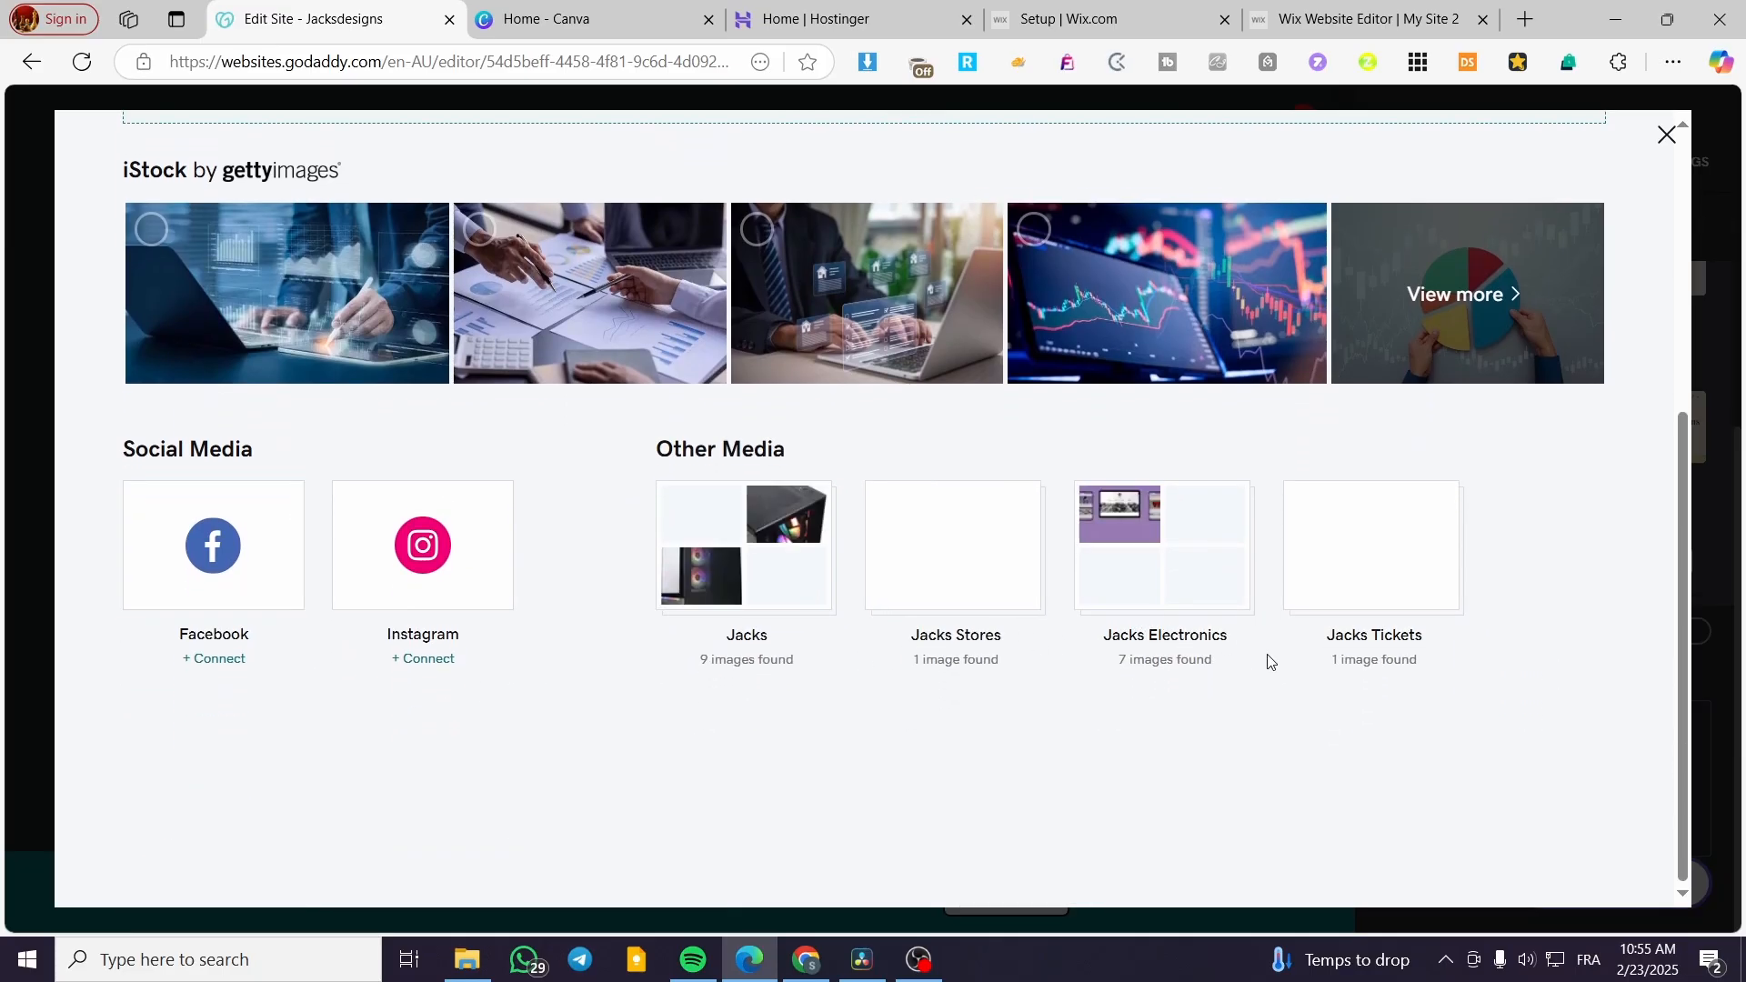
click(1140, 530)
click(304, 289)
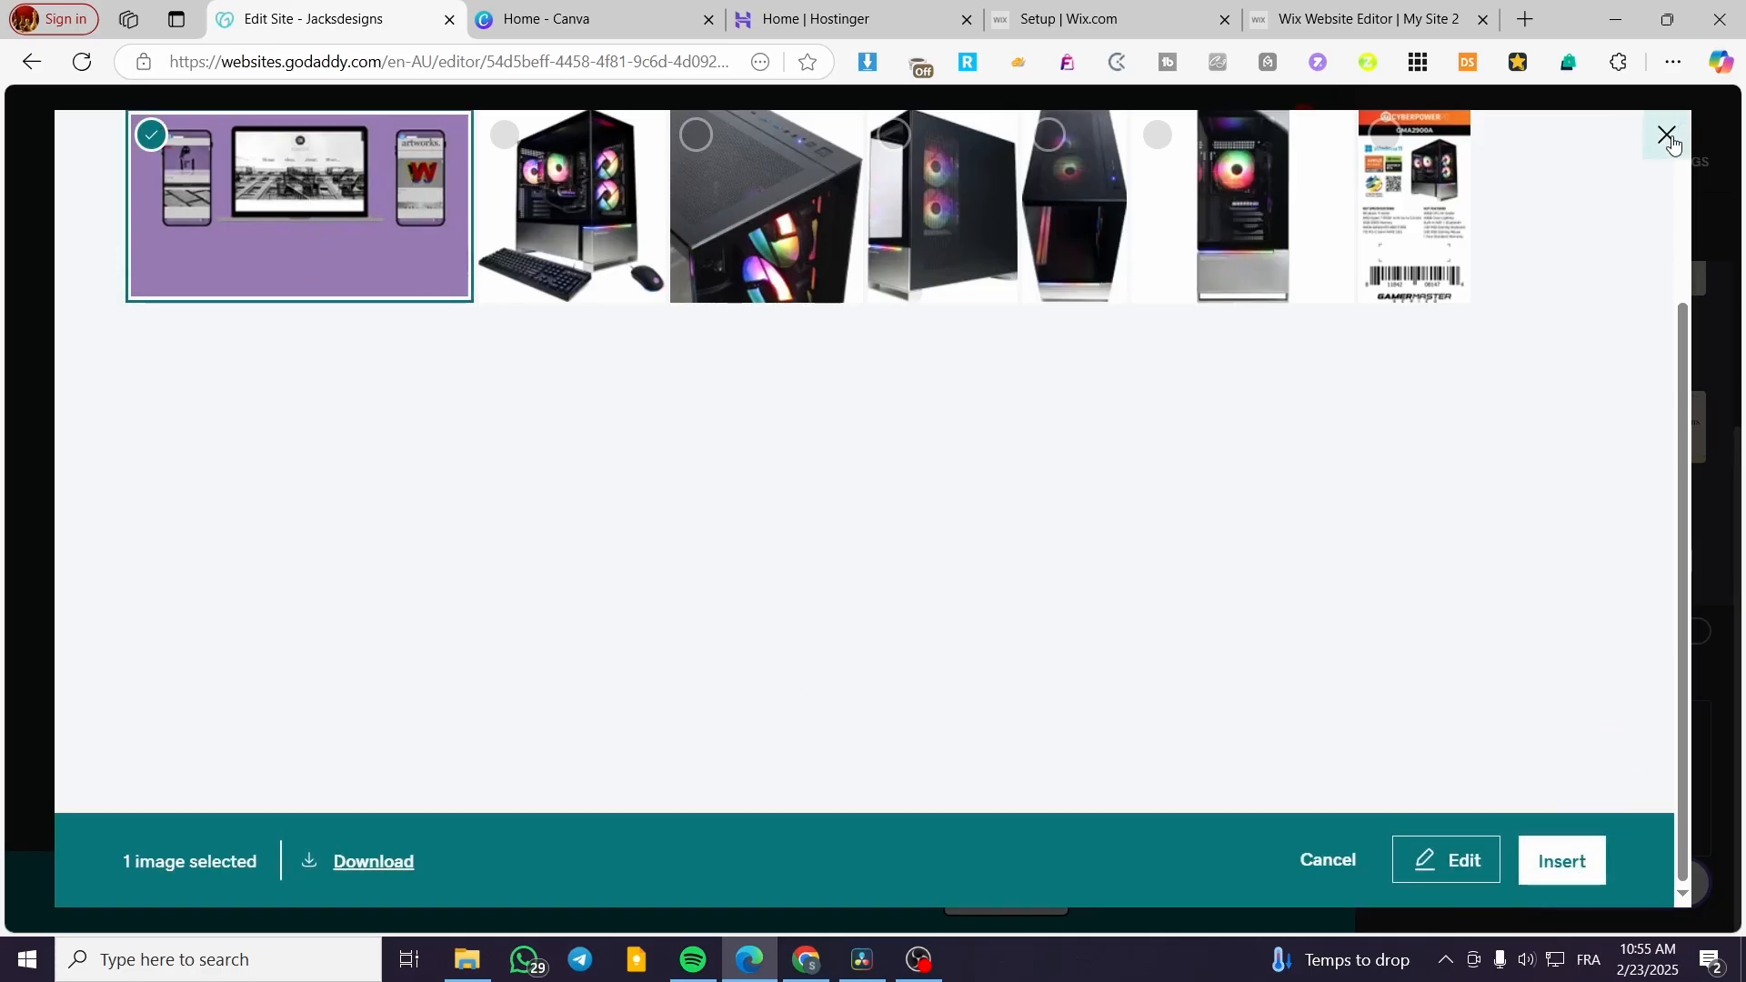
click(1561, 862)
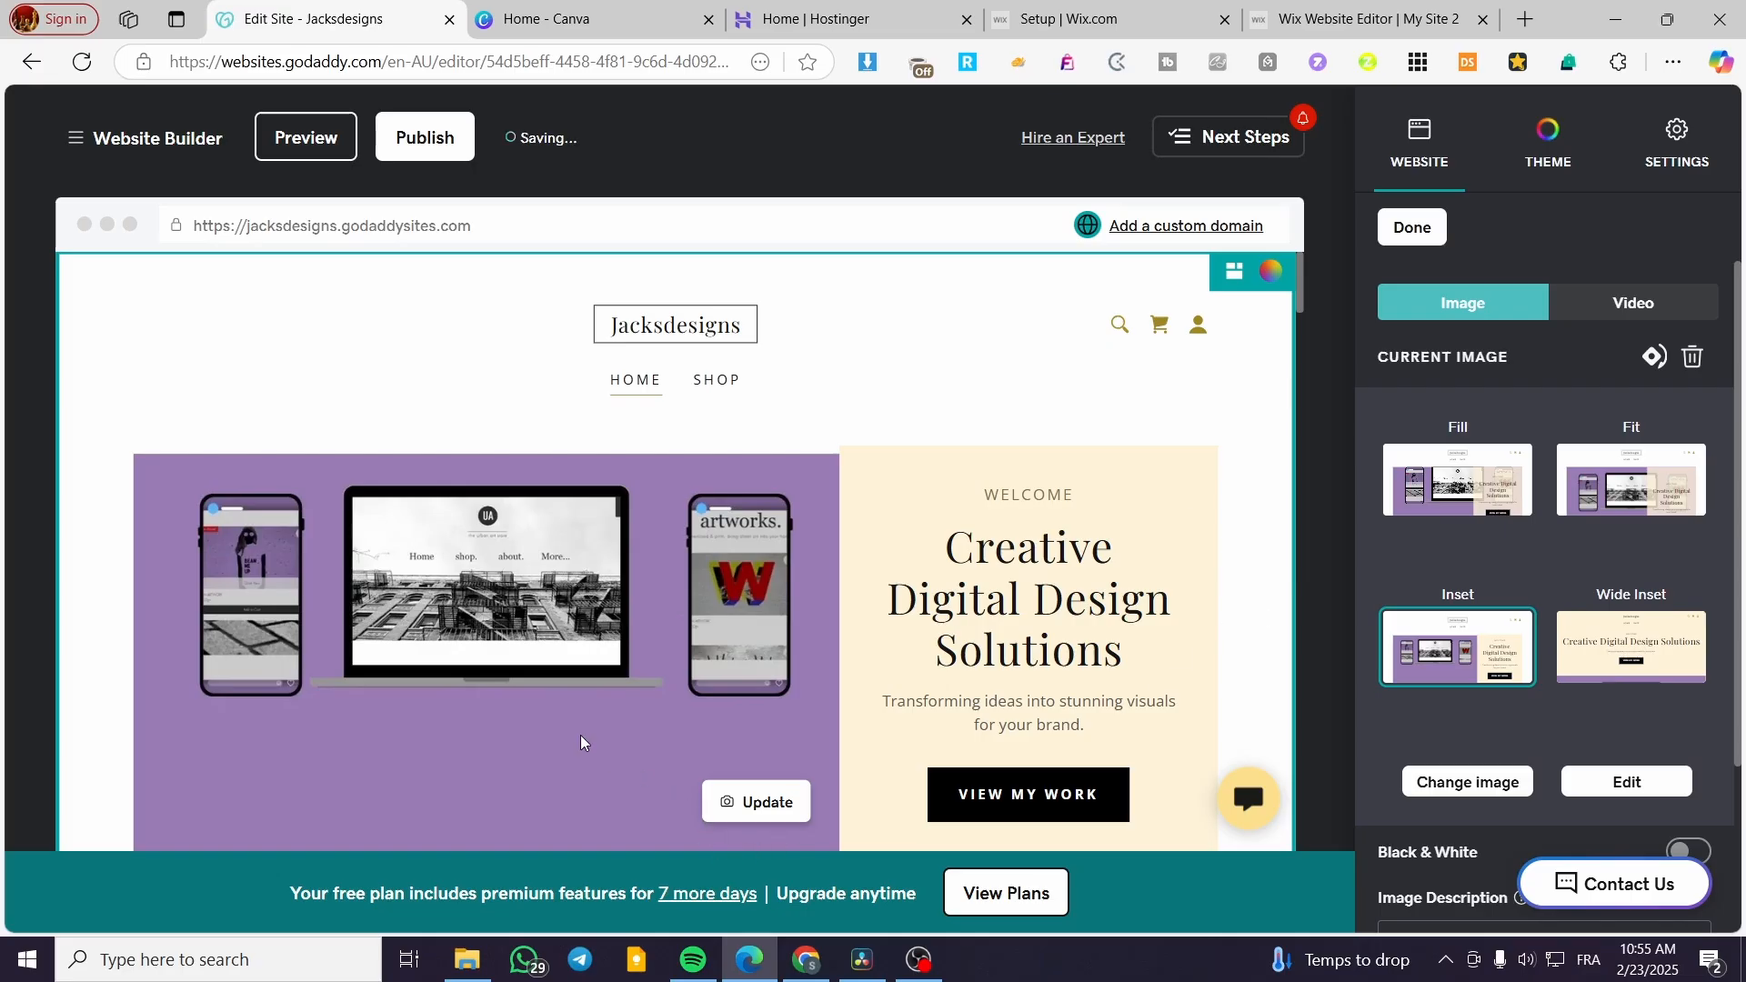
click(1407, 239)
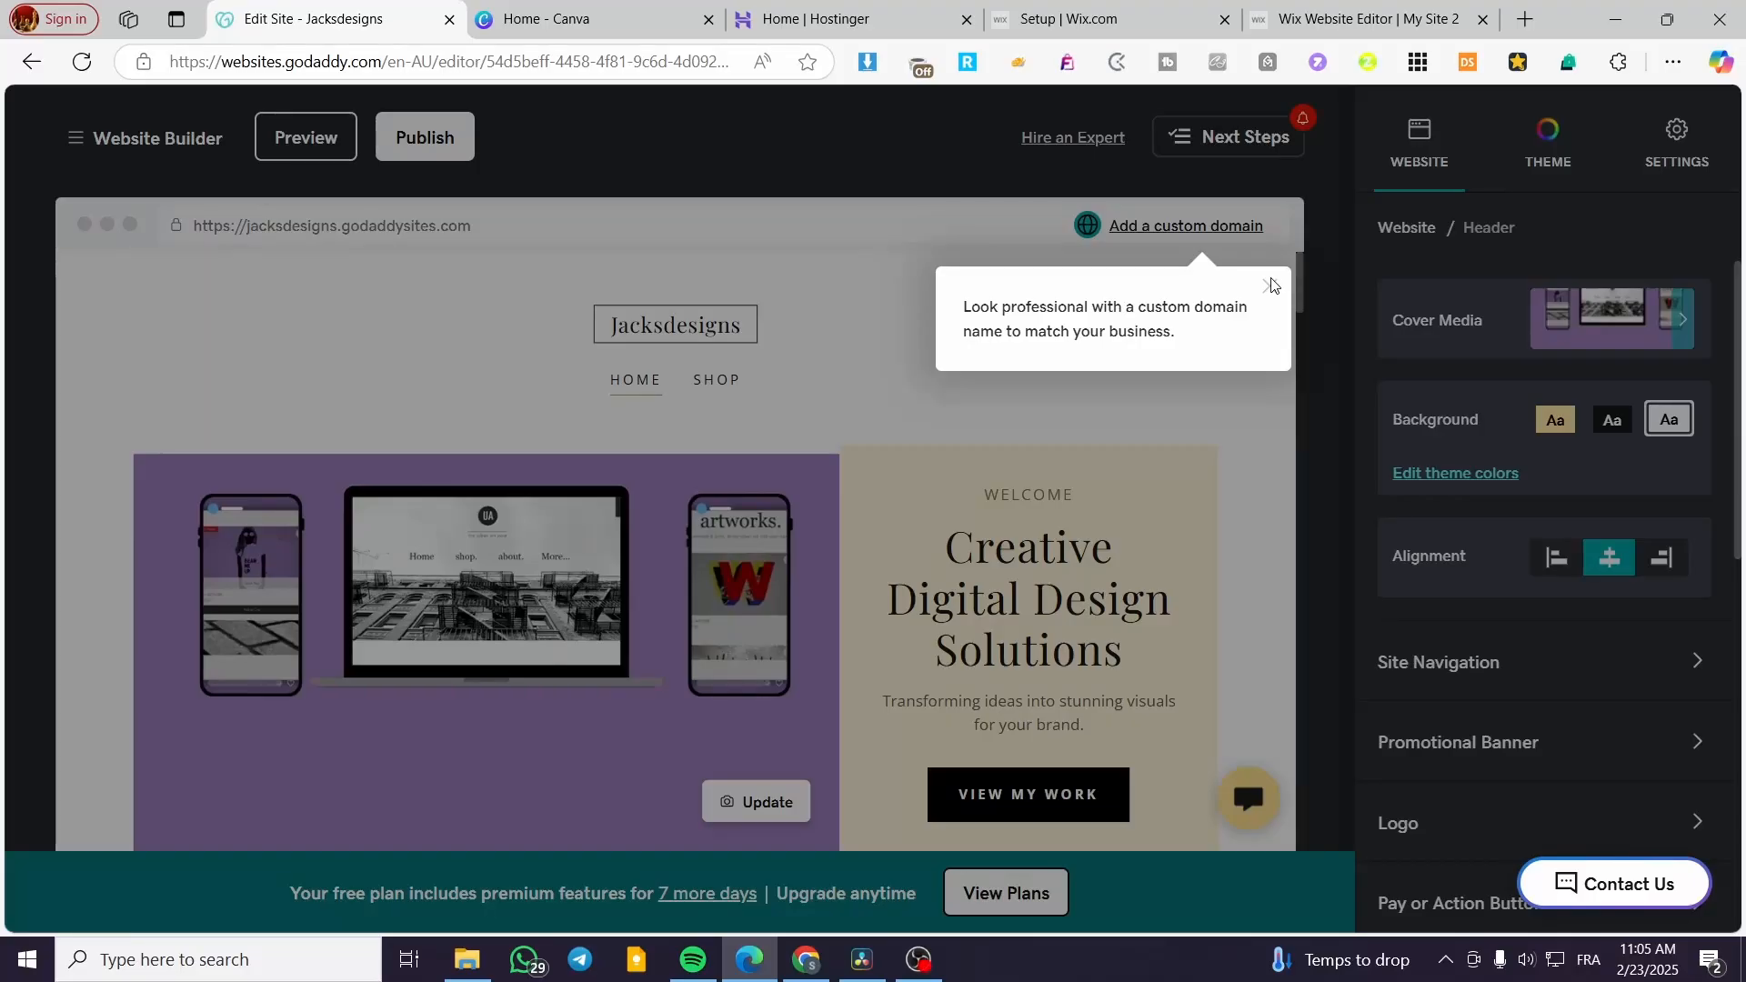
- Check the option to add a custom domain and decline the plan upgrade
click(1271, 285)
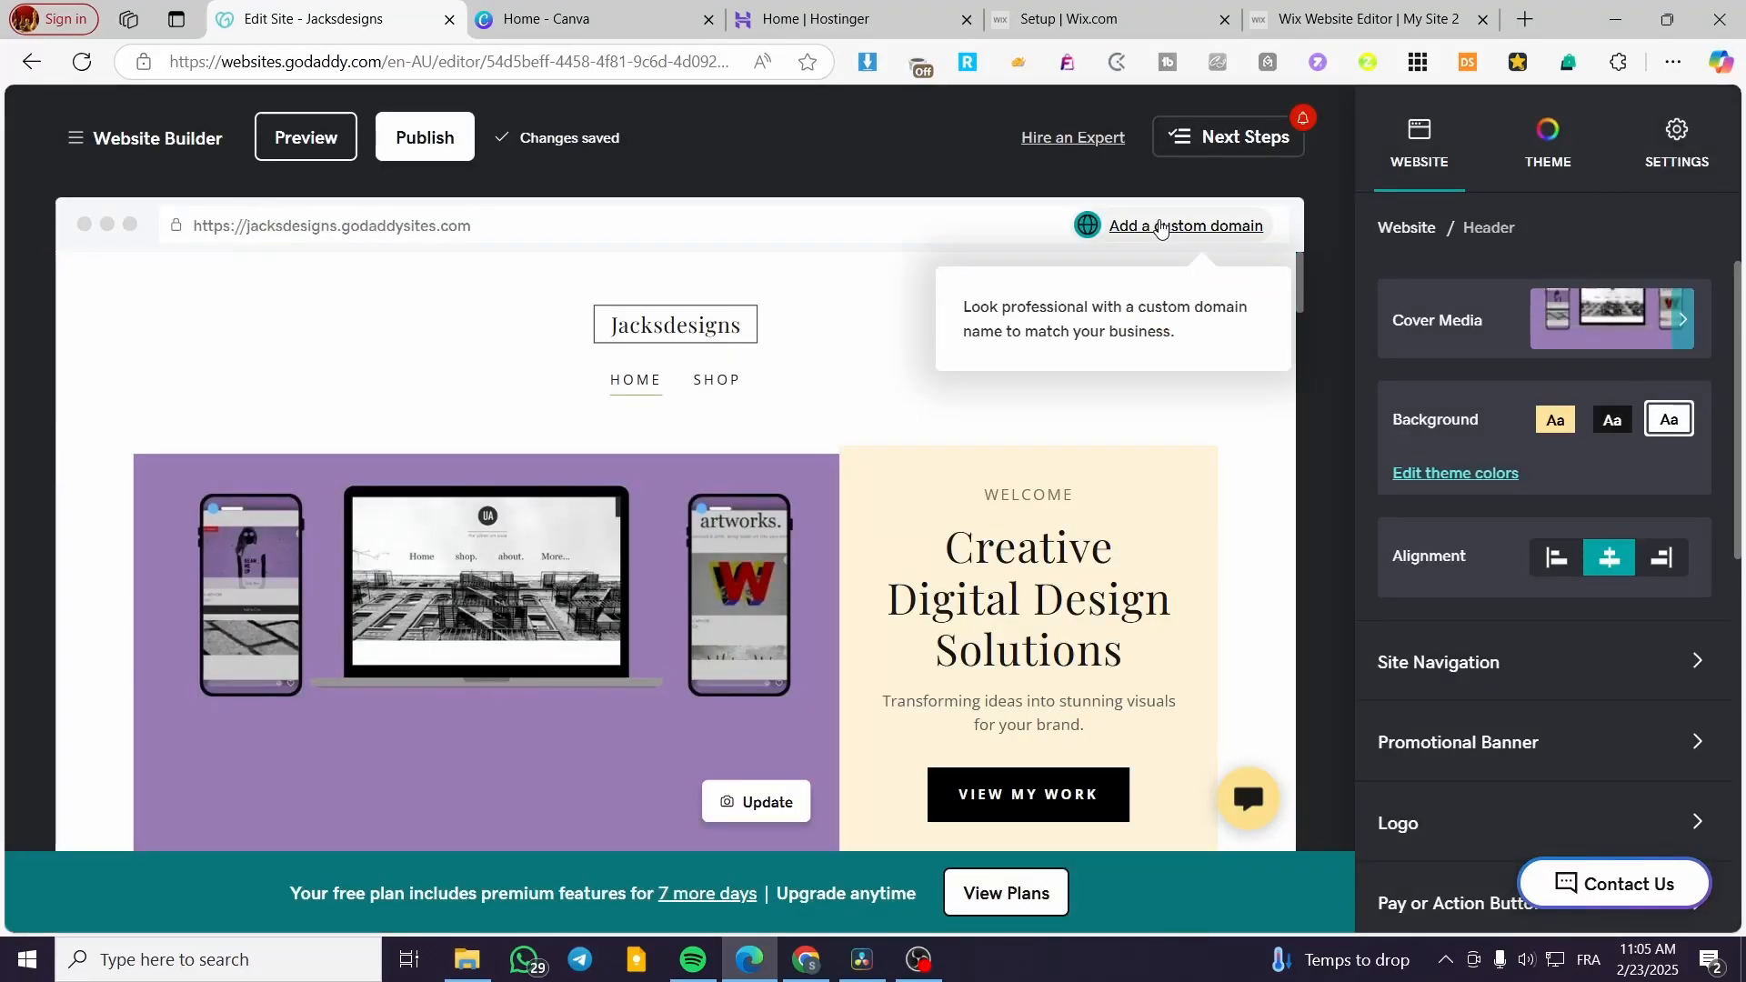
click(1148, 226)
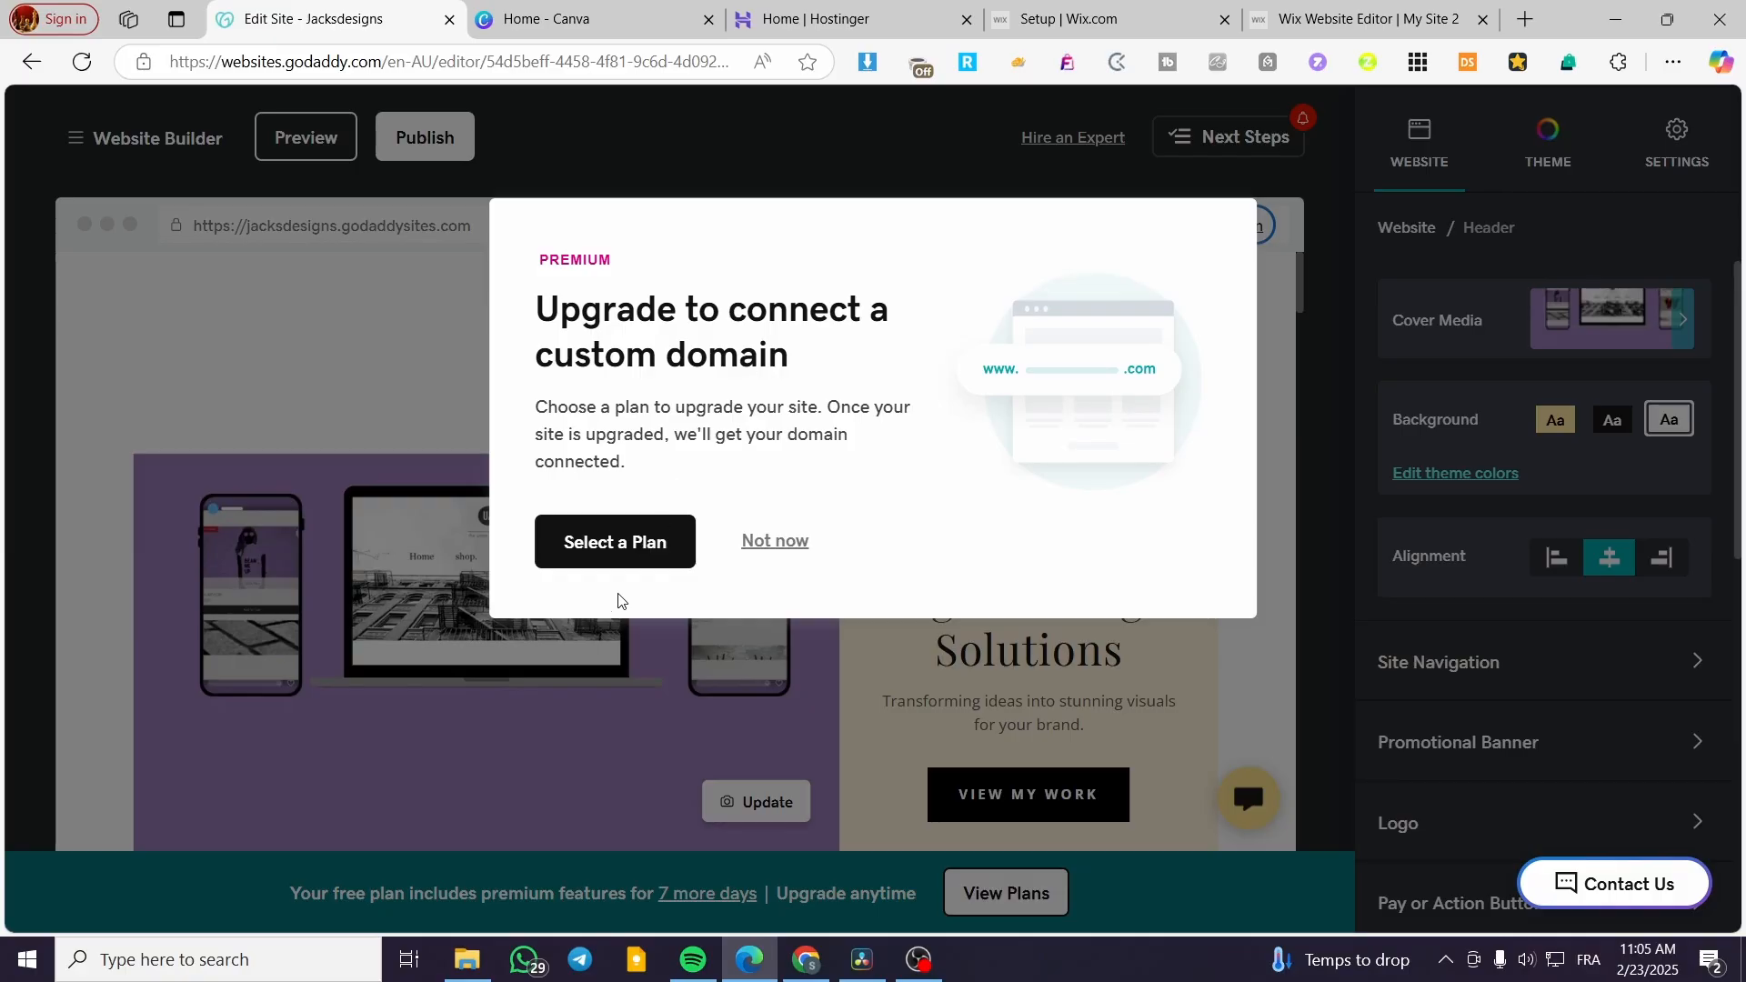
click(773, 544)
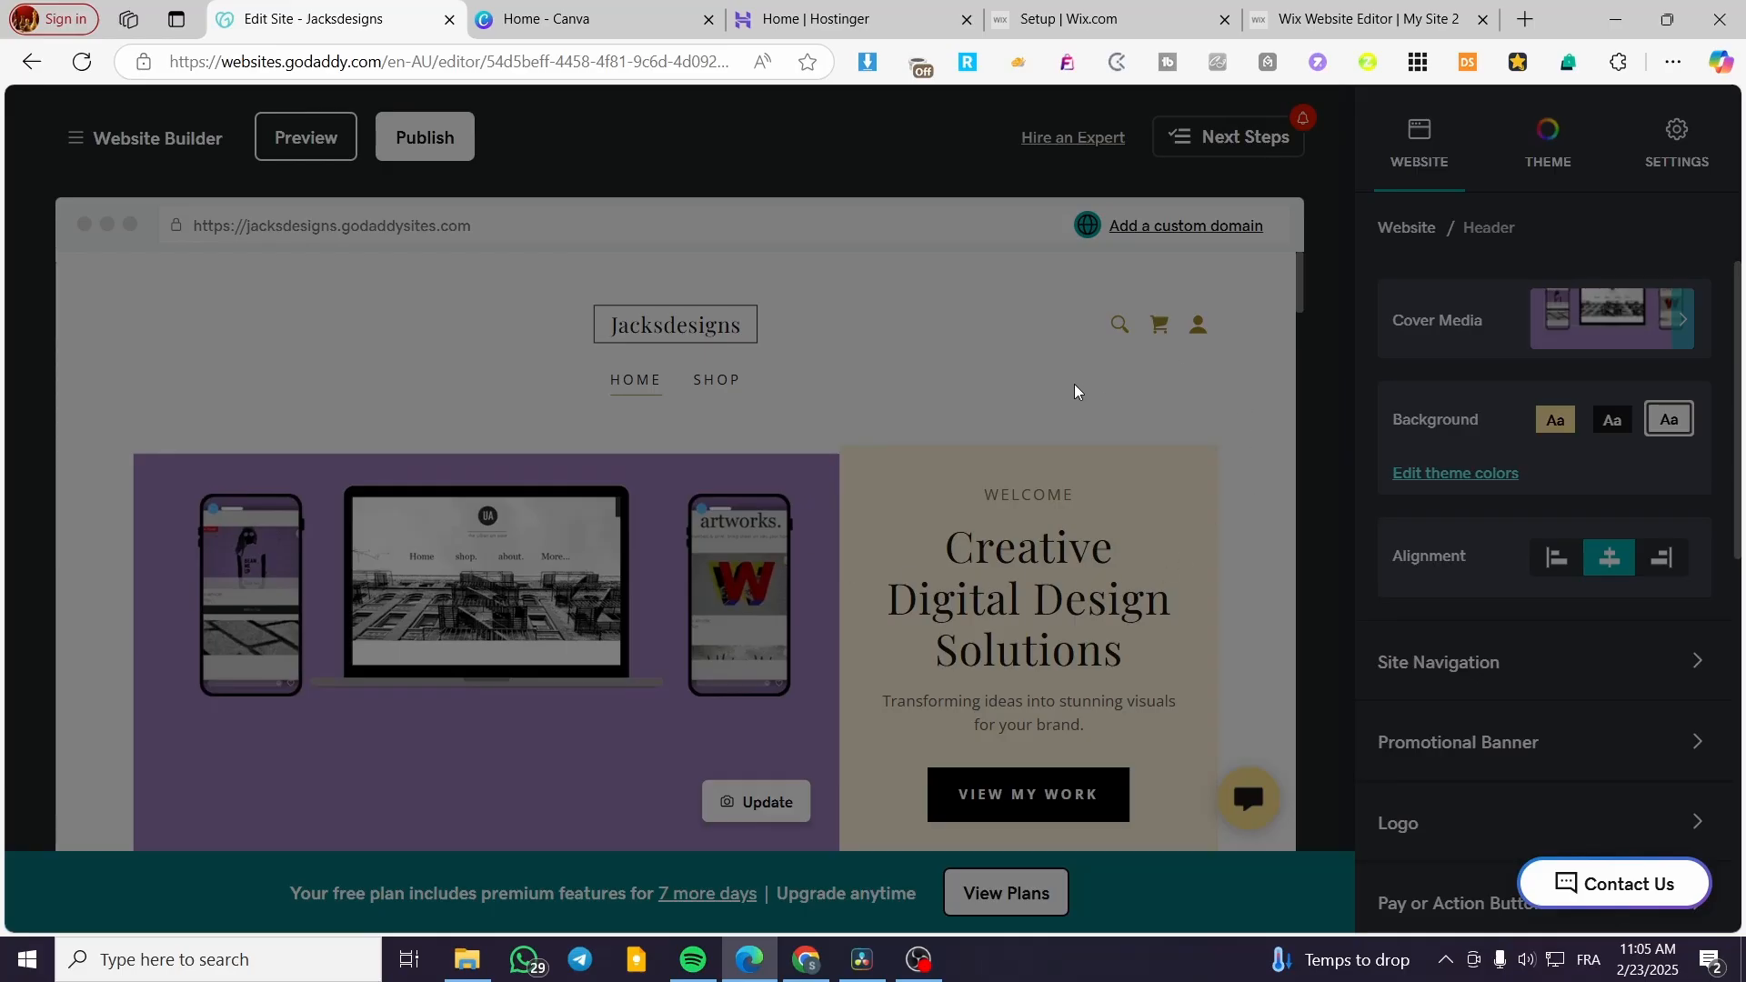
- Compare the yearly-billed Basic, Standard, Premium and Ecommerce plans and their features, then dismiss the plan comparison
scroll(1069, 383, down, 1)
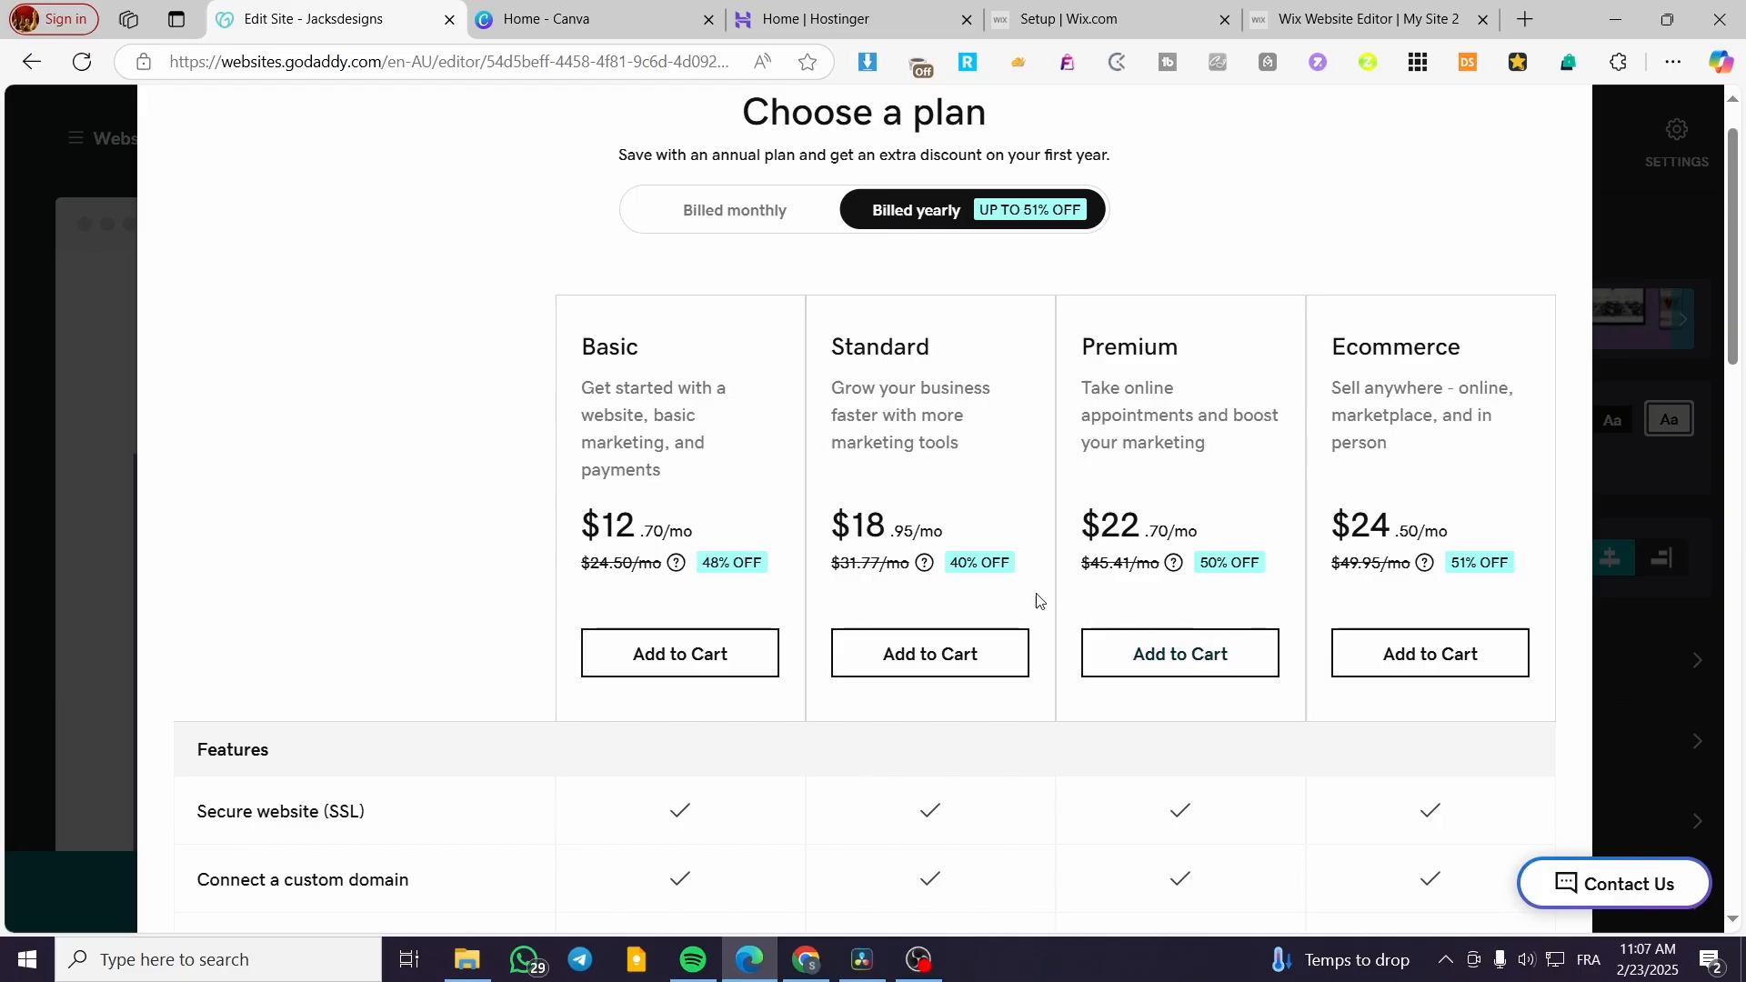
scroll(753, 624, up, 1)
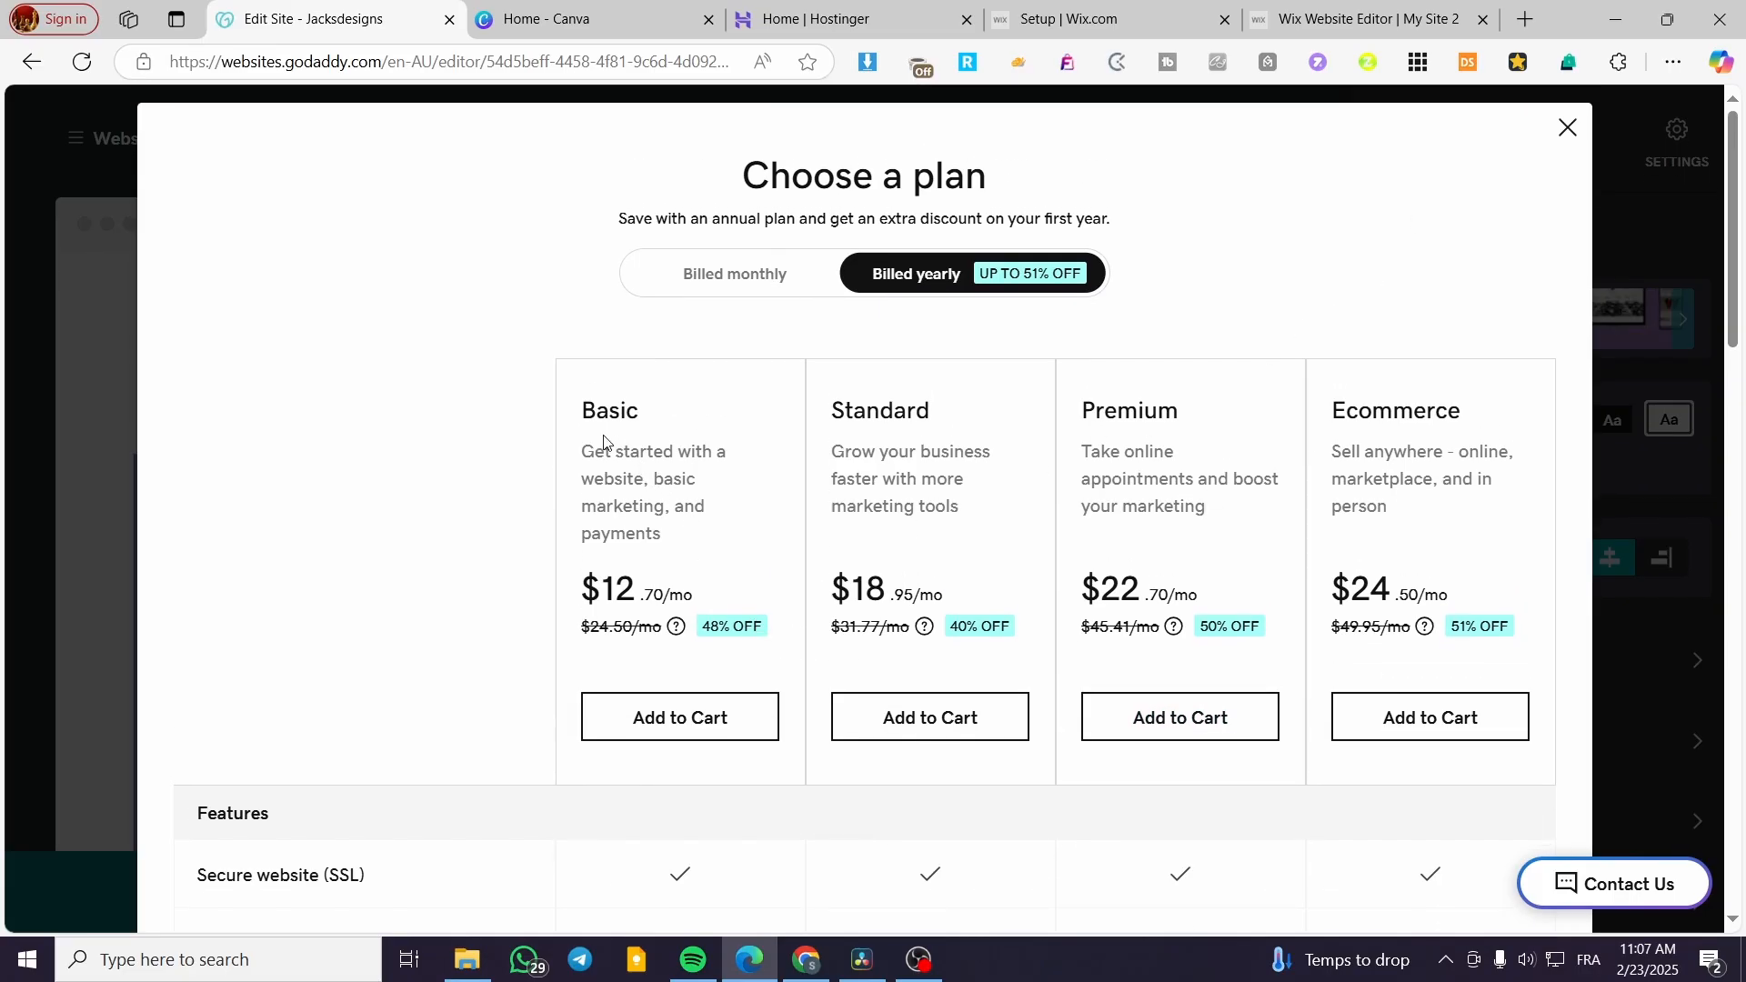
scroll(603, 442, down, 10)
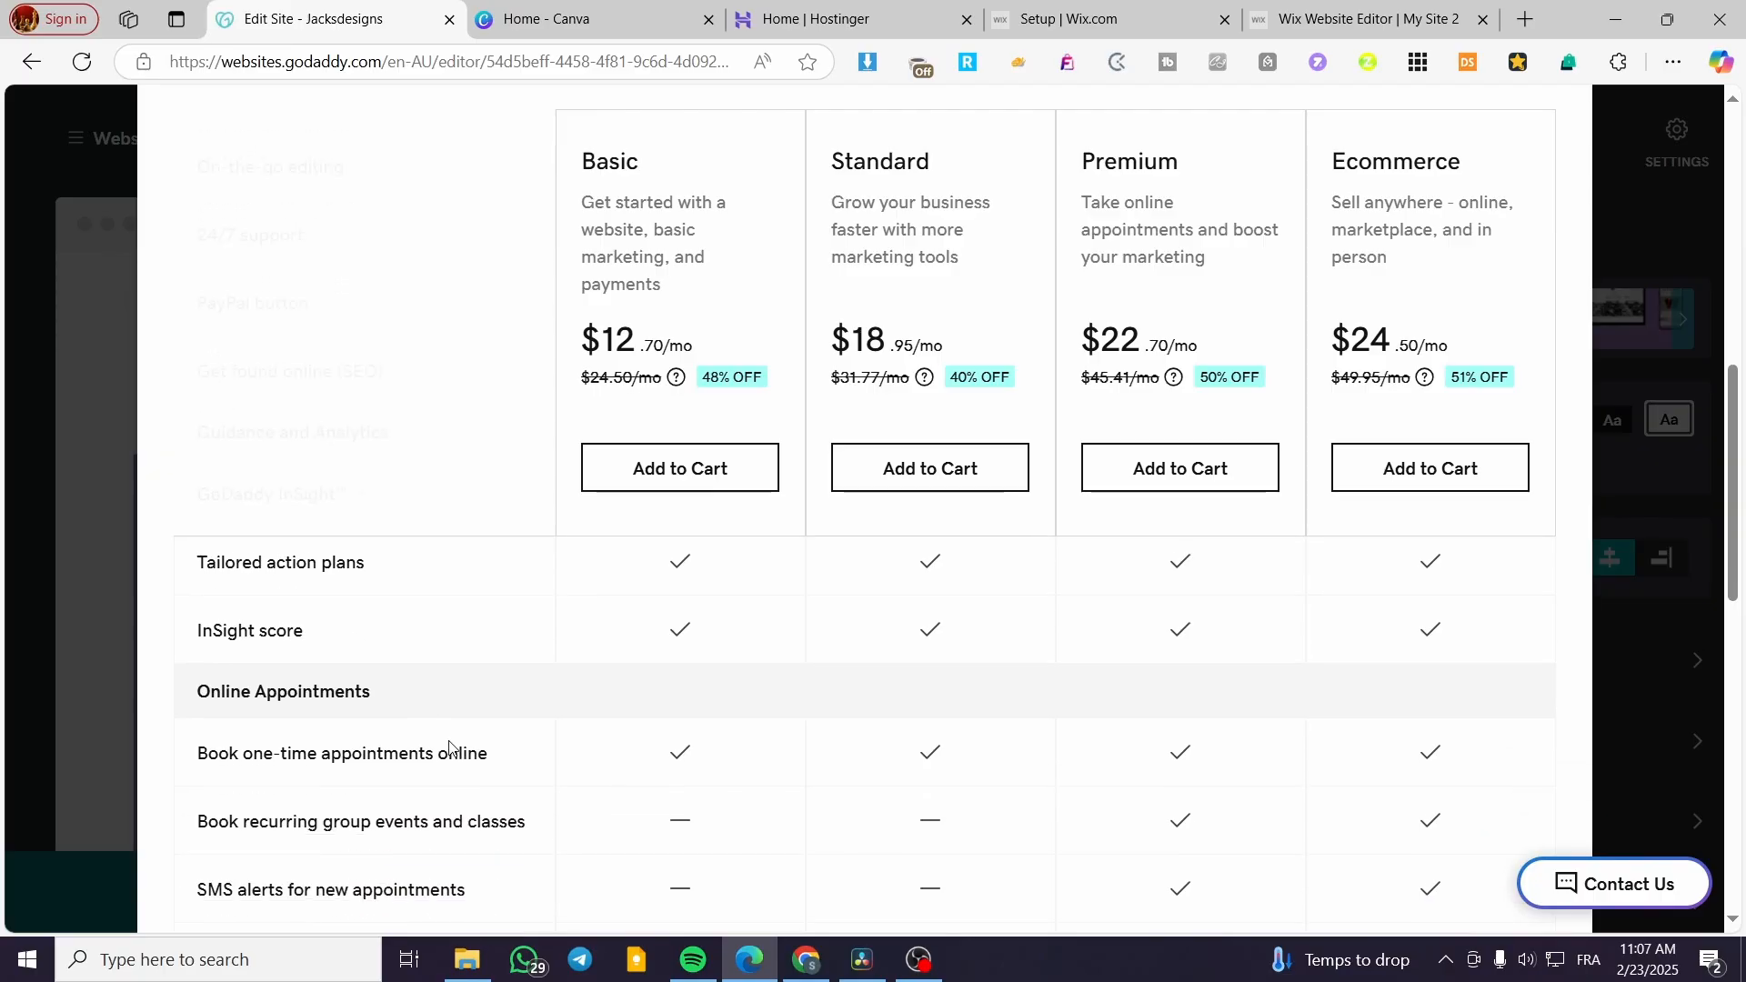
scroll(546, 748, down, 7)
scroll(1587, 545, up, 9)
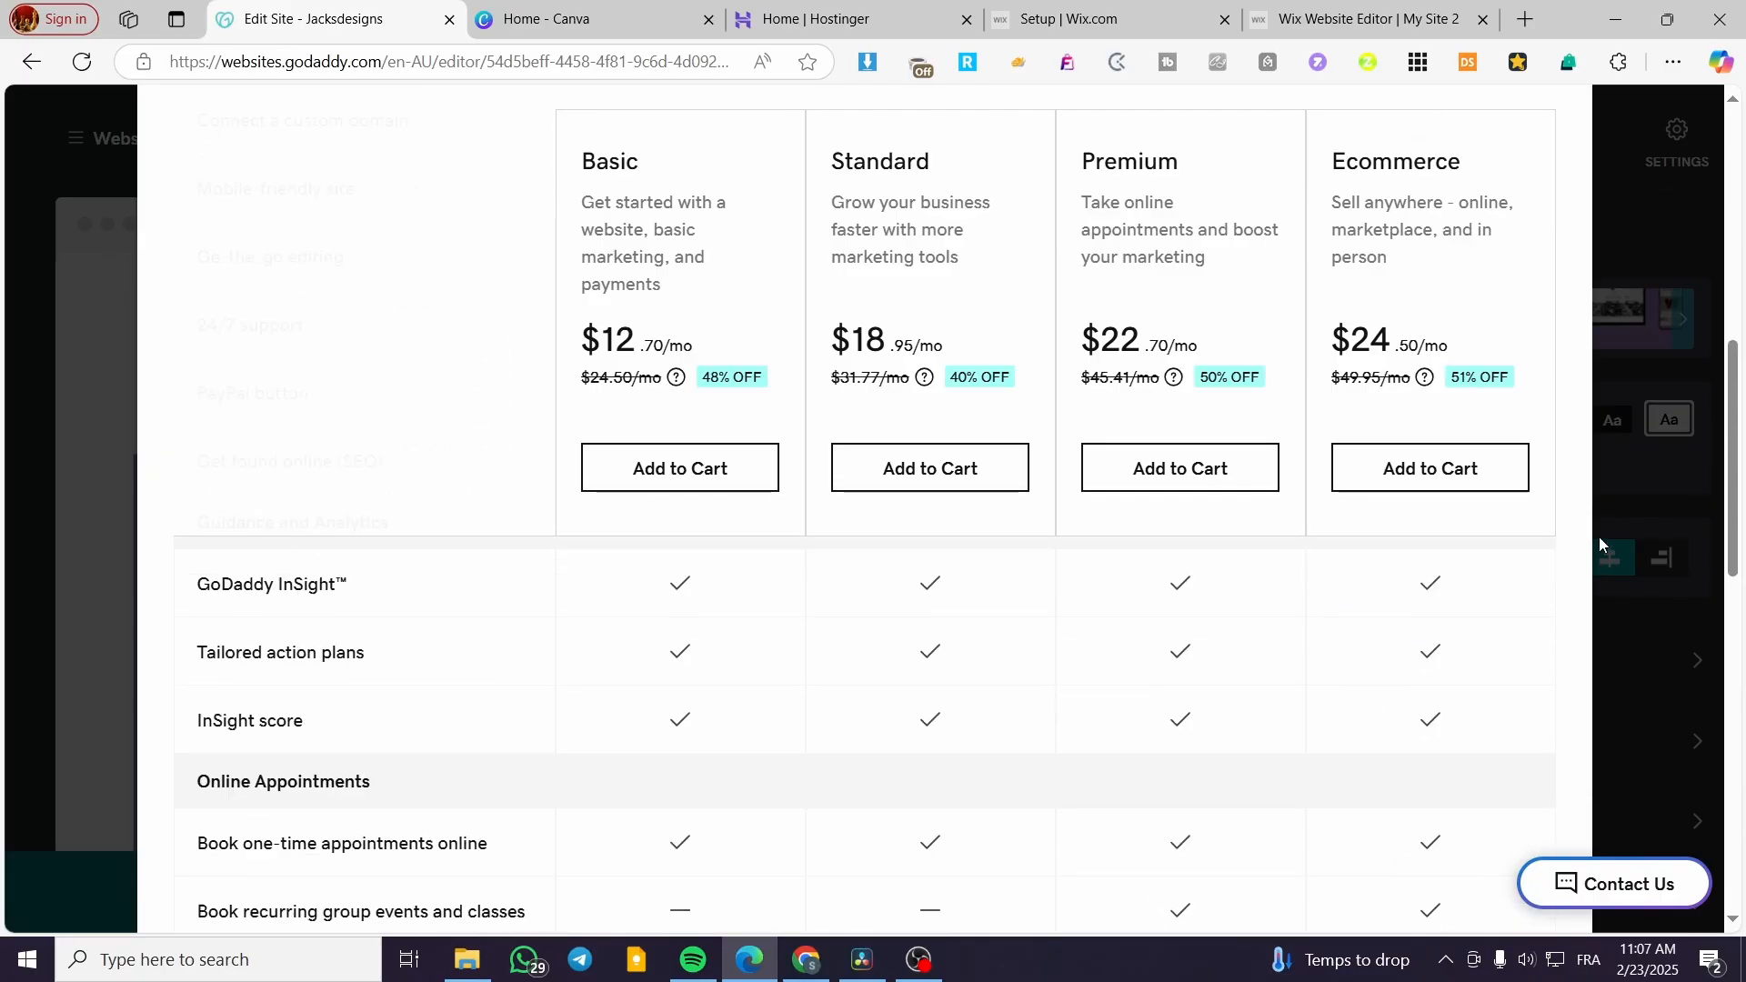
scroll(1613, 316, up, 10)
click(1567, 128)
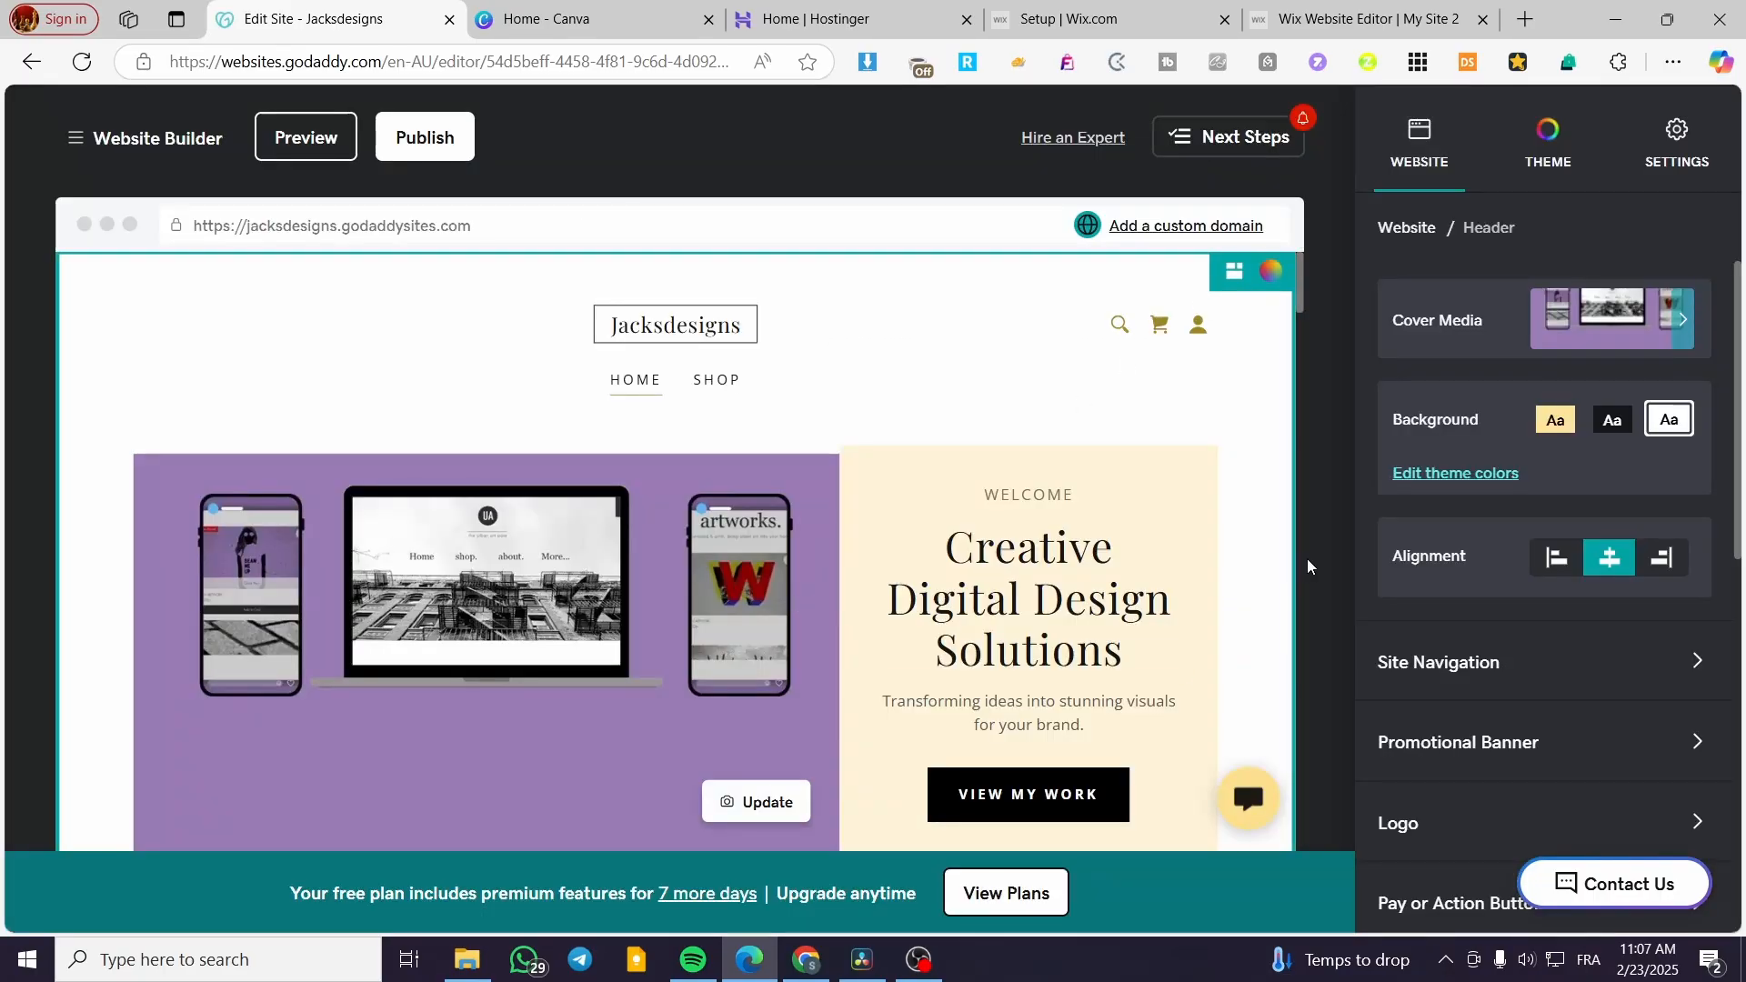
- Add a Photo Gallery section that displays many stacked images directly below the home page header
scroll(962, 378, down, 3)
scroll(863, 470, up, 1)
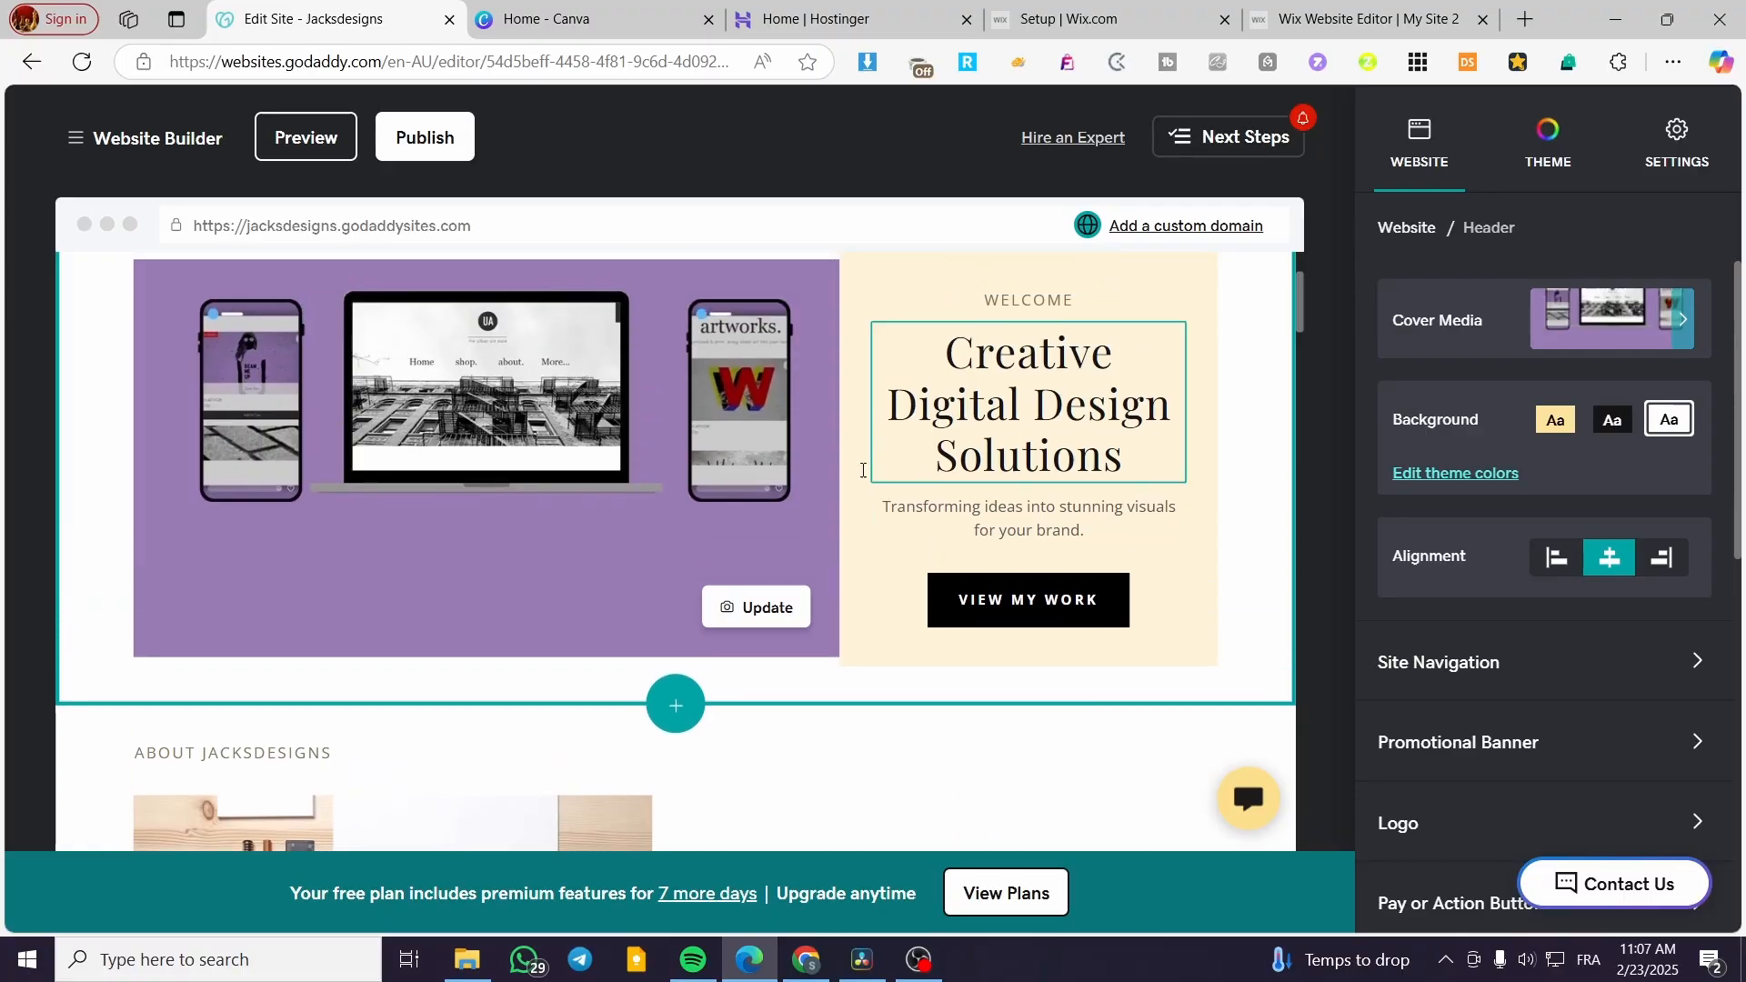
scroll(863, 470, down, 3)
click(700, 443)
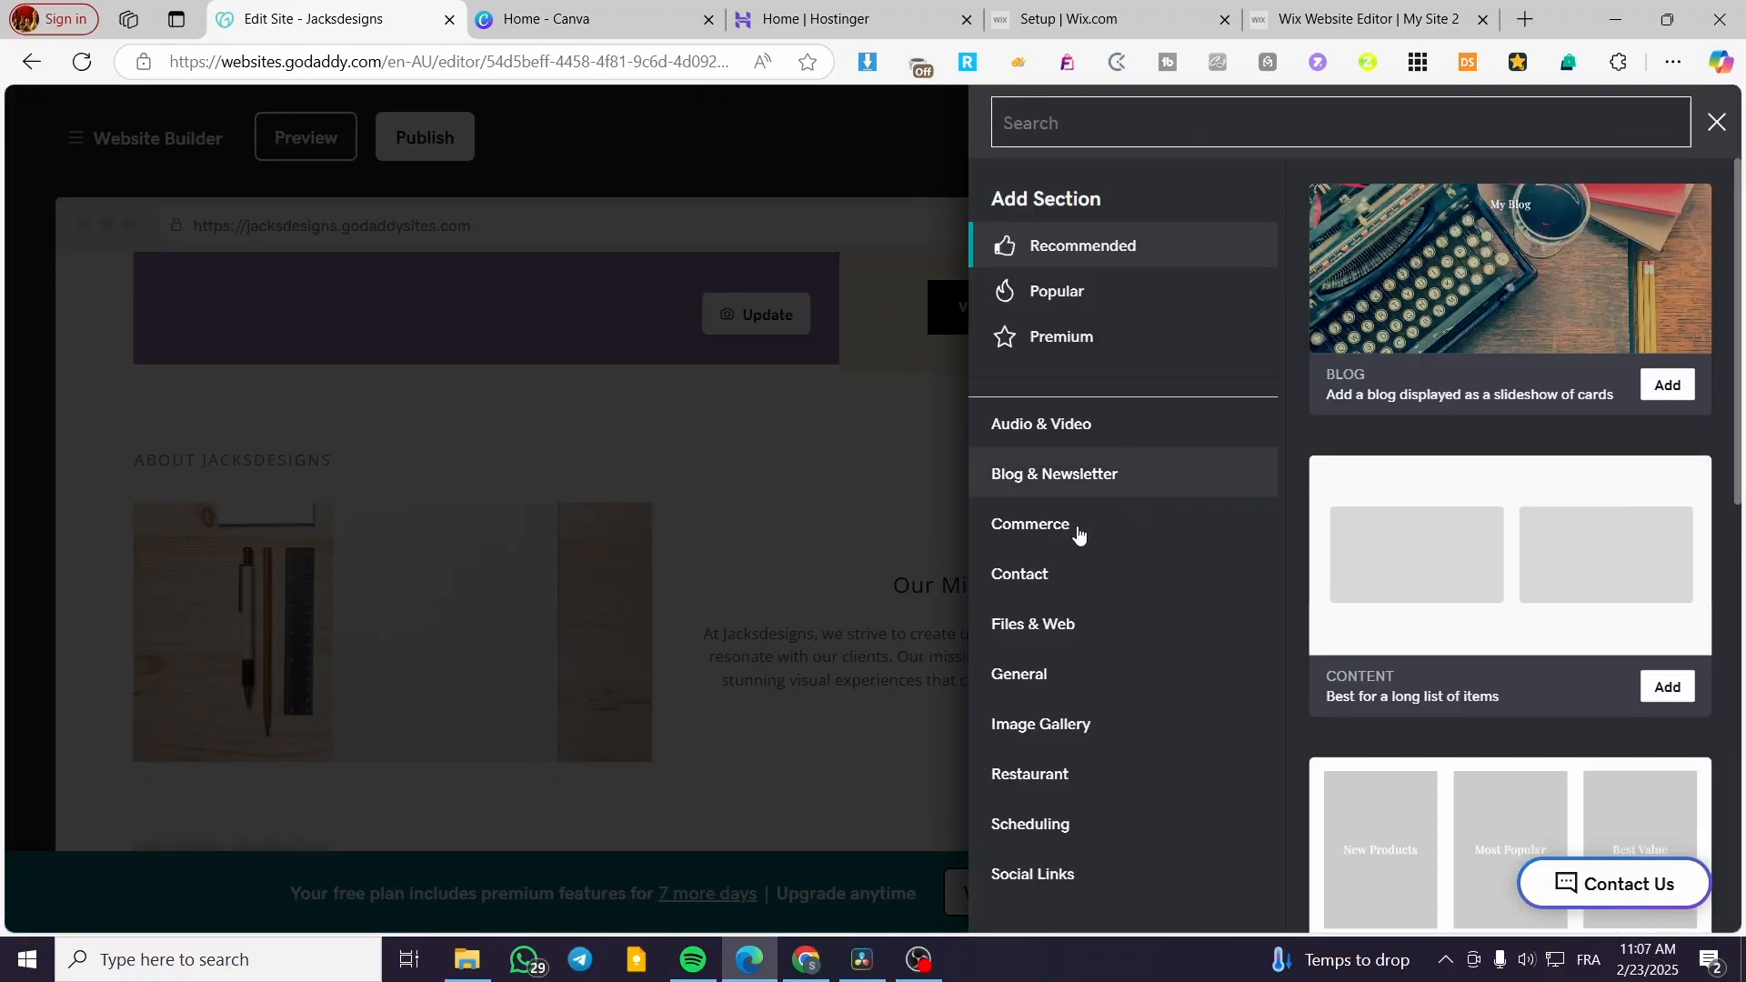
click(1102, 721)
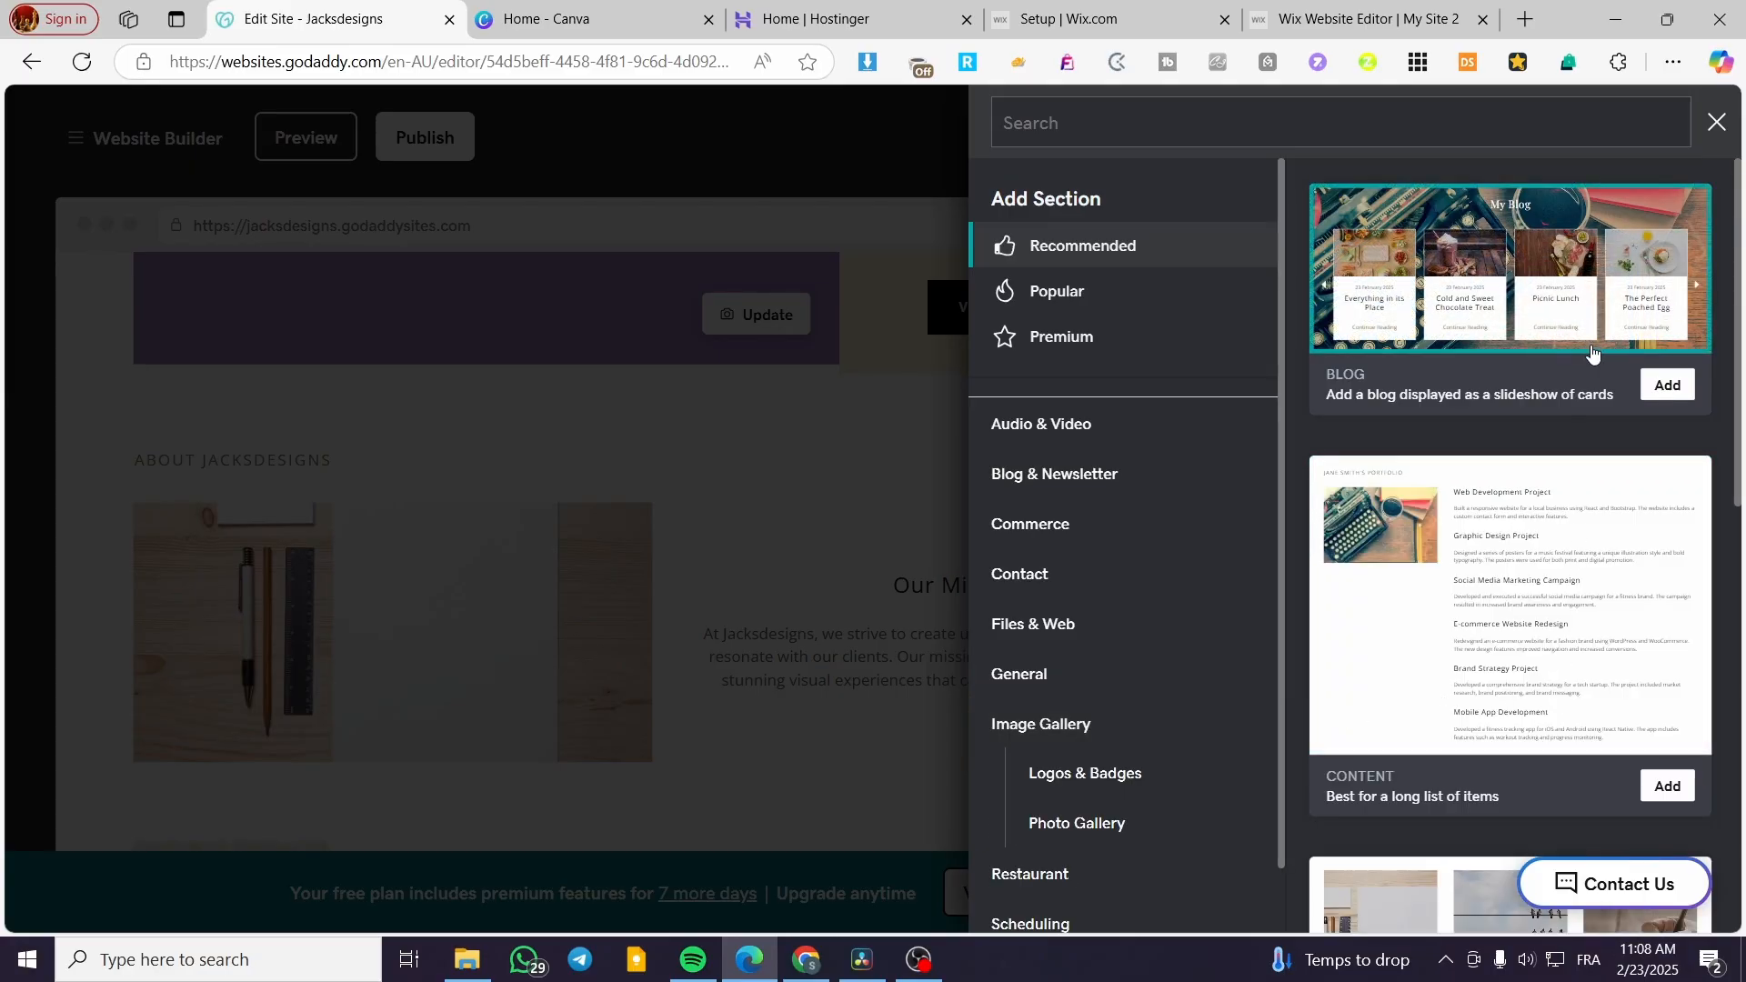
scroll(1466, 650, down, 2)
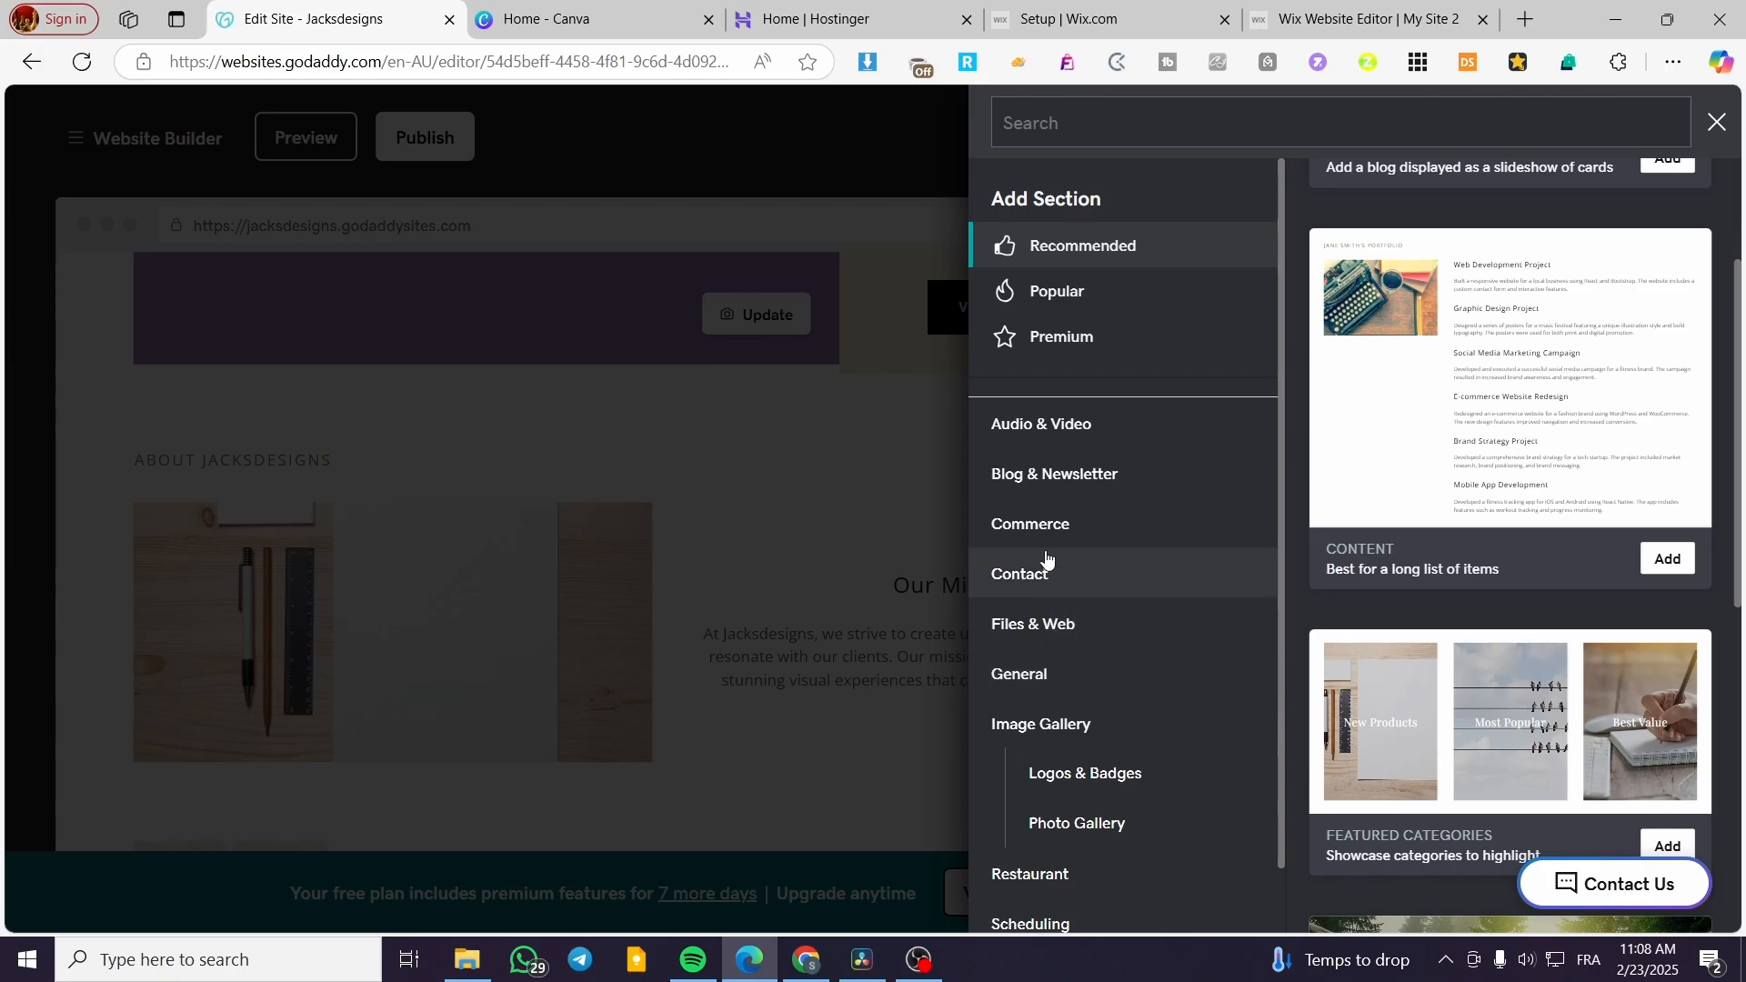
click(1110, 791)
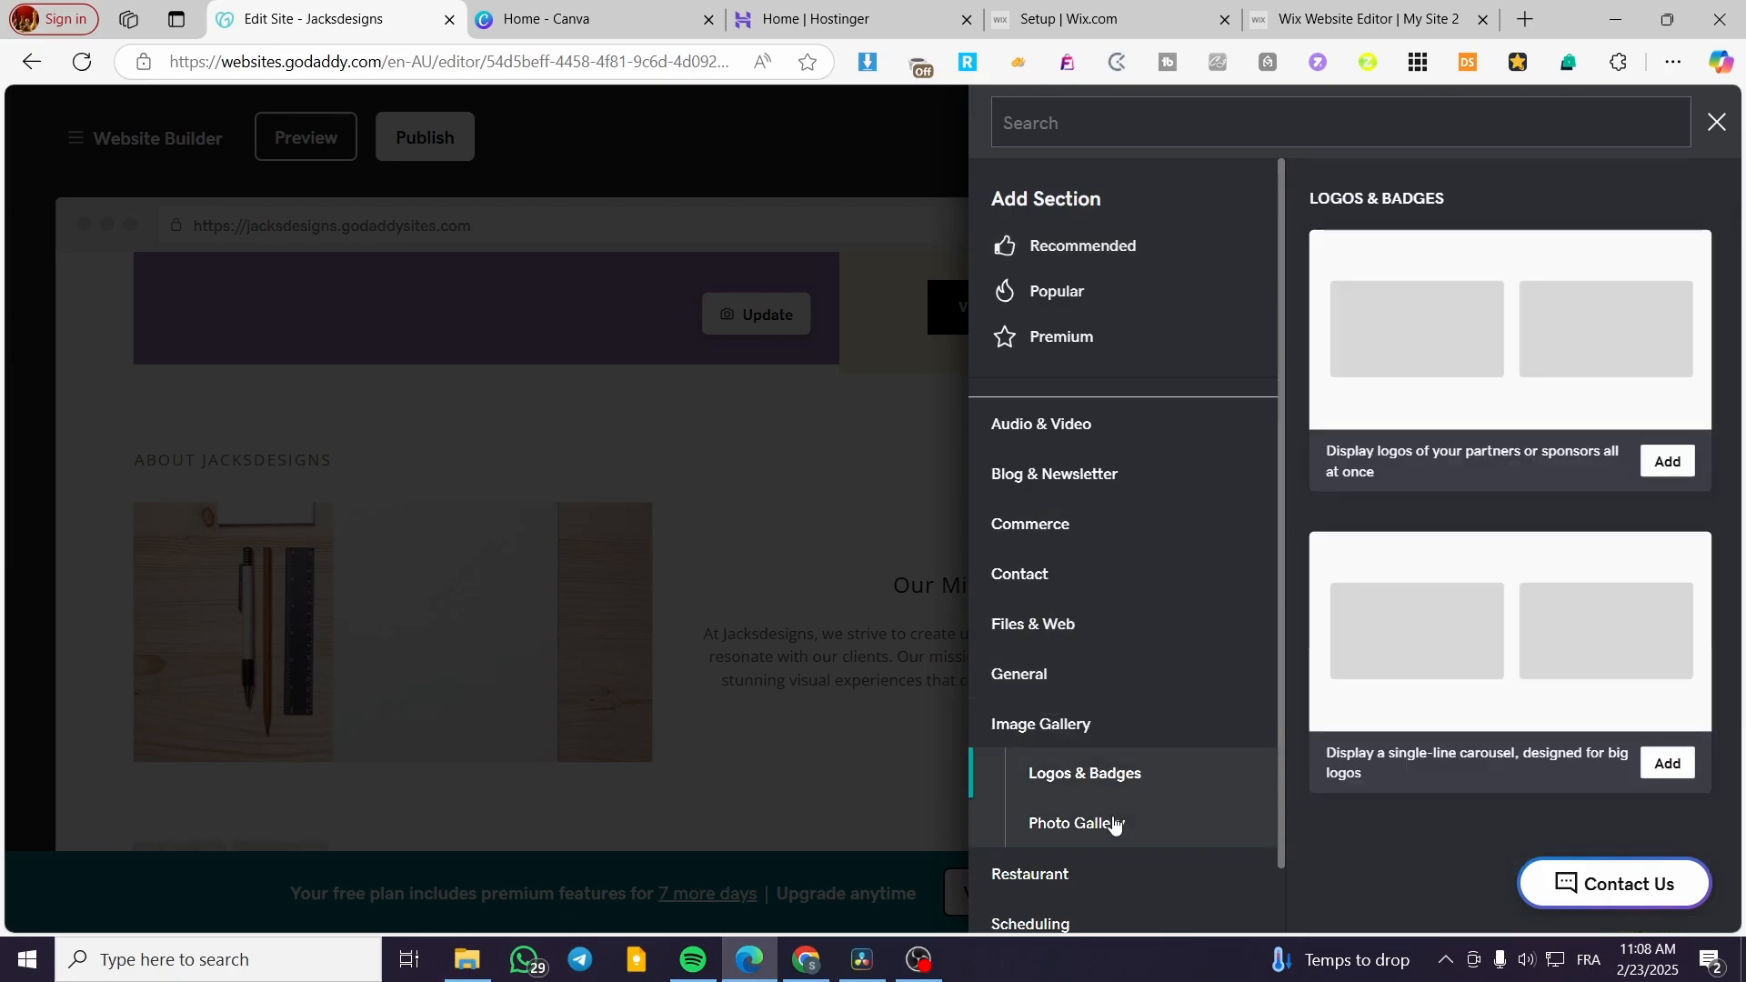
click(1111, 827)
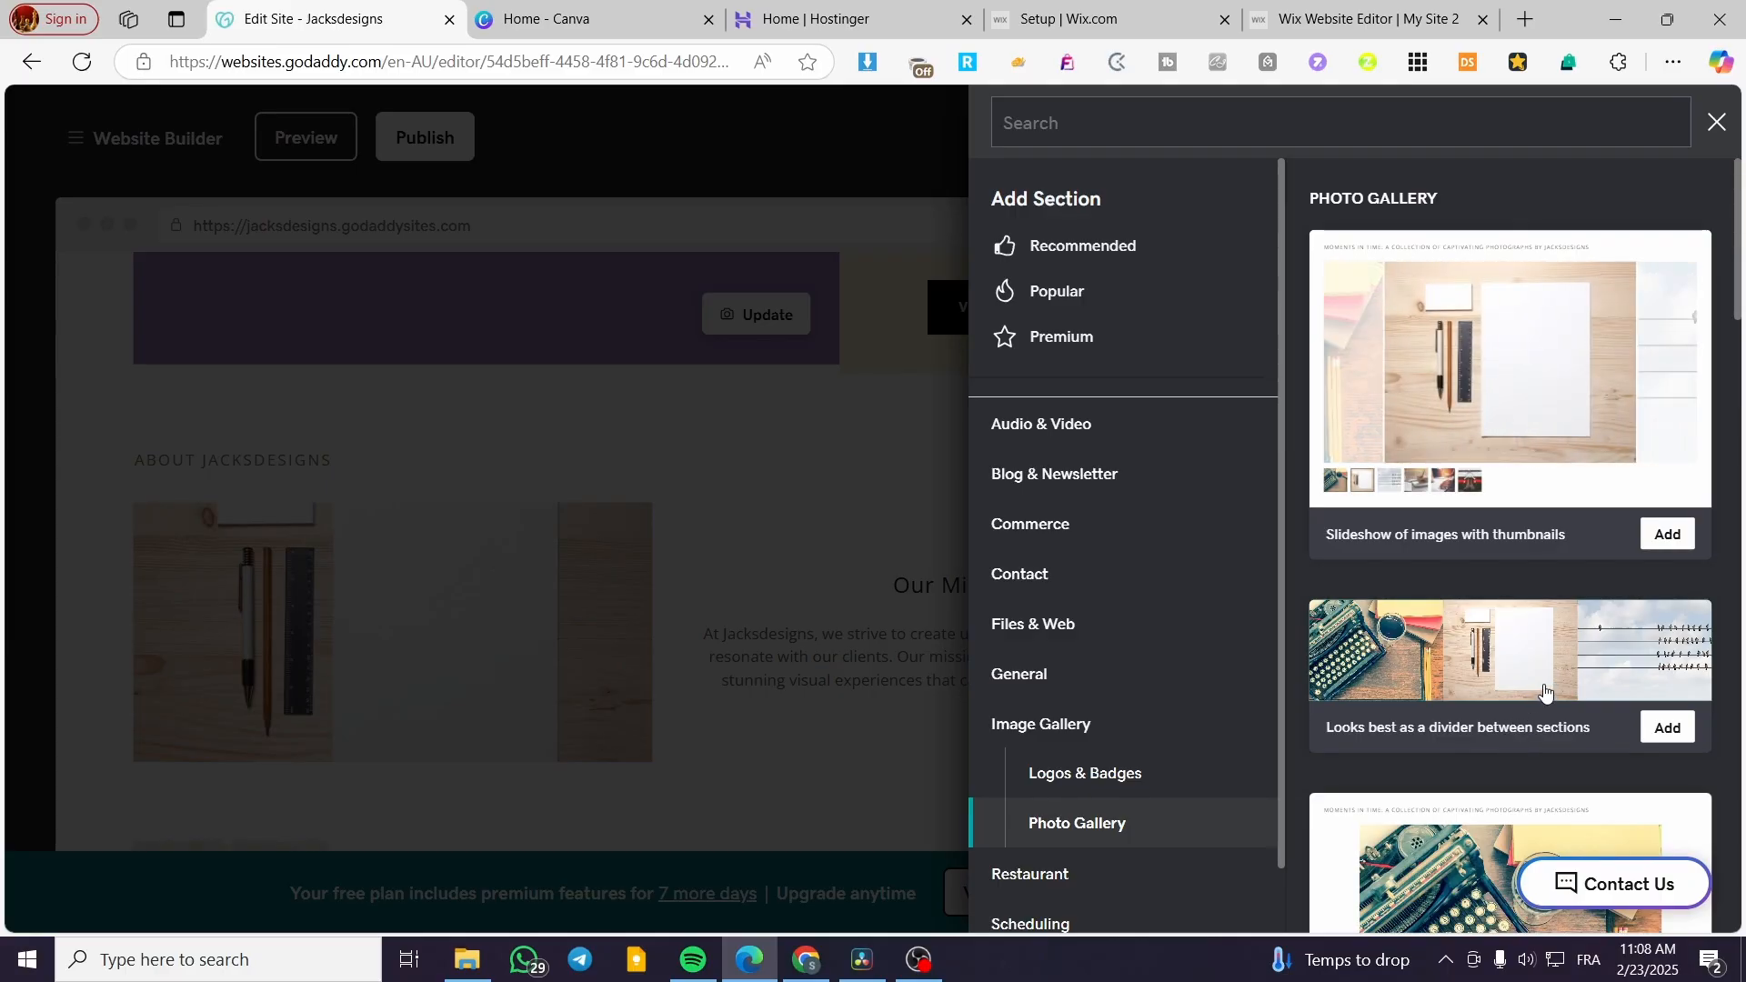
scroll(1545, 692, down, 8)
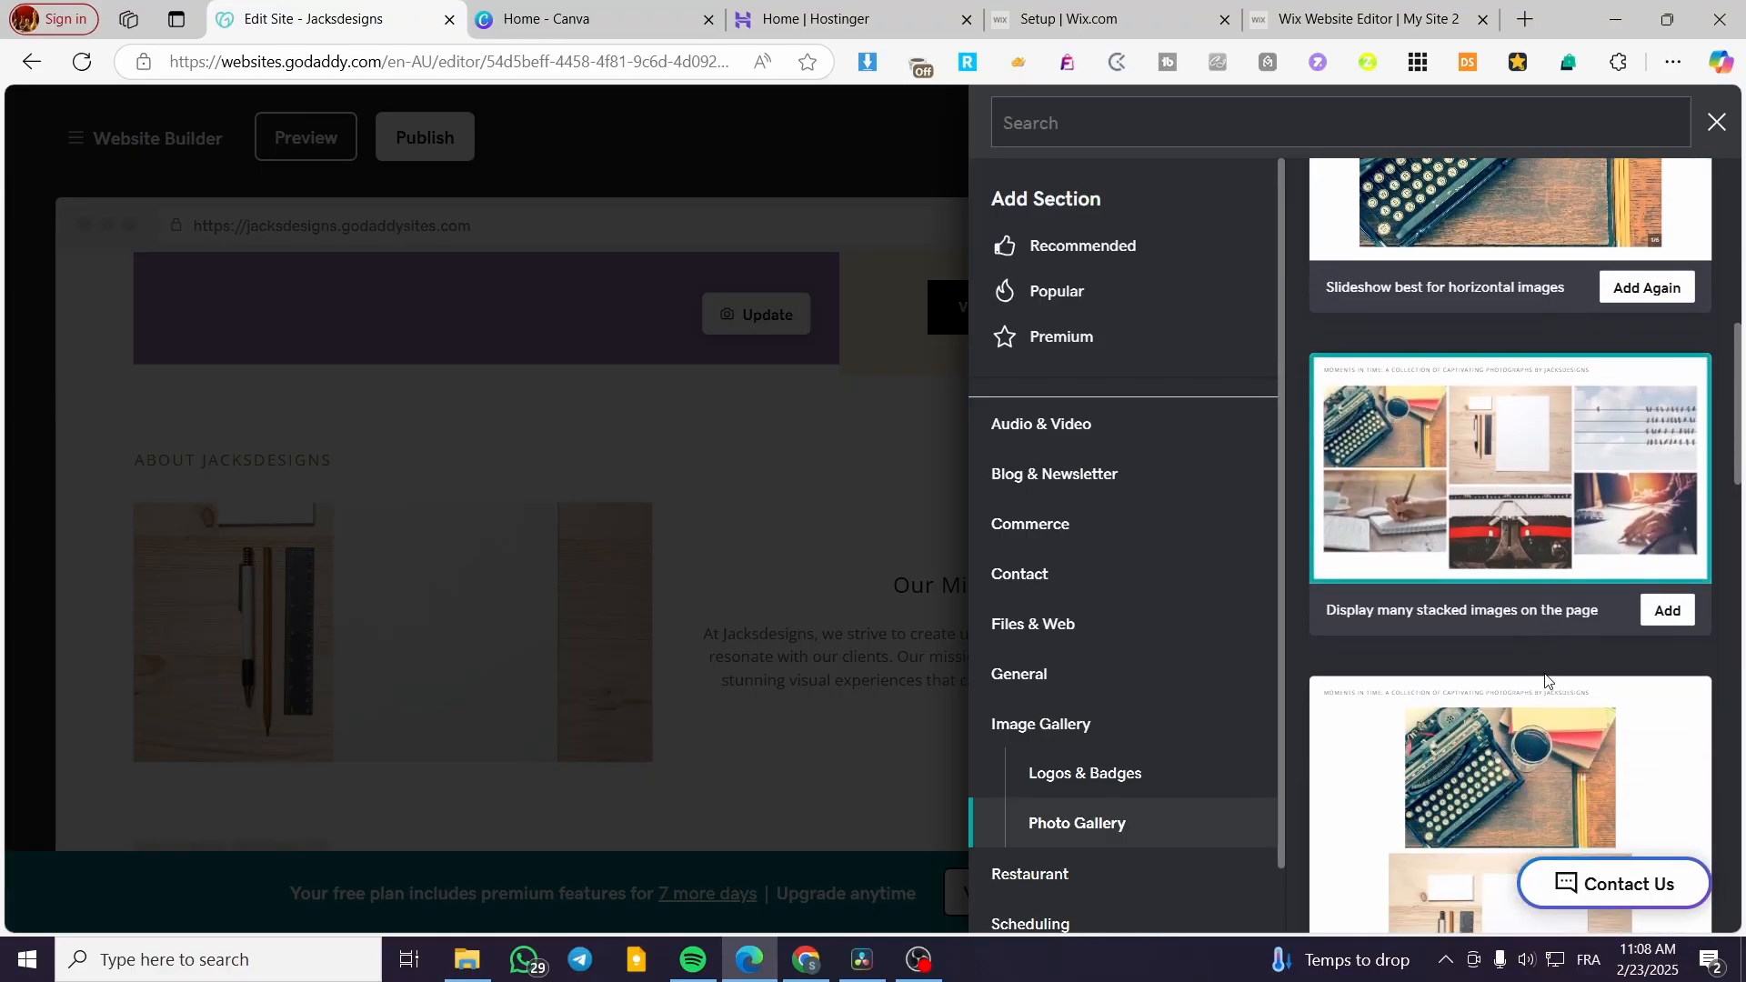
click(1668, 621)
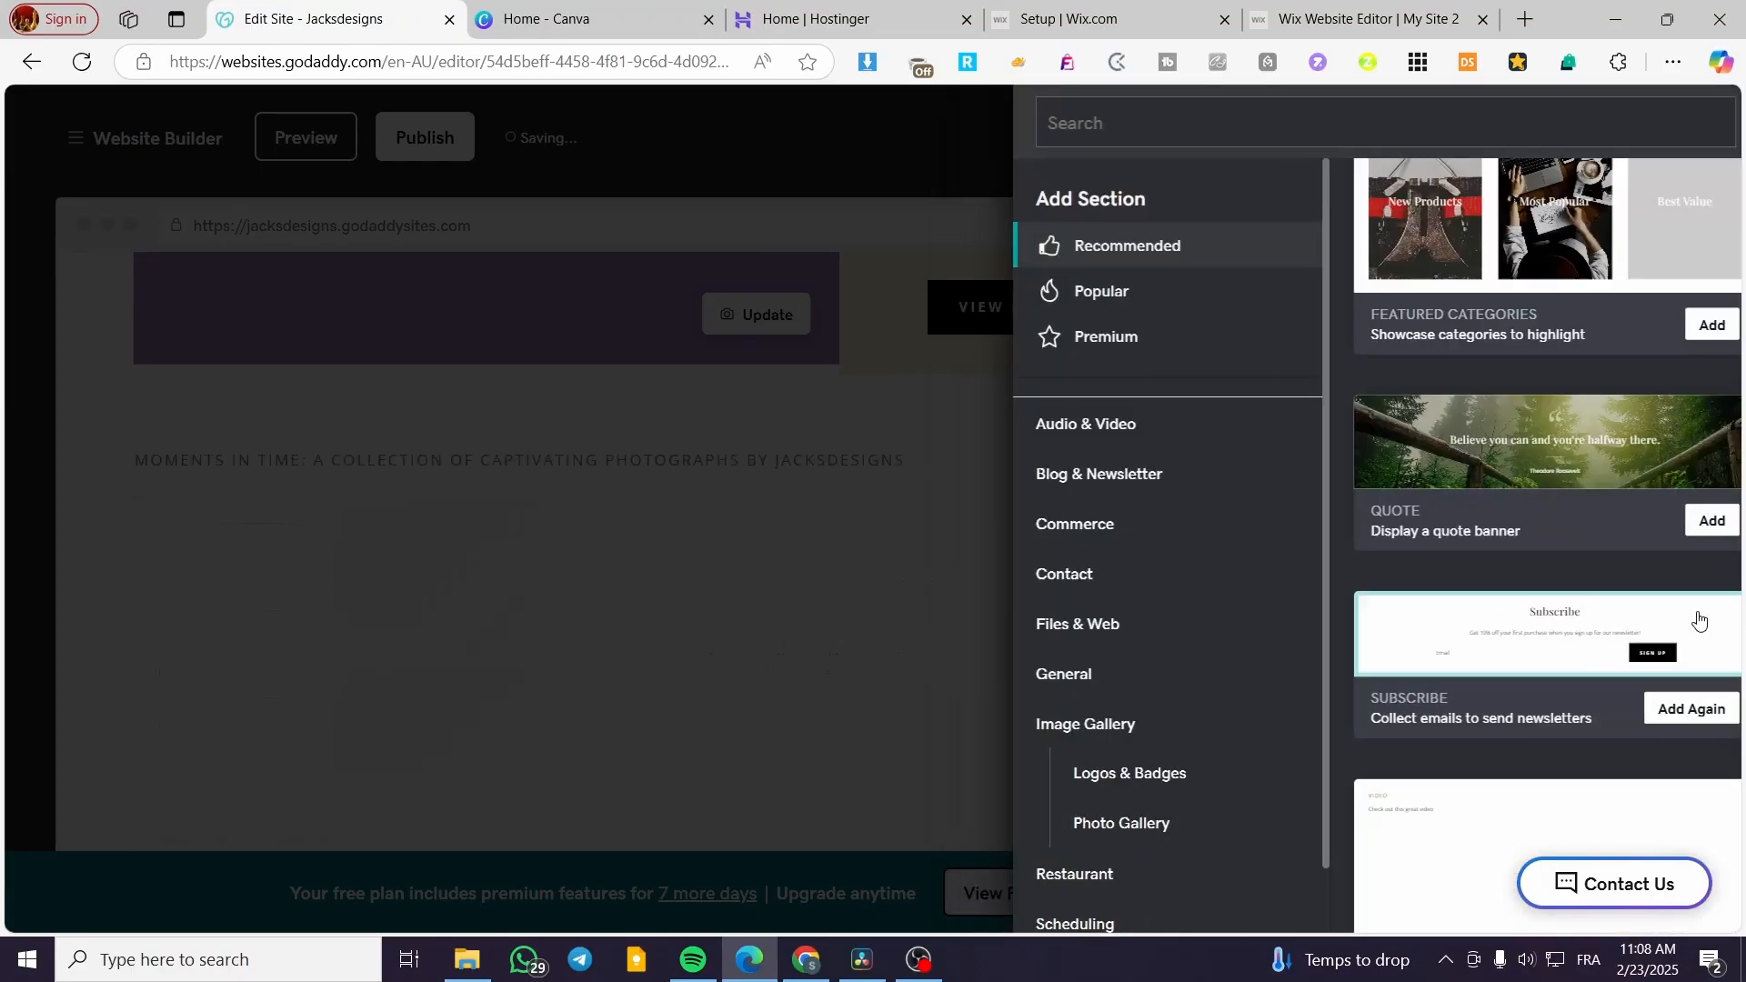
- Clear the blank paper and pencils image from the photo gallery and return to the section's gallery image settings
scroll(673, 537, down, 3)
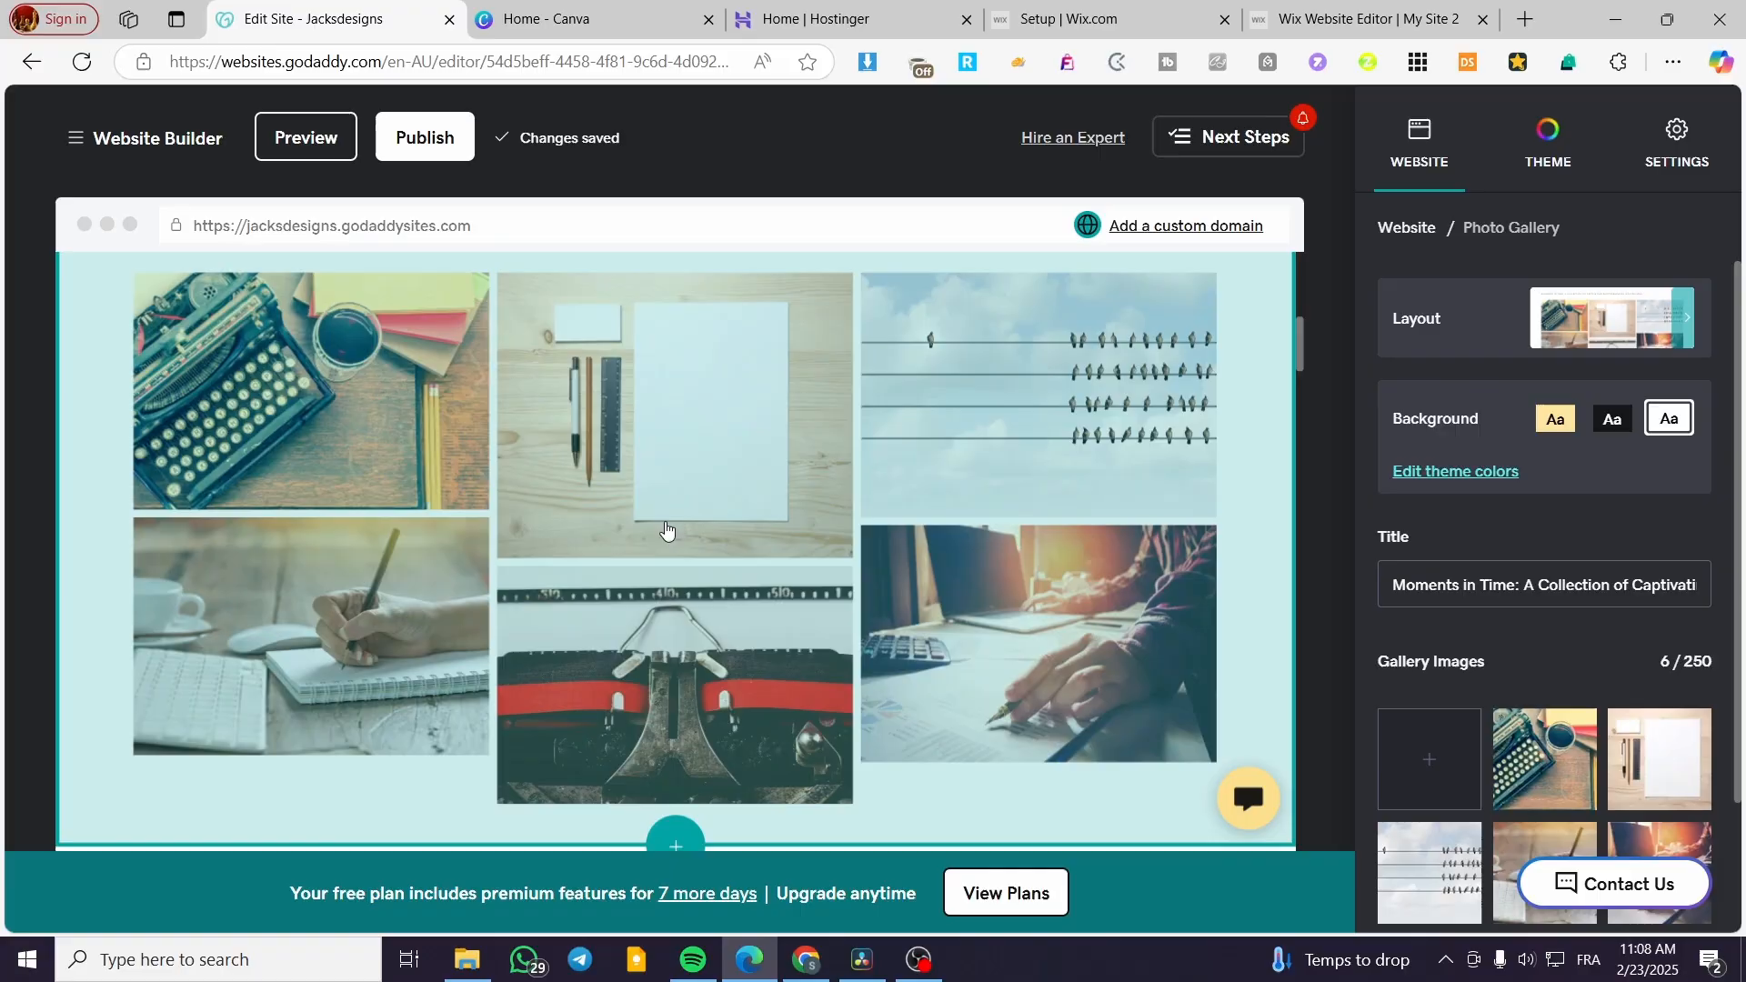
click(587, 497)
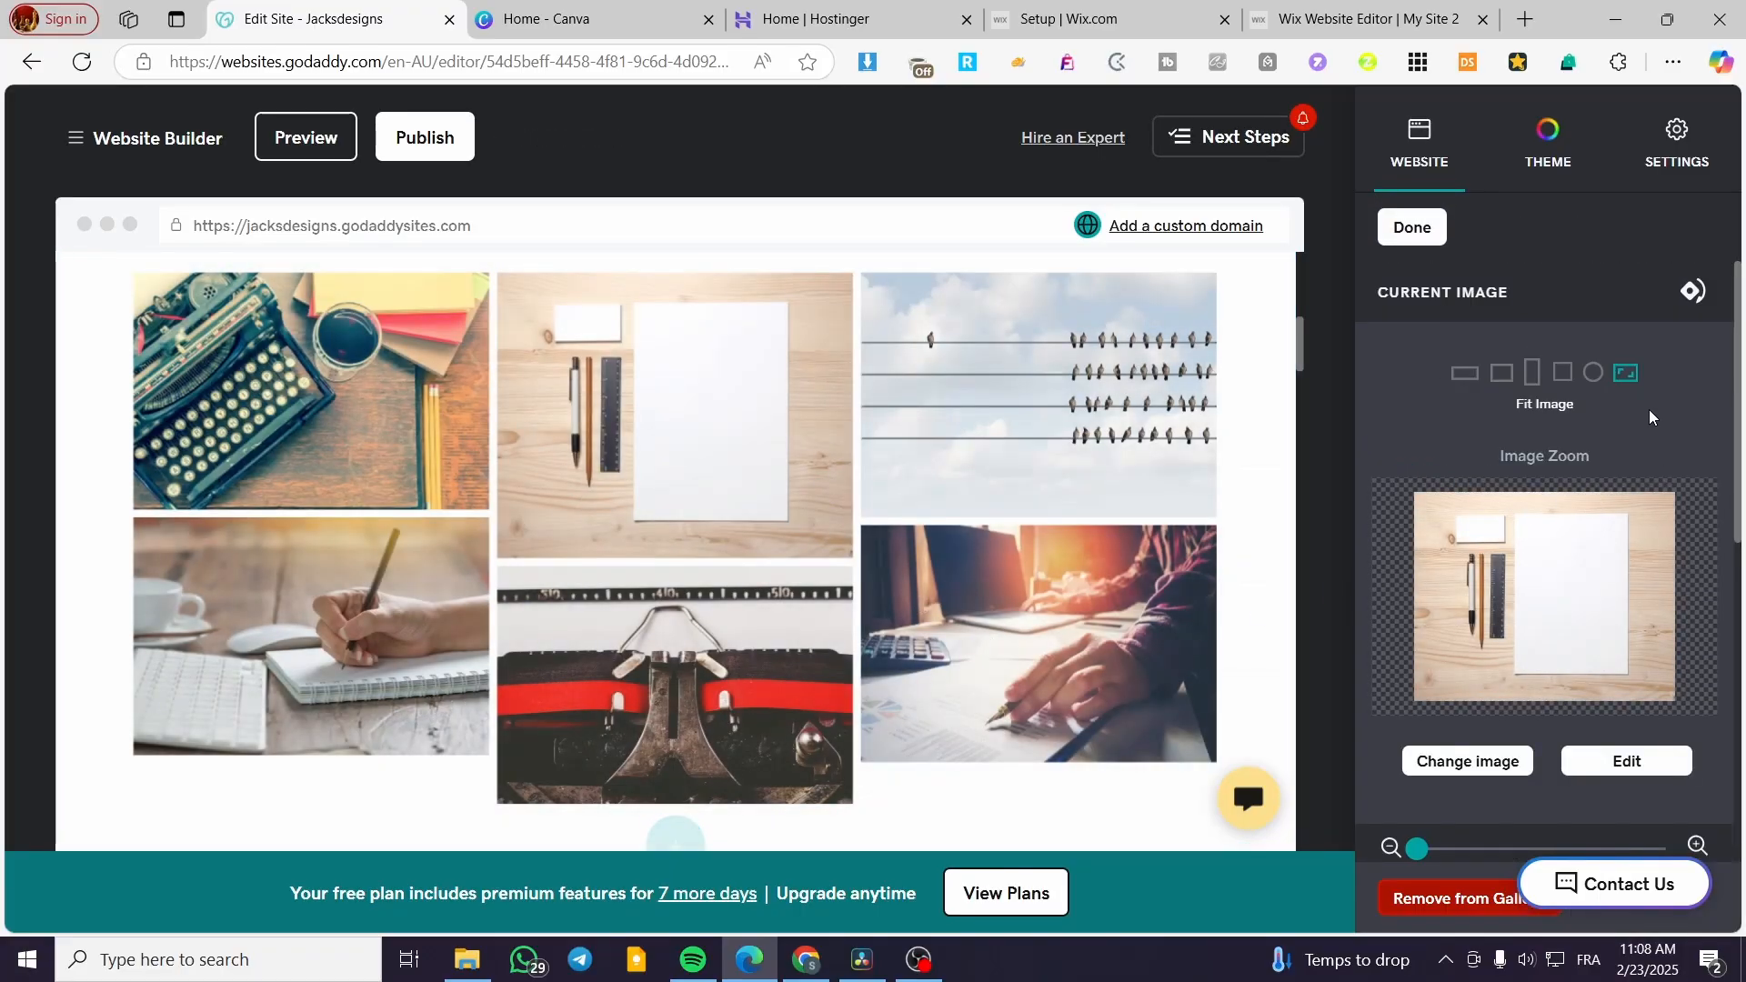
click(1693, 291)
scroll(1580, 520, down, 3)
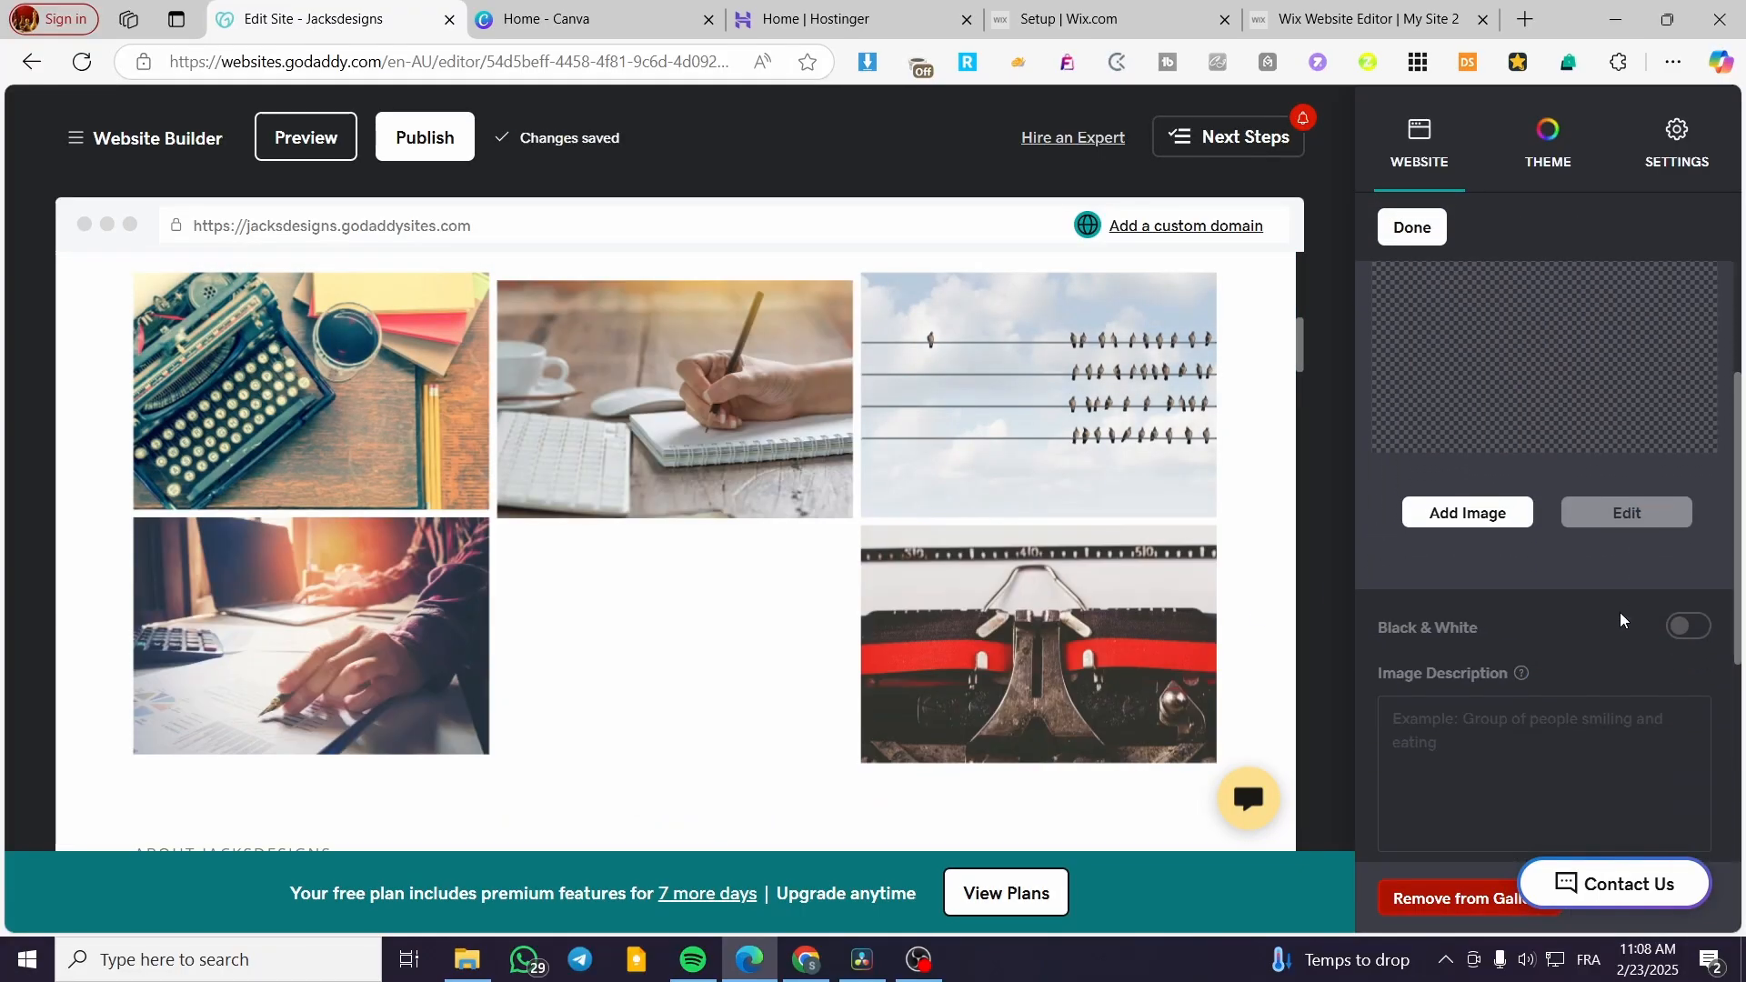
click(925, 589)
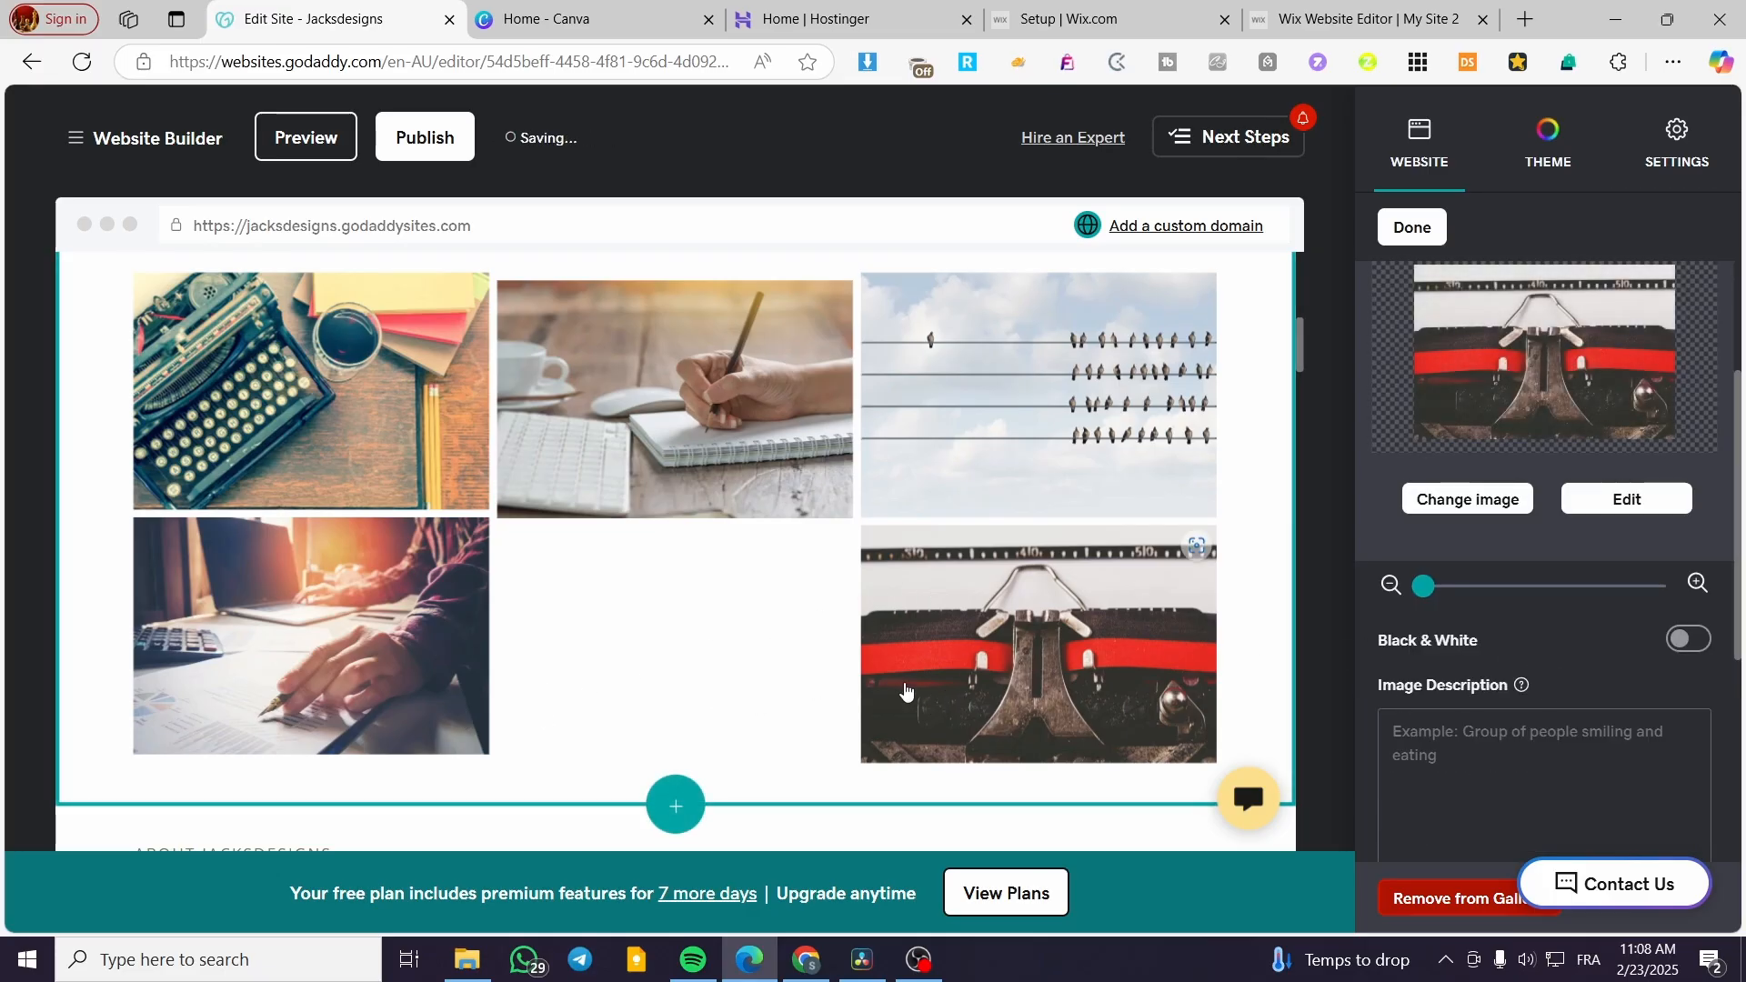
click(998, 696)
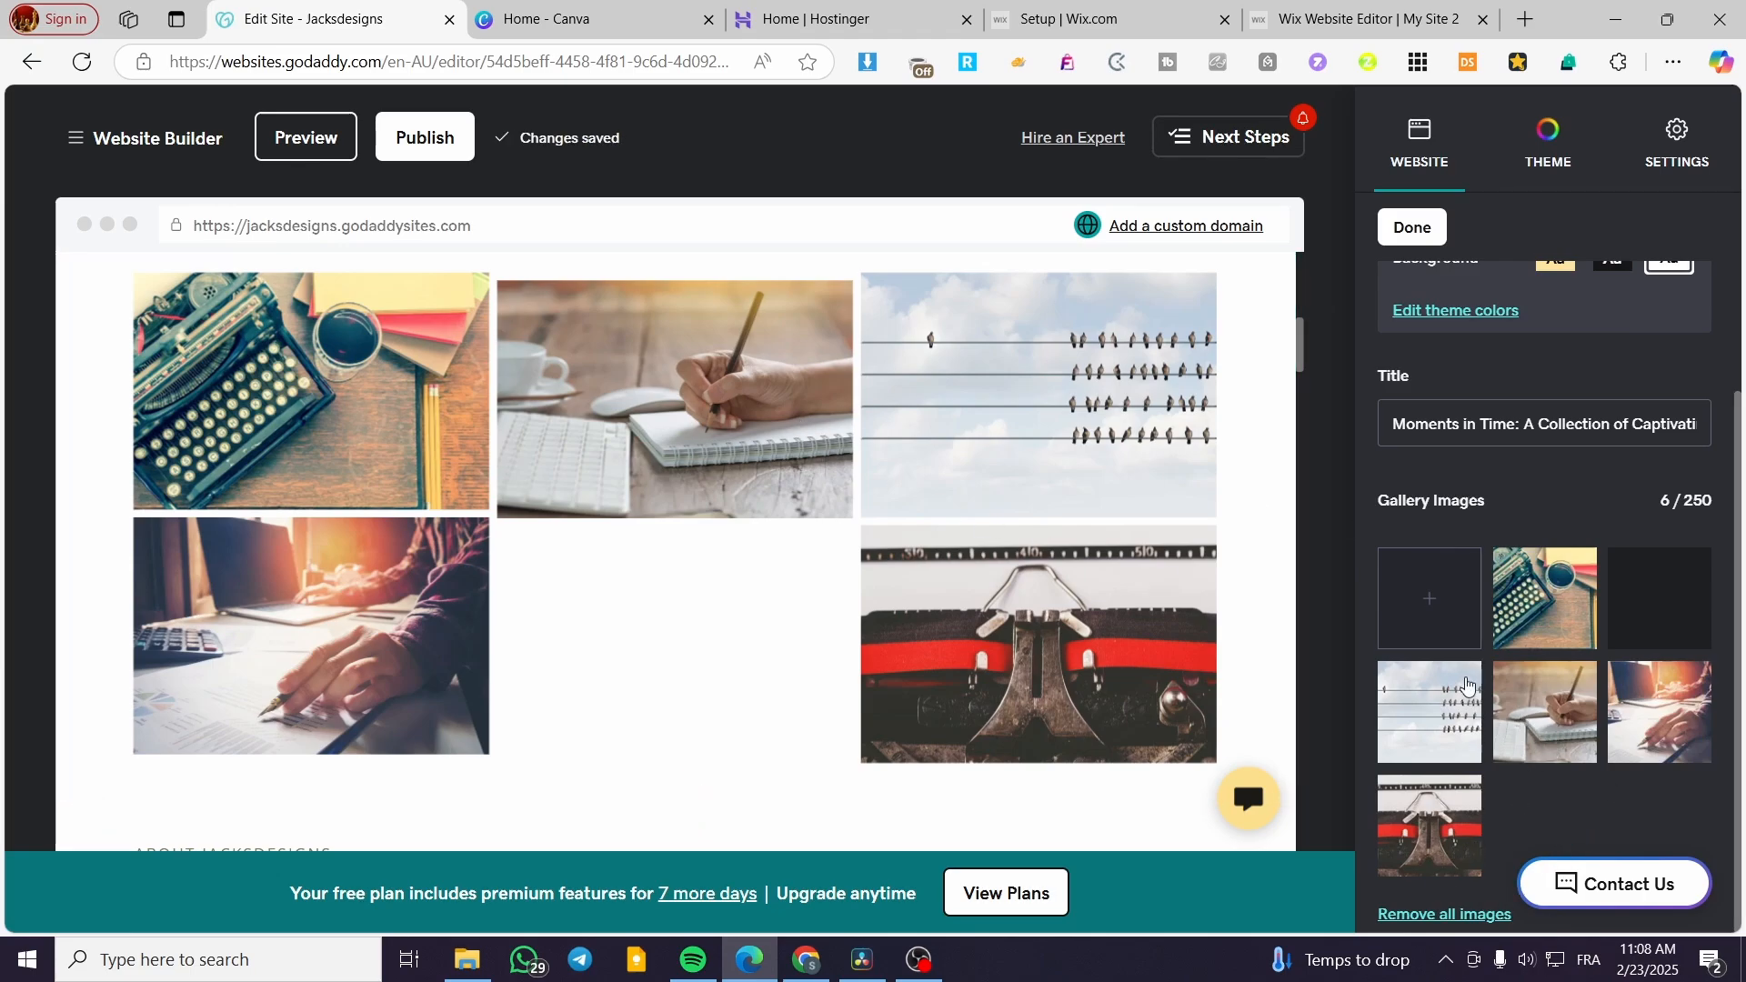
- Check which images the media library offers for the photo gallery and close it without choosing any
click(1429, 597)
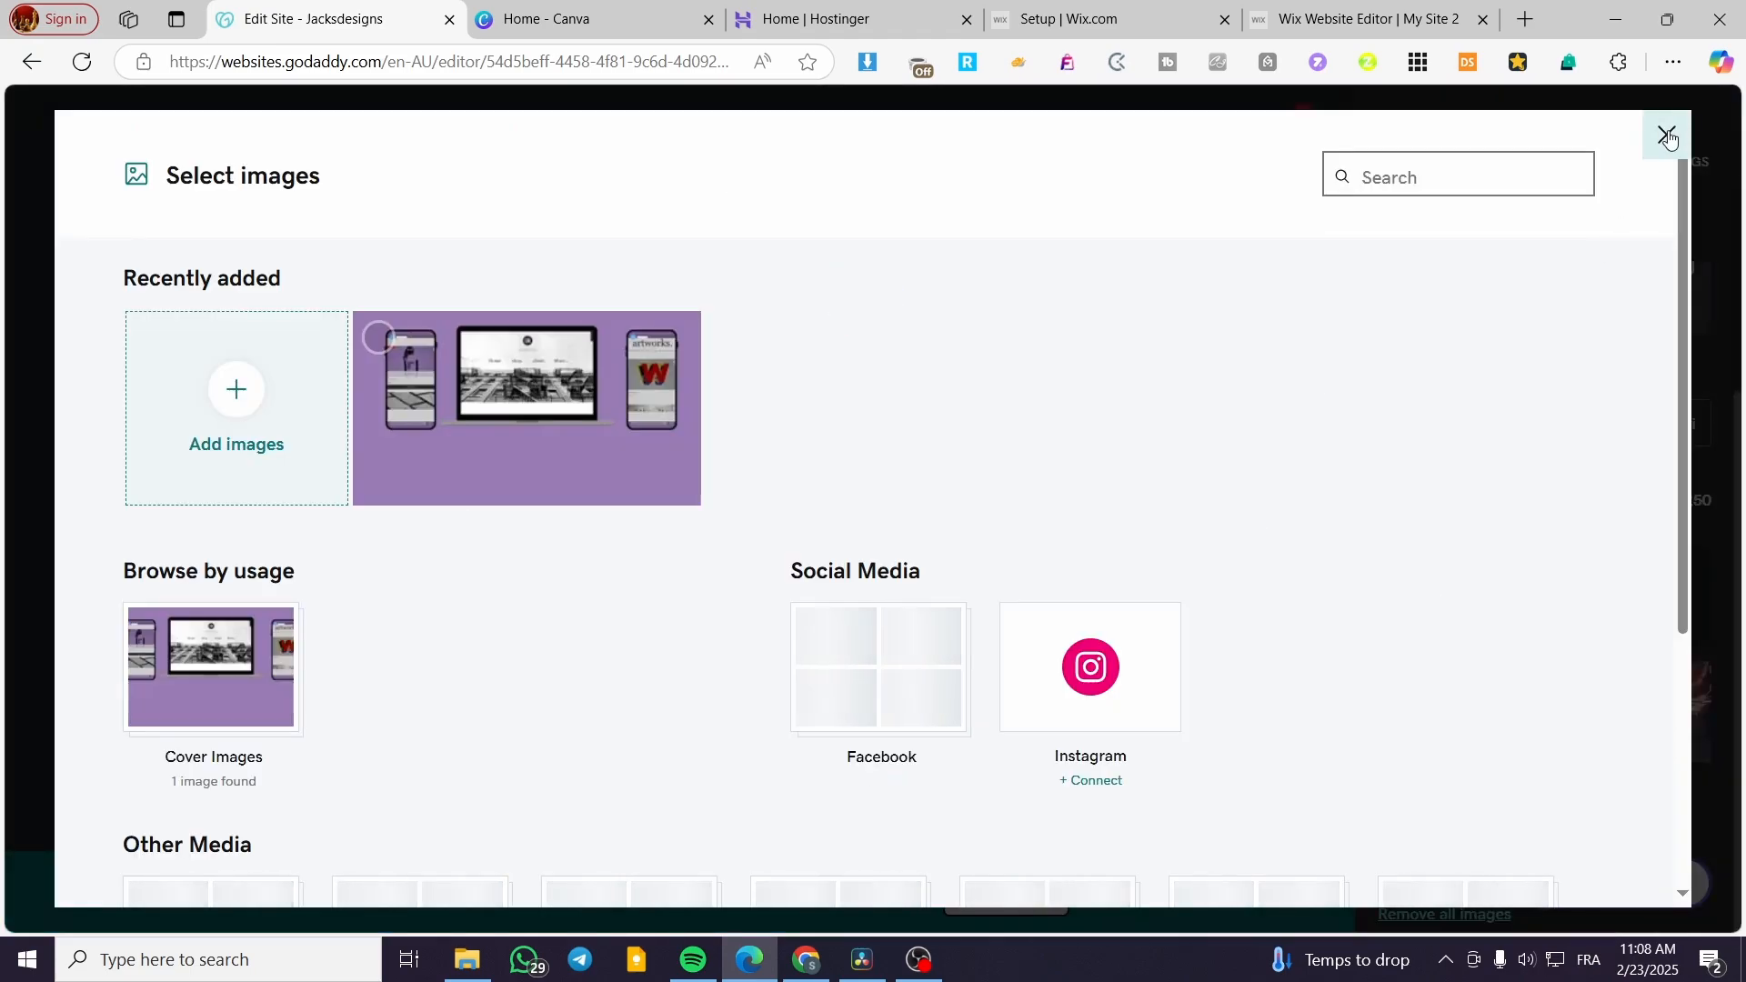
scroll(1260, 492, down, 1)
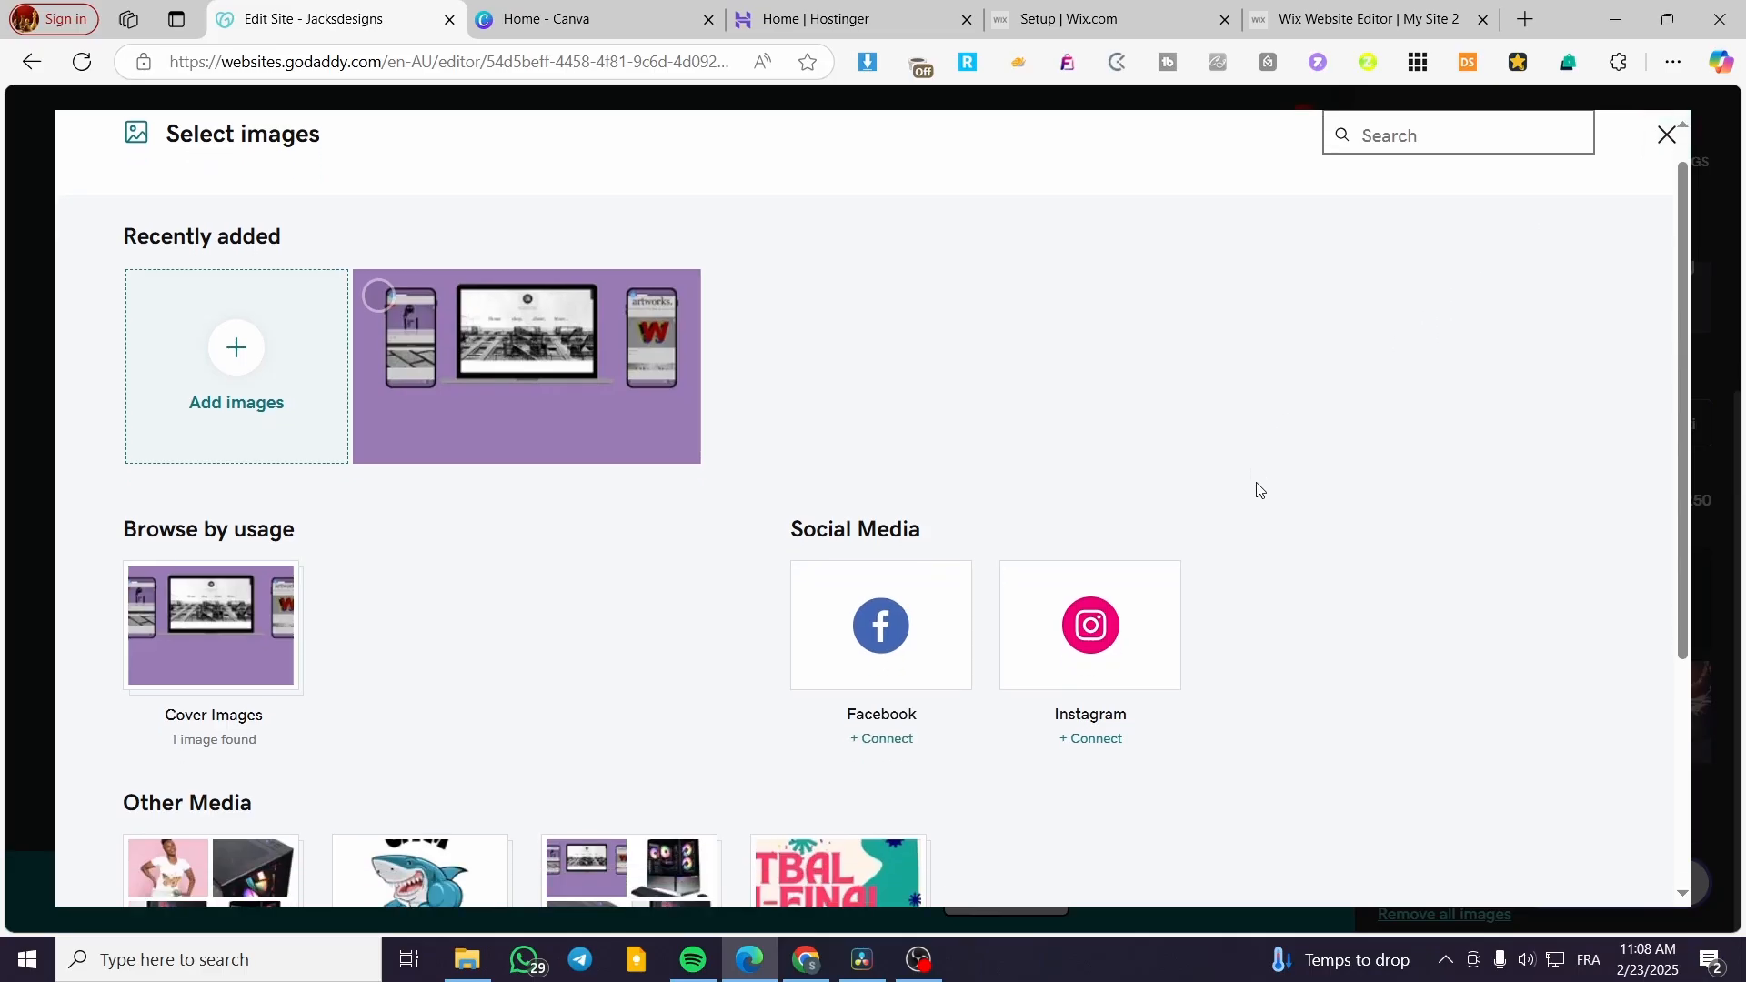
scroll(1259, 491, down, 2)
click(1668, 135)
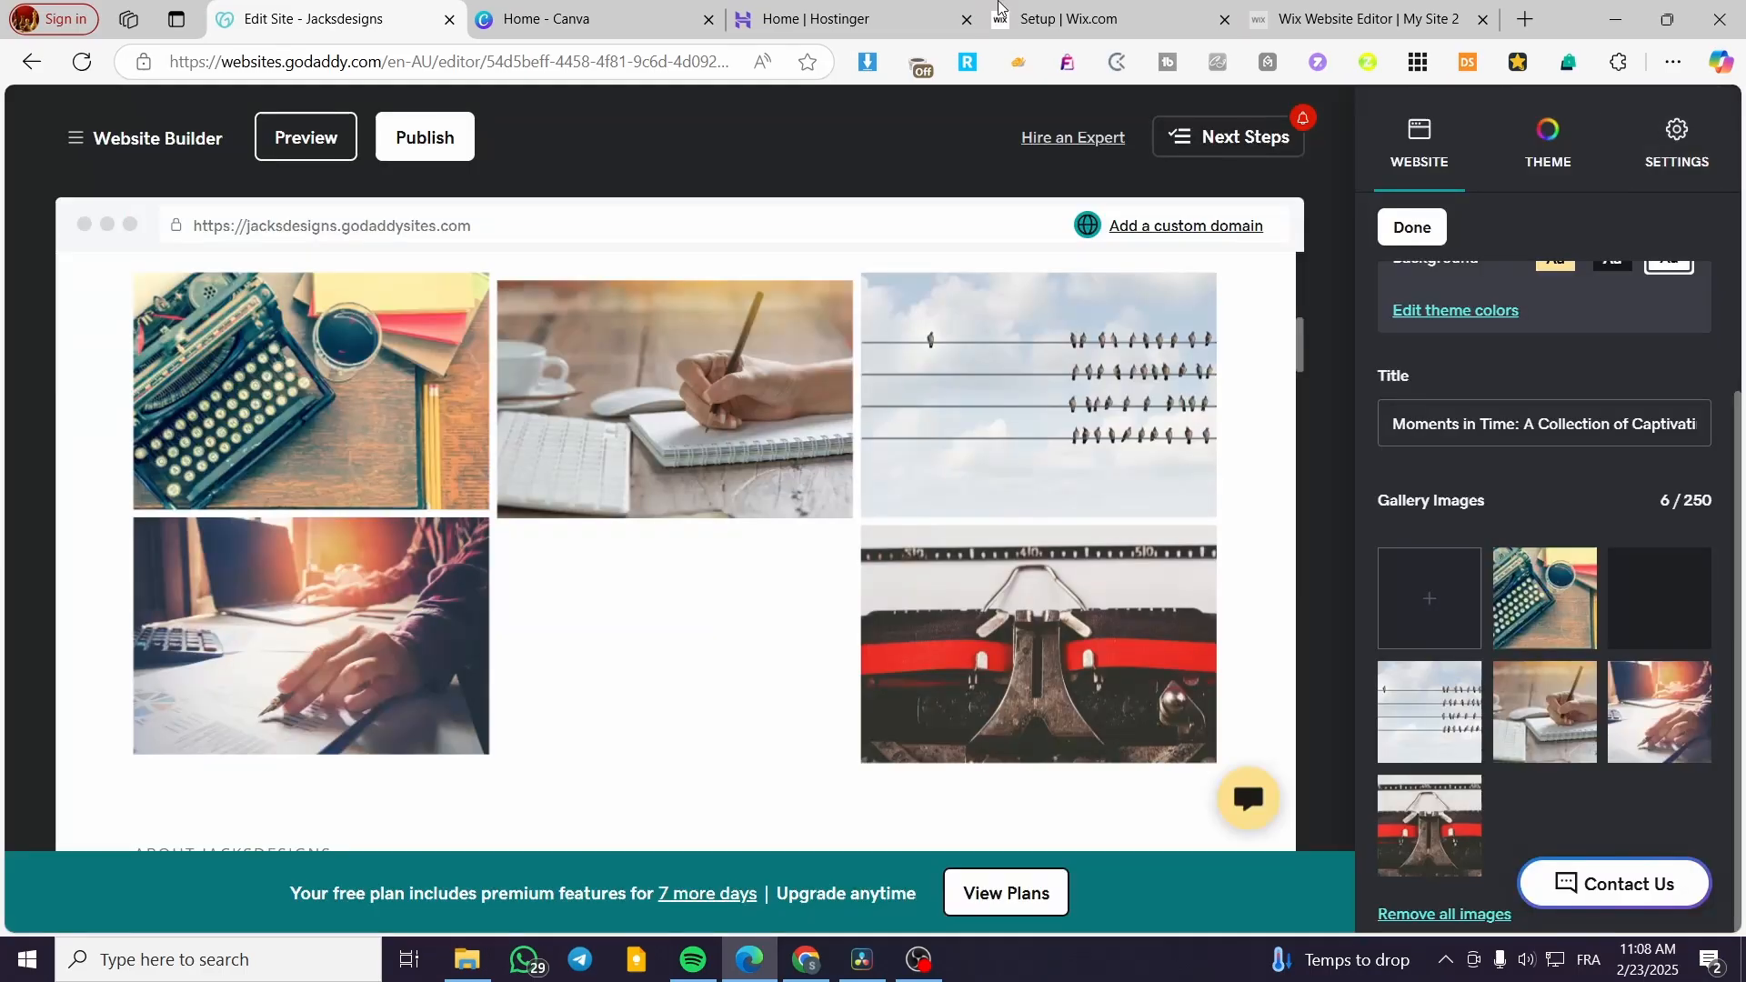
- Switch to Canva, open the recent A Taste of Paris Facebook ad design and download it as a PNG
click(574, 11)
scroll(1132, 489, up, 1)
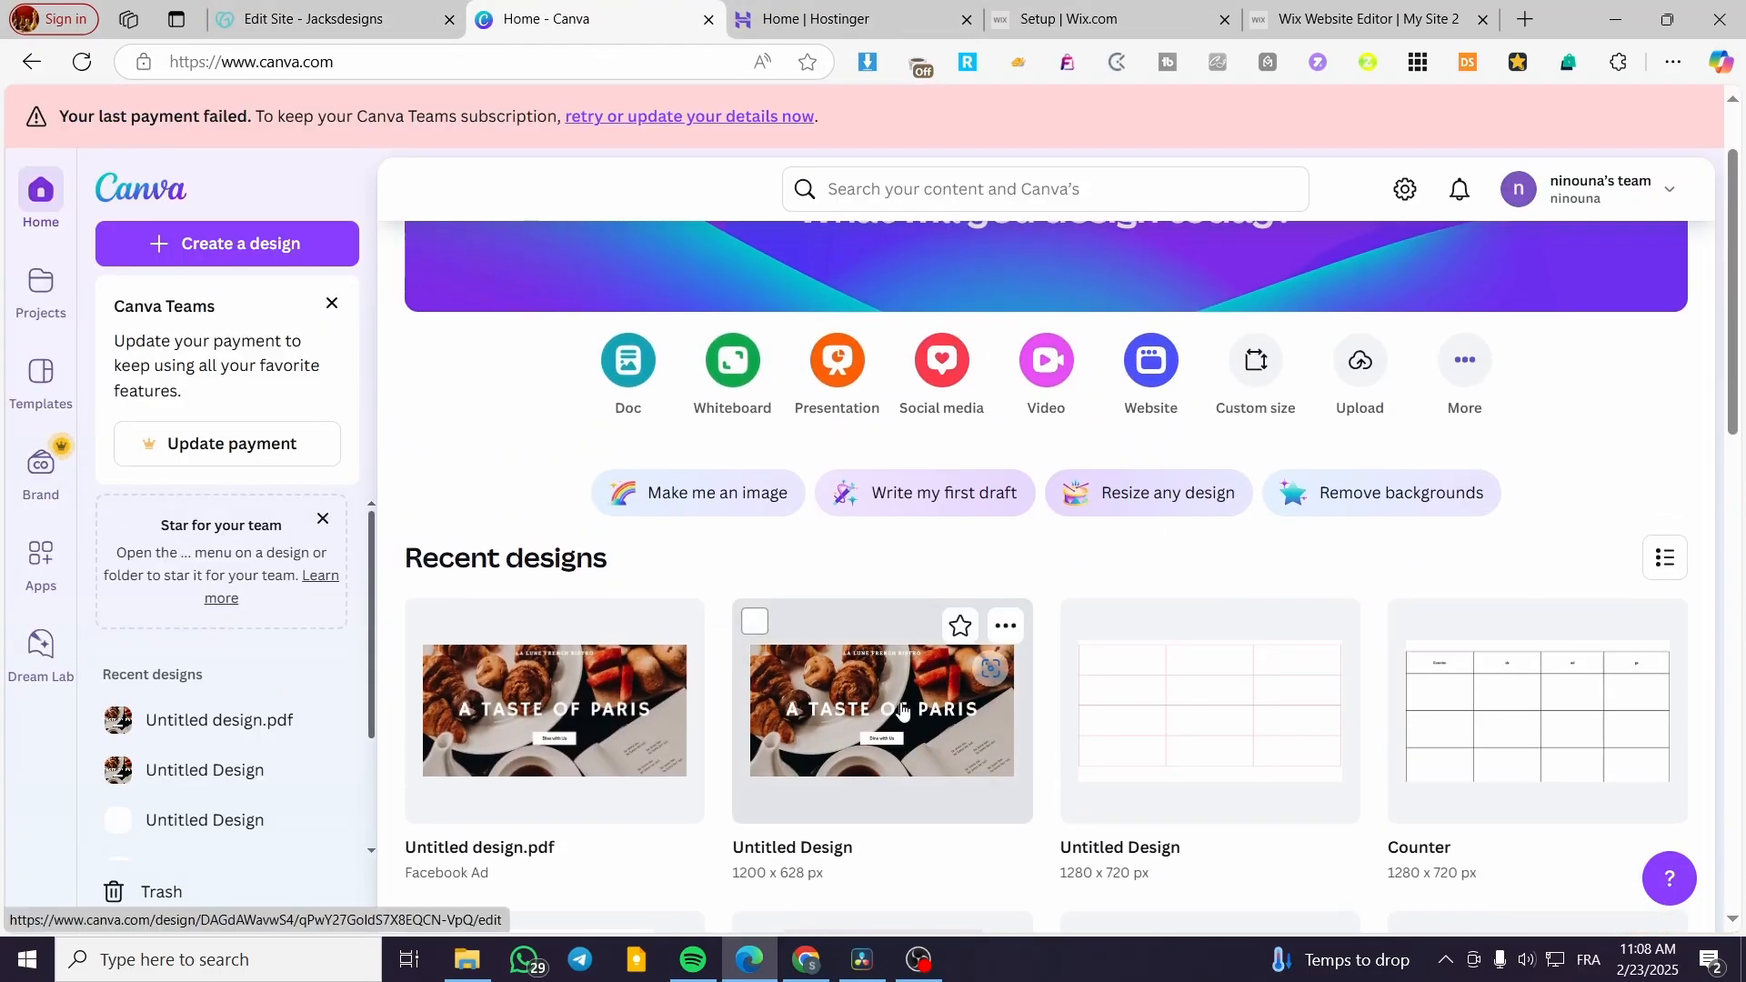
click(635, 708)
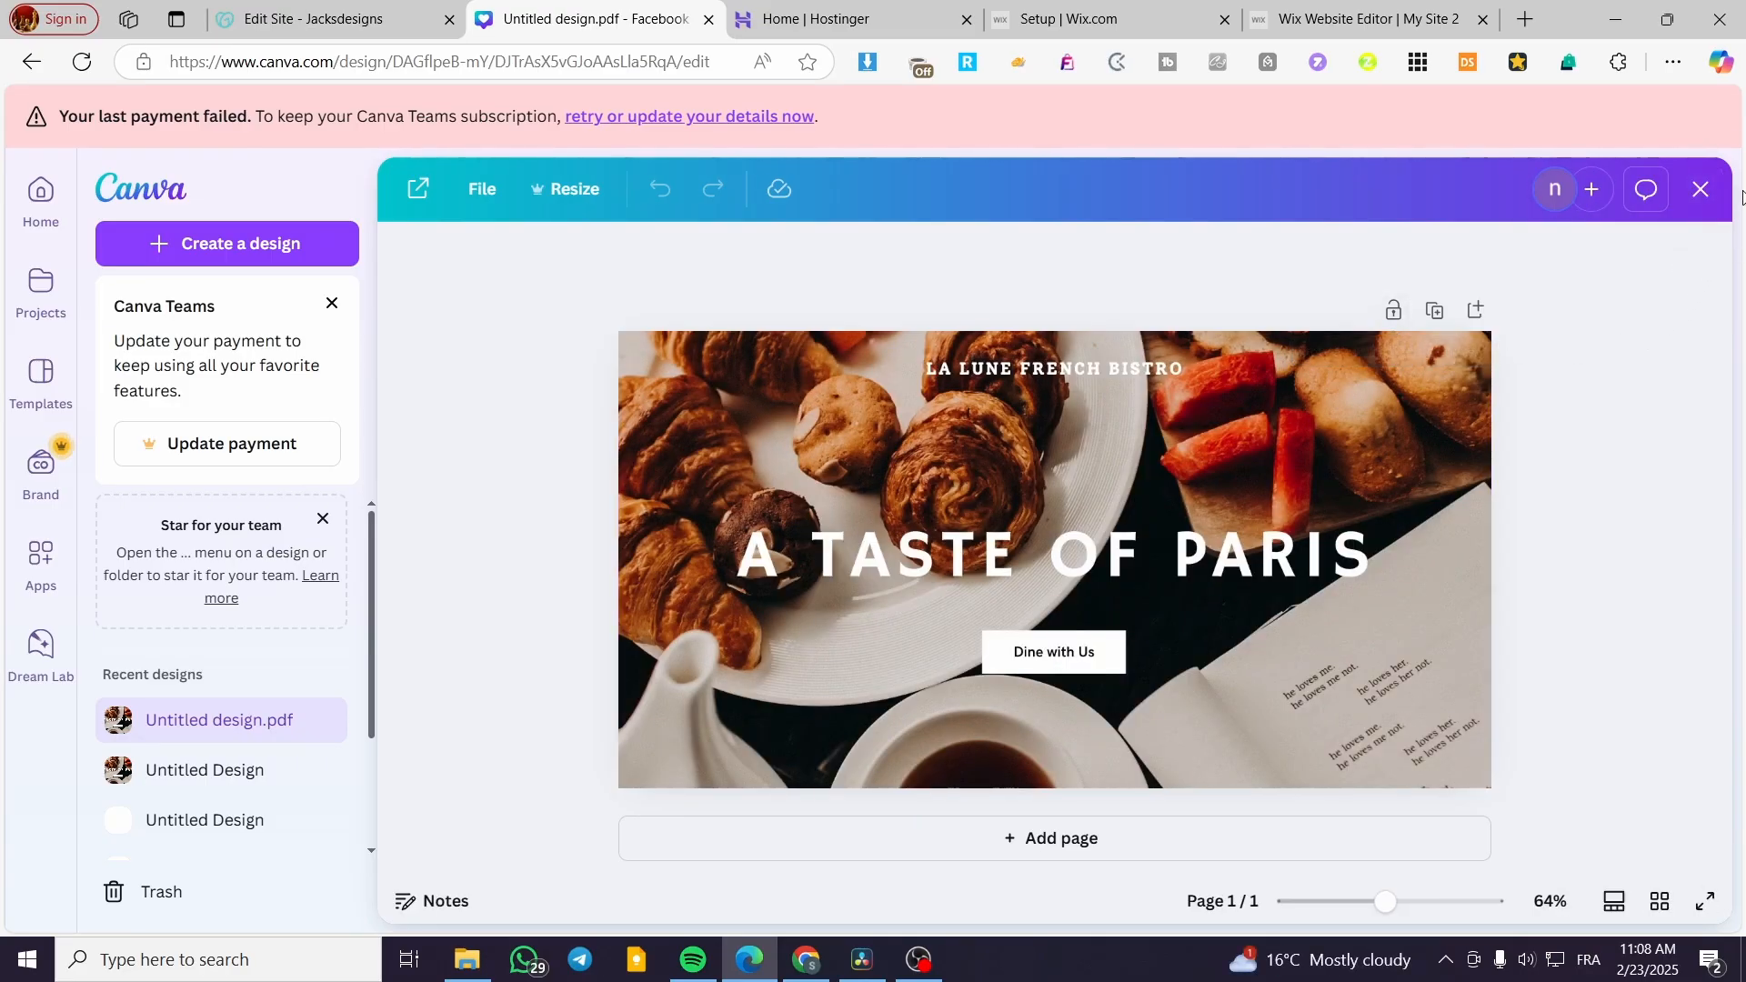
click(1628, 189)
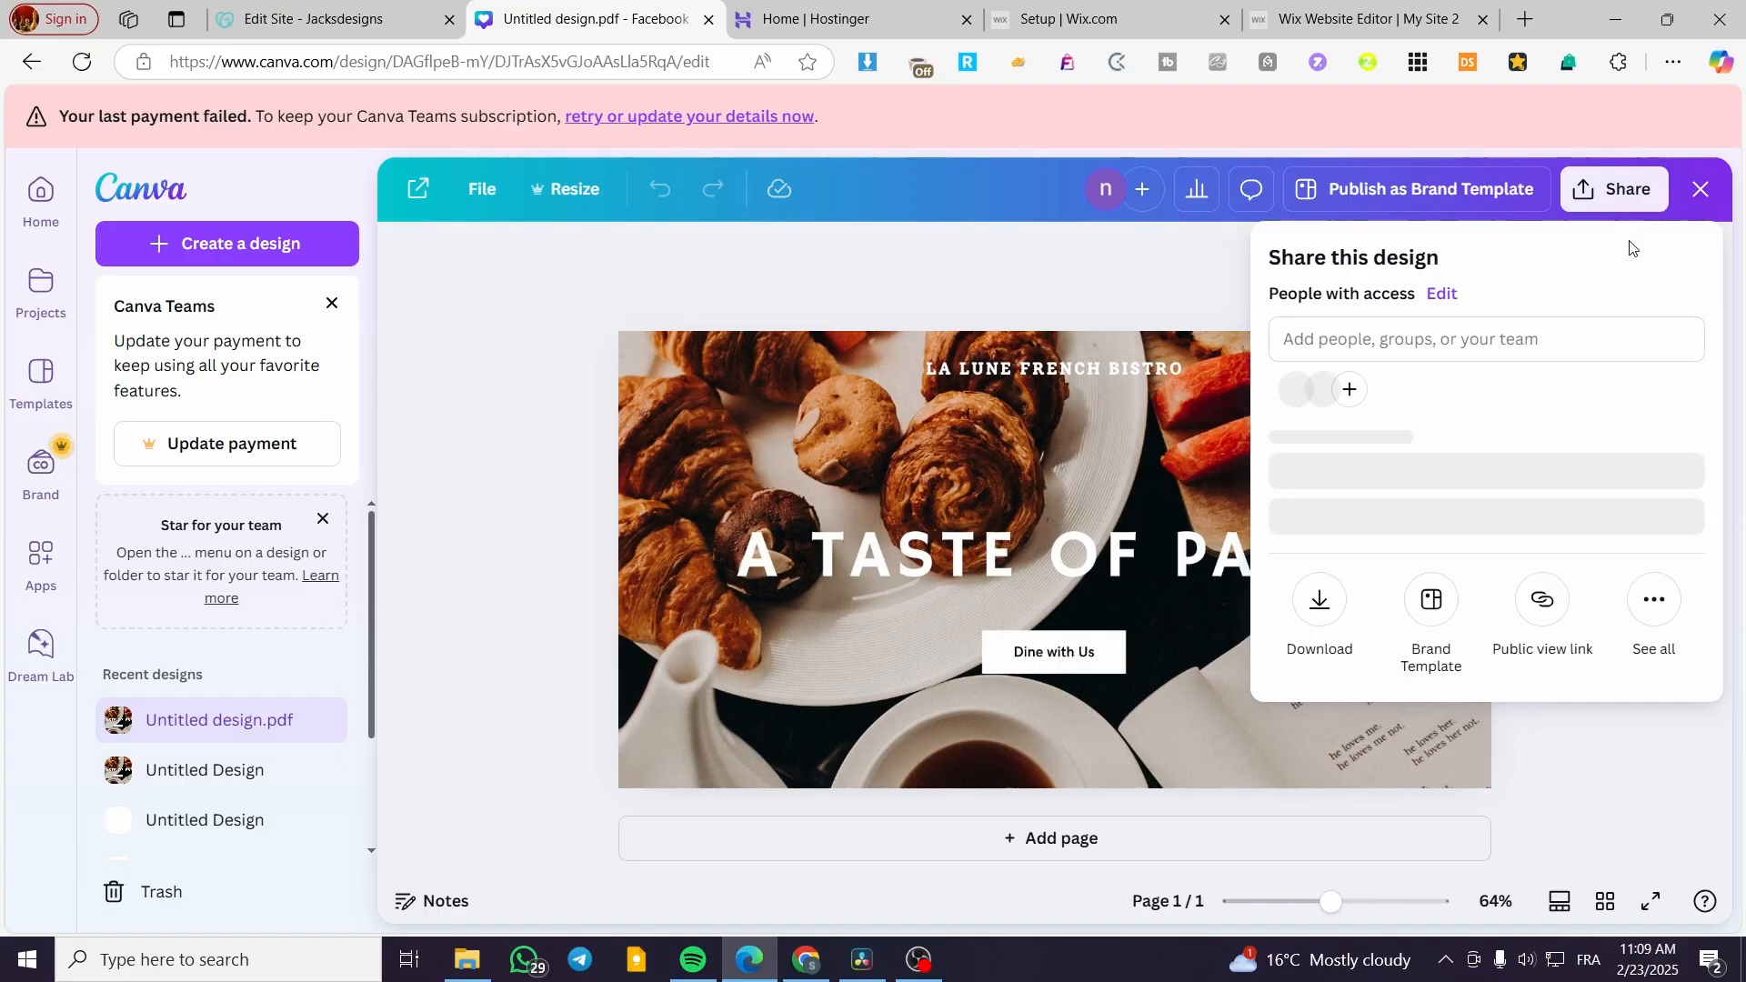
click(1320, 634)
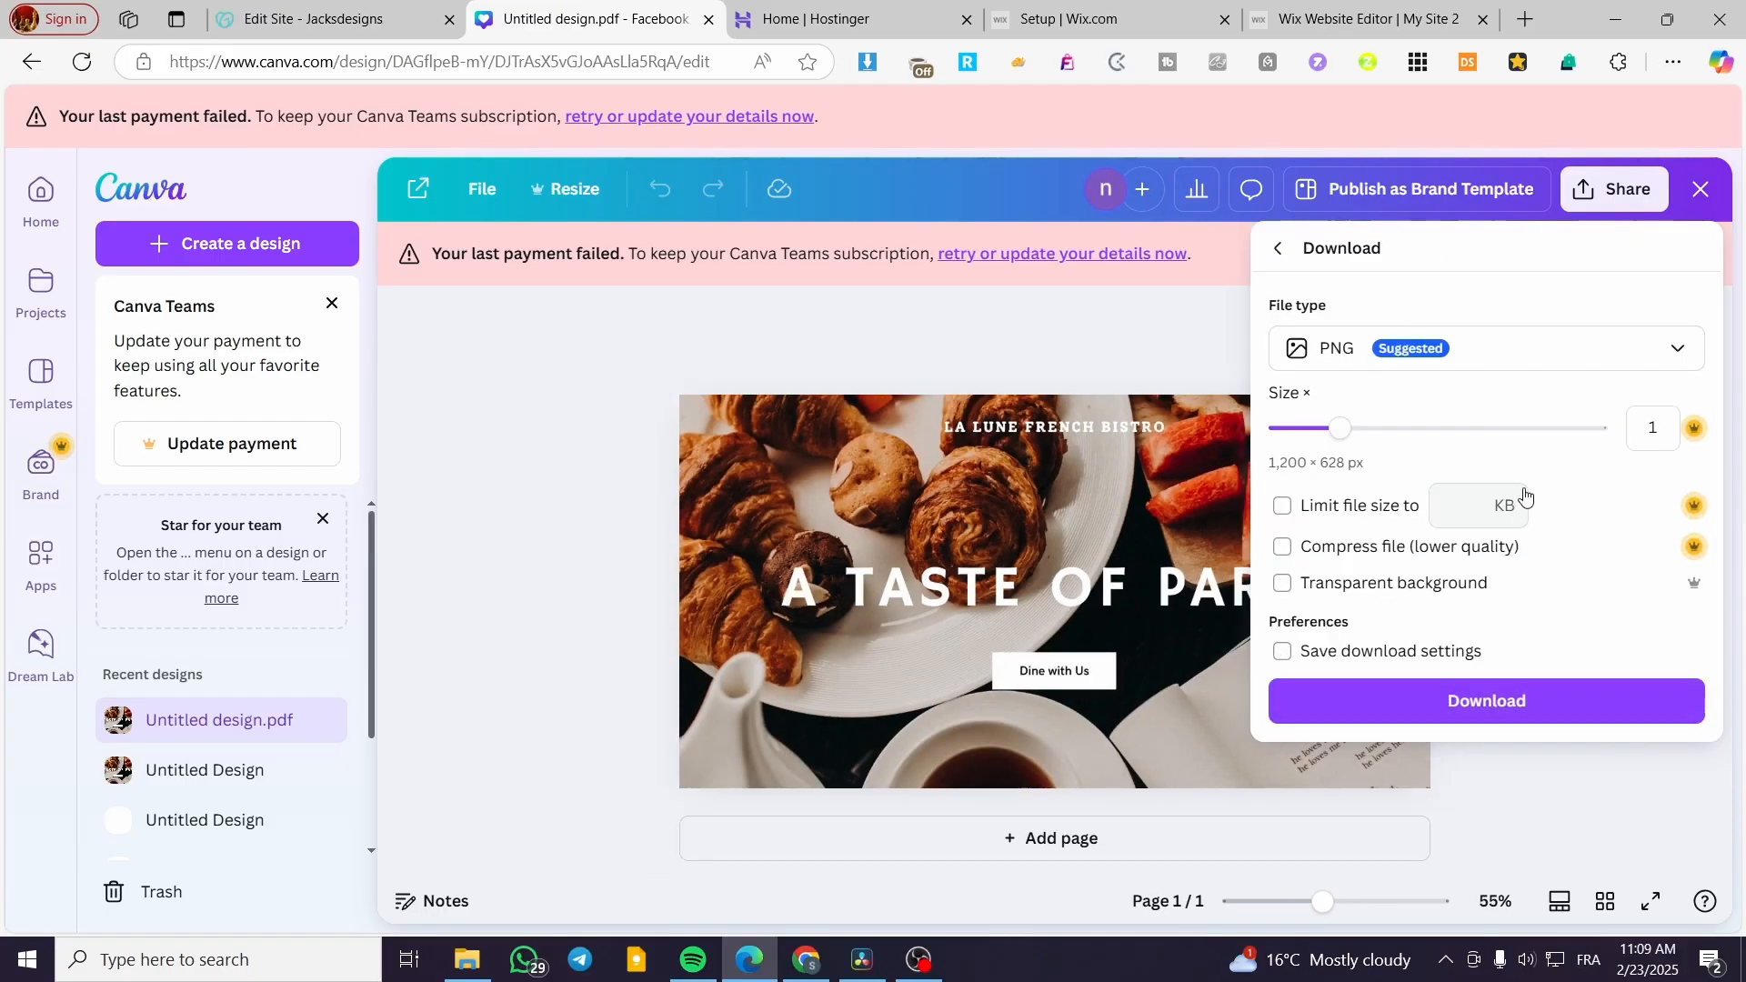
click(1492, 700)
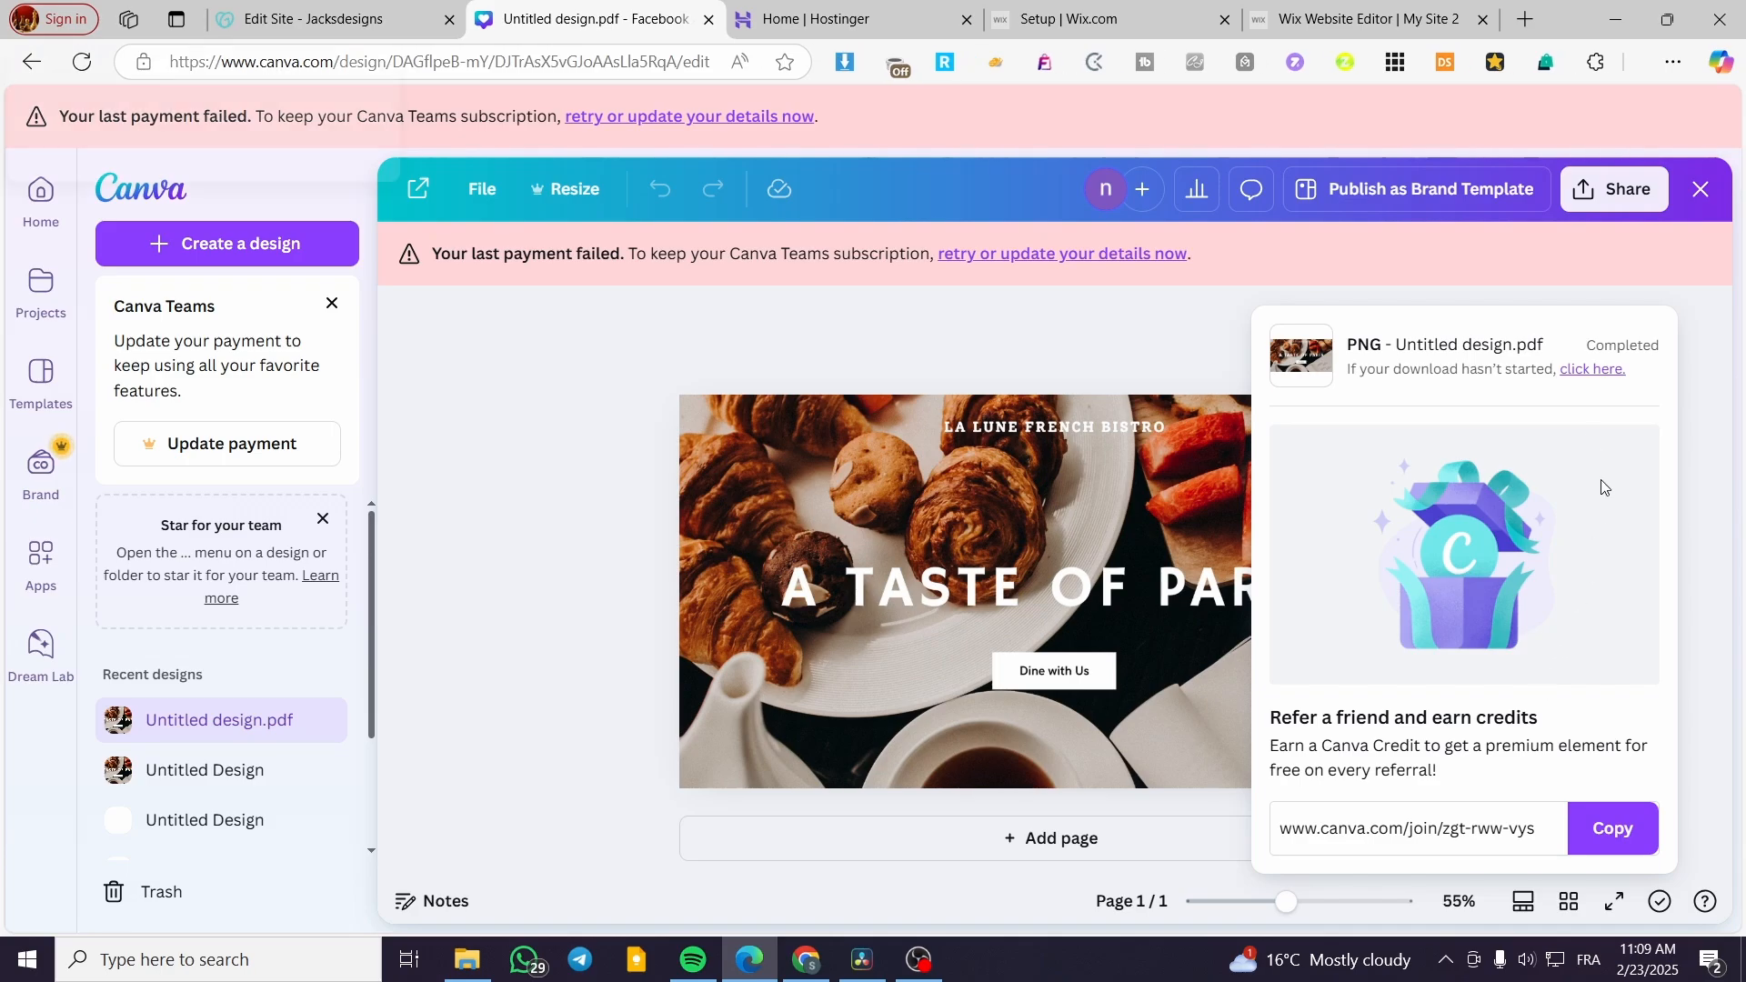
- Return to the GoDaddy site editor, upload the downloaded A Taste of Paris PNG and add it to the photo gallery
click(460, 13)
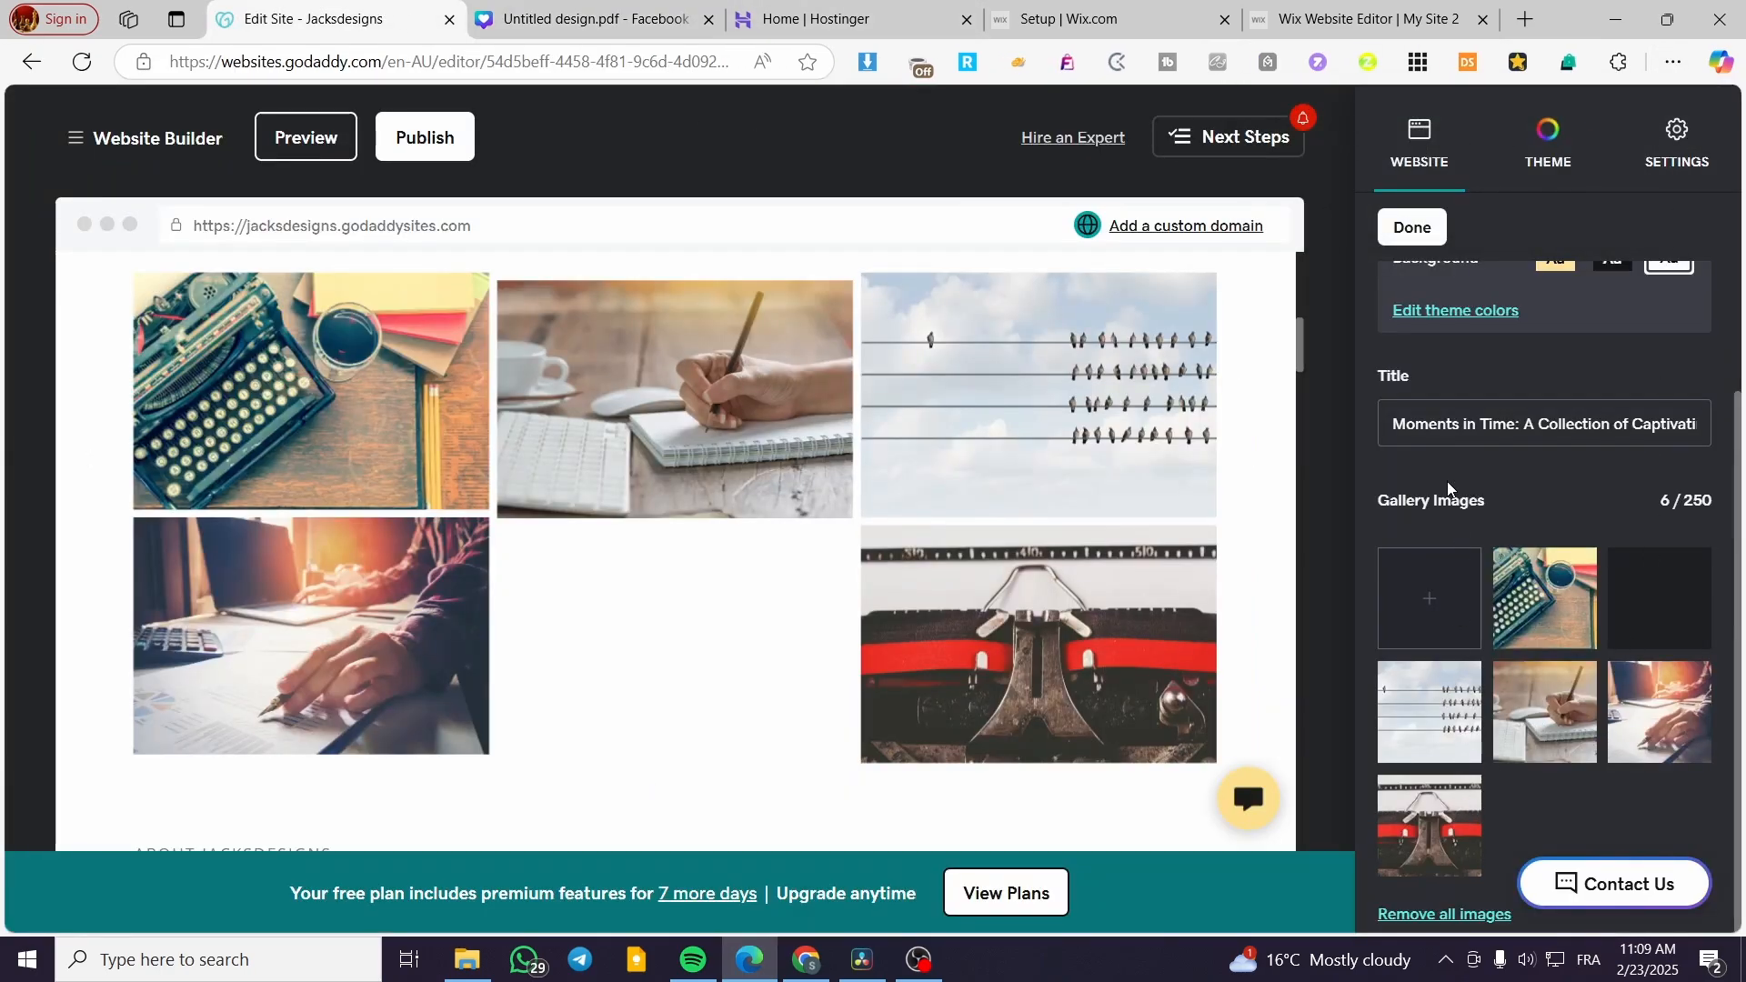
click(1423, 644)
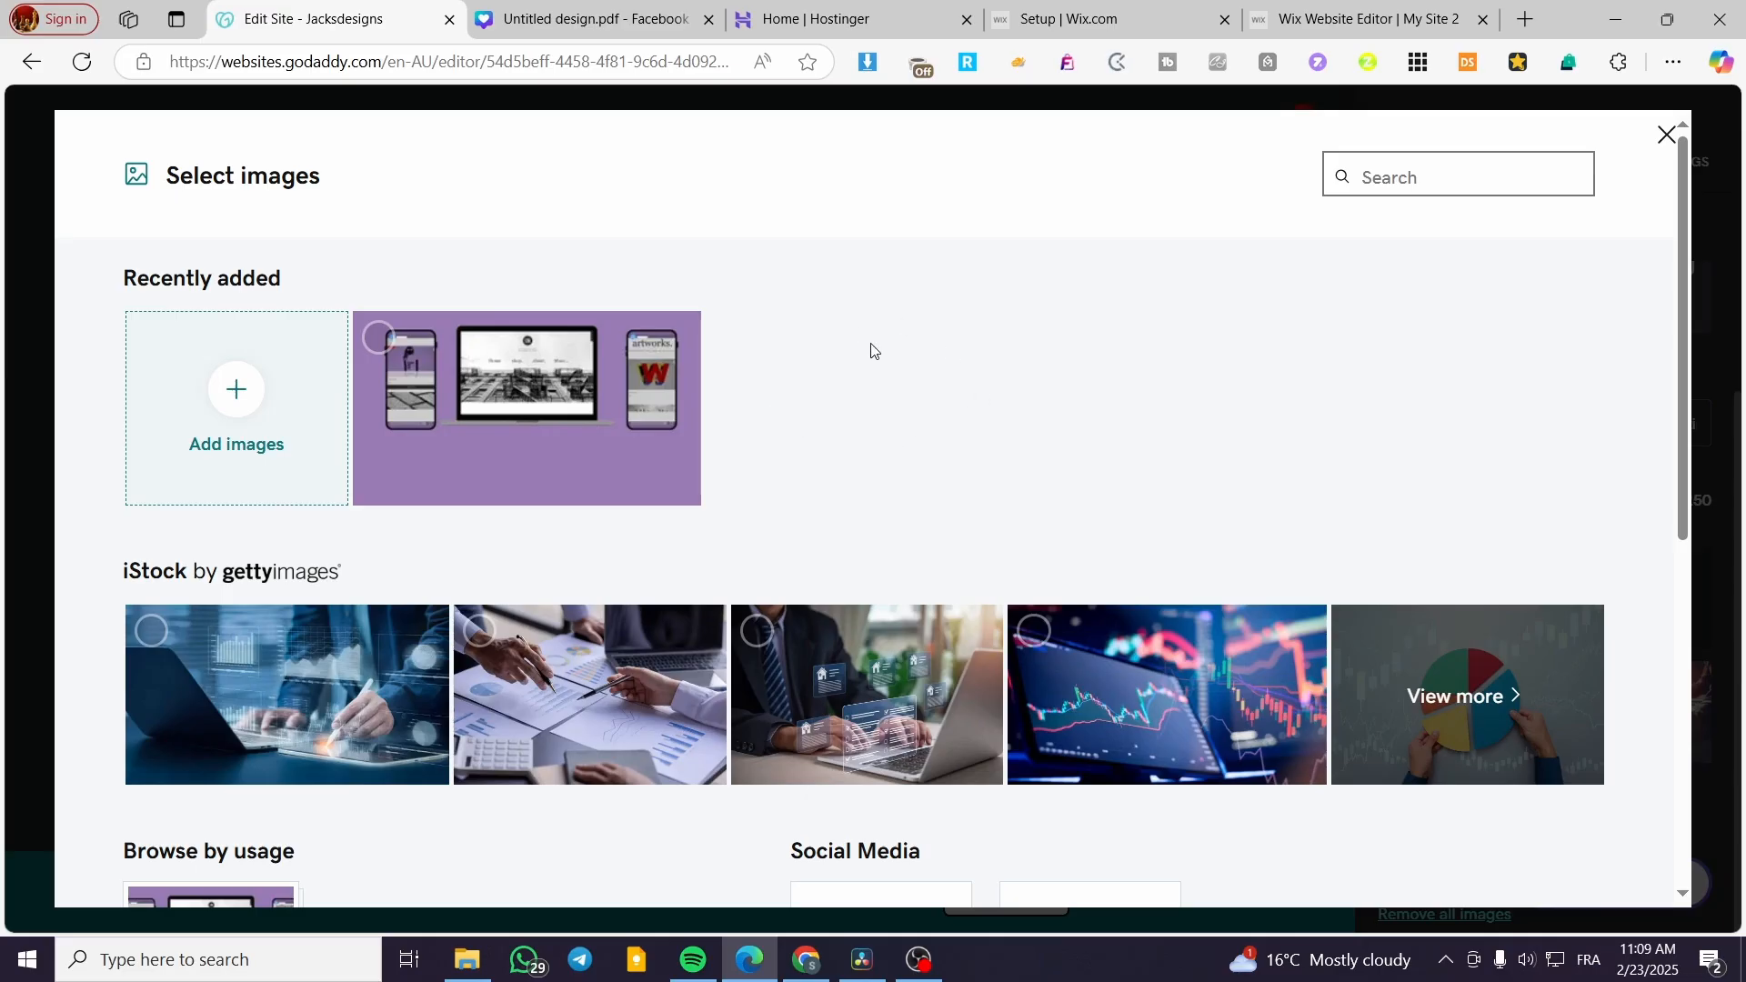
click(1673, 62)
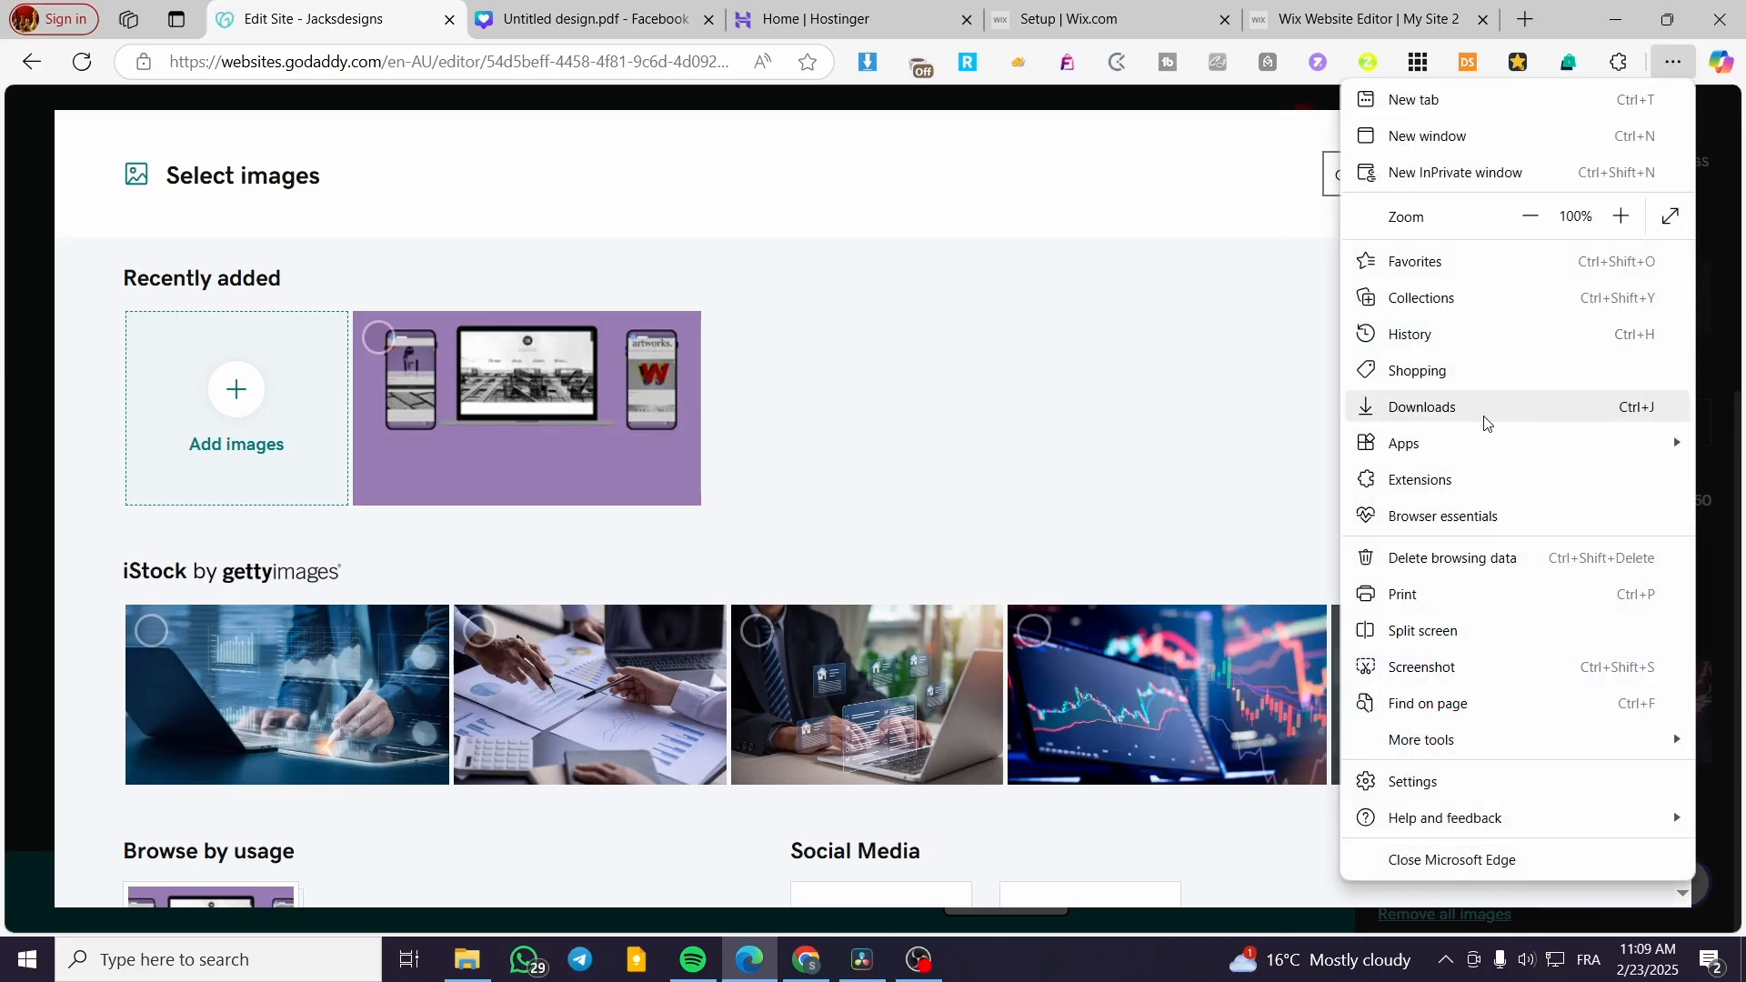
click(1423, 407)
drag(1388, 162, 829, 771)
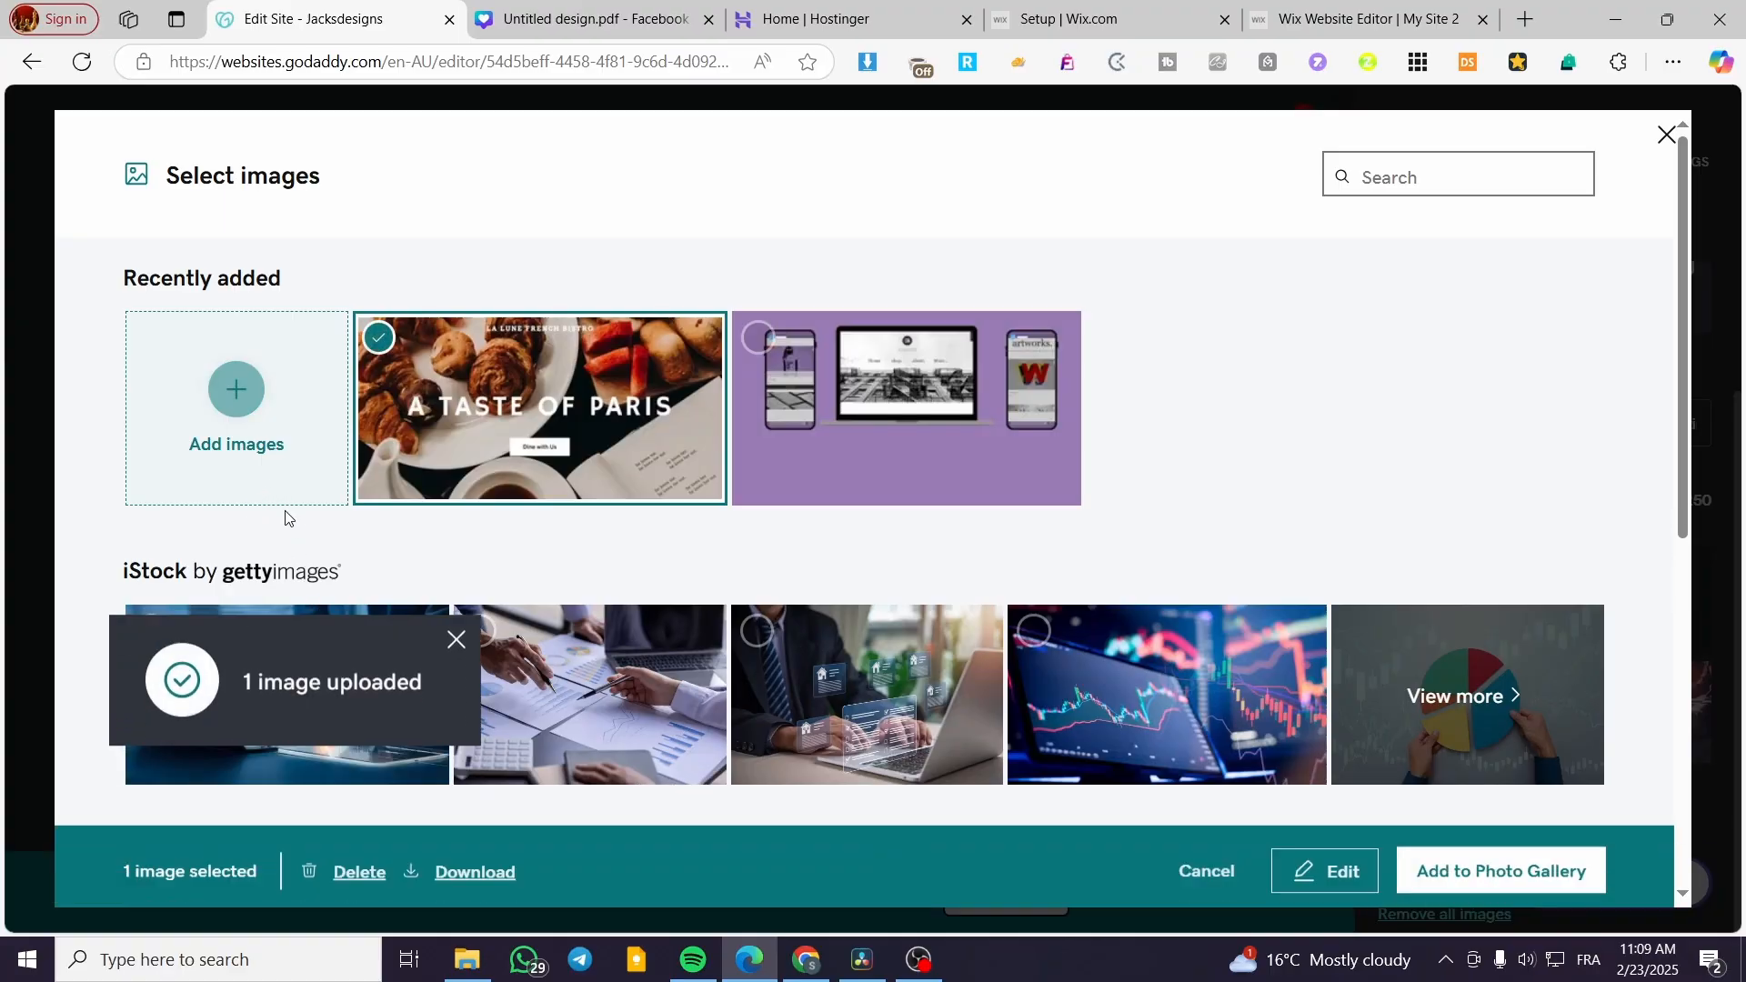
click(1502, 871)
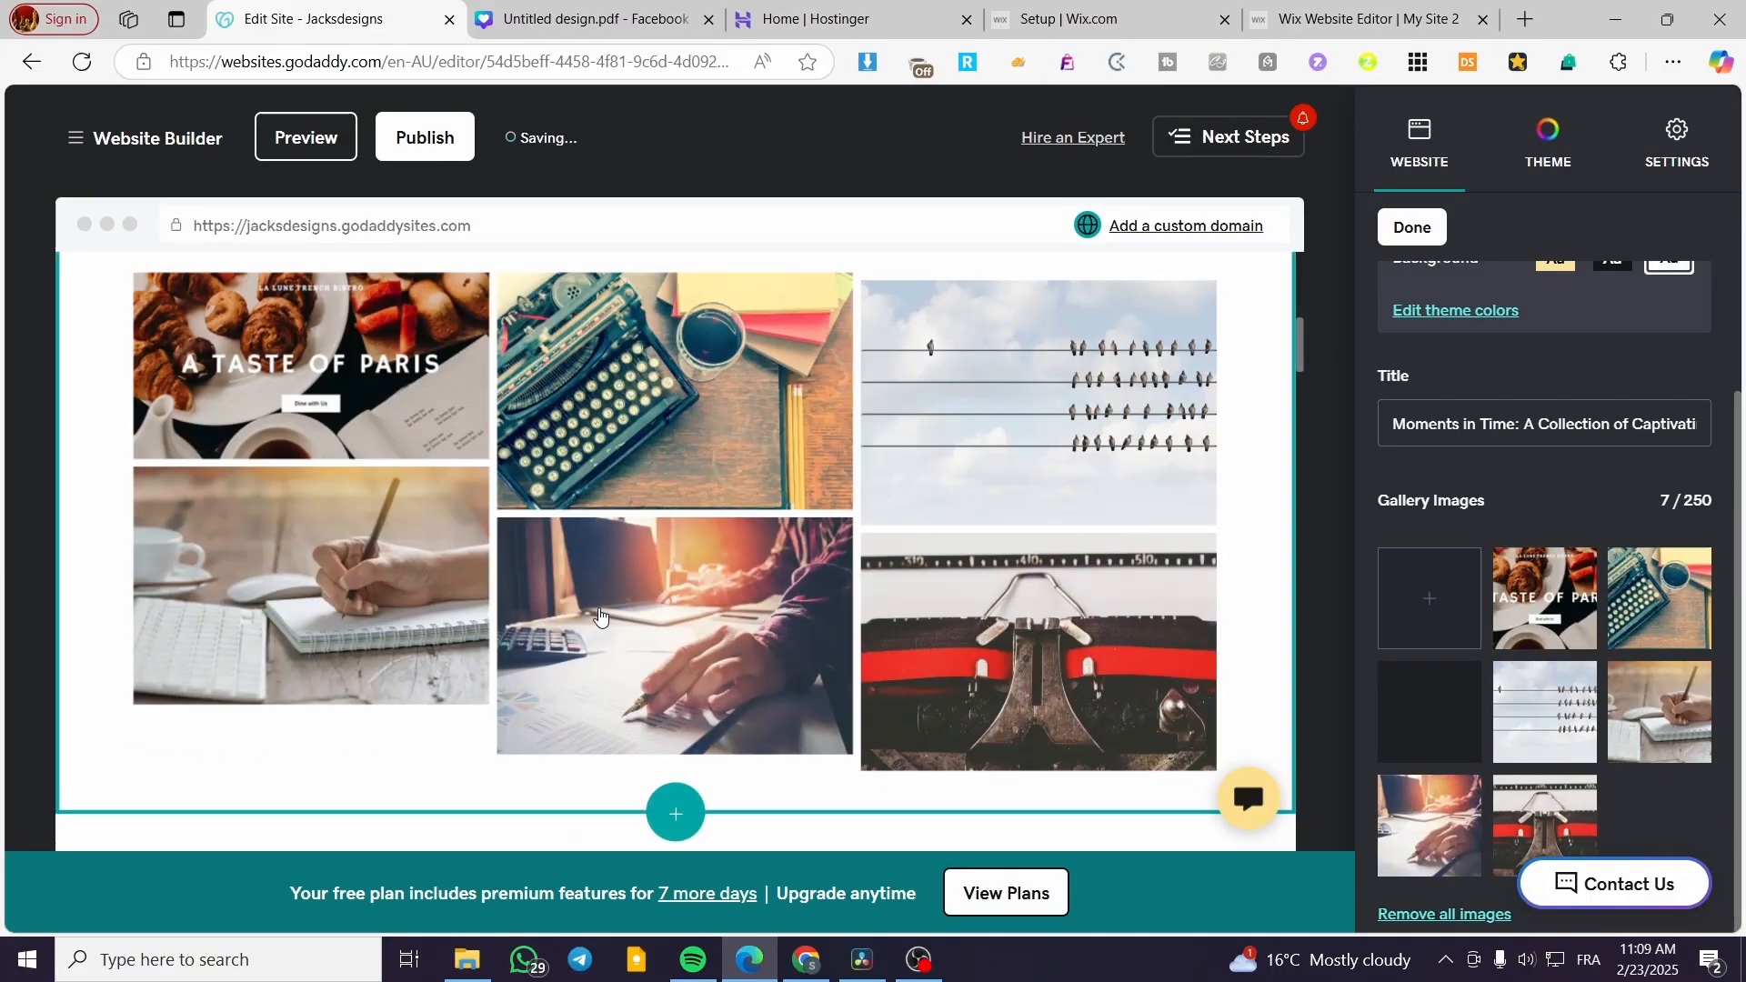
- Select the Featured Products section and open the online store setup for adding products
scroll(462, 641, down, 5)
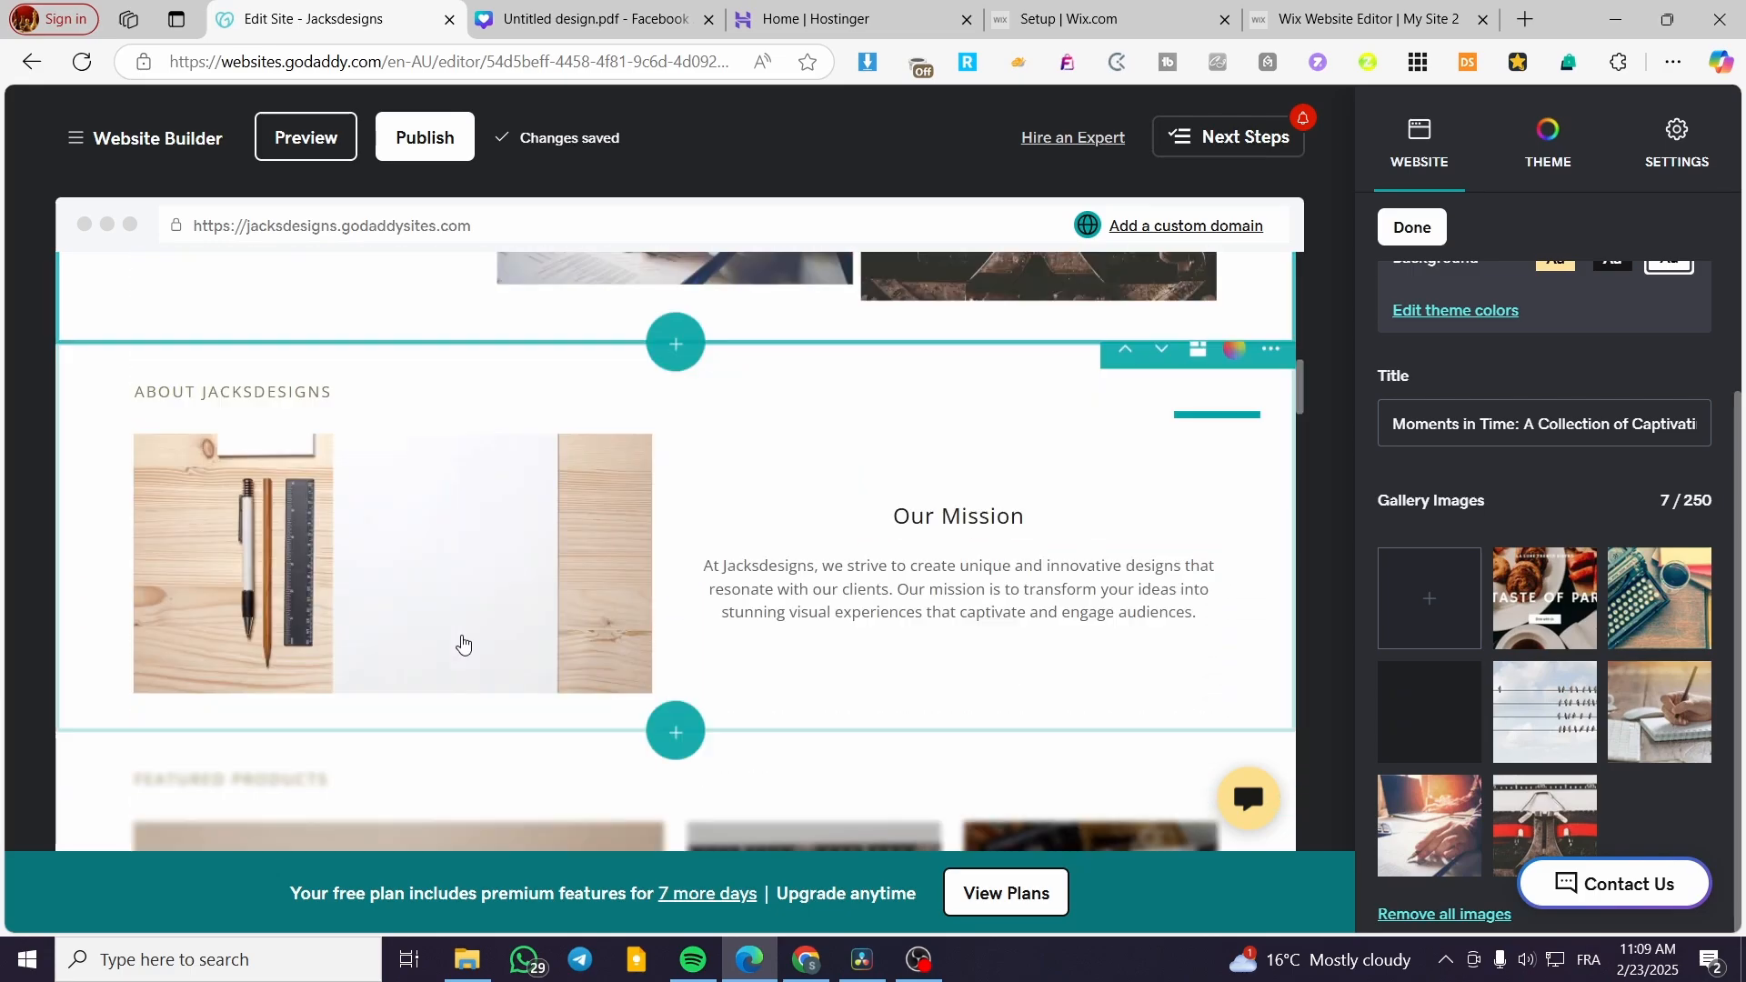
scroll(910, 583, down, 8)
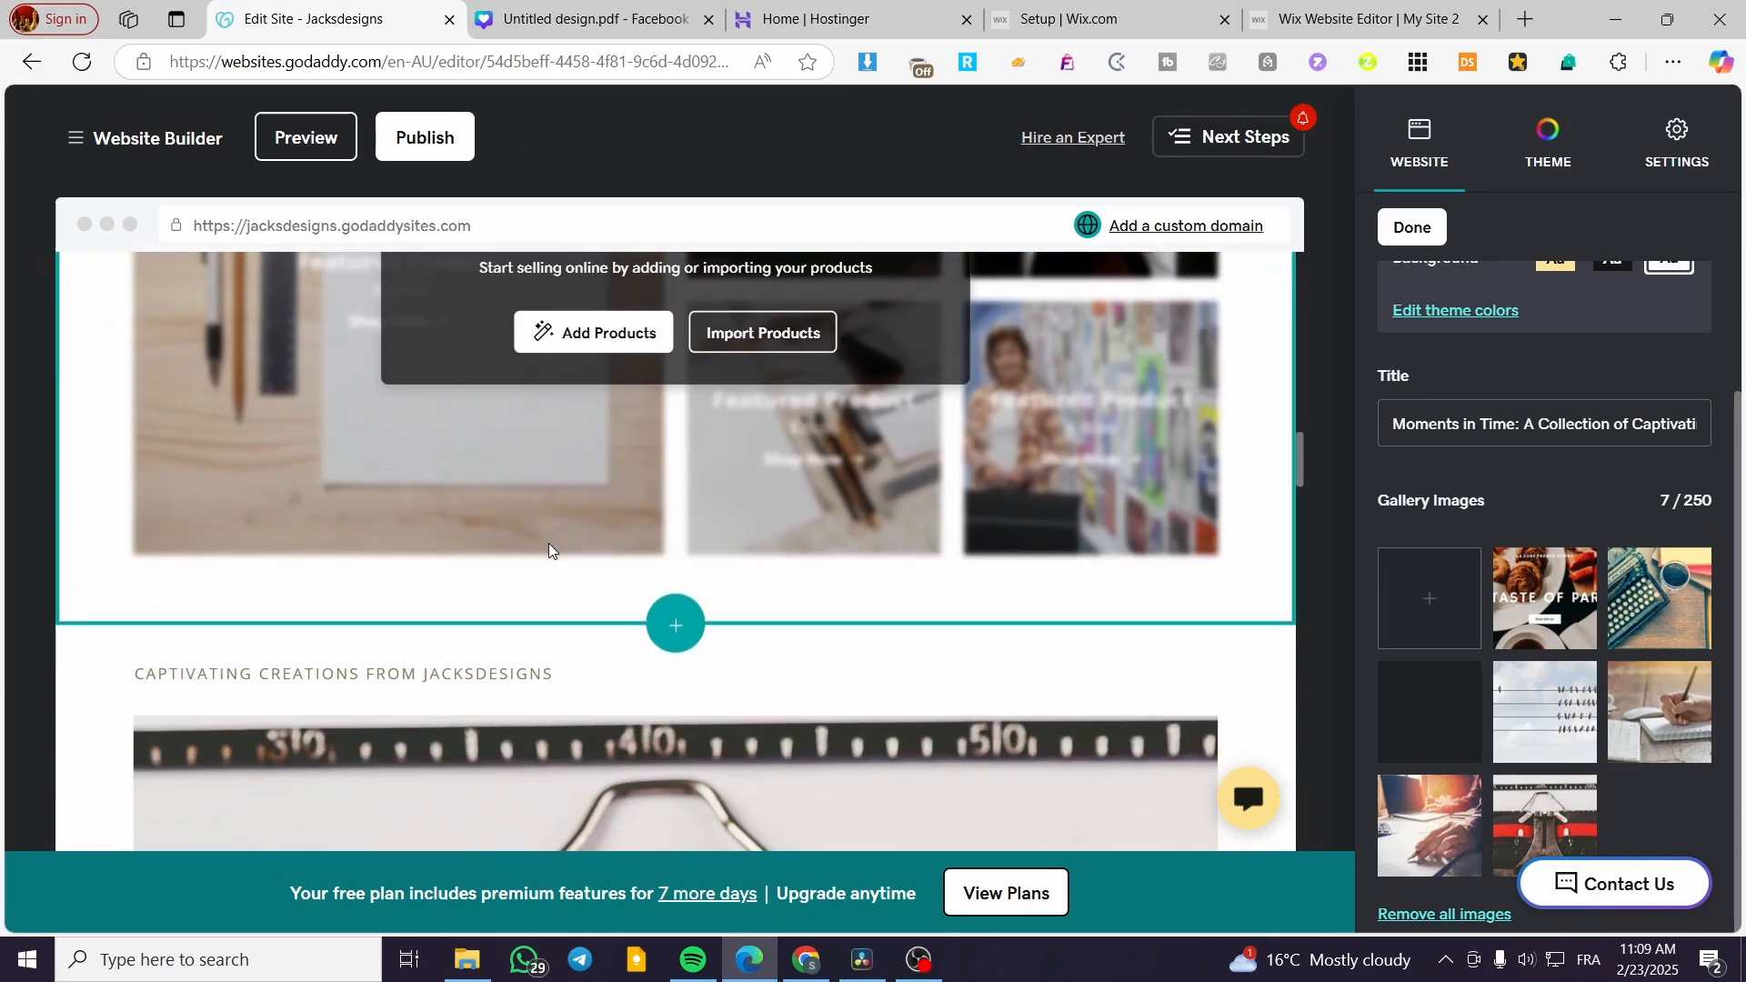
scroll(864, 559, up, 3)
click(994, 496)
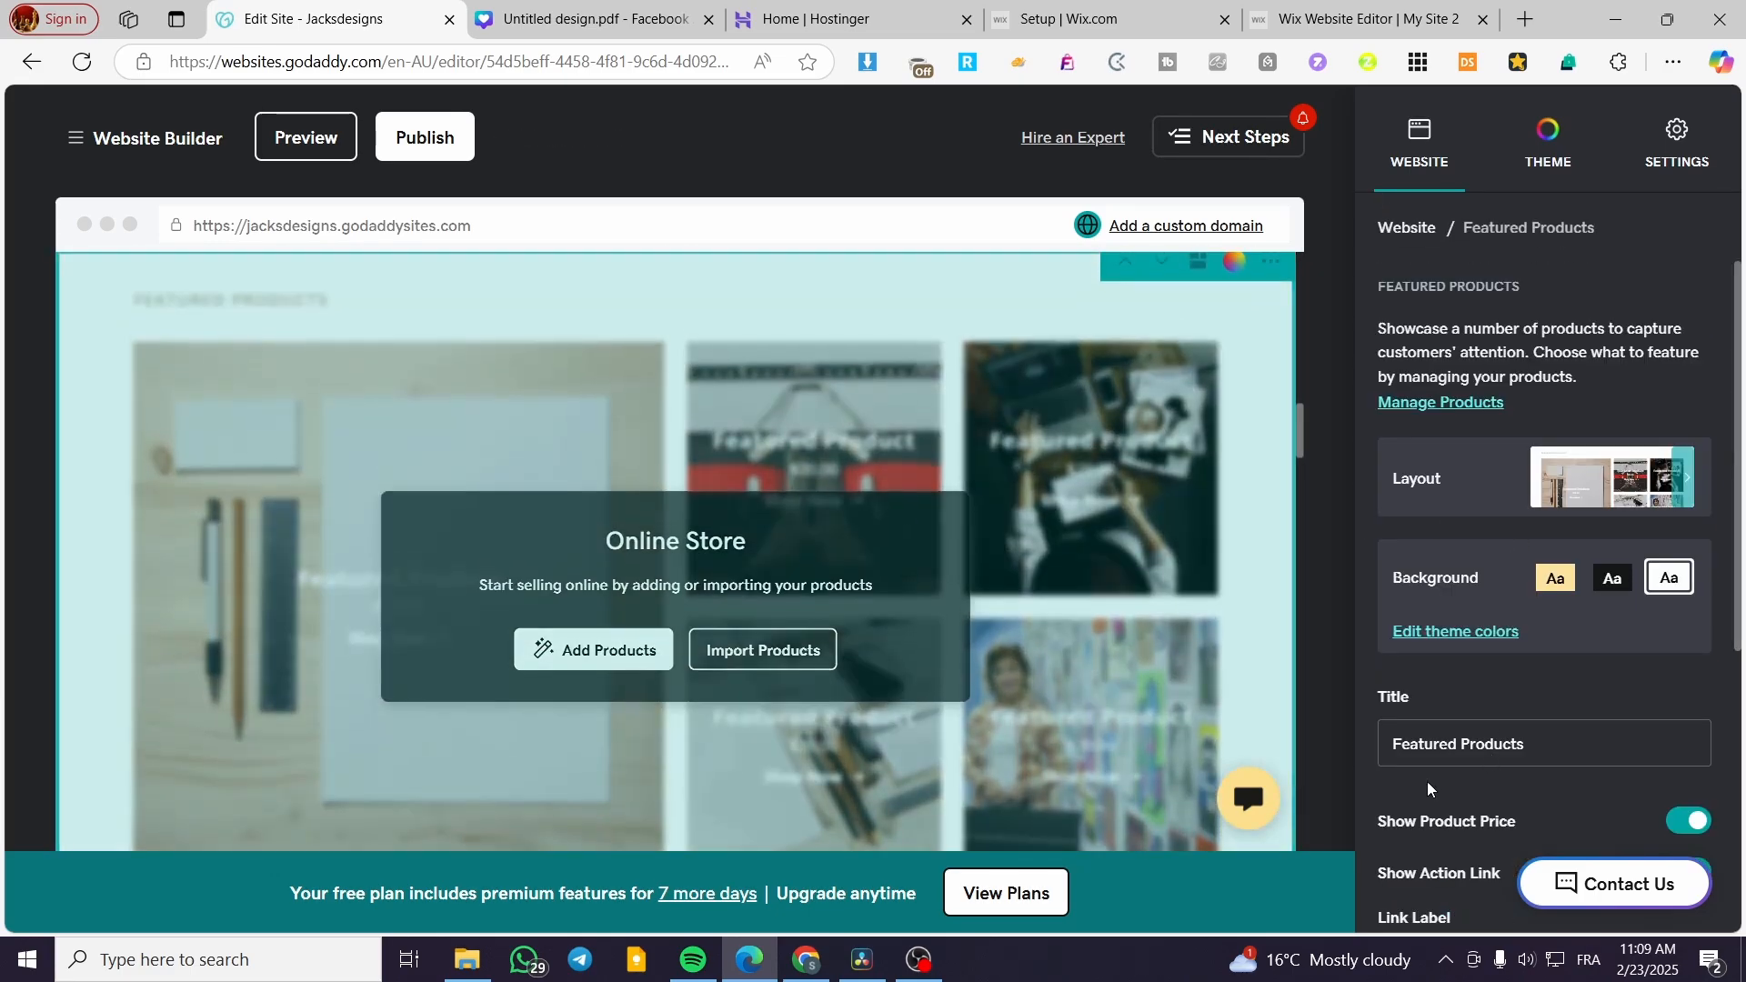
click(638, 690)
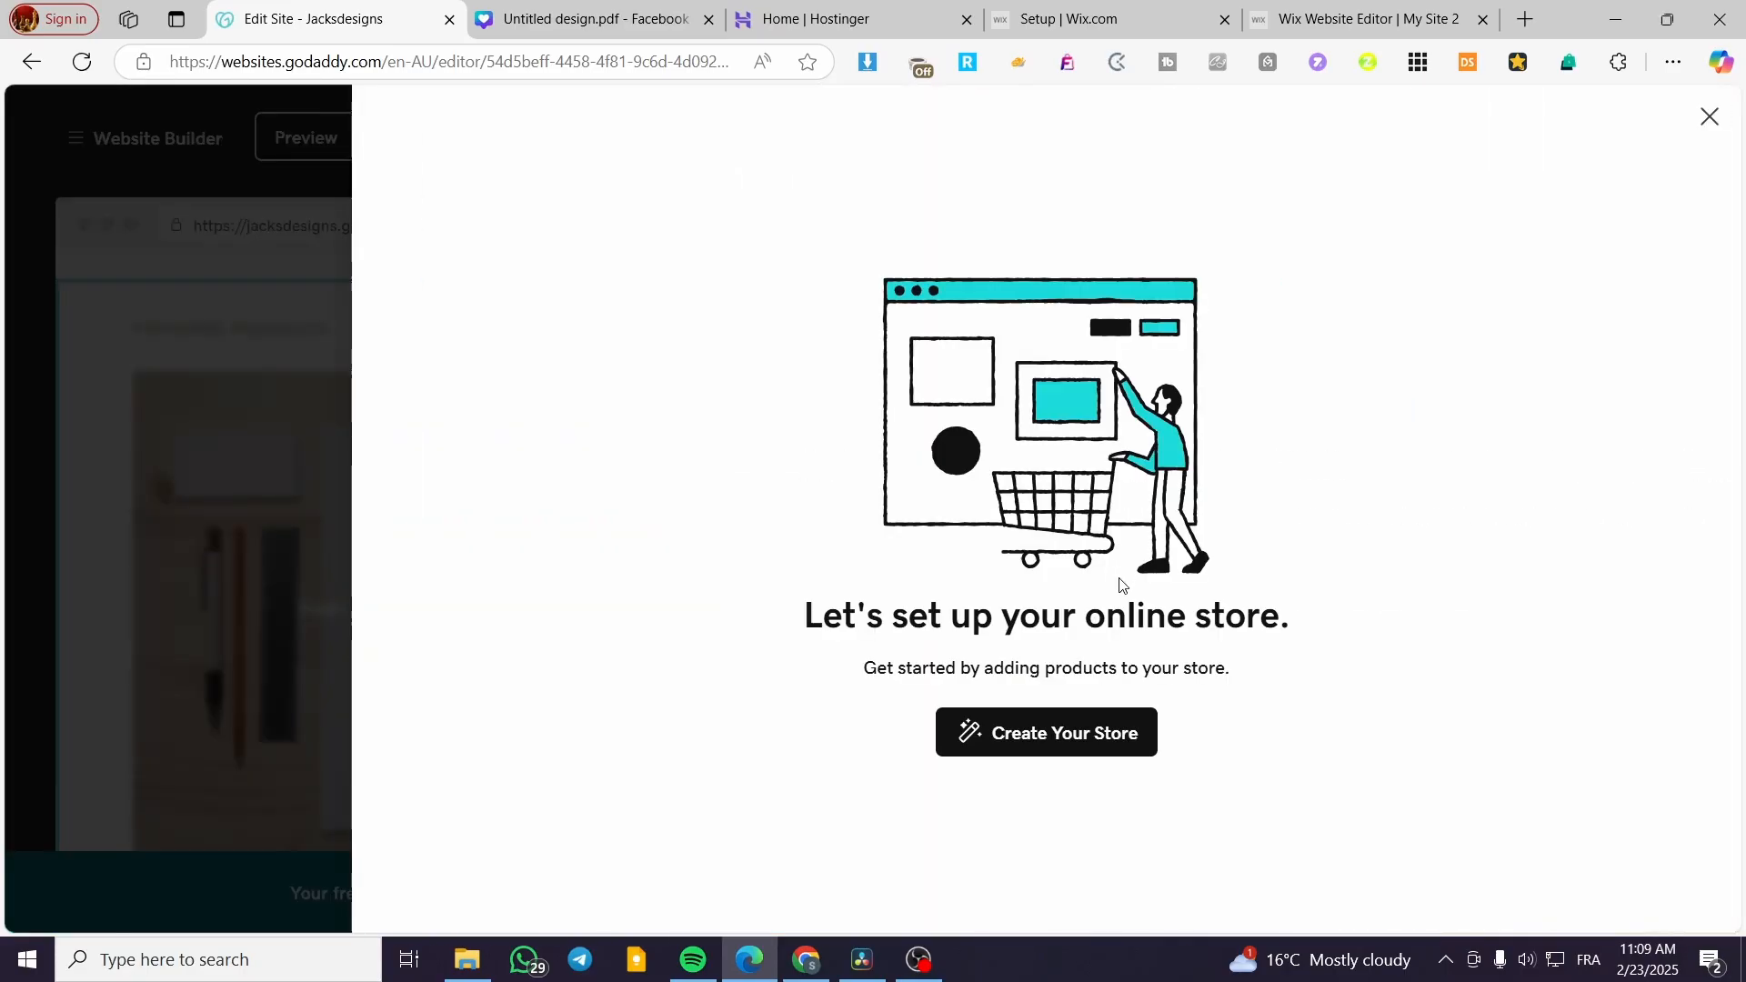
- Start adding a product manually to the online store, choosing the Digital type and naming it Color Kits
click(1059, 741)
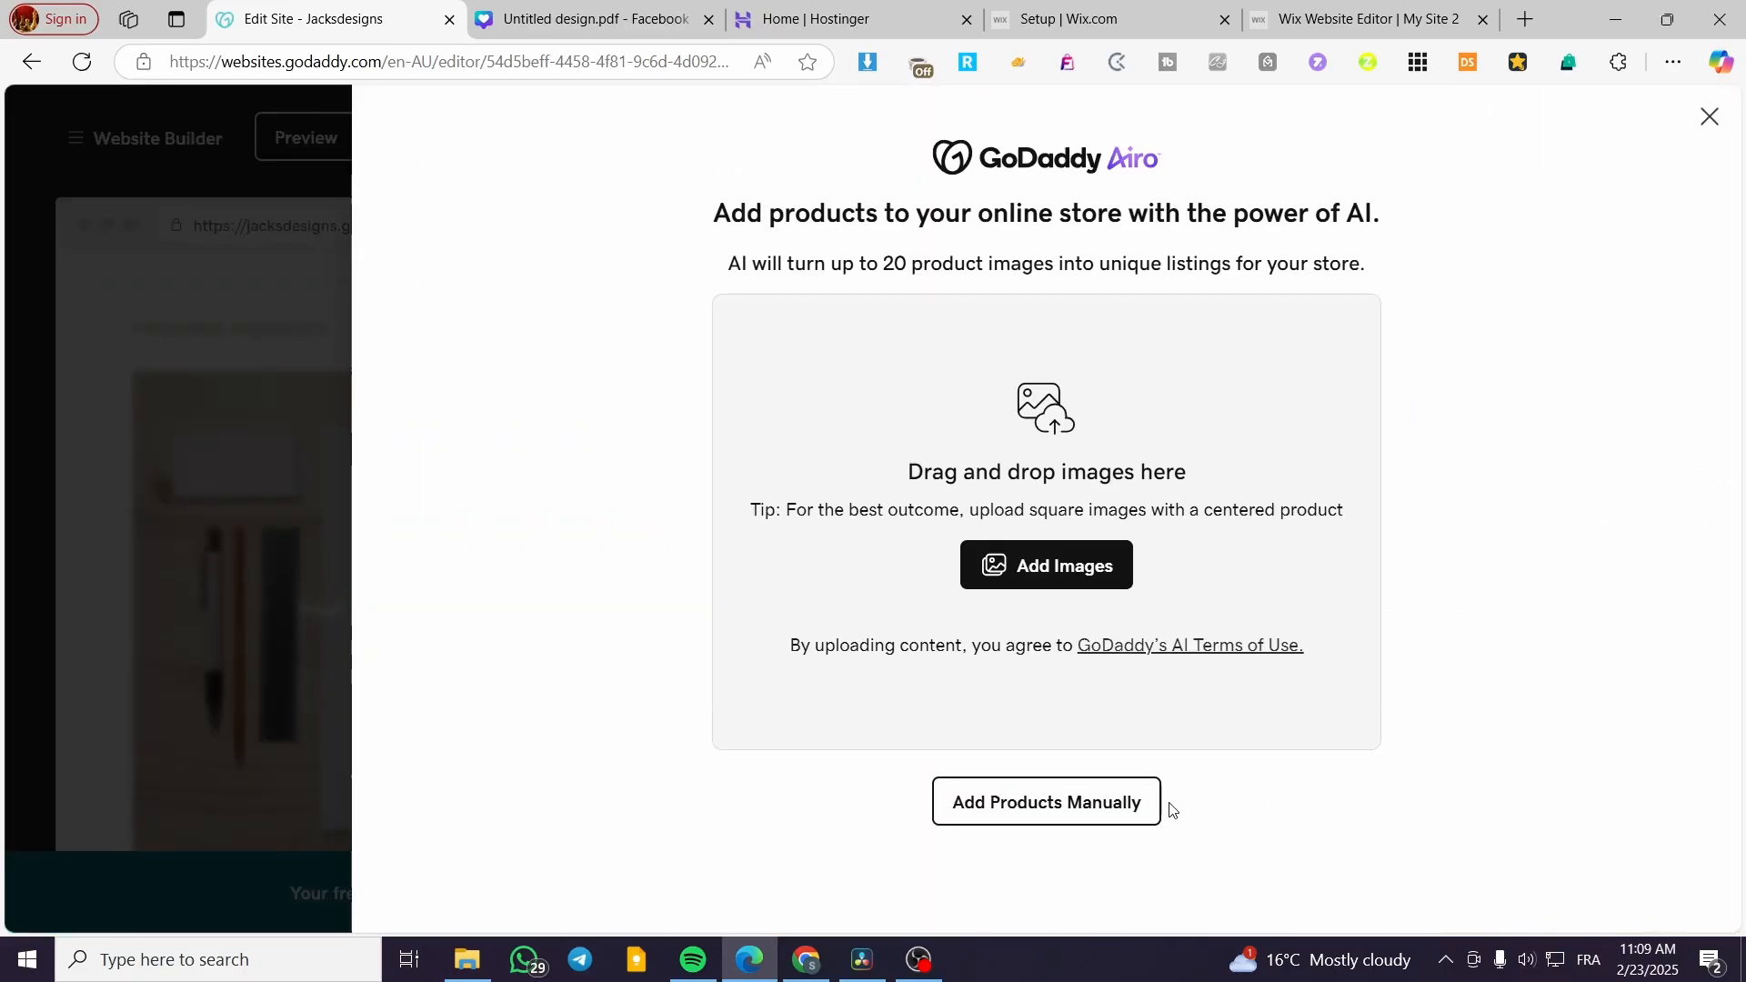
click(1088, 796)
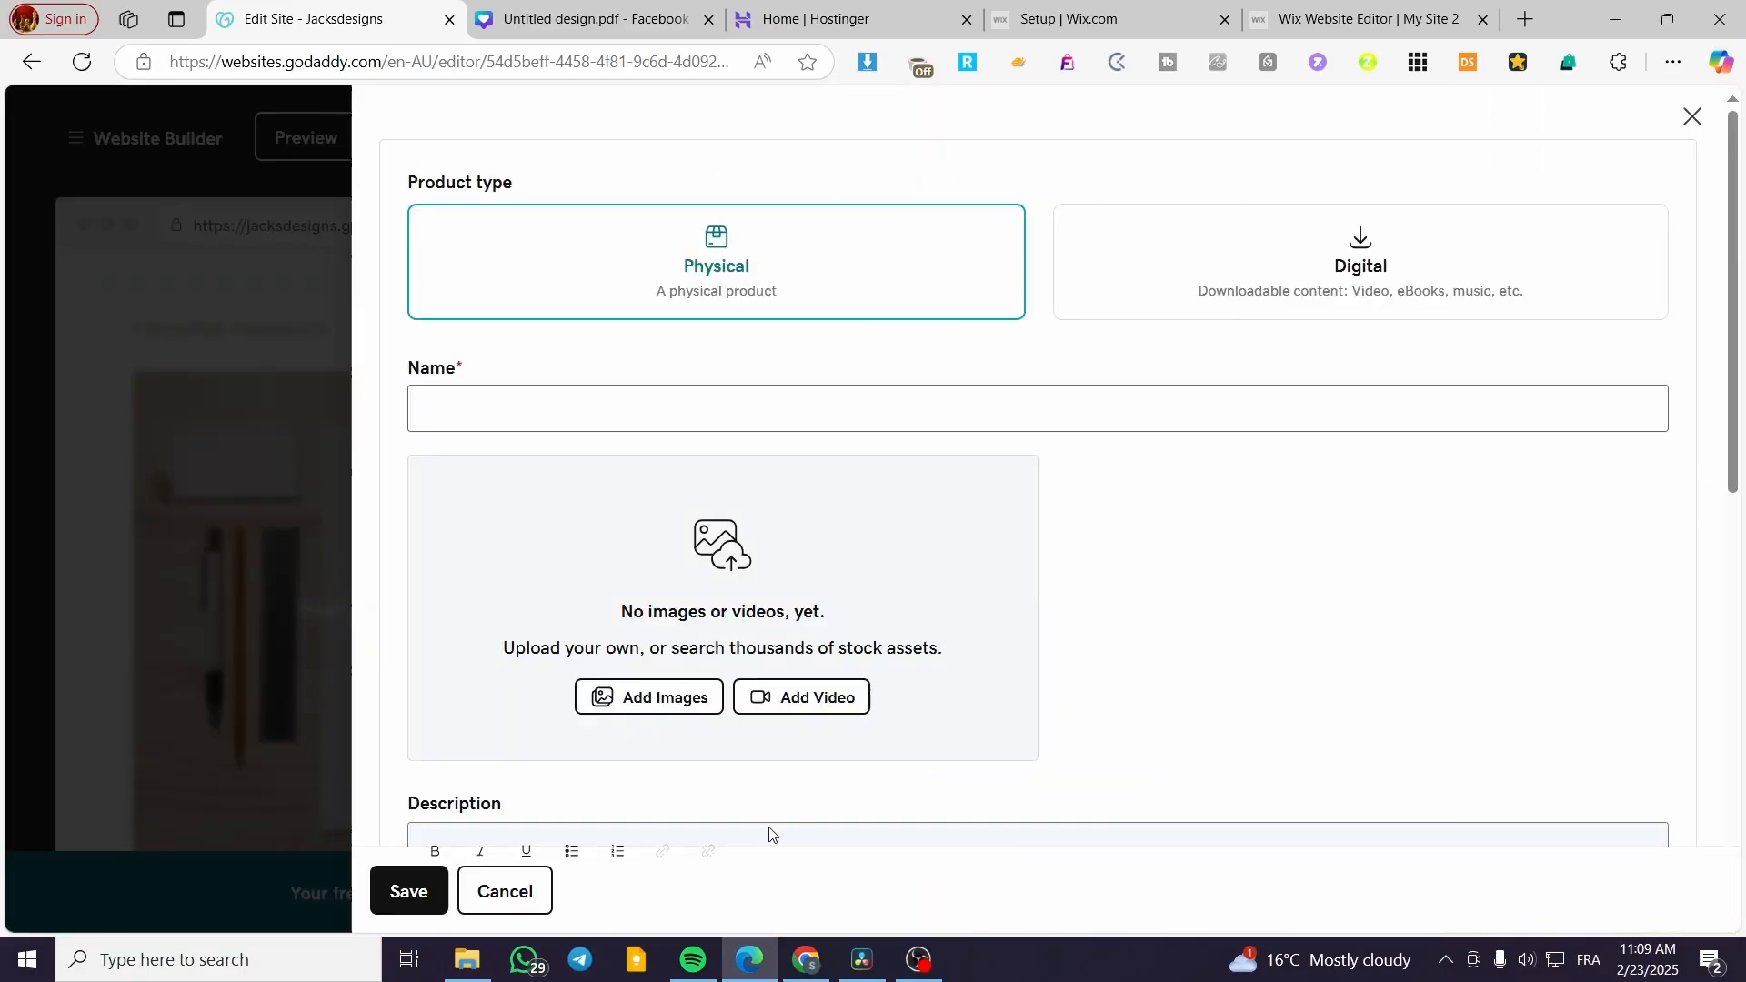
click(1455, 277)
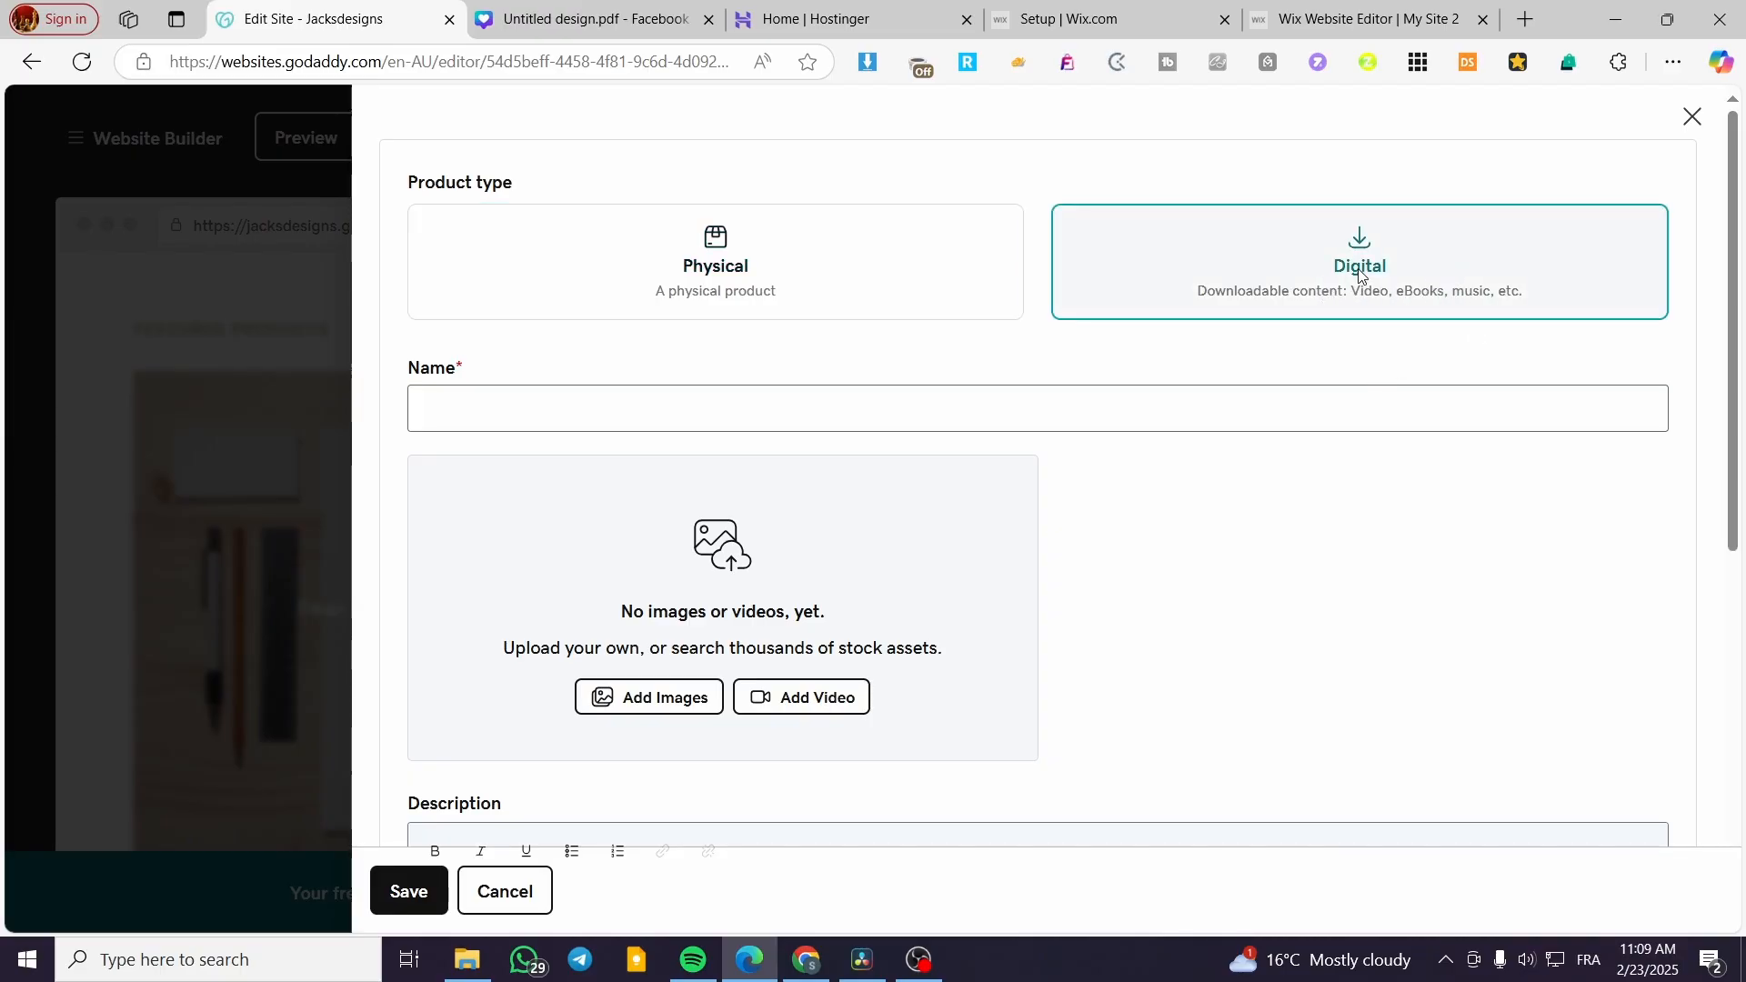
click(516, 417)
click(788, 451)
scroll(647, 582, down, 3)
scroll(767, 615, down, 5)
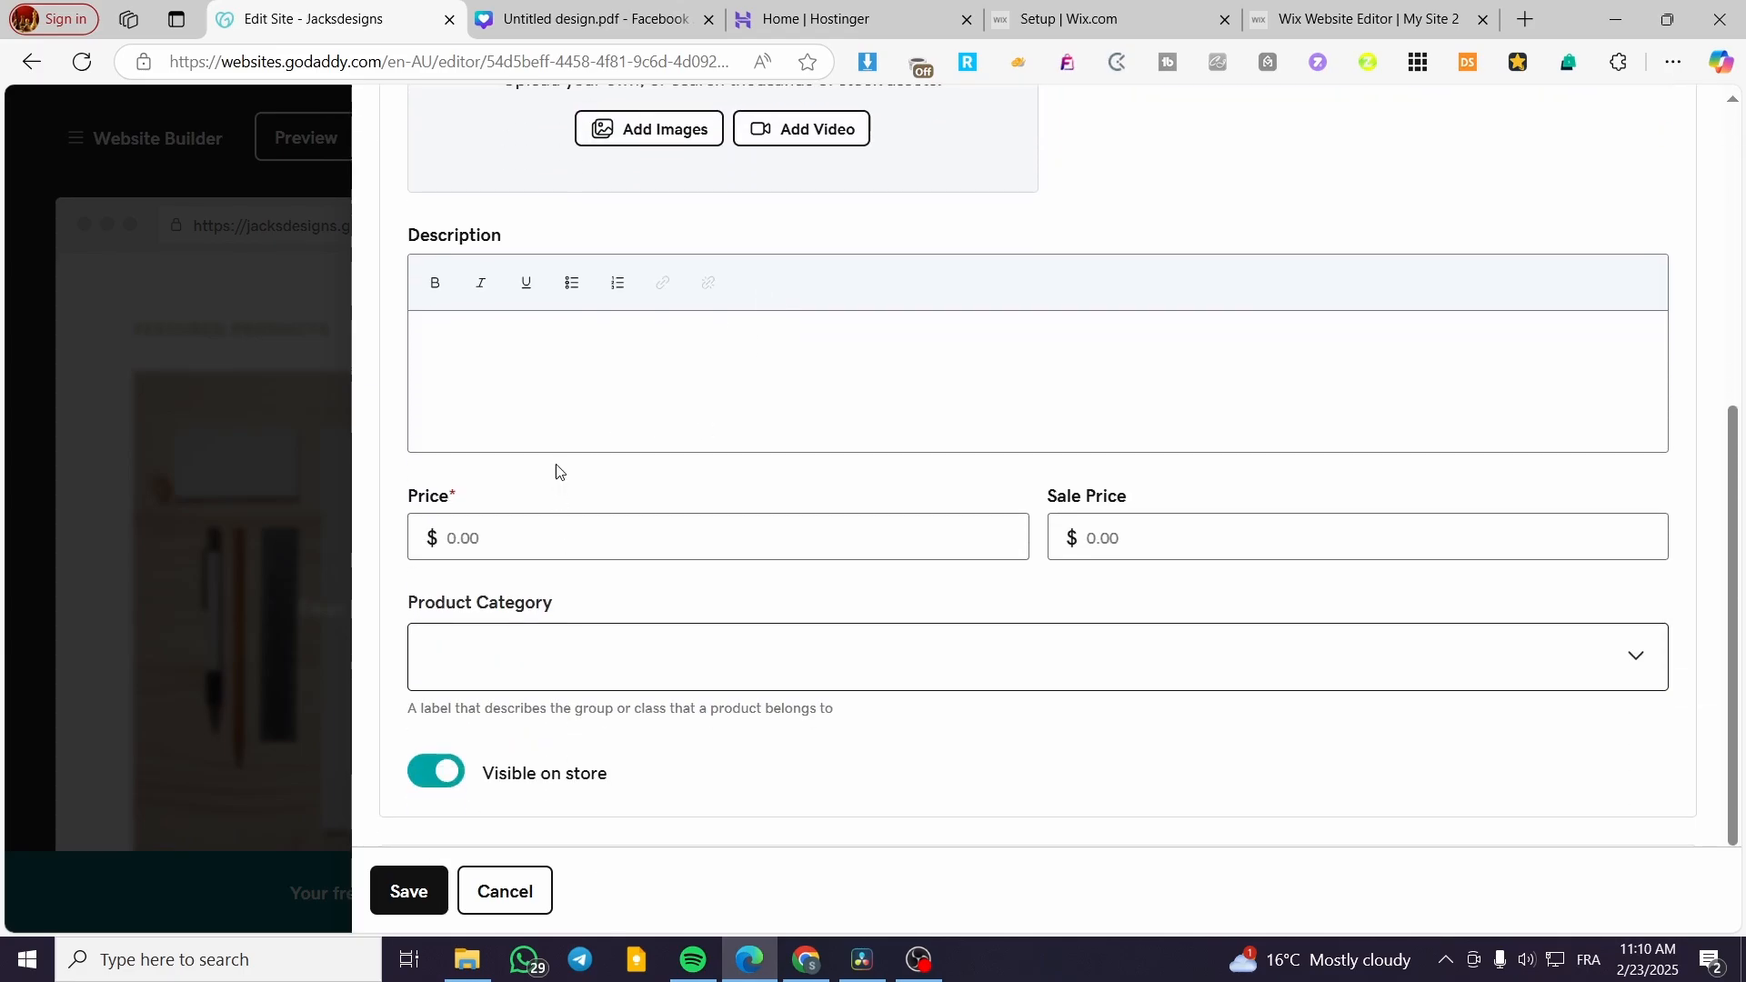
click(575, 368)
scroll(591, 575, up, 6)
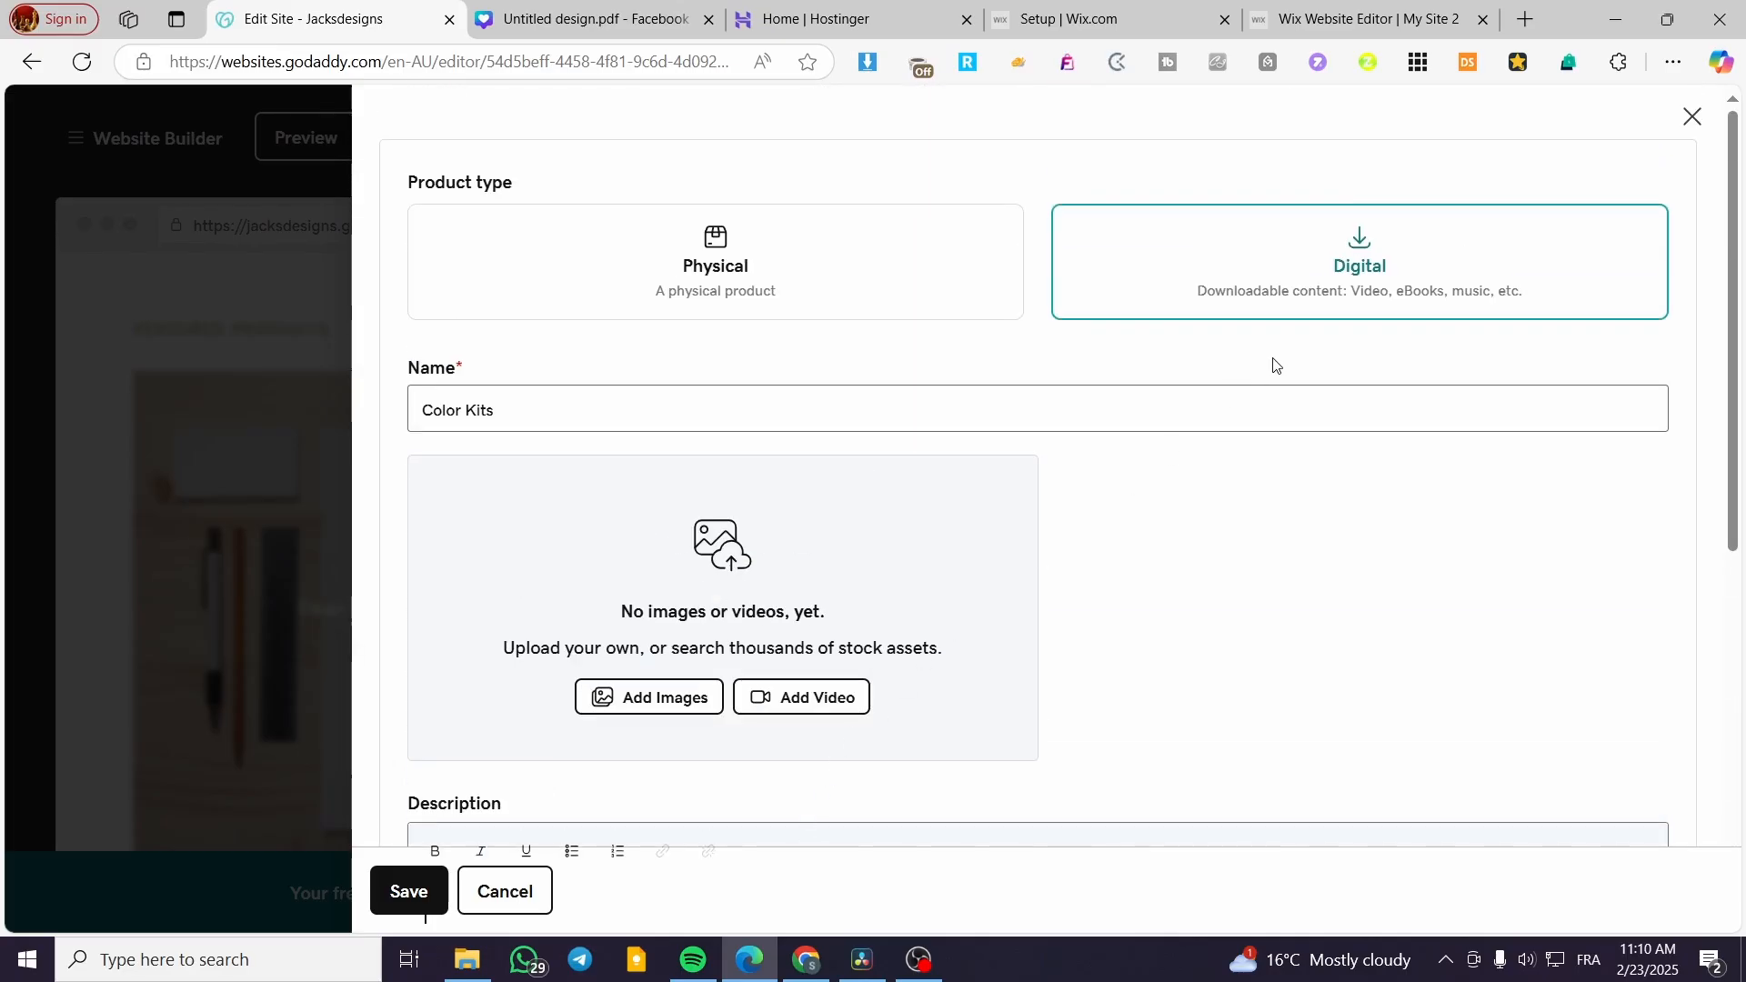
- Check the form for adding a new product category and close it without entering anything
scroll(803, 706, down, 8)
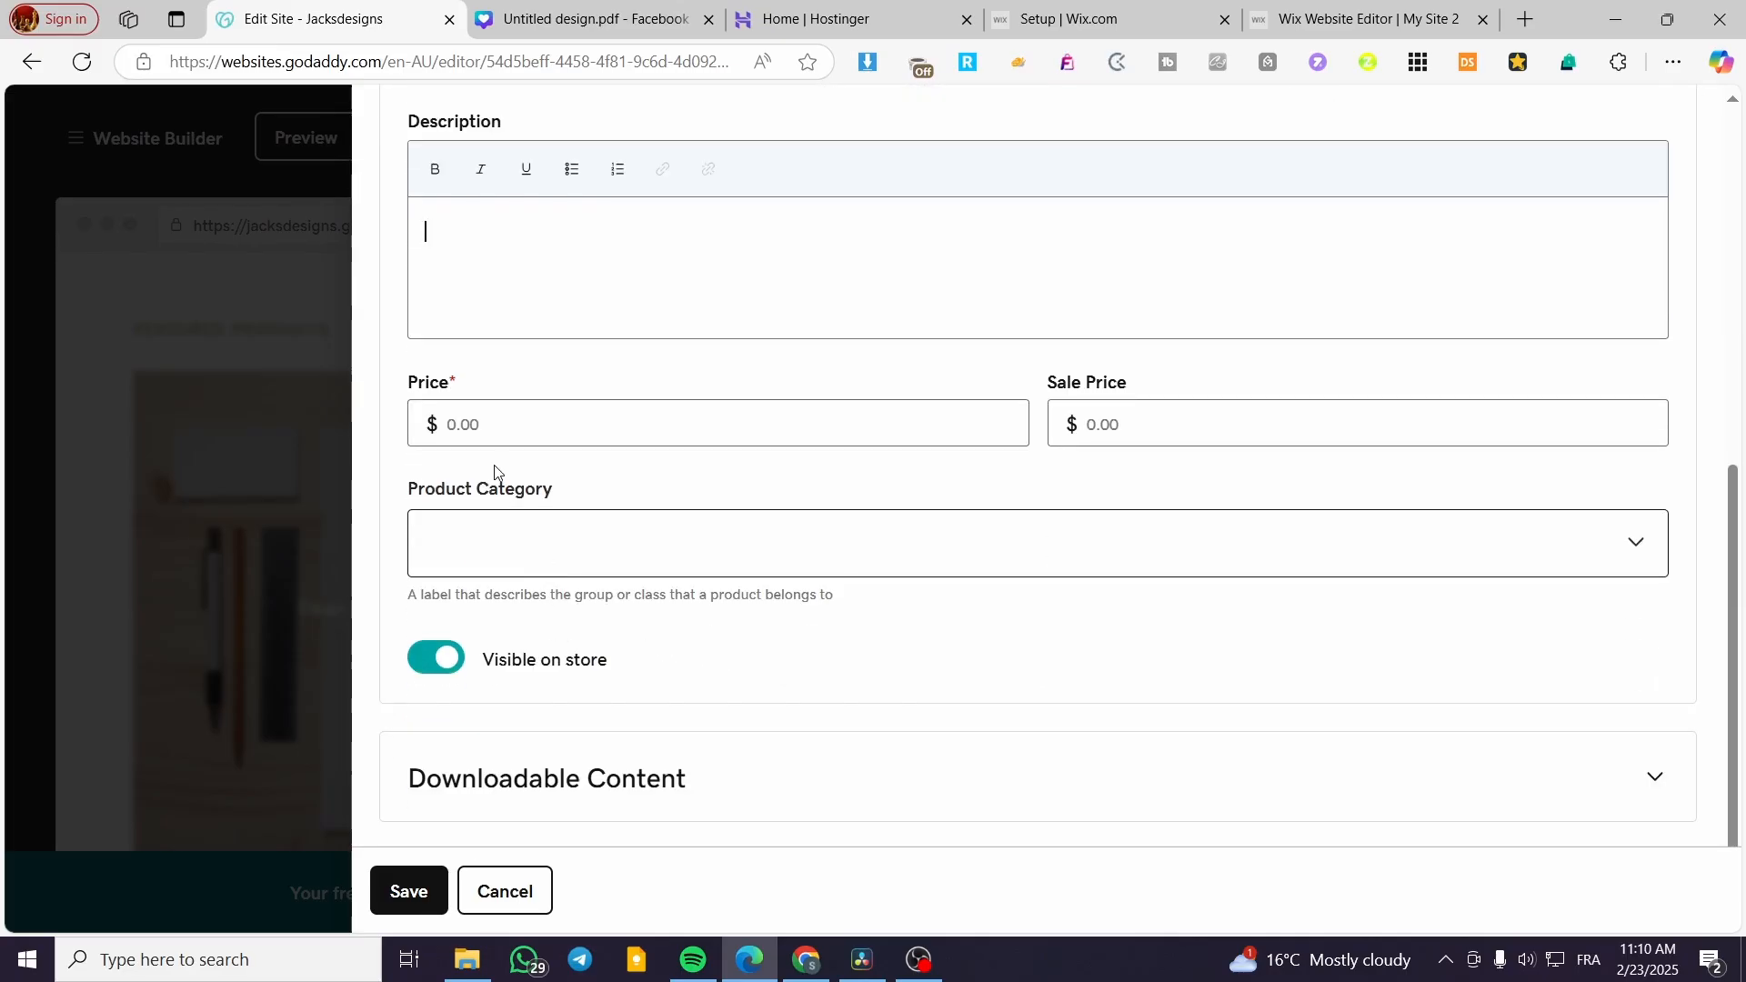
click(1066, 526)
click(472, 616)
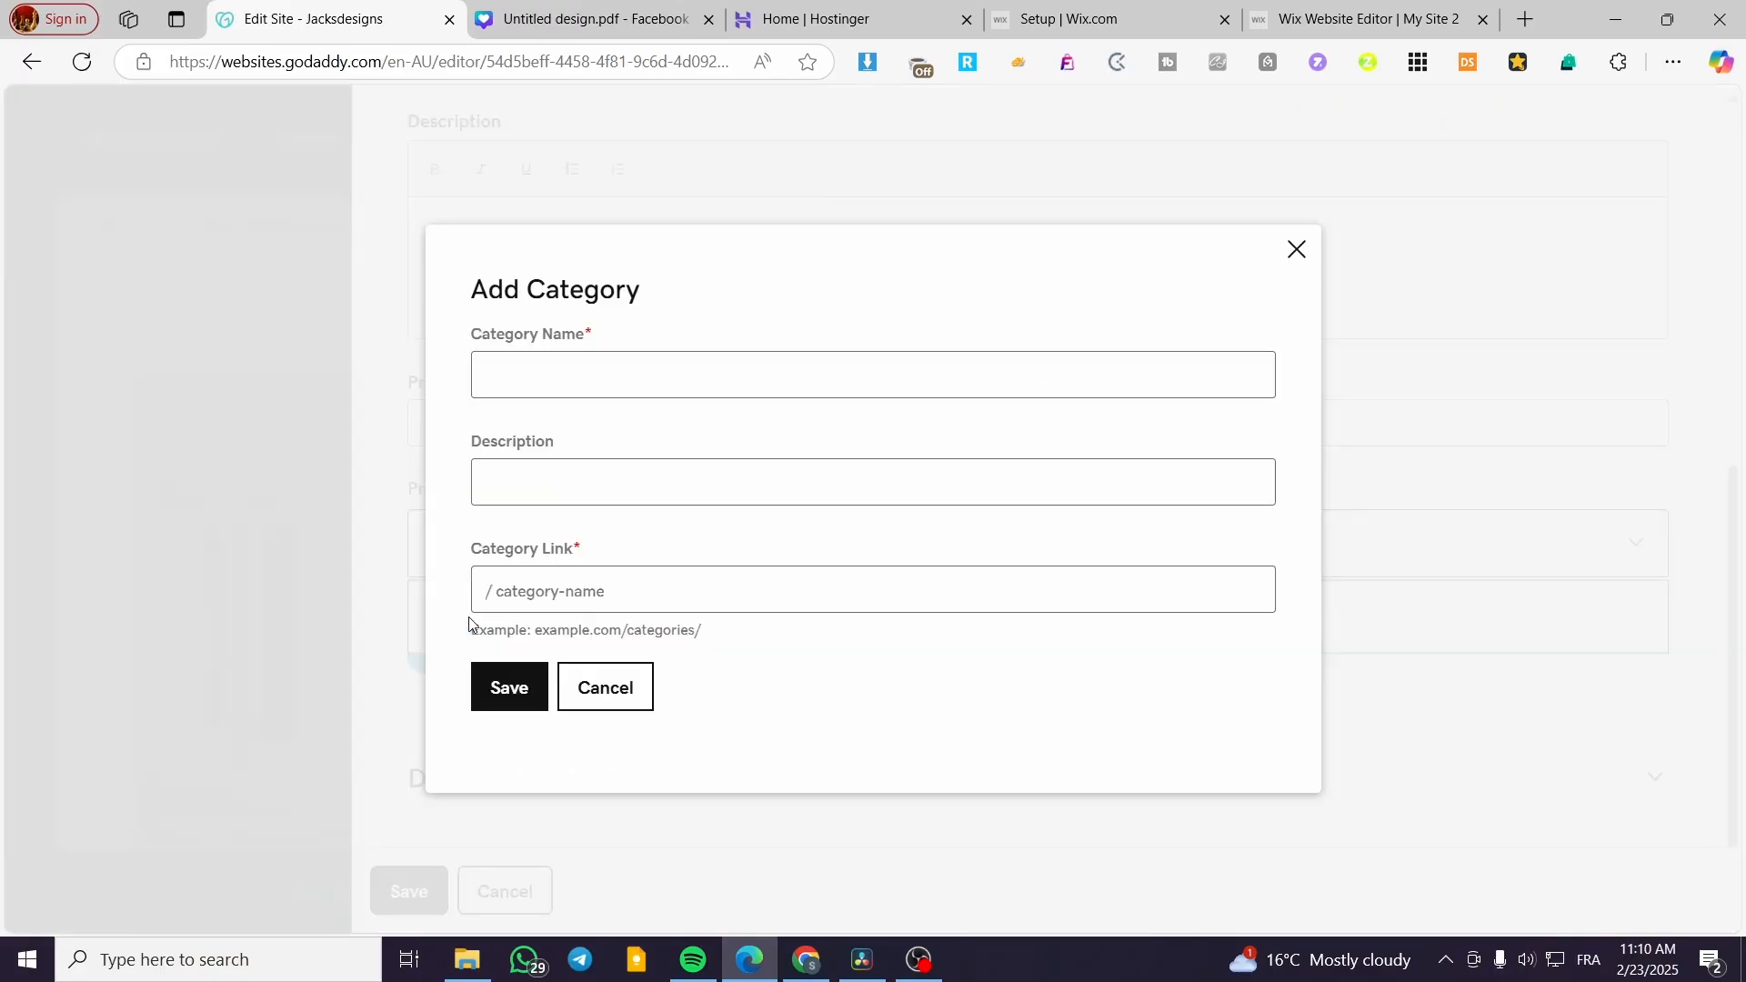
click(1296, 249)
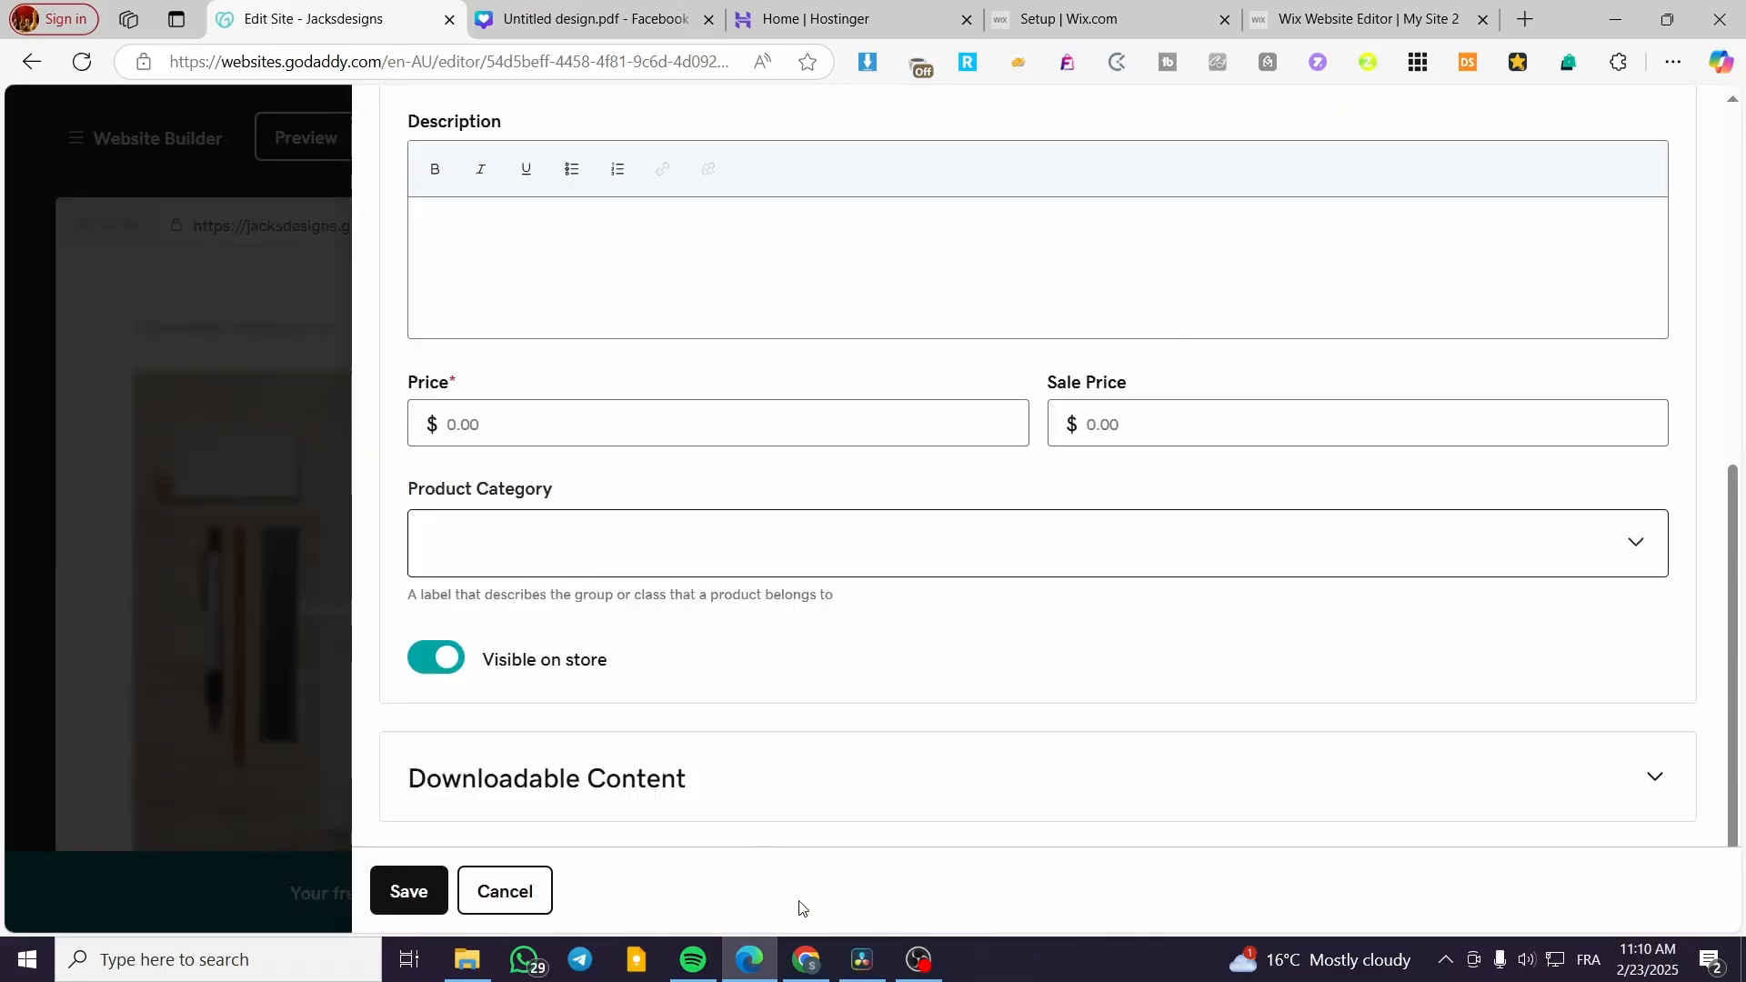
click(901, 755)
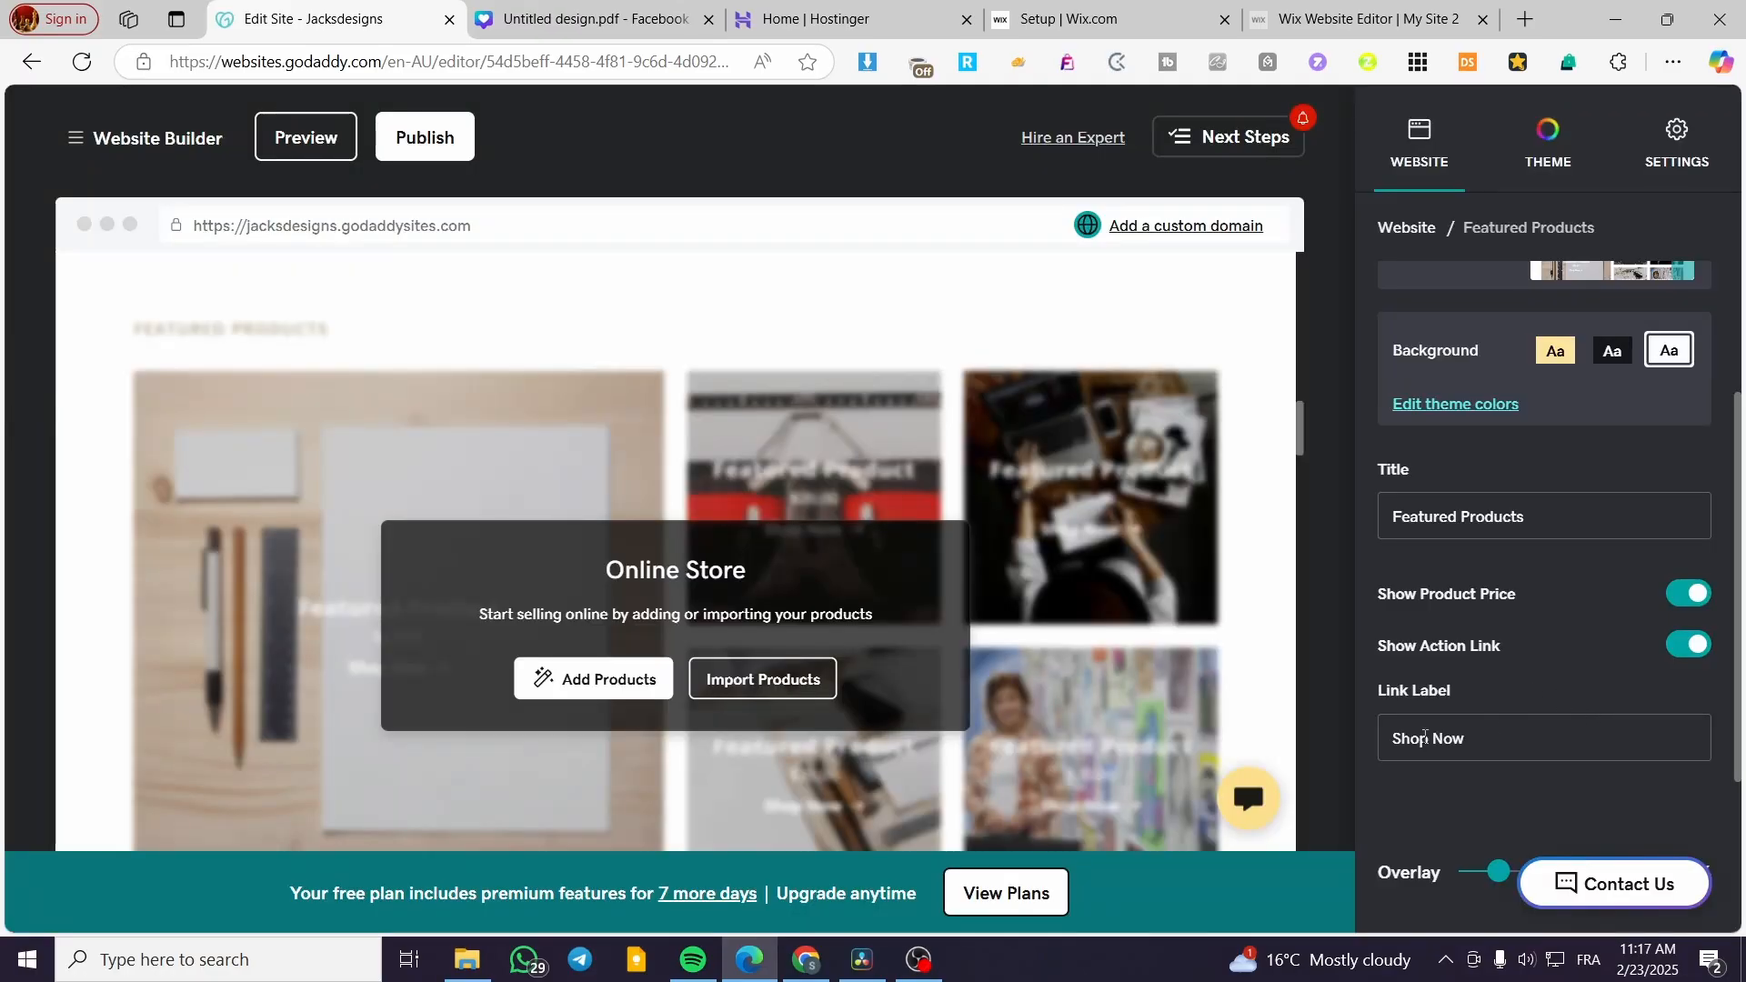
- Start a new service manually in the Online Appointments section and set its price amount to 10
scroll(1609, 630, up, 3)
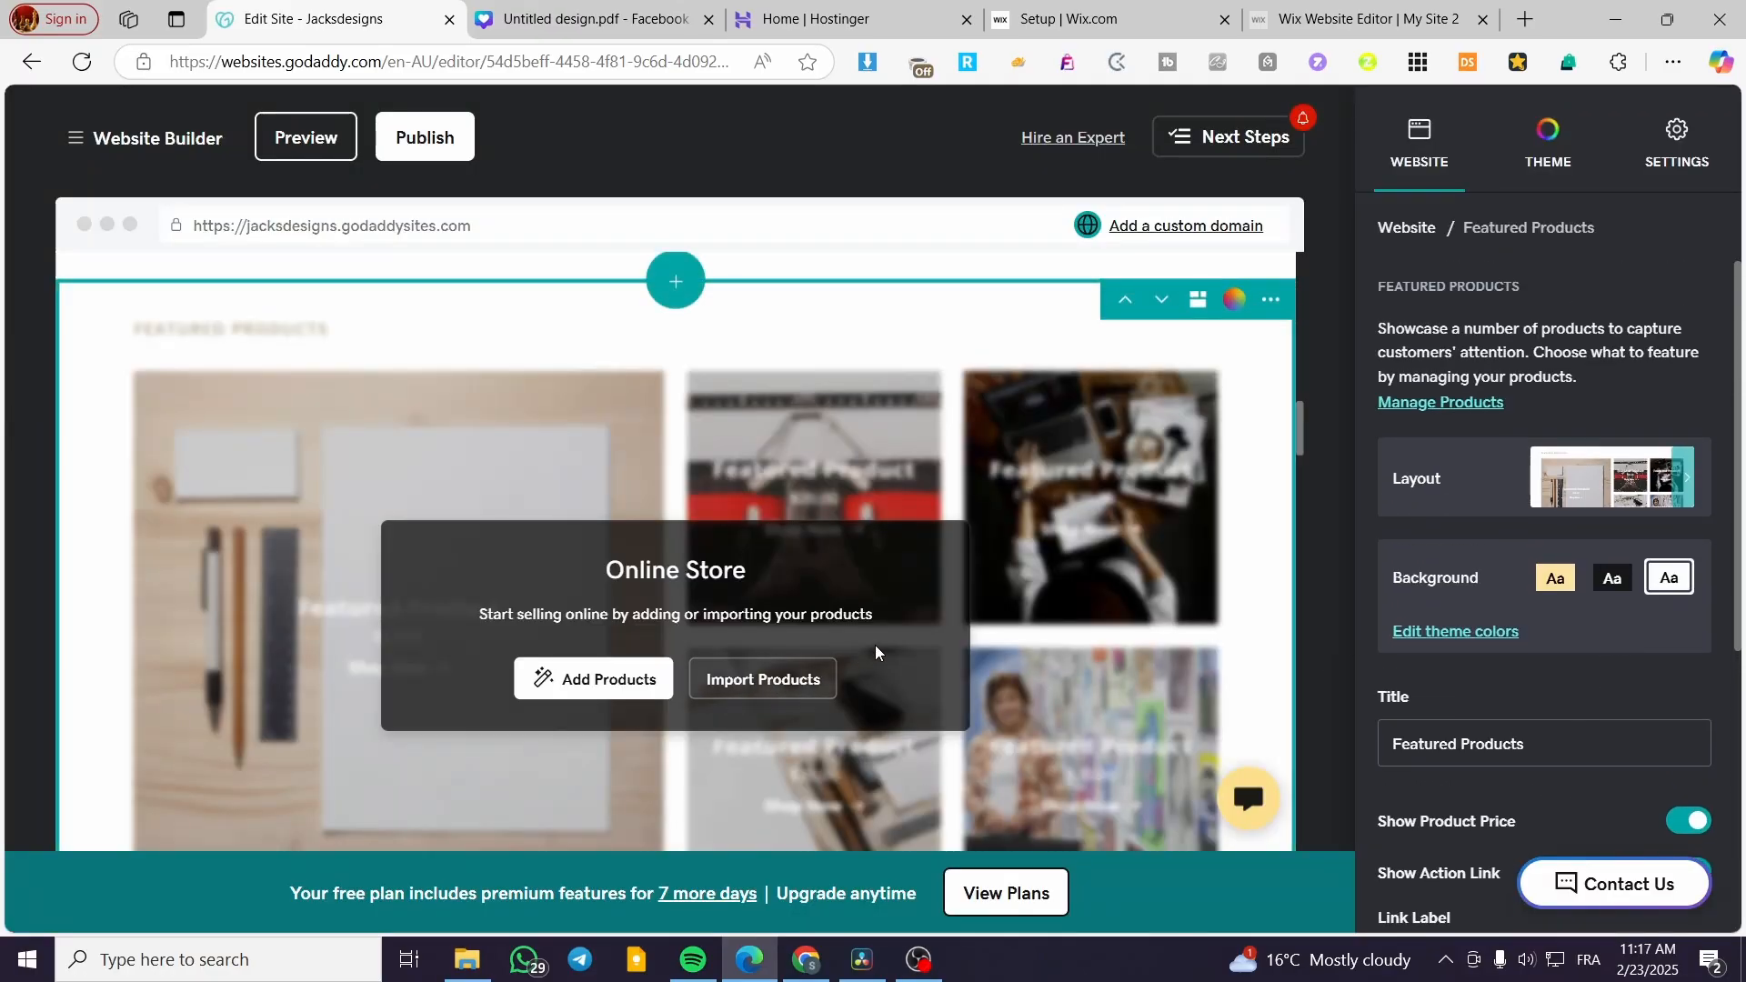
scroll(819, 627, down, 5)
scroll(719, 609, down, 5)
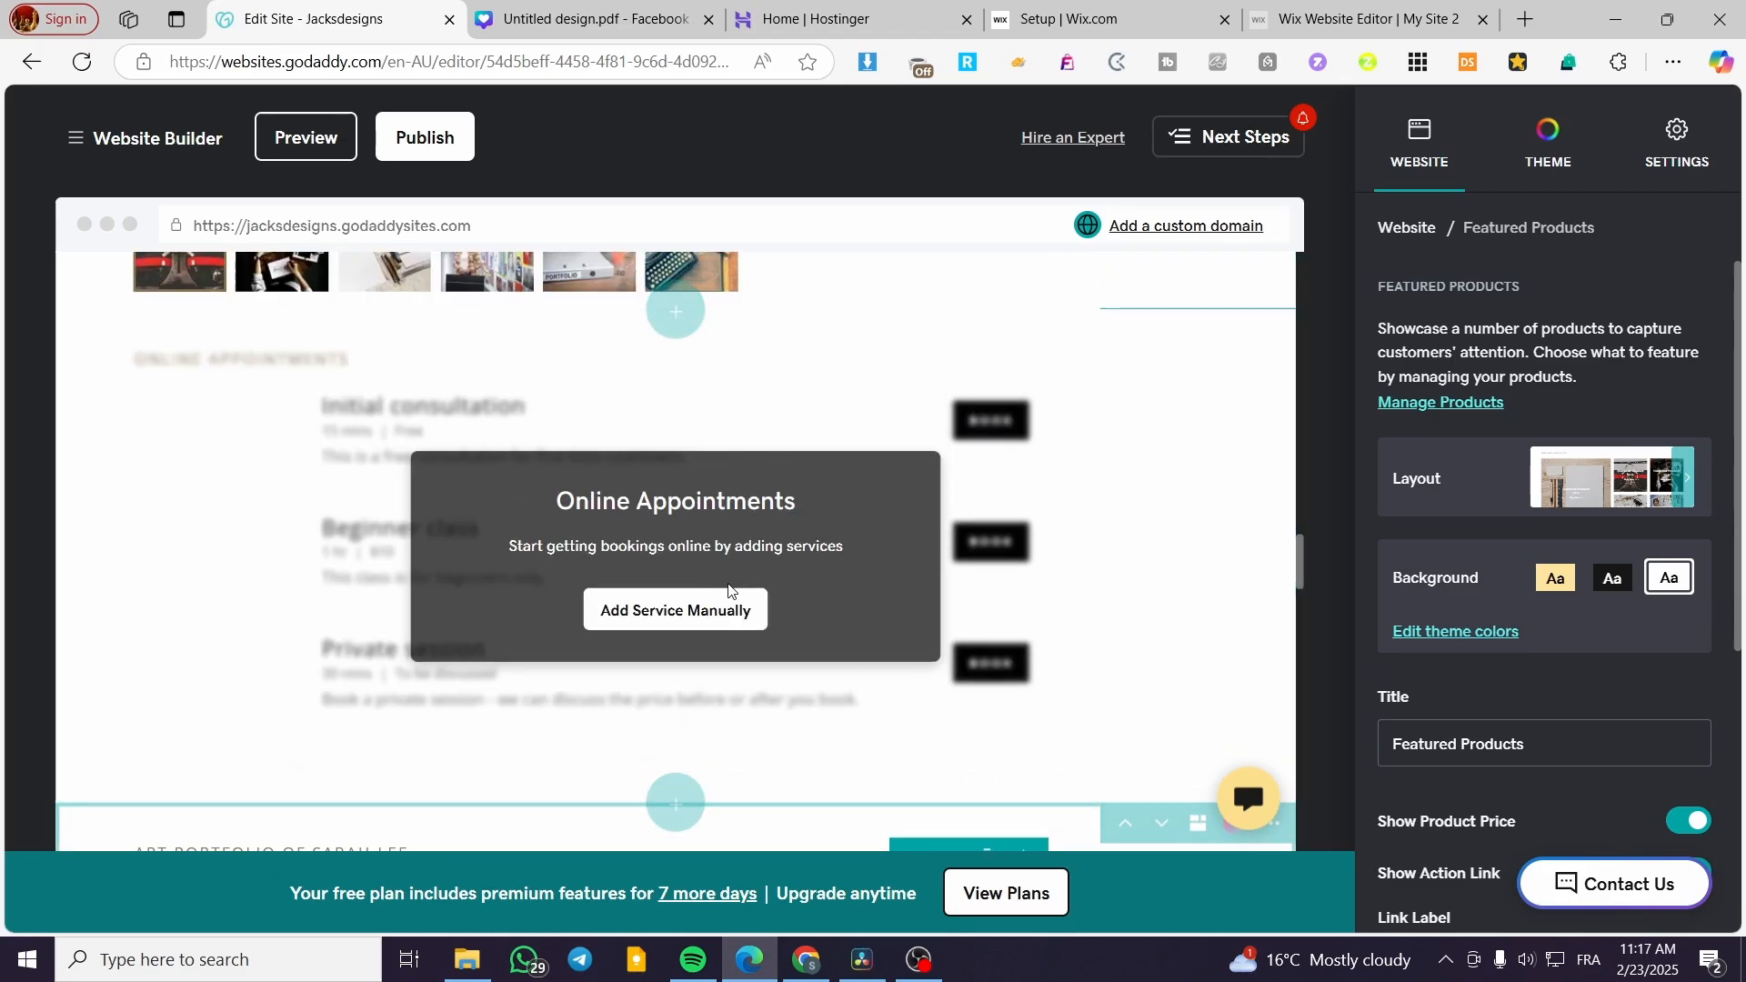
click(678, 611)
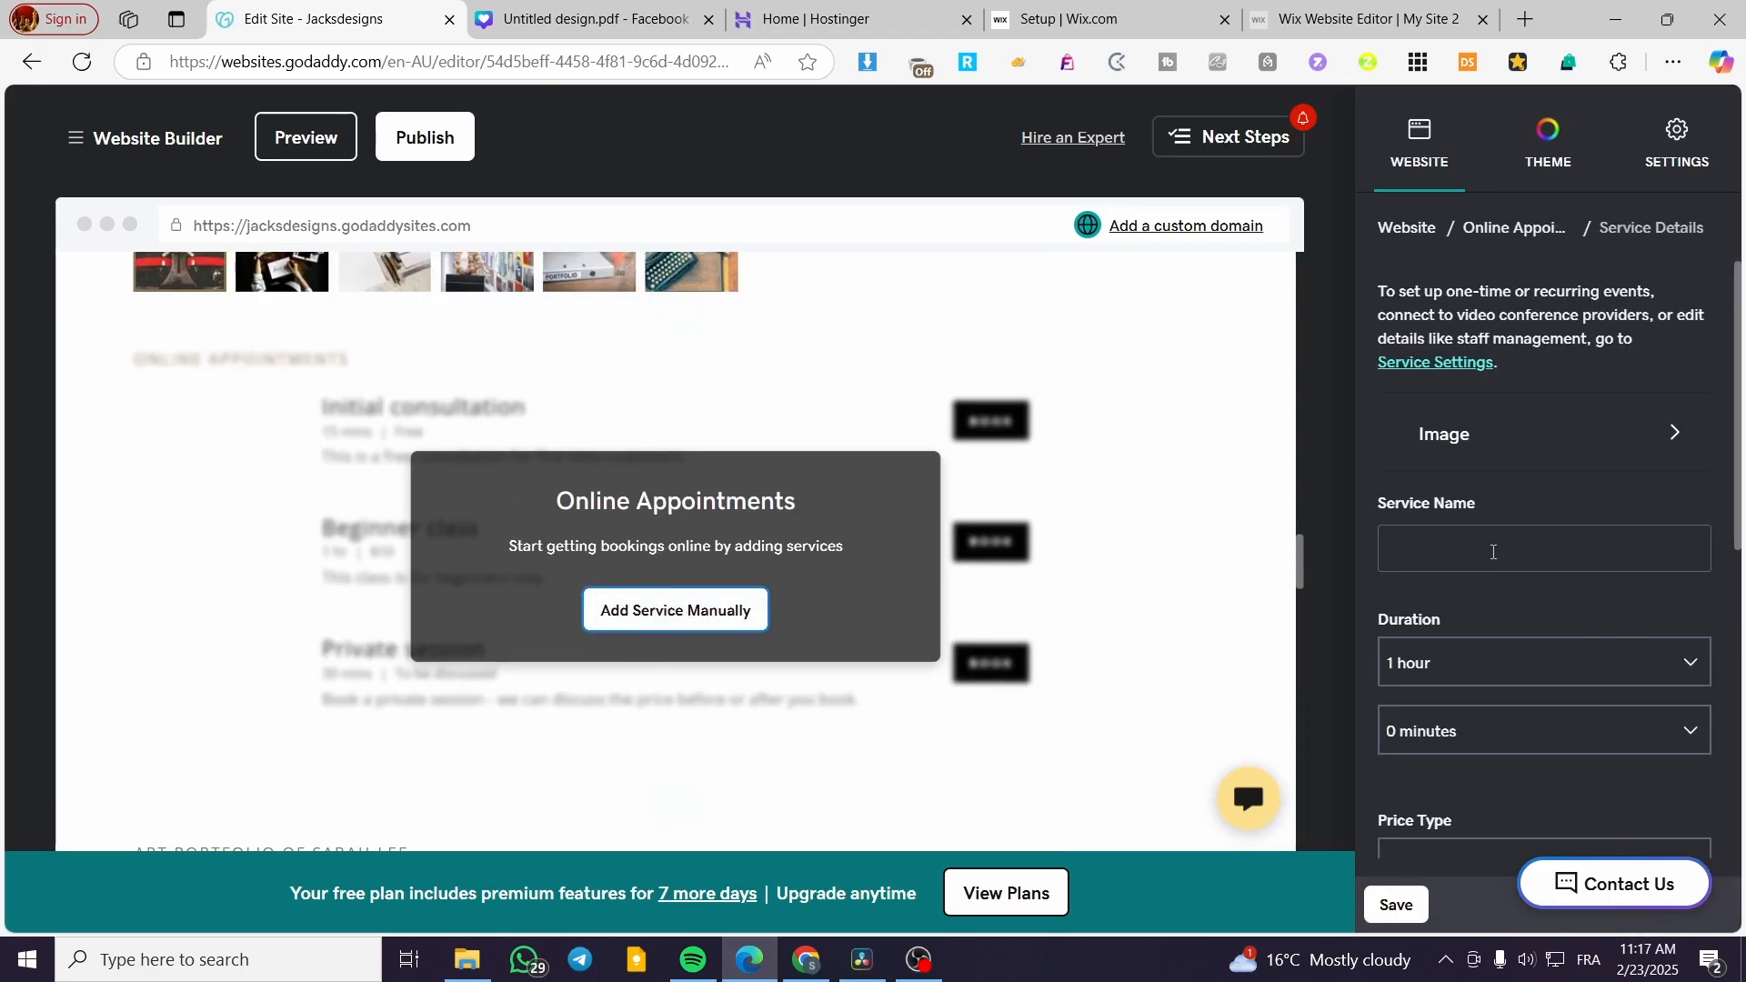
click(1493, 552)
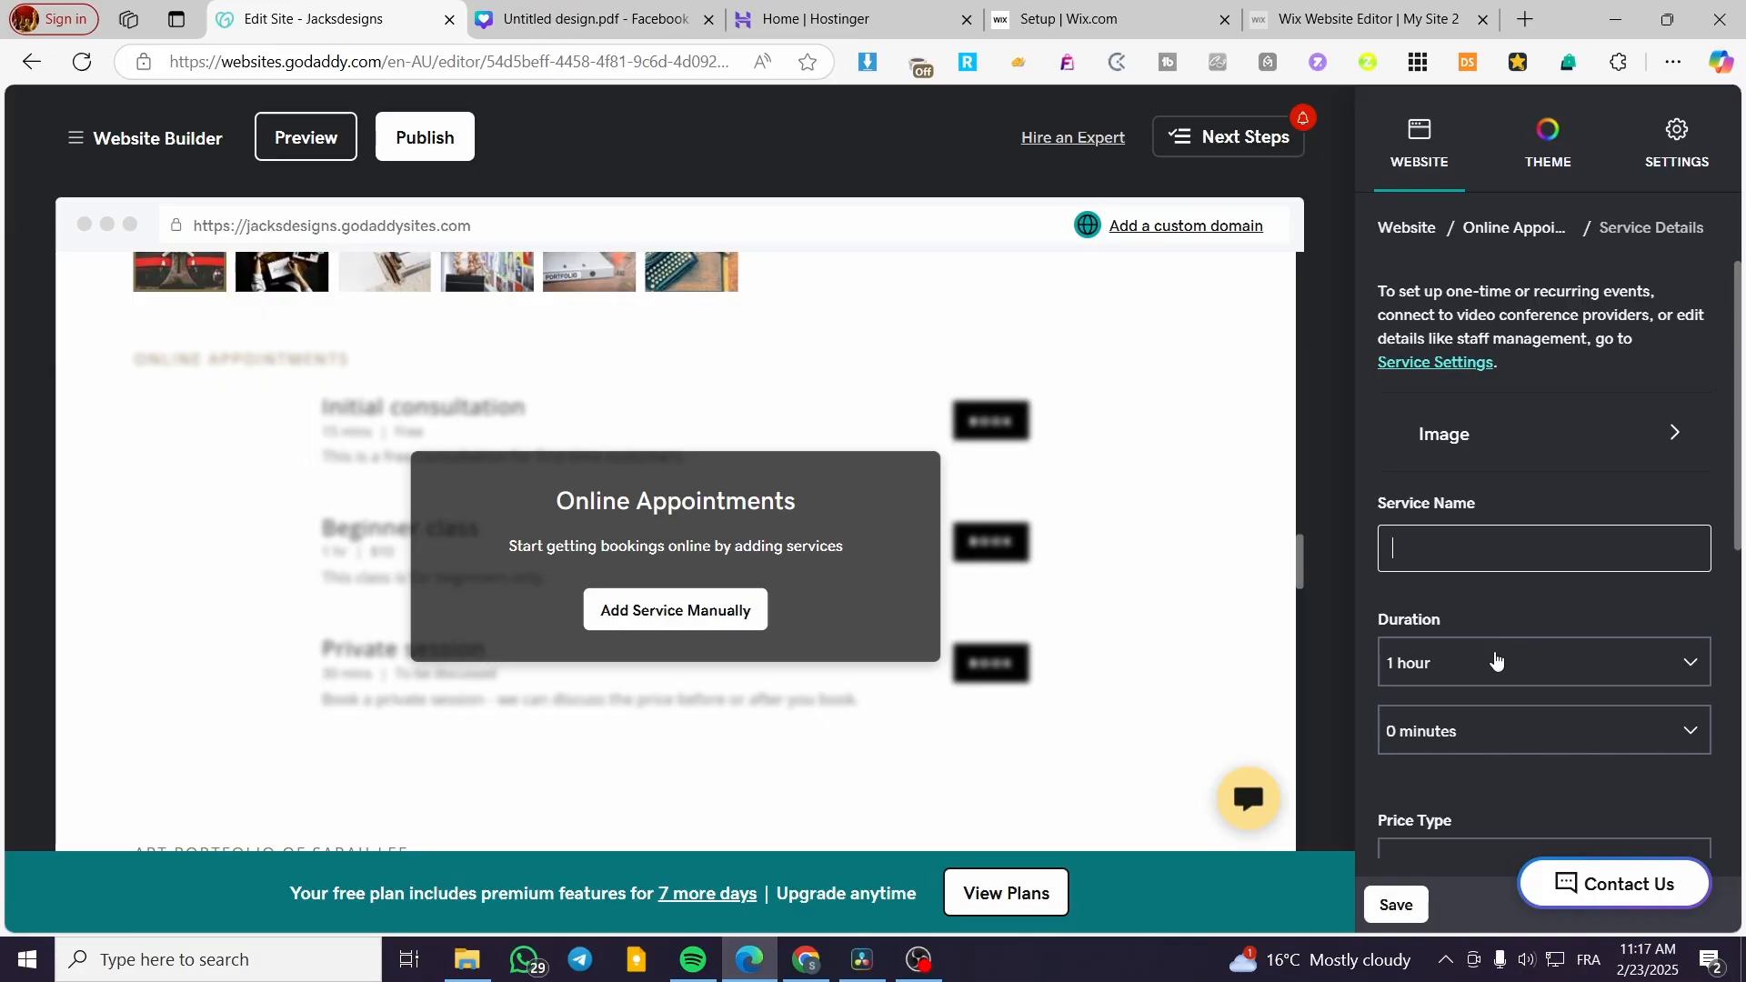
scroll(1492, 737, down, 3)
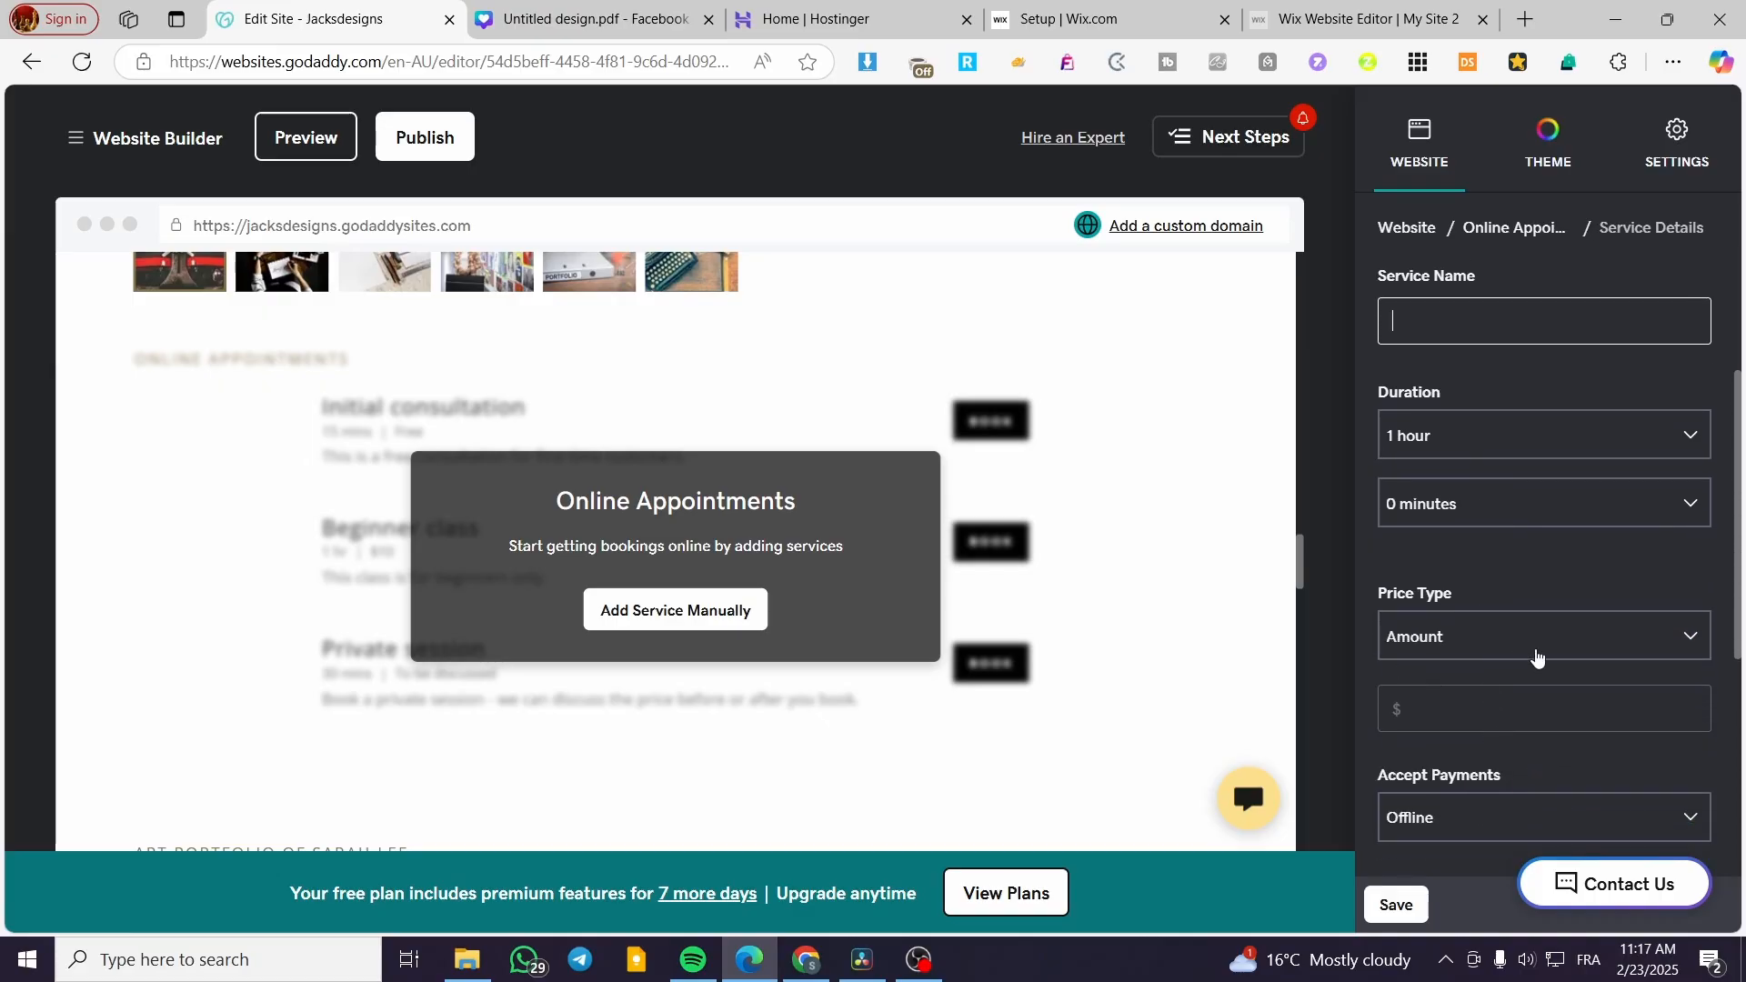
click(1537, 660)
click(1537, 657)
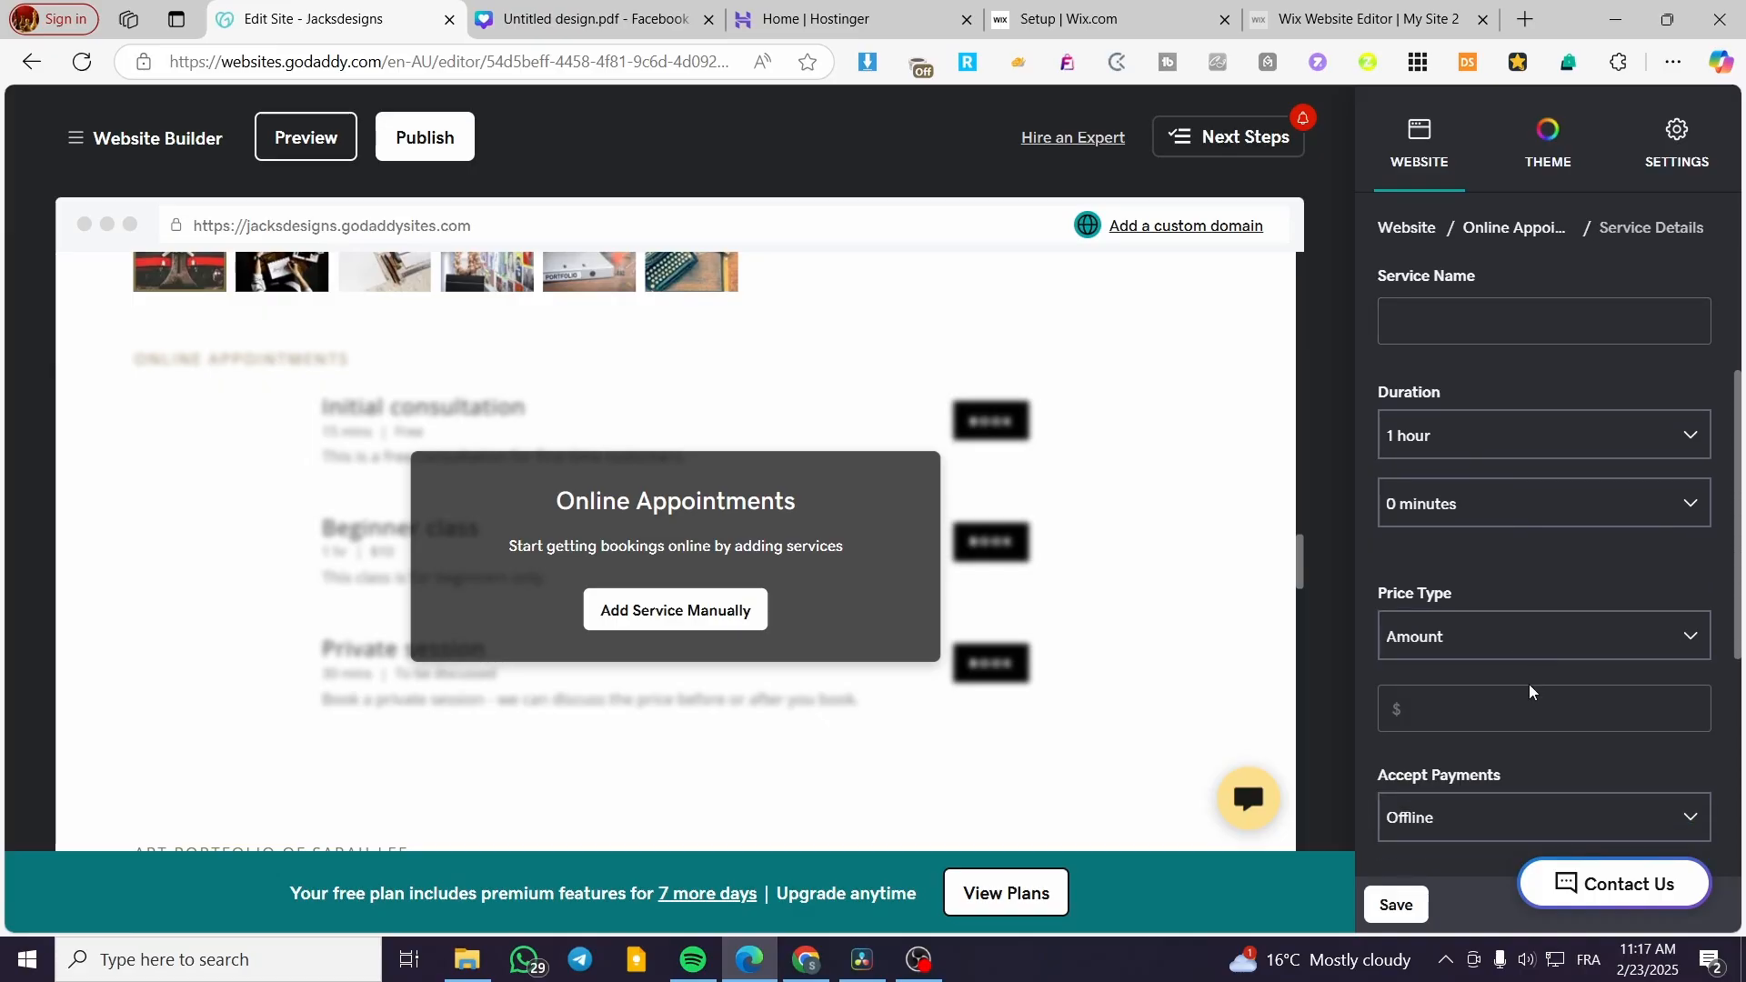
click(1513, 714)
text(10)
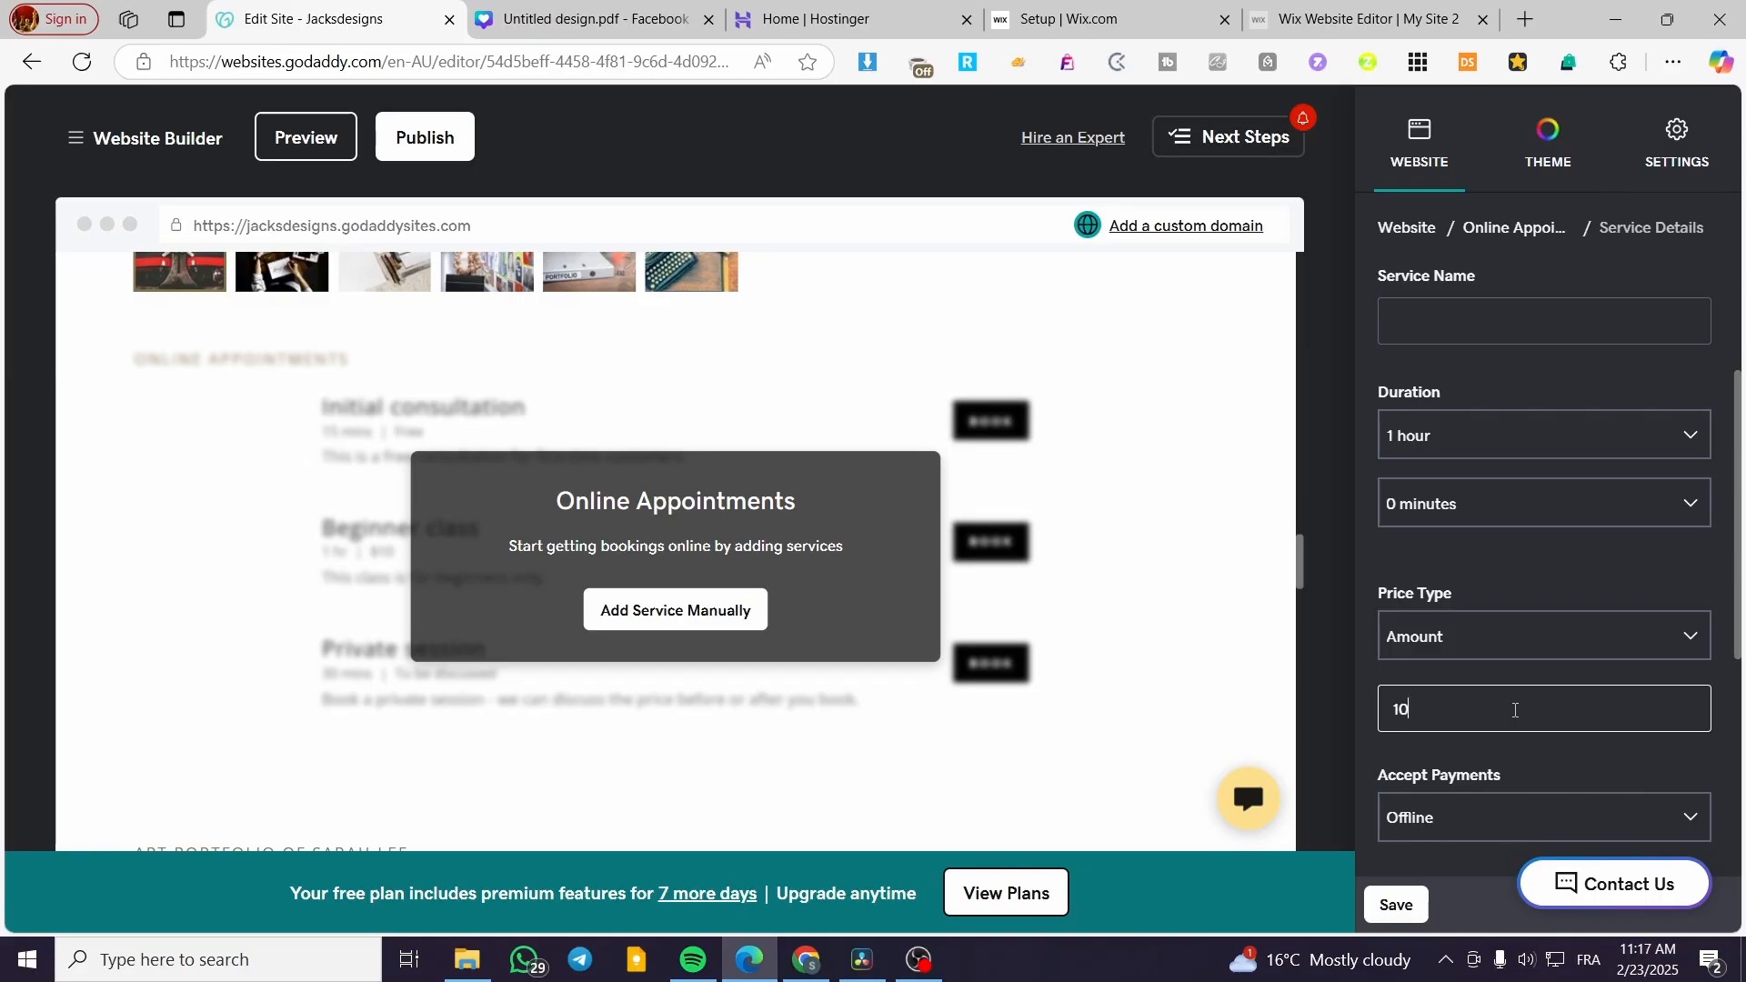
click(1527, 755)
scroll(1527, 760, down, 3)
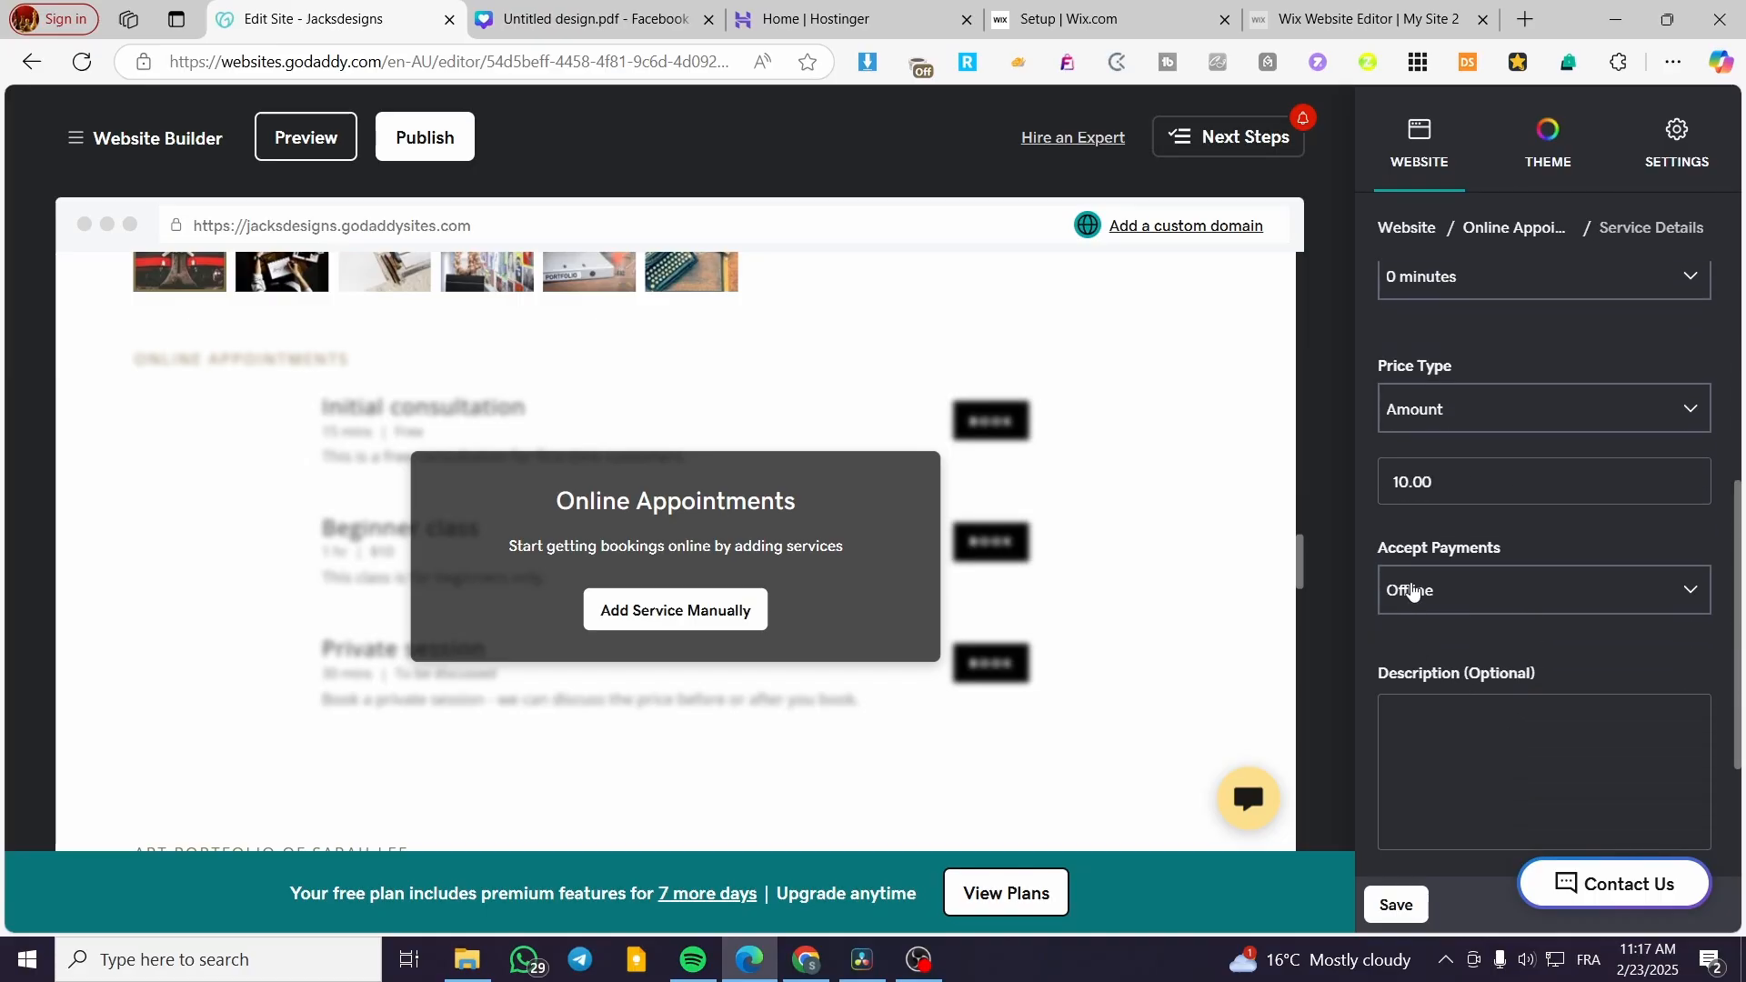
- Set the service's payment option to Require Full Payment and its location to Online/Virtual
click(1536, 589)
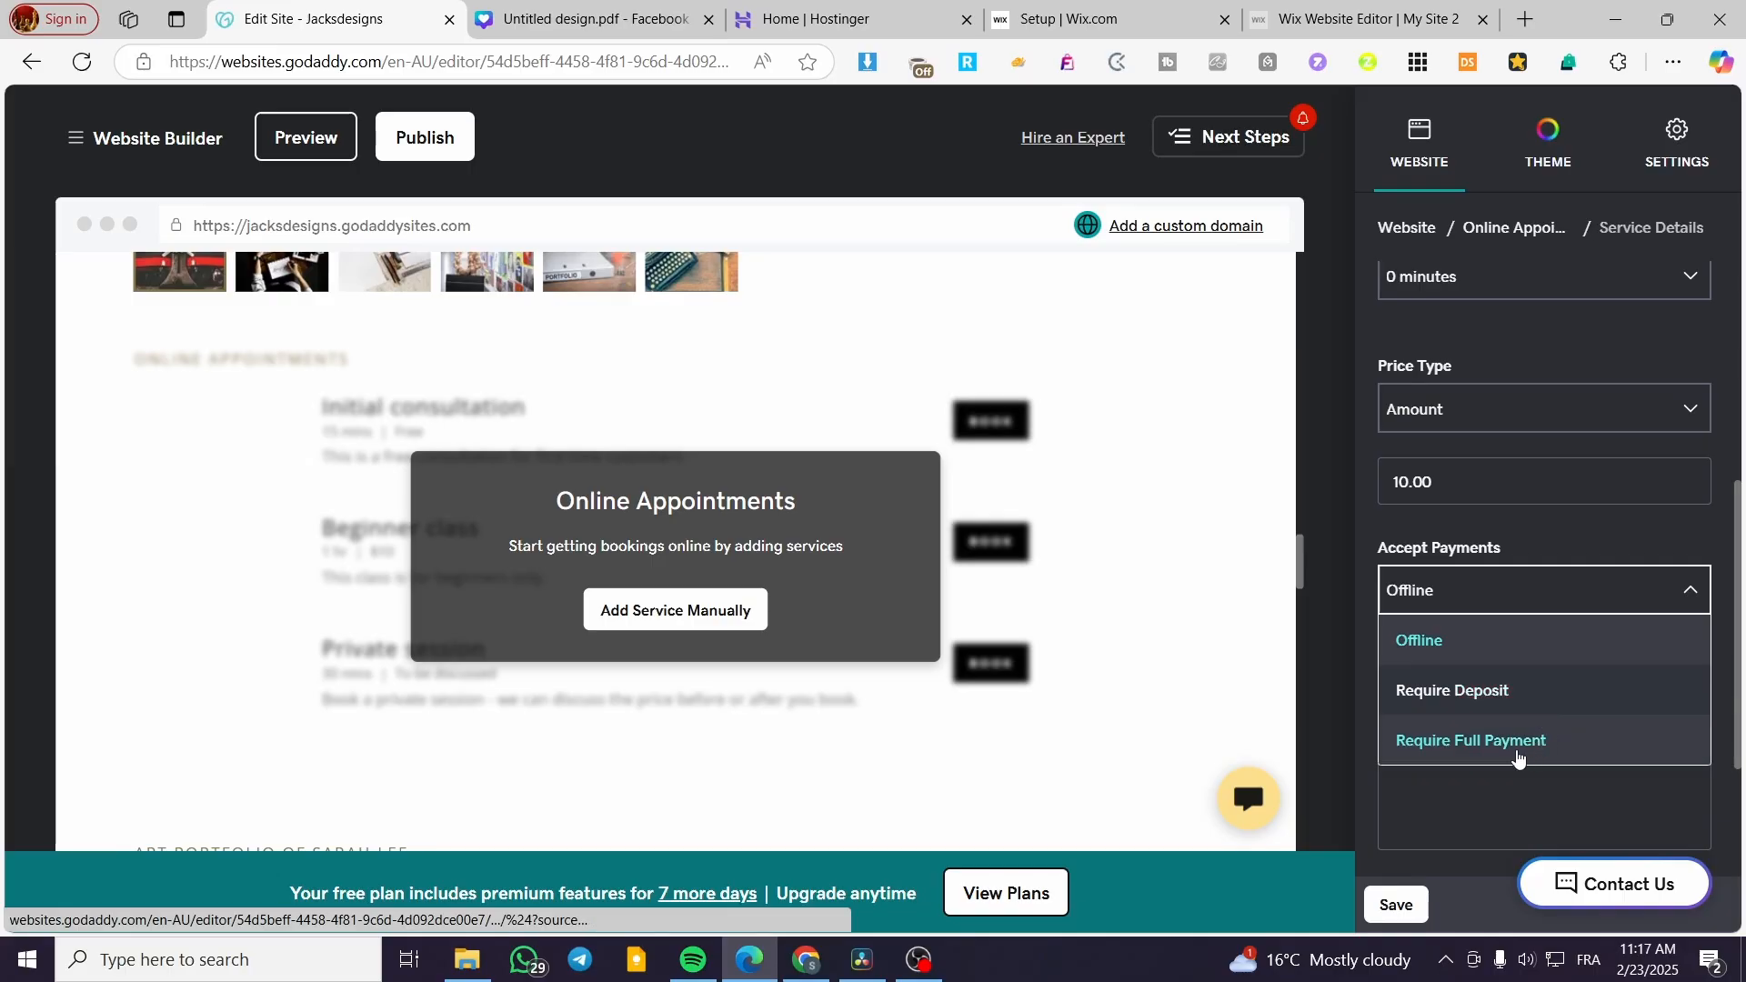
click(1517, 753)
scroll(1501, 700, down, 2)
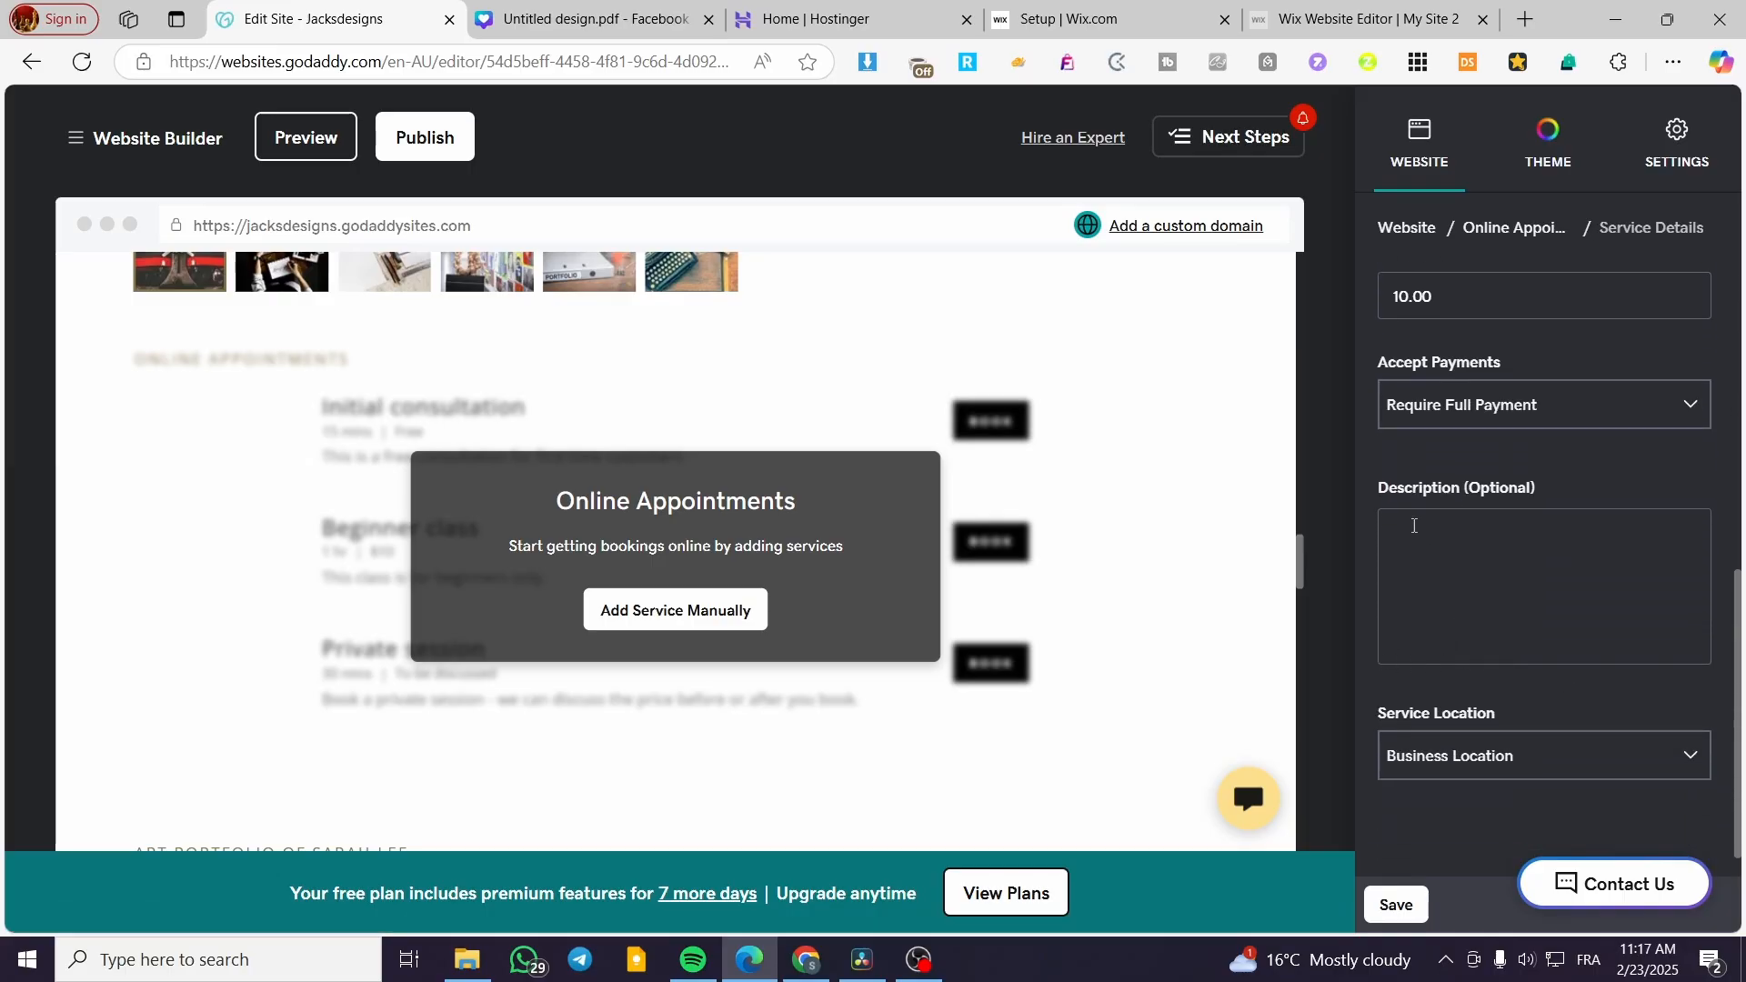
click(1501, 575)
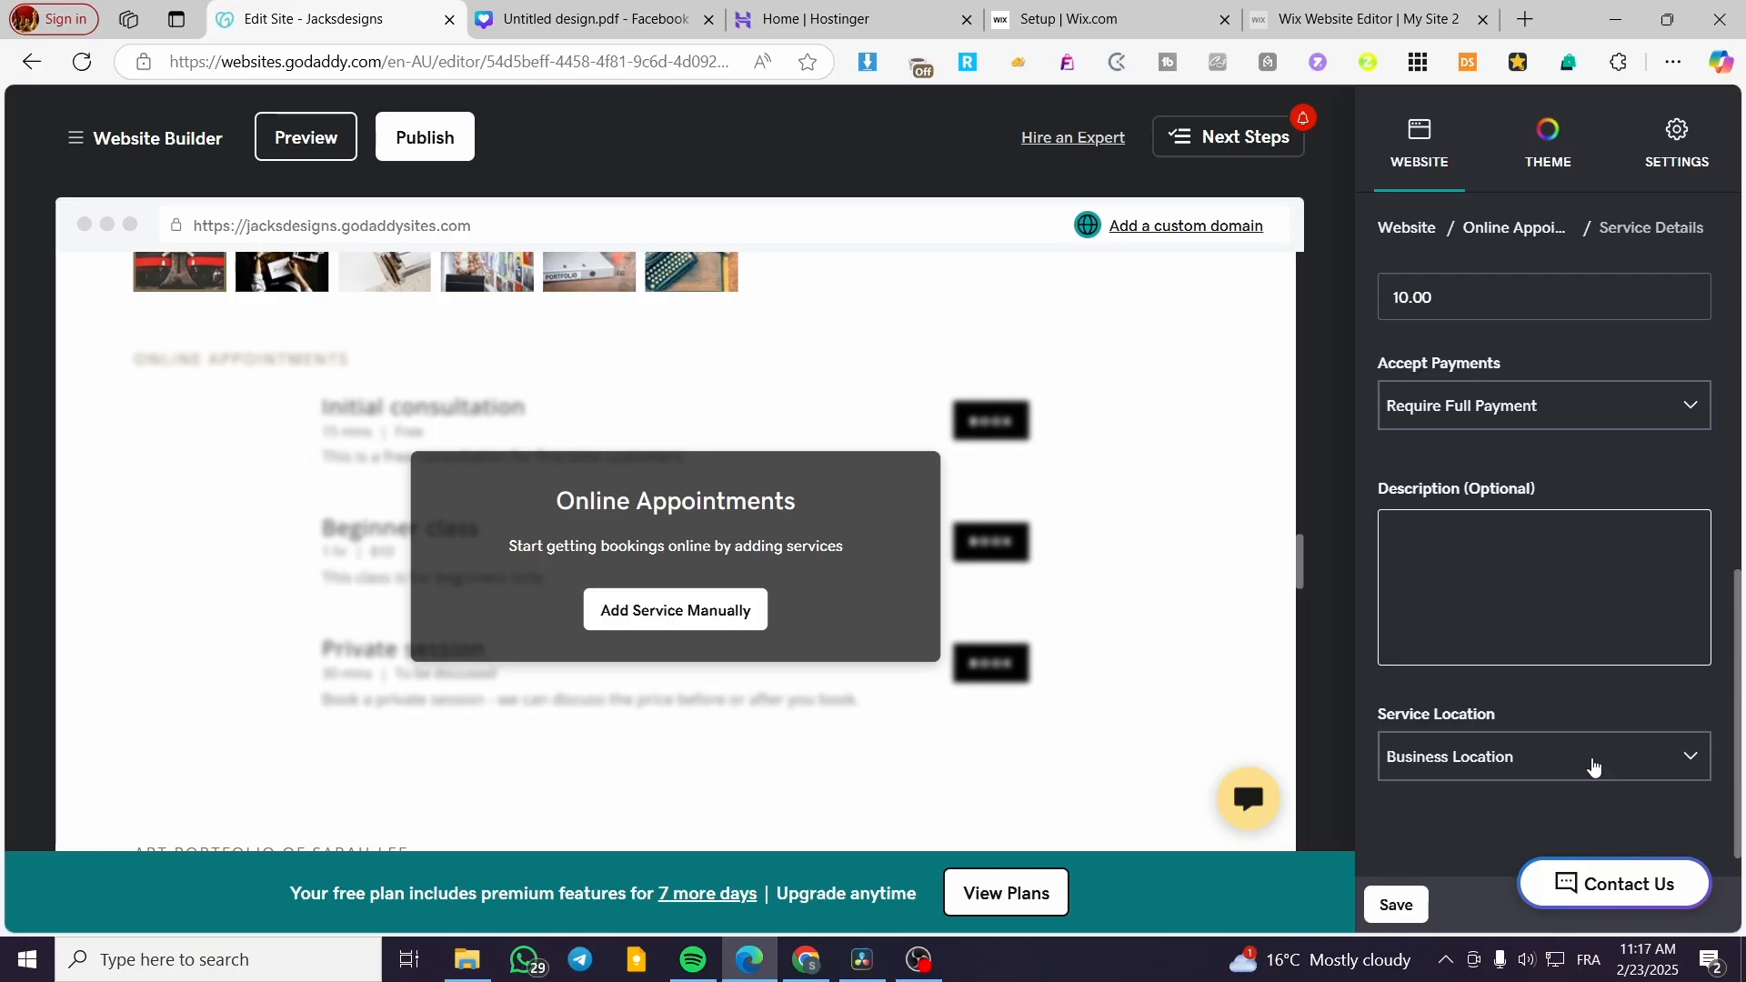
click(1593, 769)
click(1600, 544)
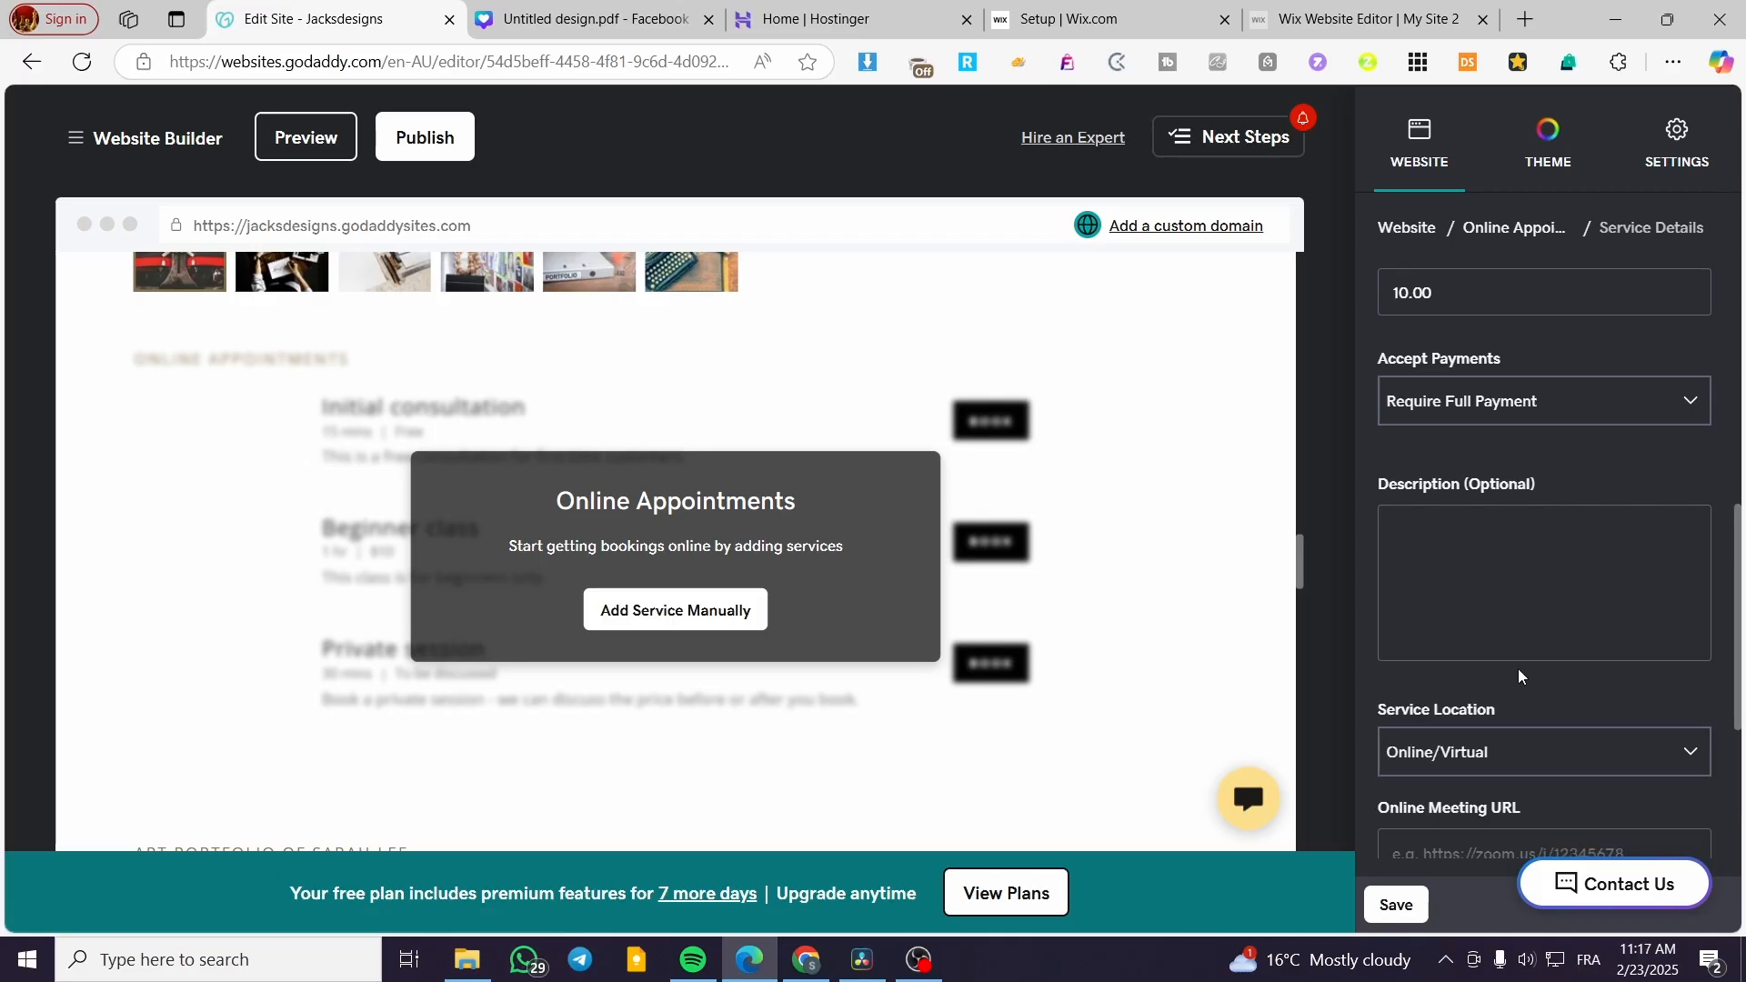
scroll(1510, 675, down, 2)
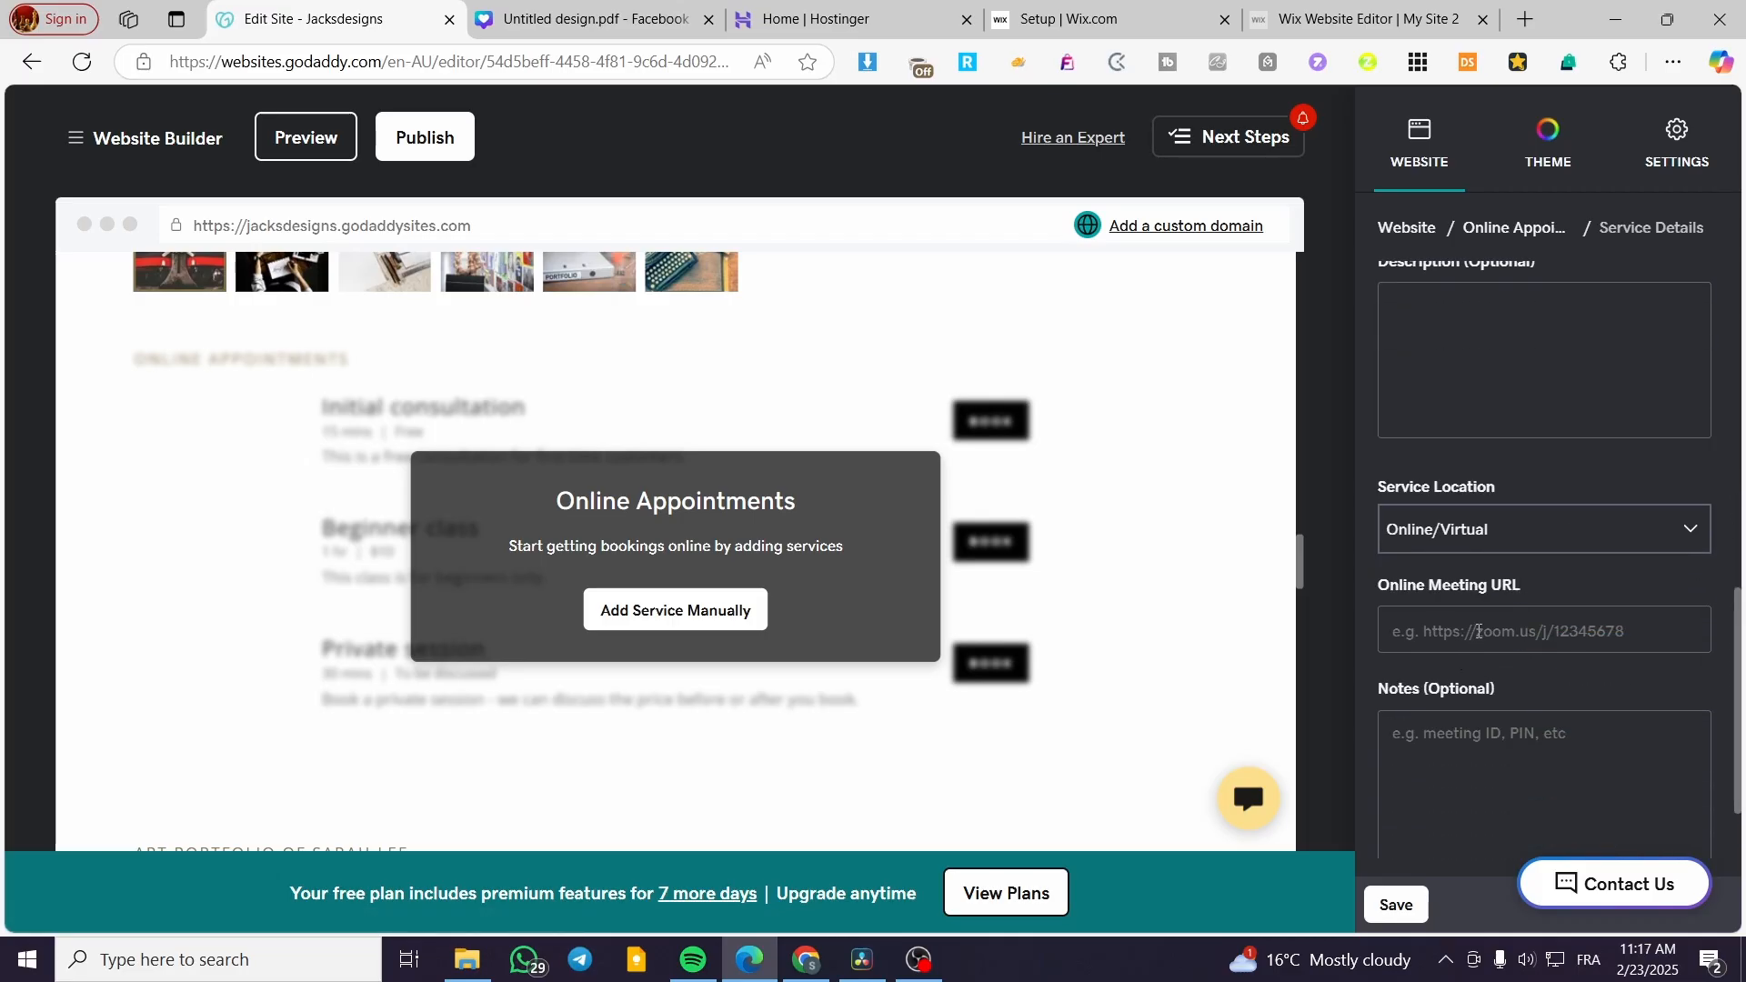
click(1480, 632)
scroll(1492, 637, down, 1)
click(1512, 643)
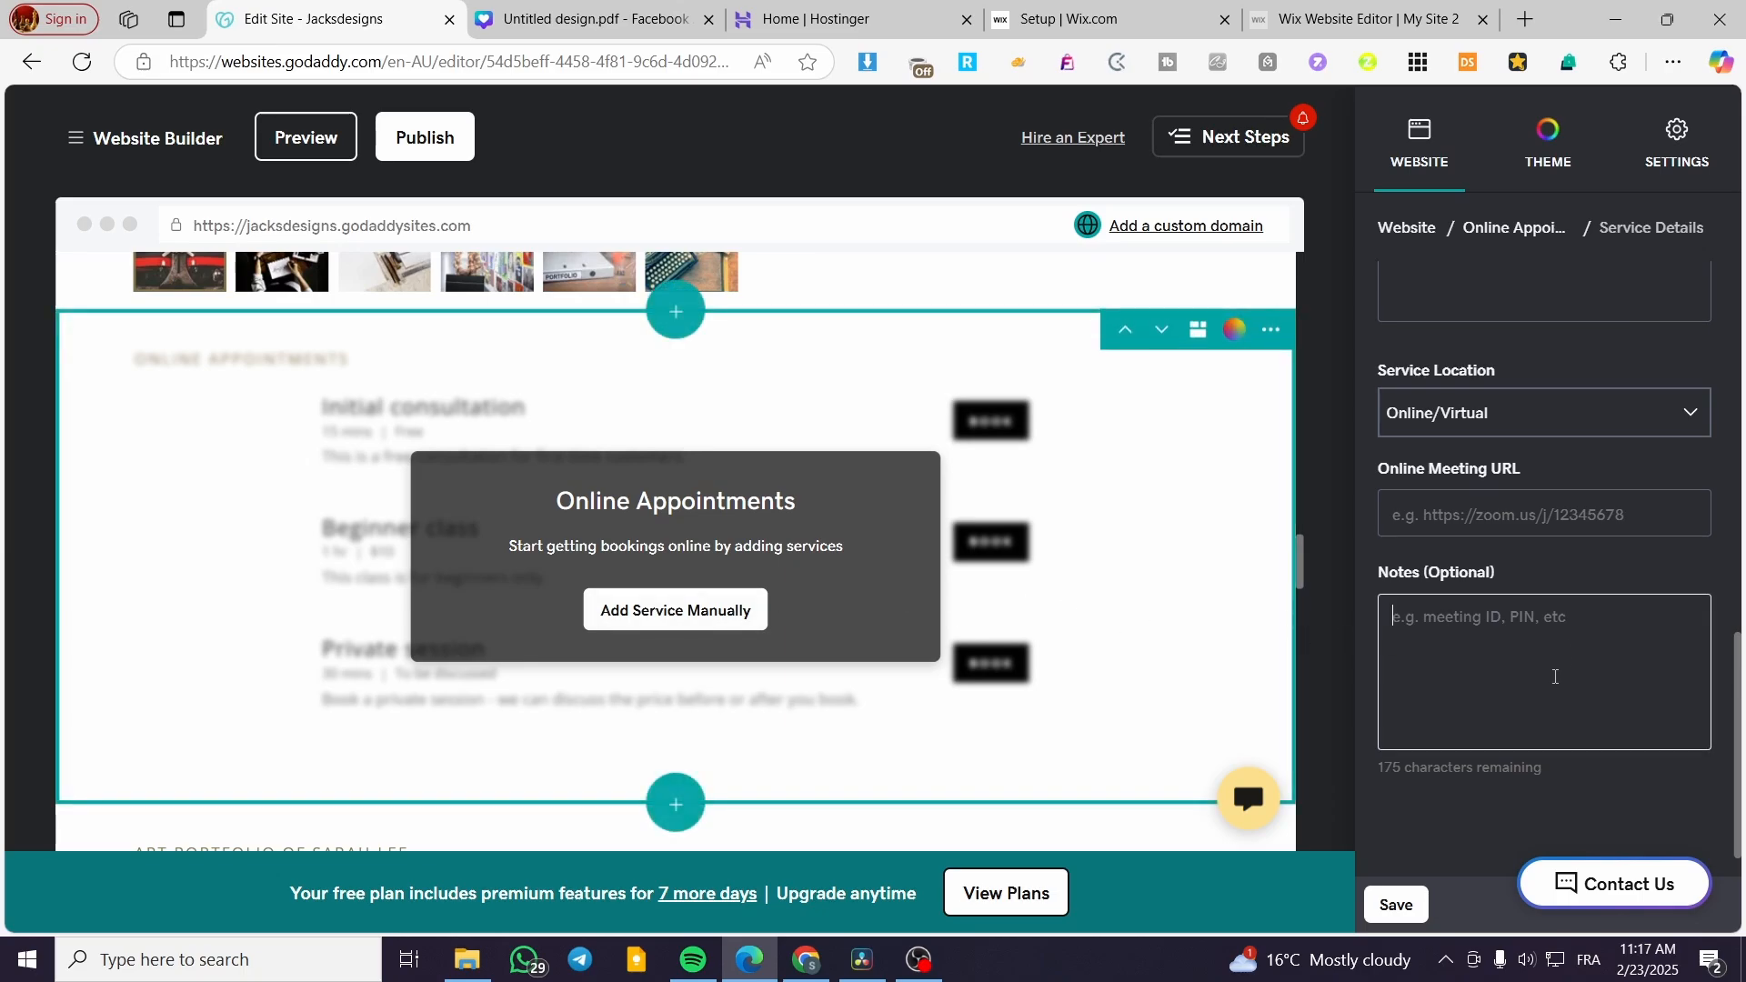
- Set the A Taste of Paris picture from the recently added images as the service's image
scroll(1375, 769, up, 5)
scroll(1374, 770, up, 3)
scroll(1532, 442, up, 2)
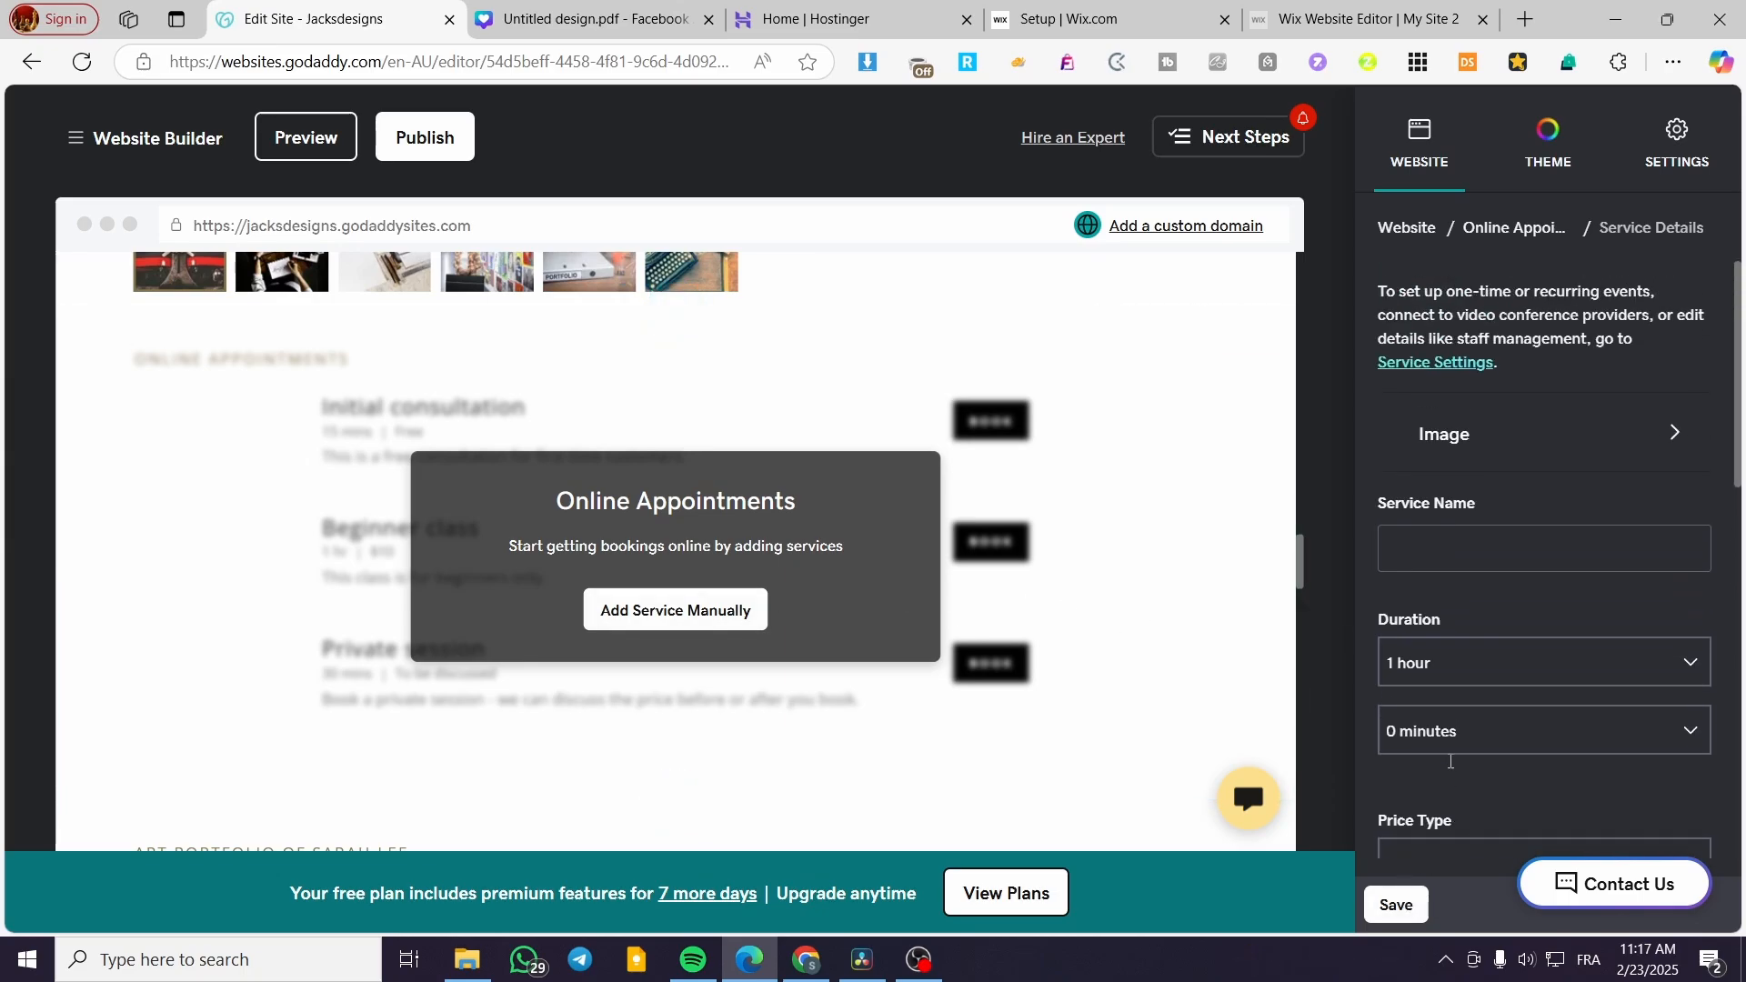
click(1532, 443)
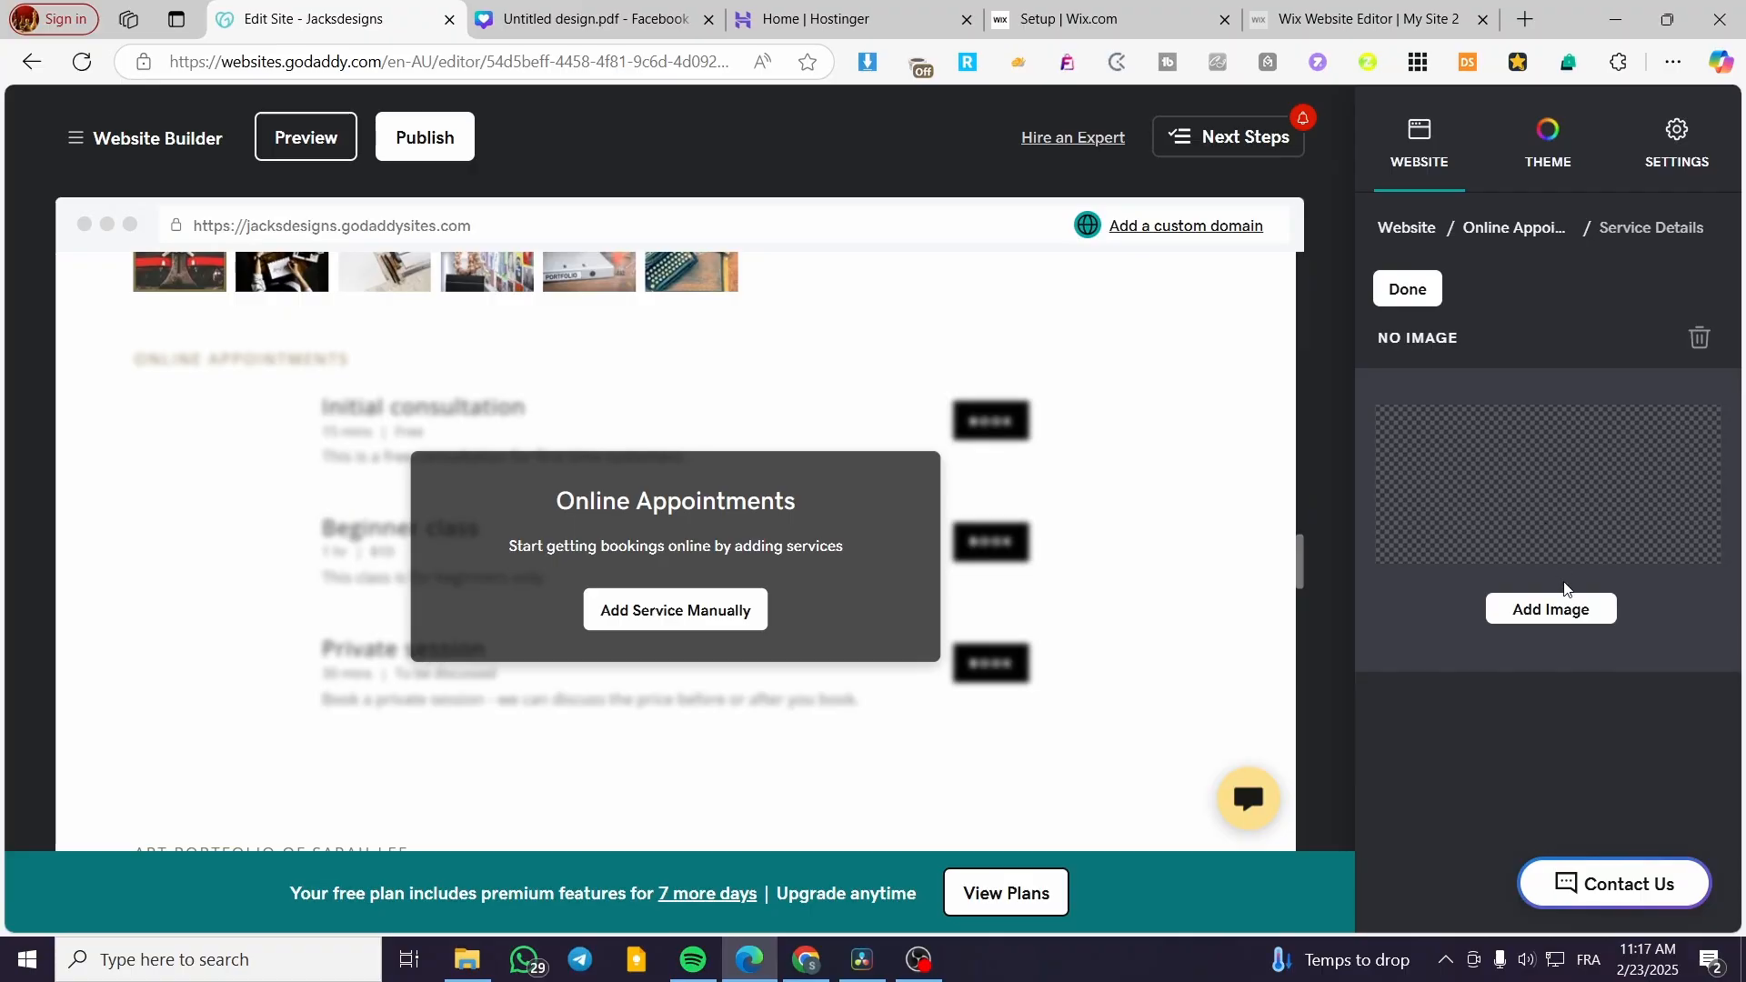
click(1560, 608)
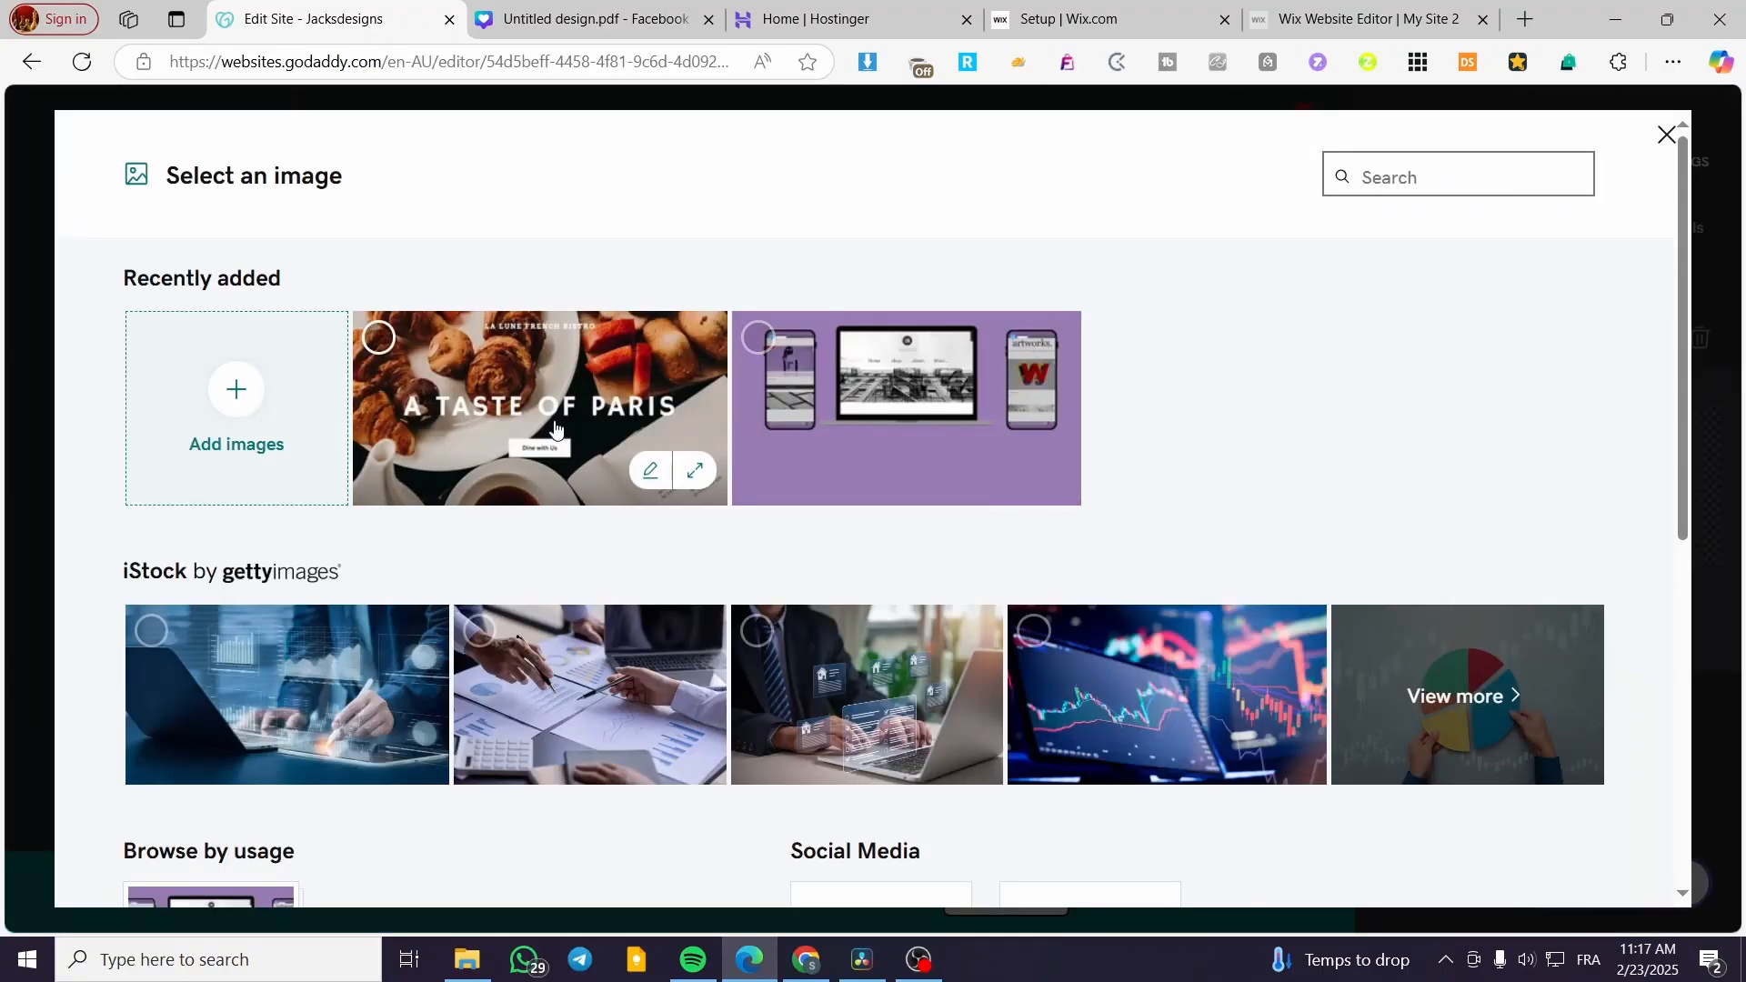
click(939, 411)
click(650, 423)
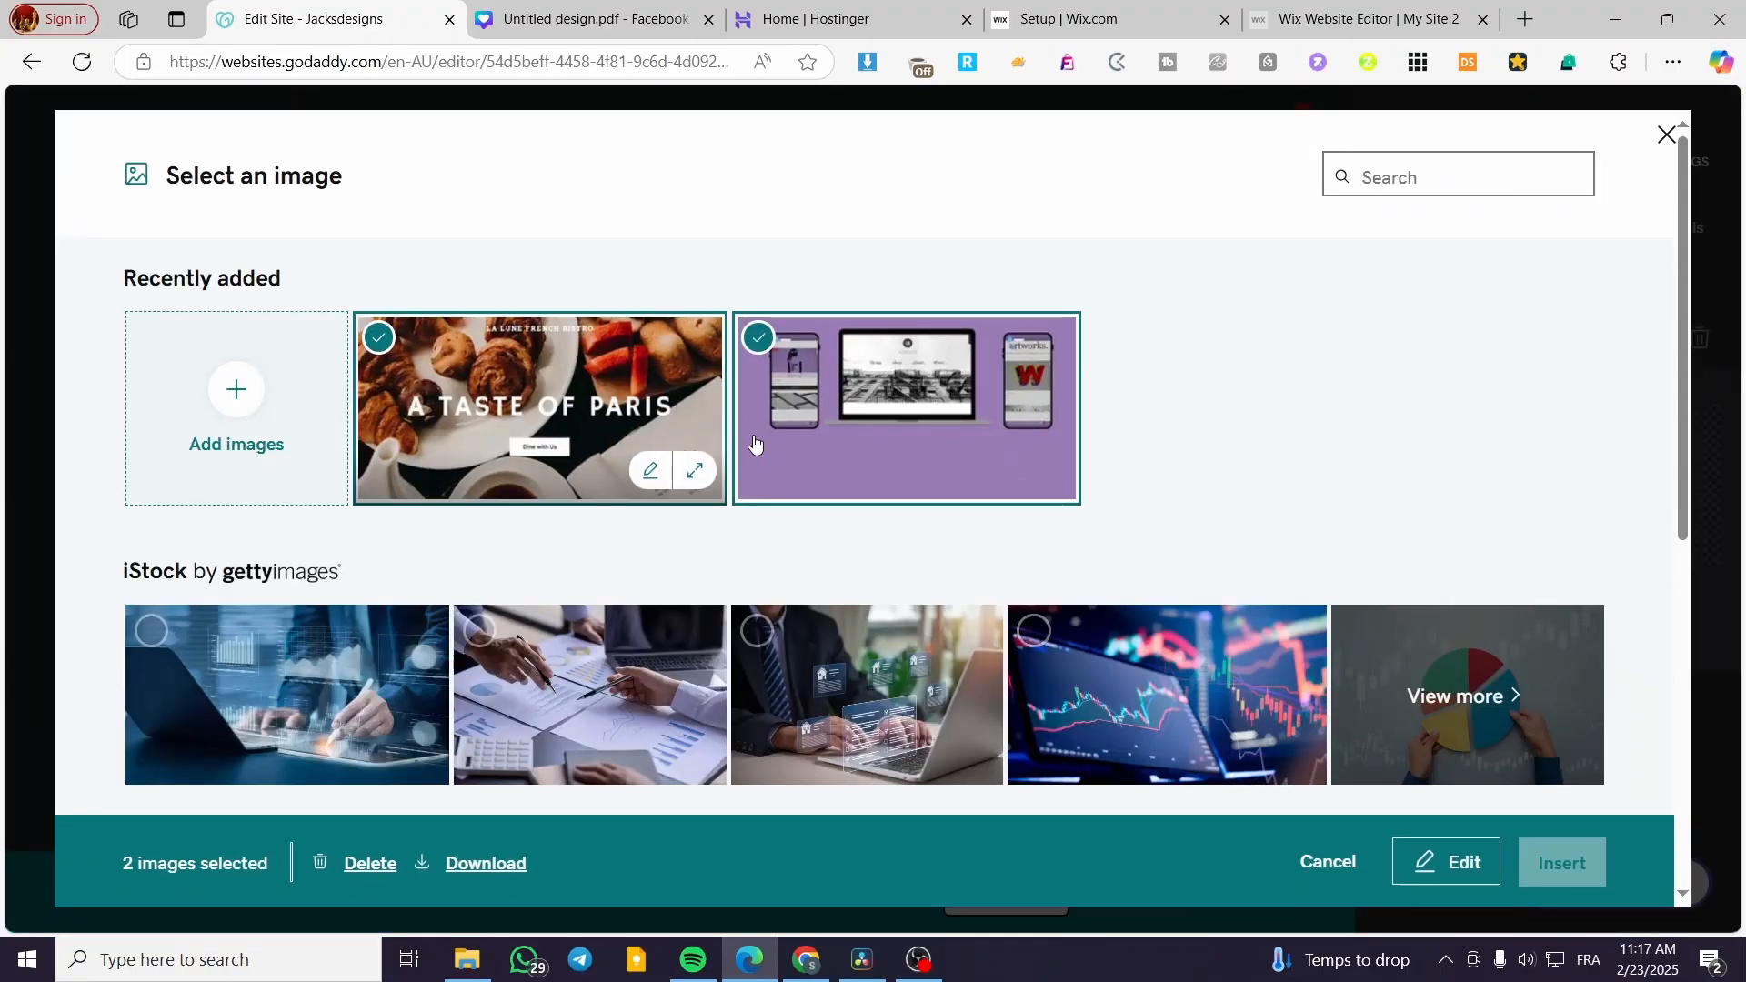
click(754, 443)
click(1550, 859)
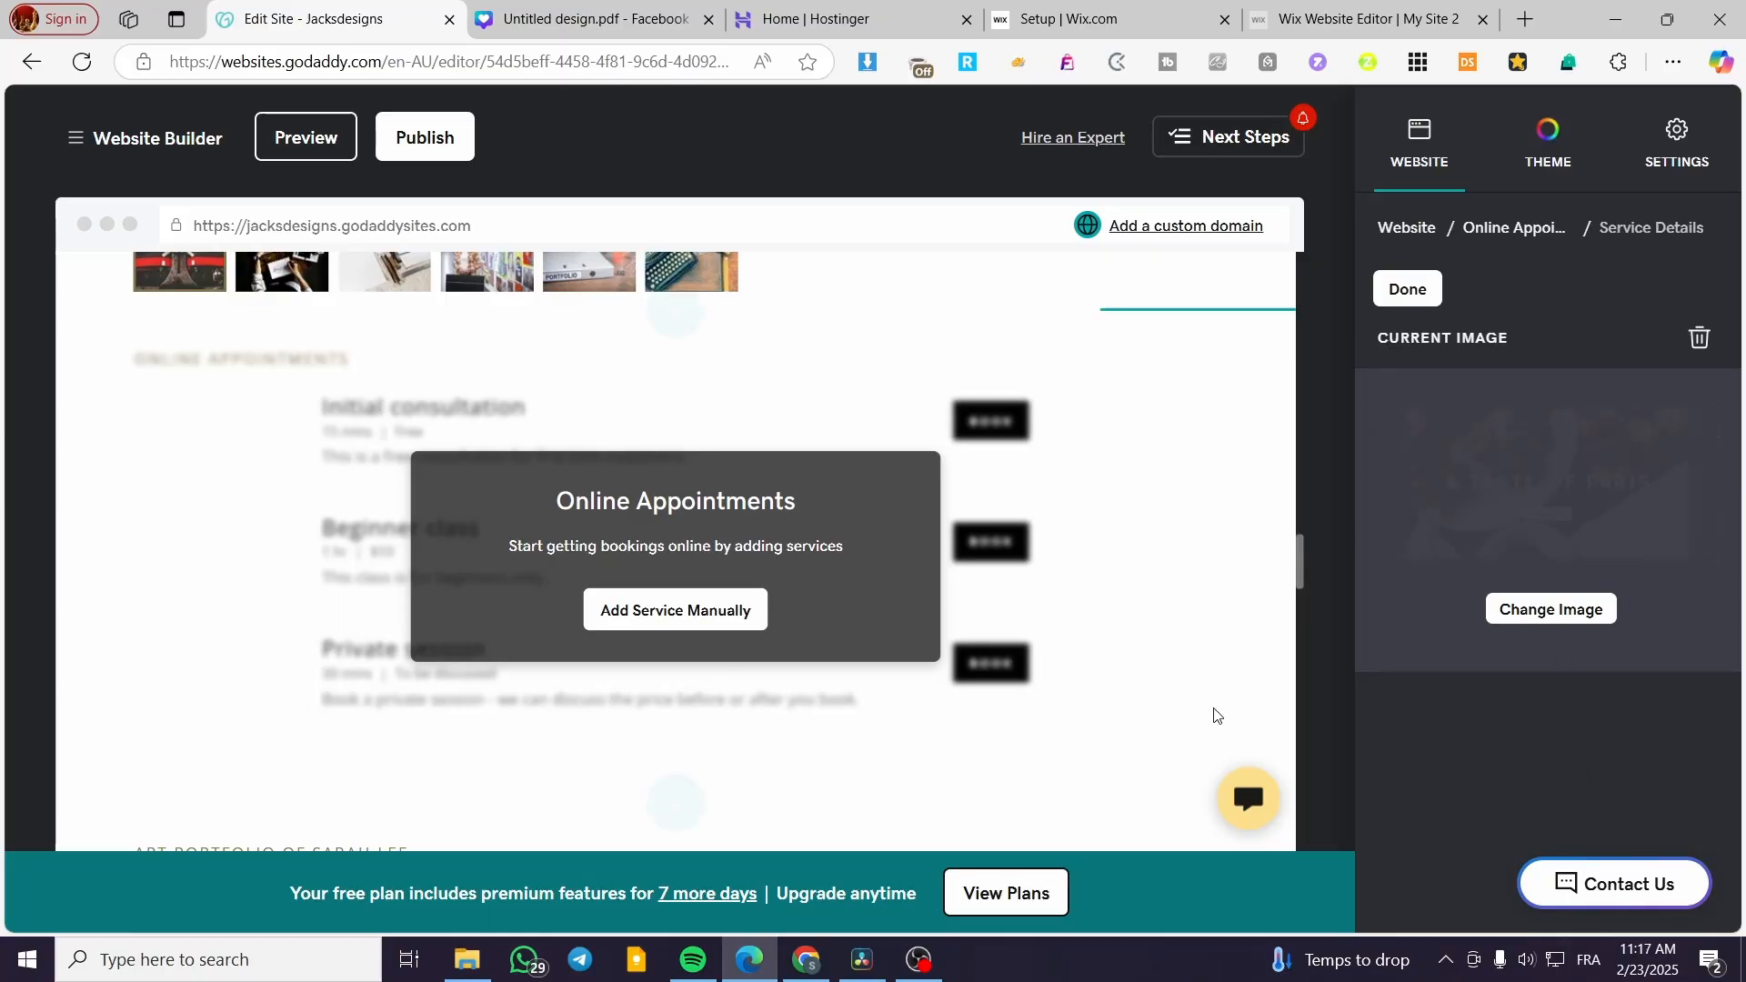
click(1389, 289)
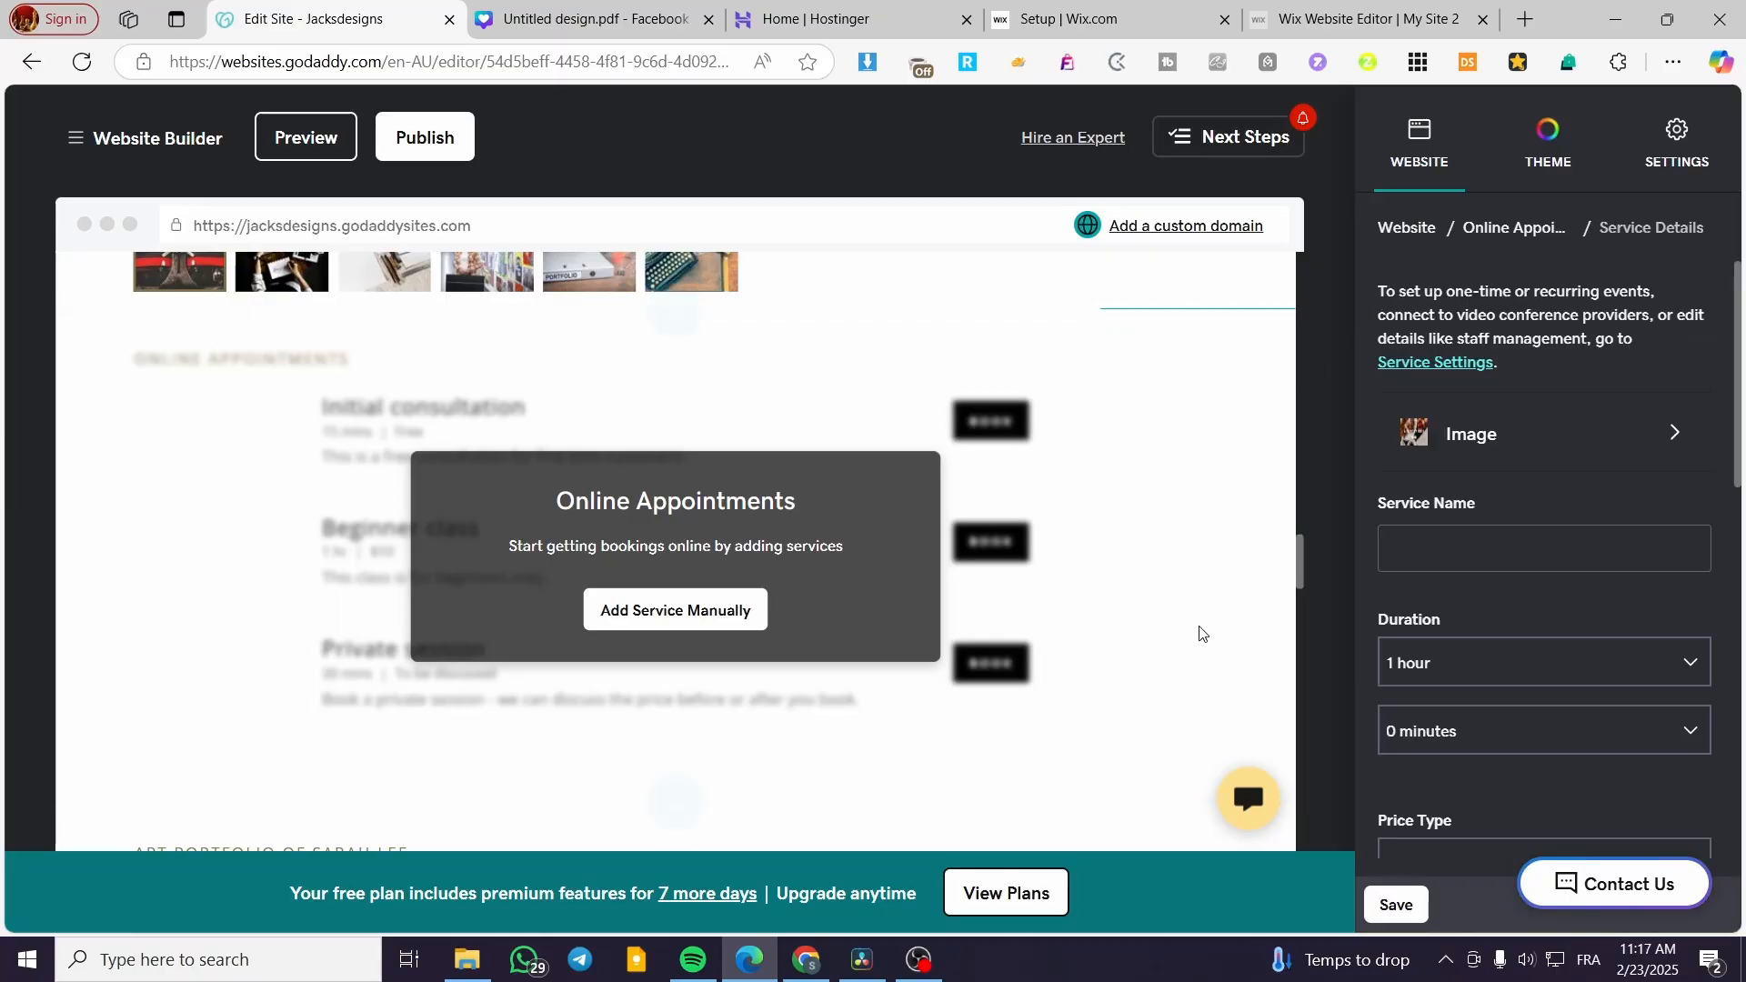
- Leave the service details without saving and look through the Online Appointments section settings
scroll(1137, 618, down, 3)
scroll(1045, 509, up, 2)
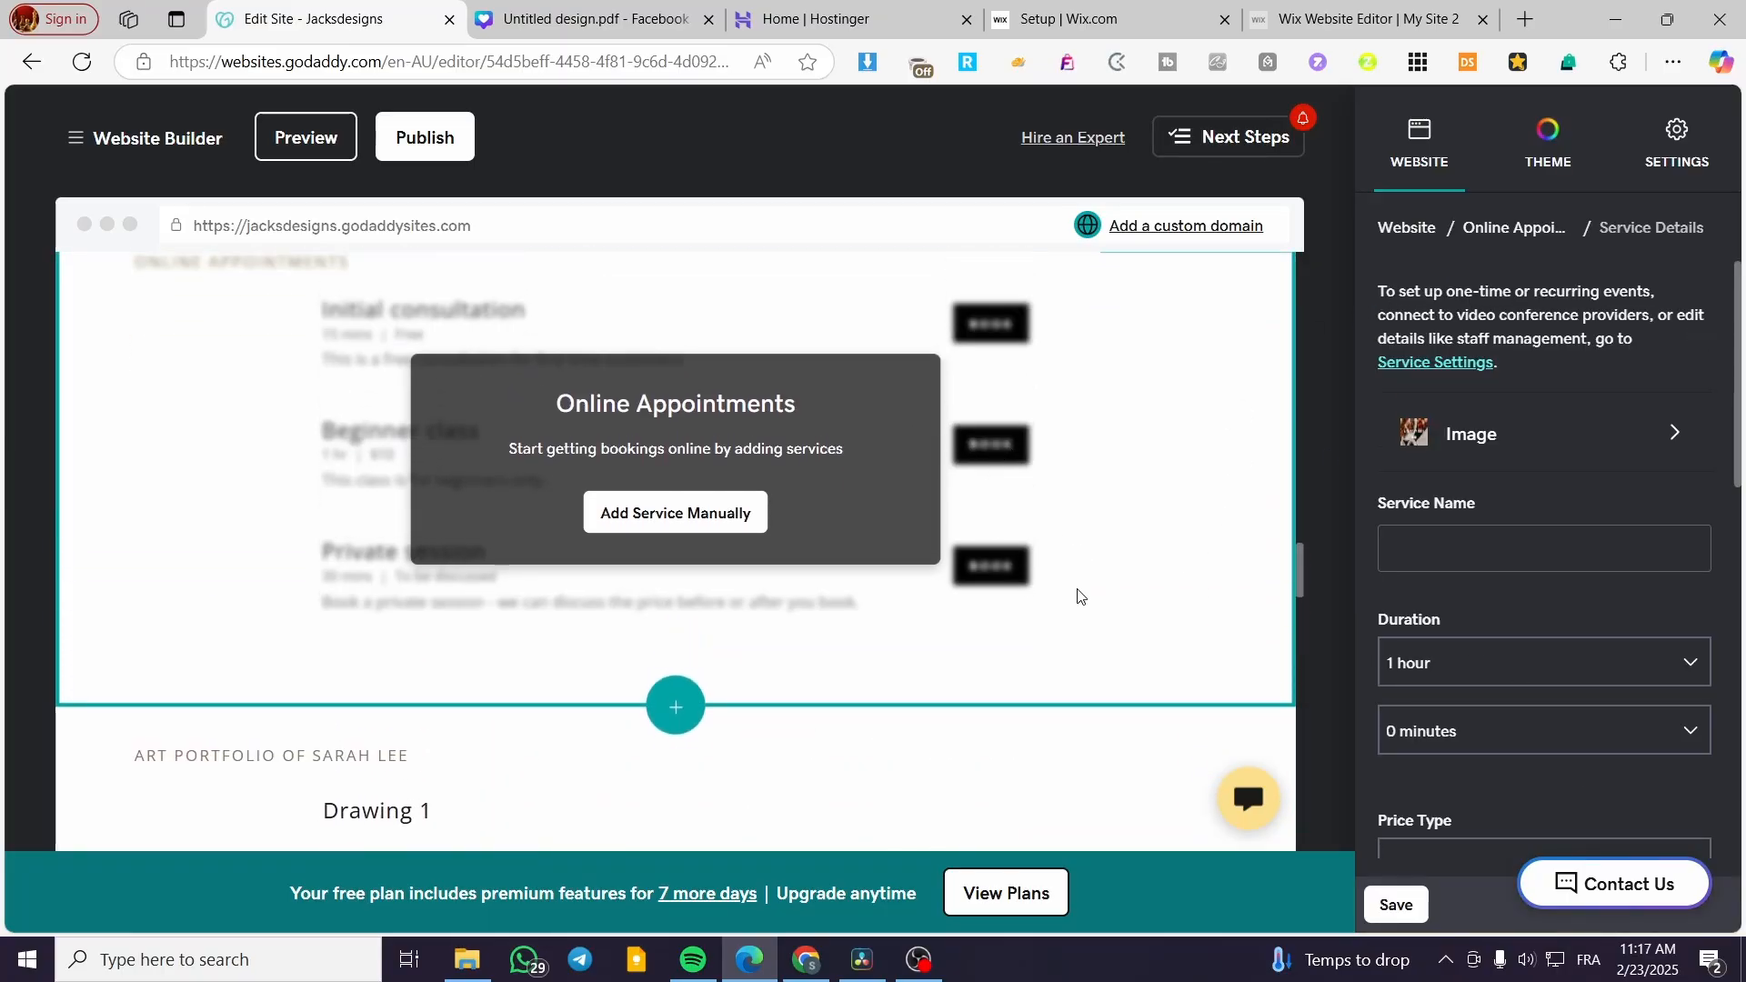
click(715, 491)
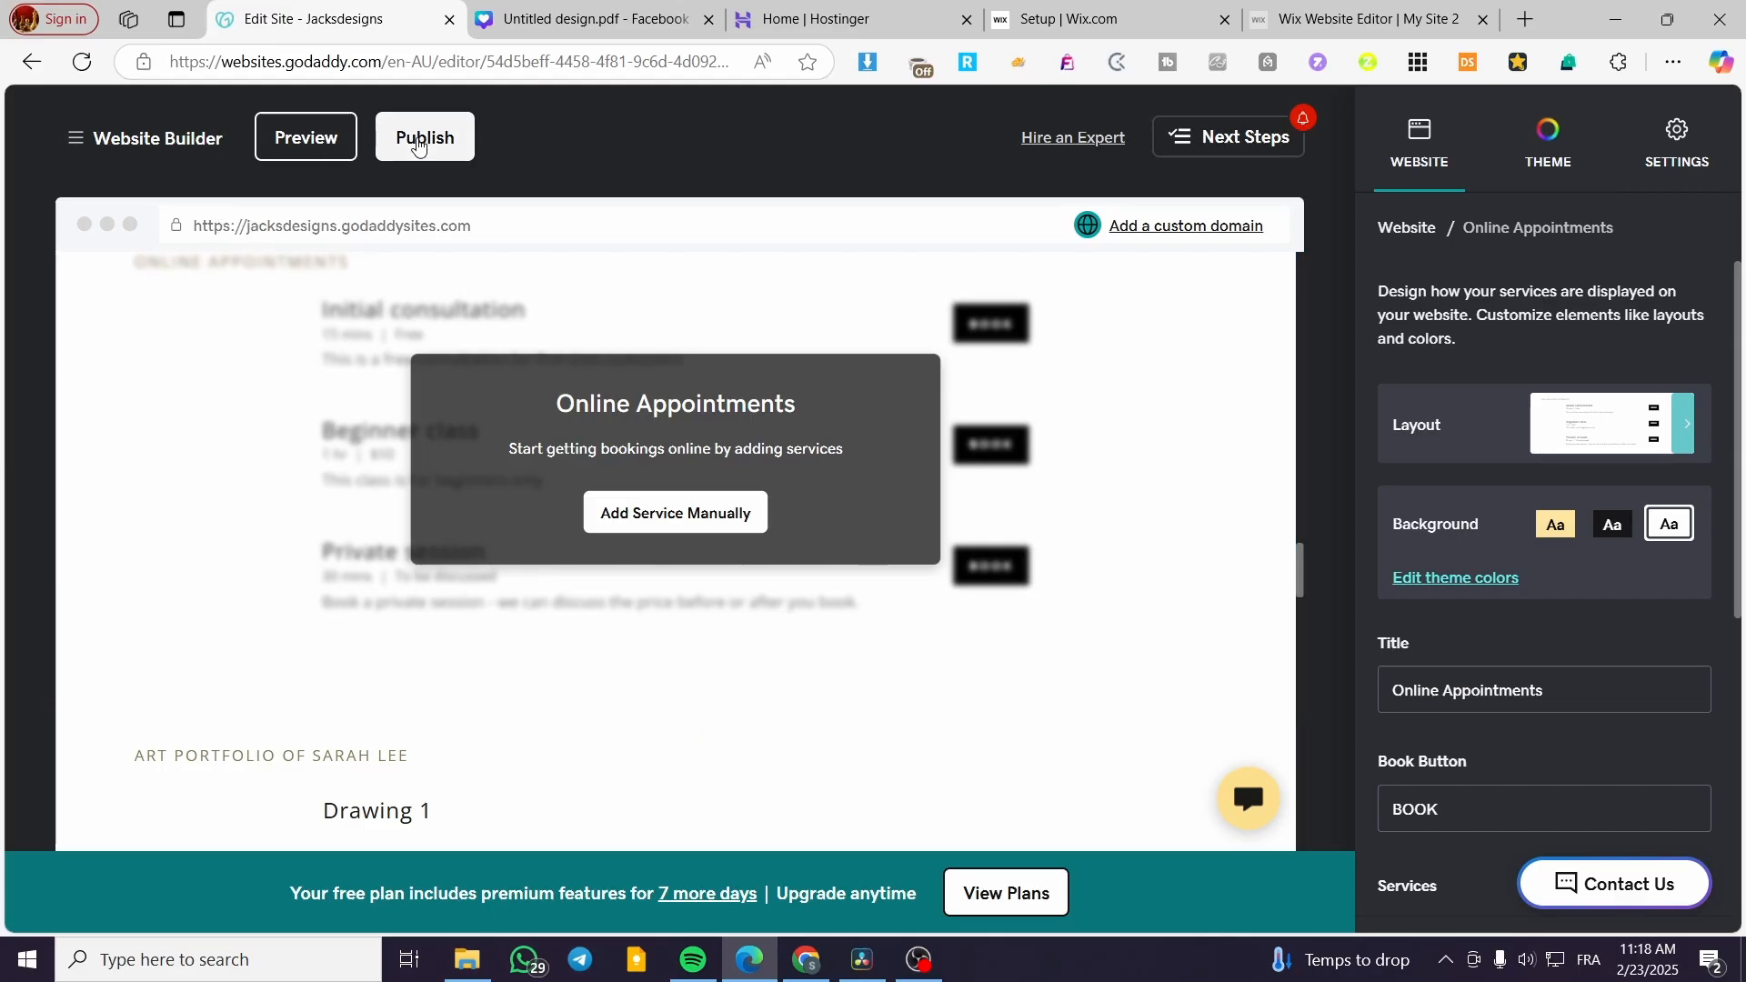
scroll(1566, 507, down, 6)
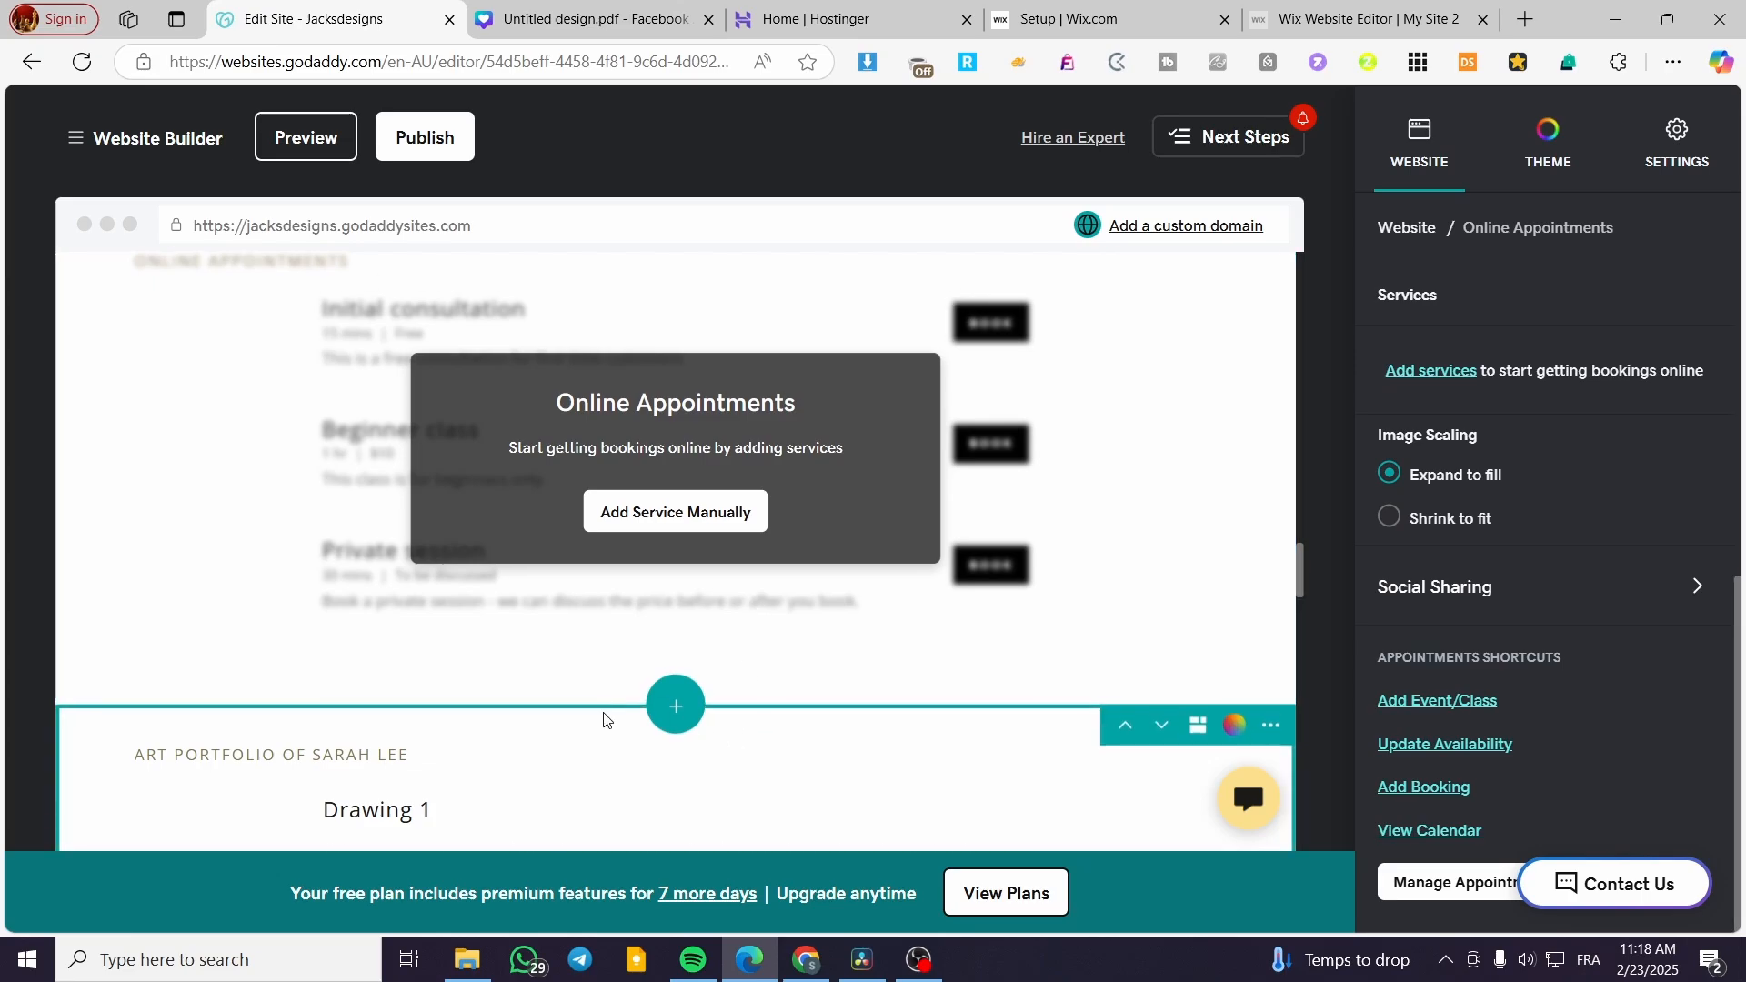
scroll(607, 720, down, 6)
scroll(819, 591, up, 3)
- Rename the Drawing 1 heading in the art portfolio content section to Service 1
click(959, 558)
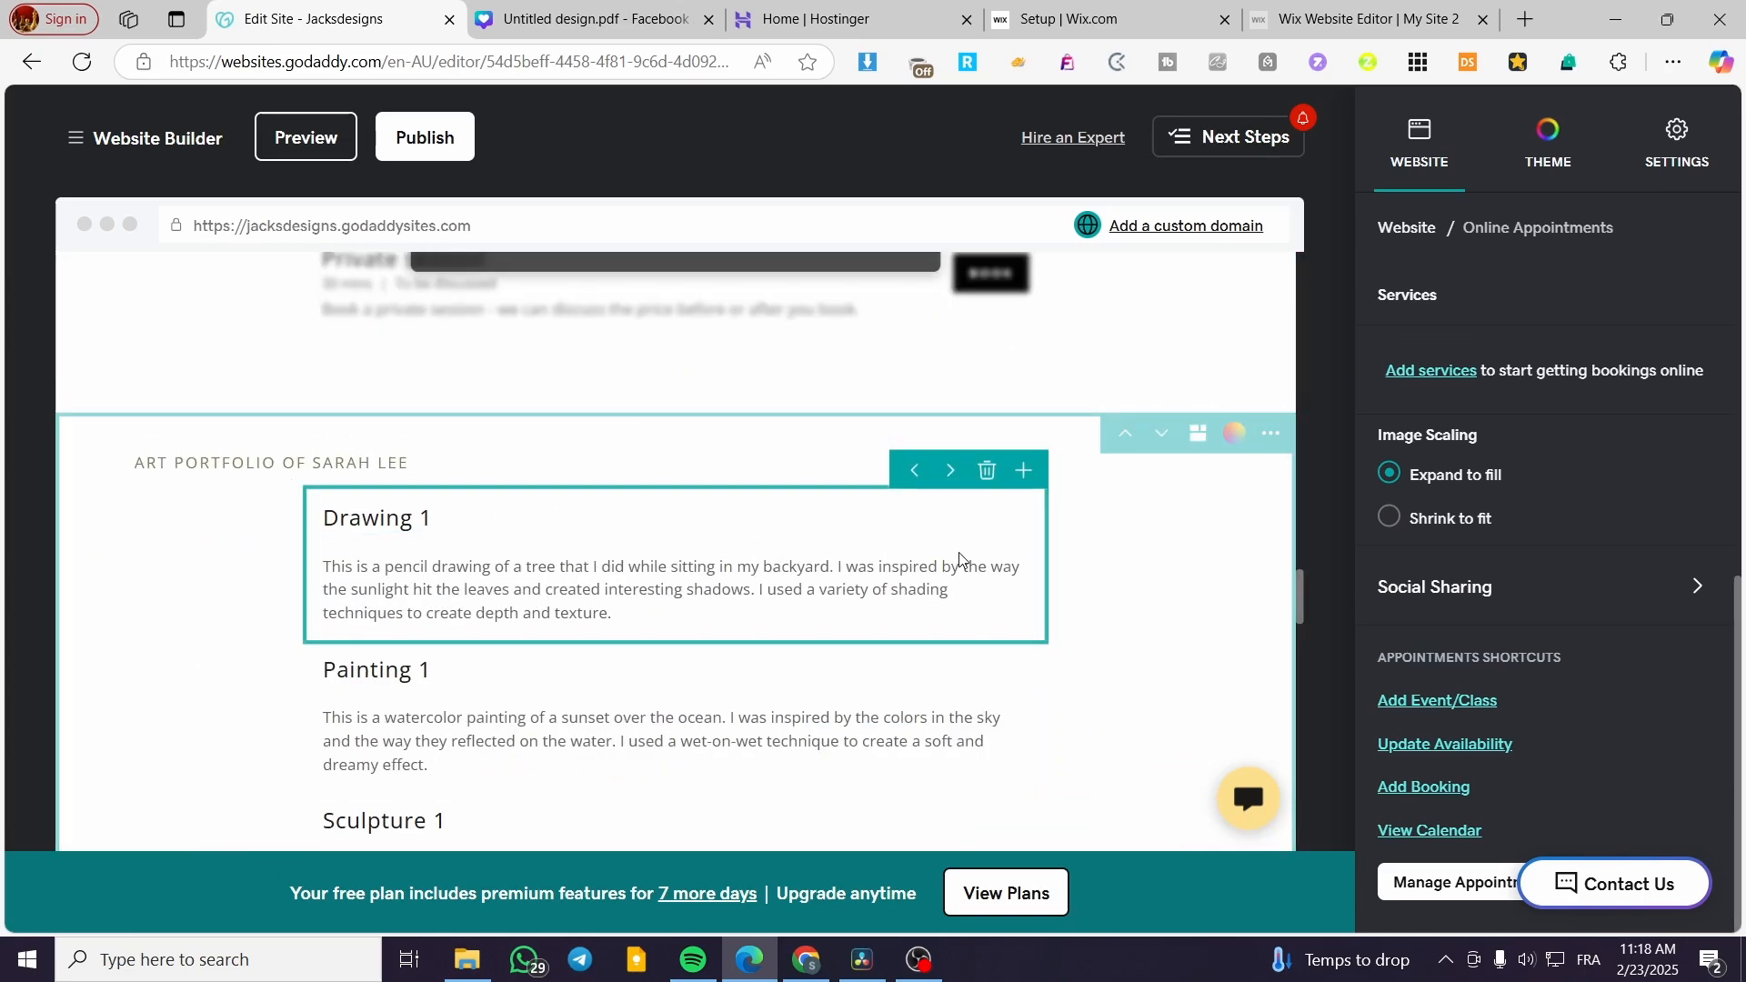
click(421, 519)
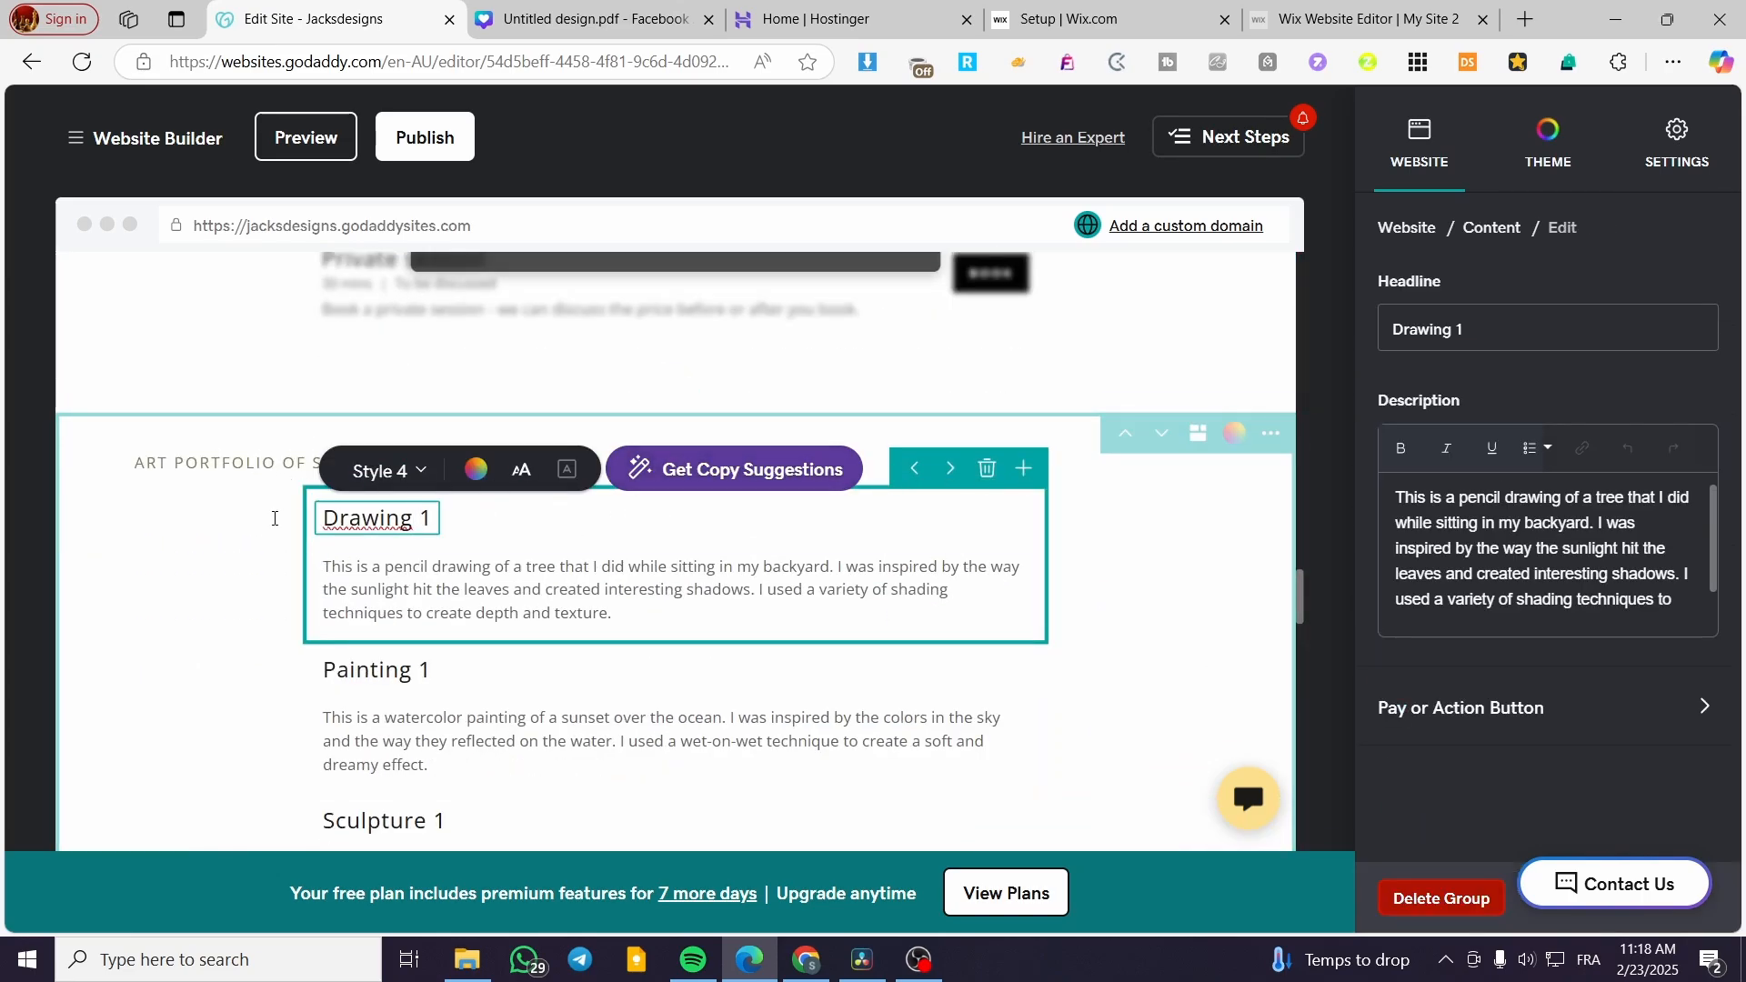
click(196, 461)
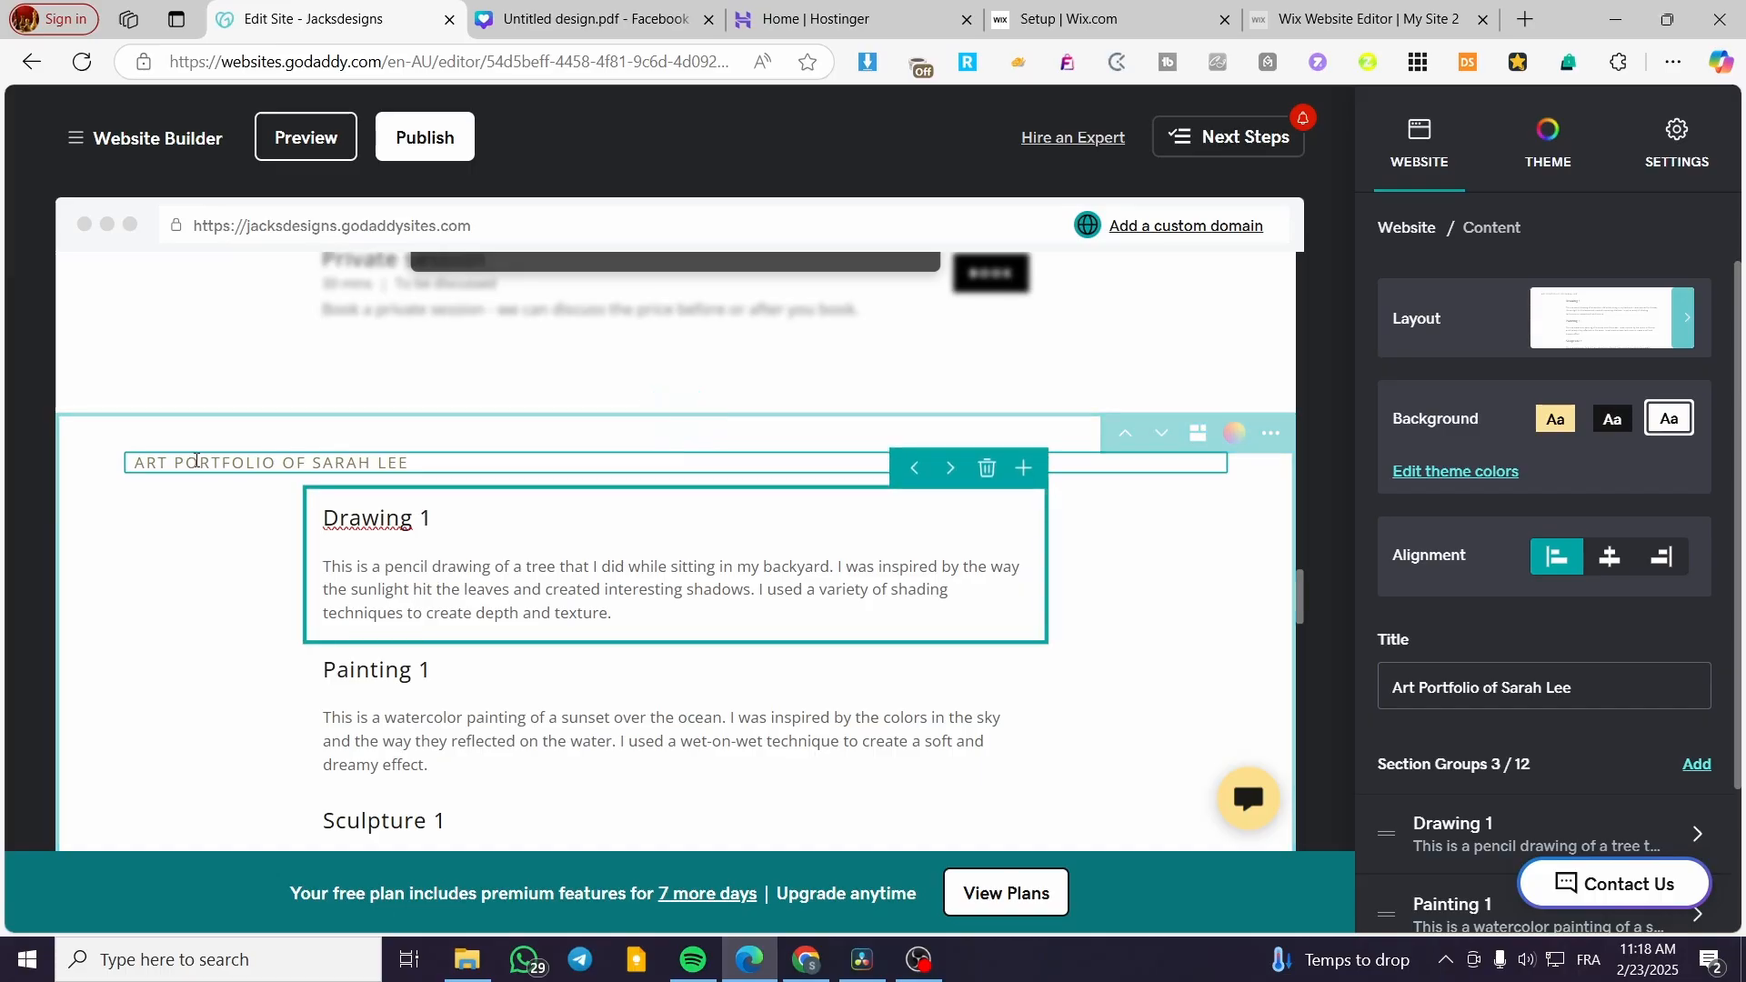
drag(431, 515, 325, 515)
click(391, 518)
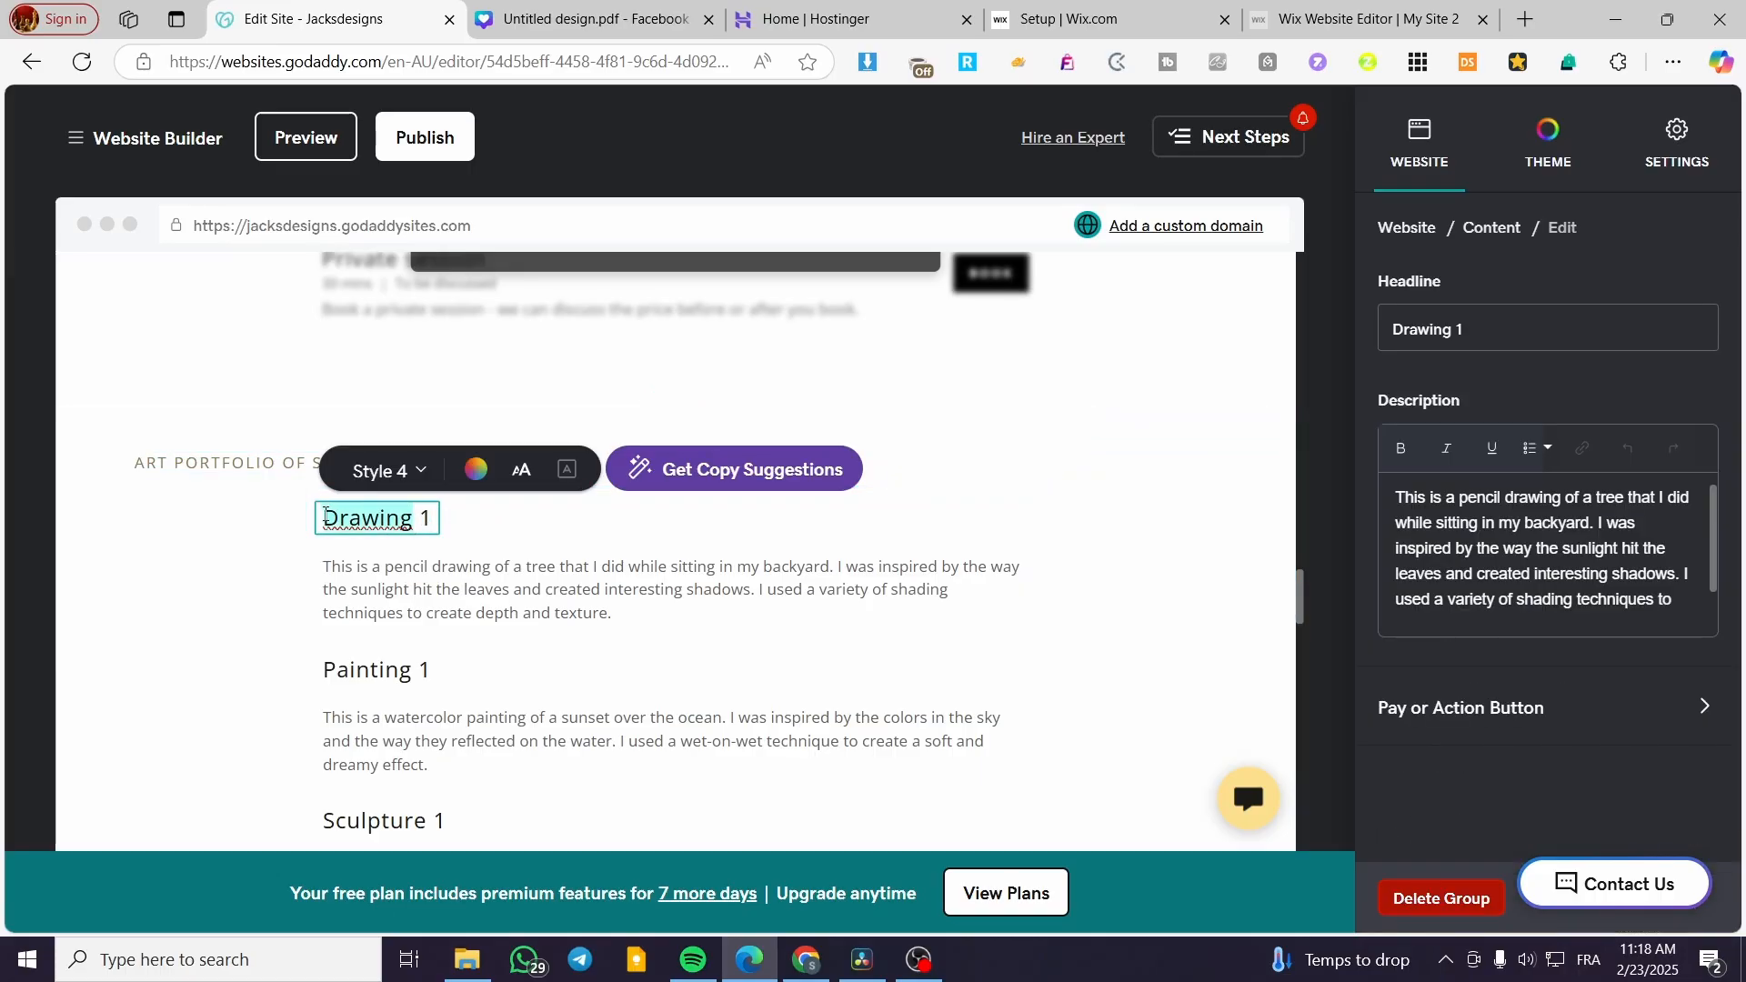
text(Service)
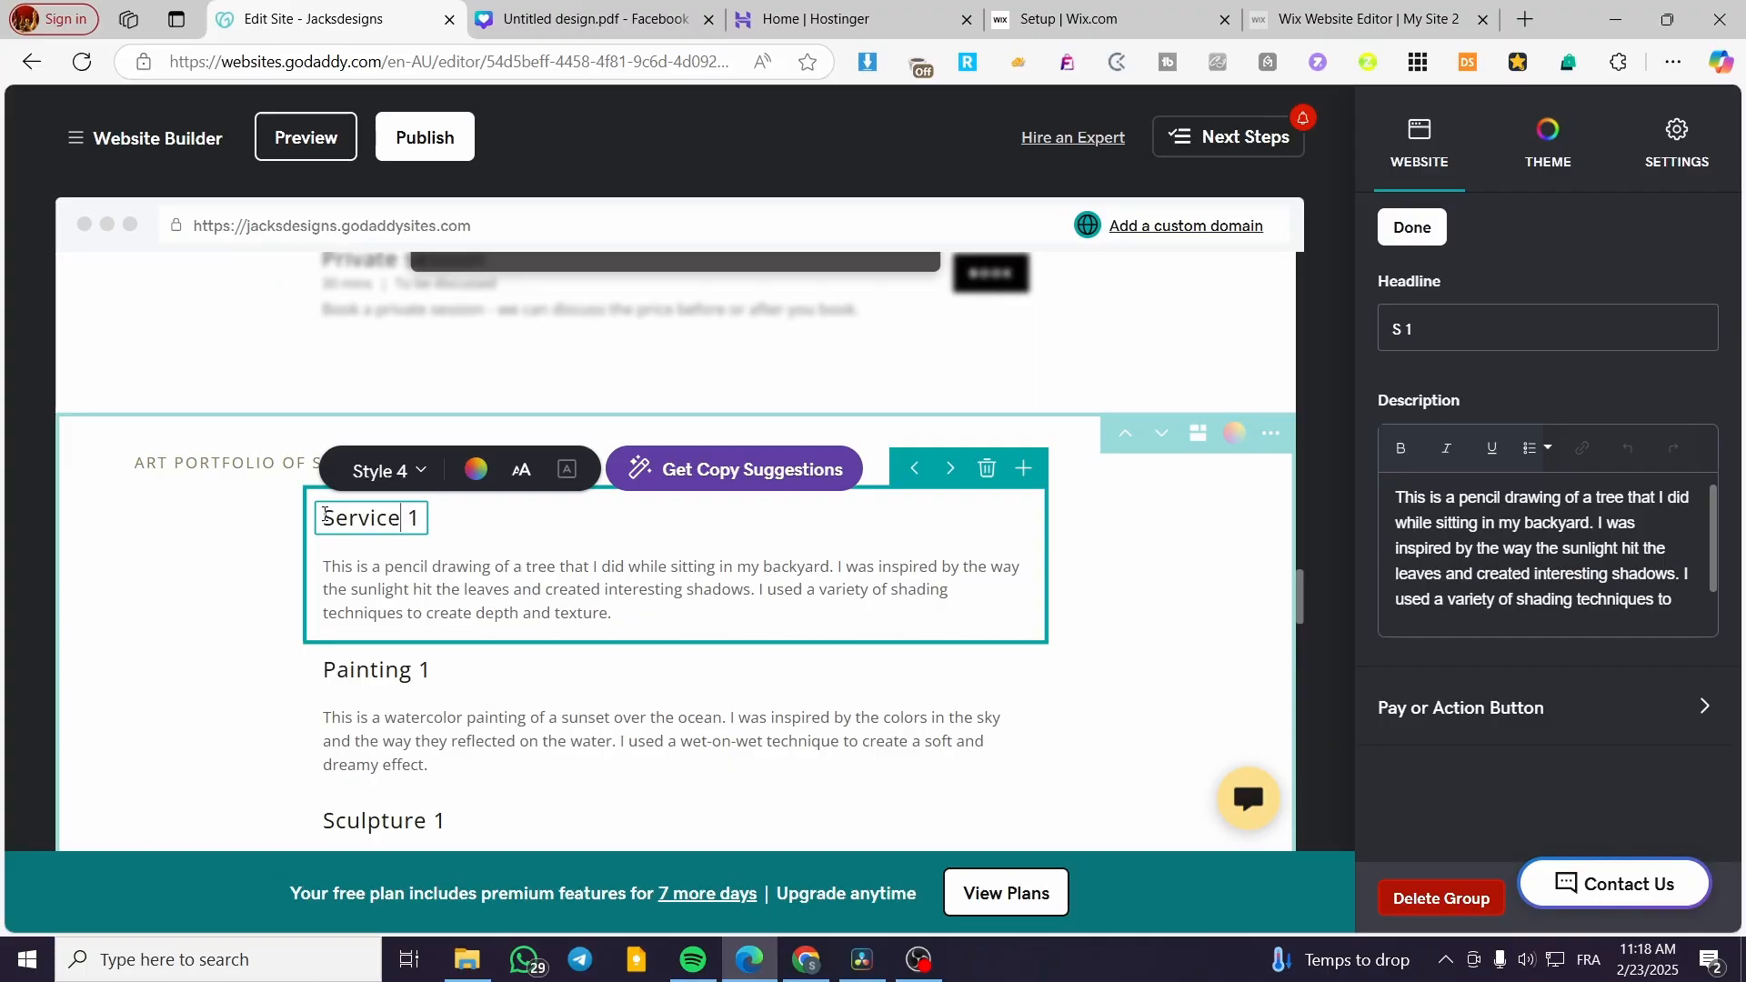
- Rename the Painting 1 heading in the content section to Service 2
click(397, 674)
drag(414, 673, 326, 664)
text(Service 2)
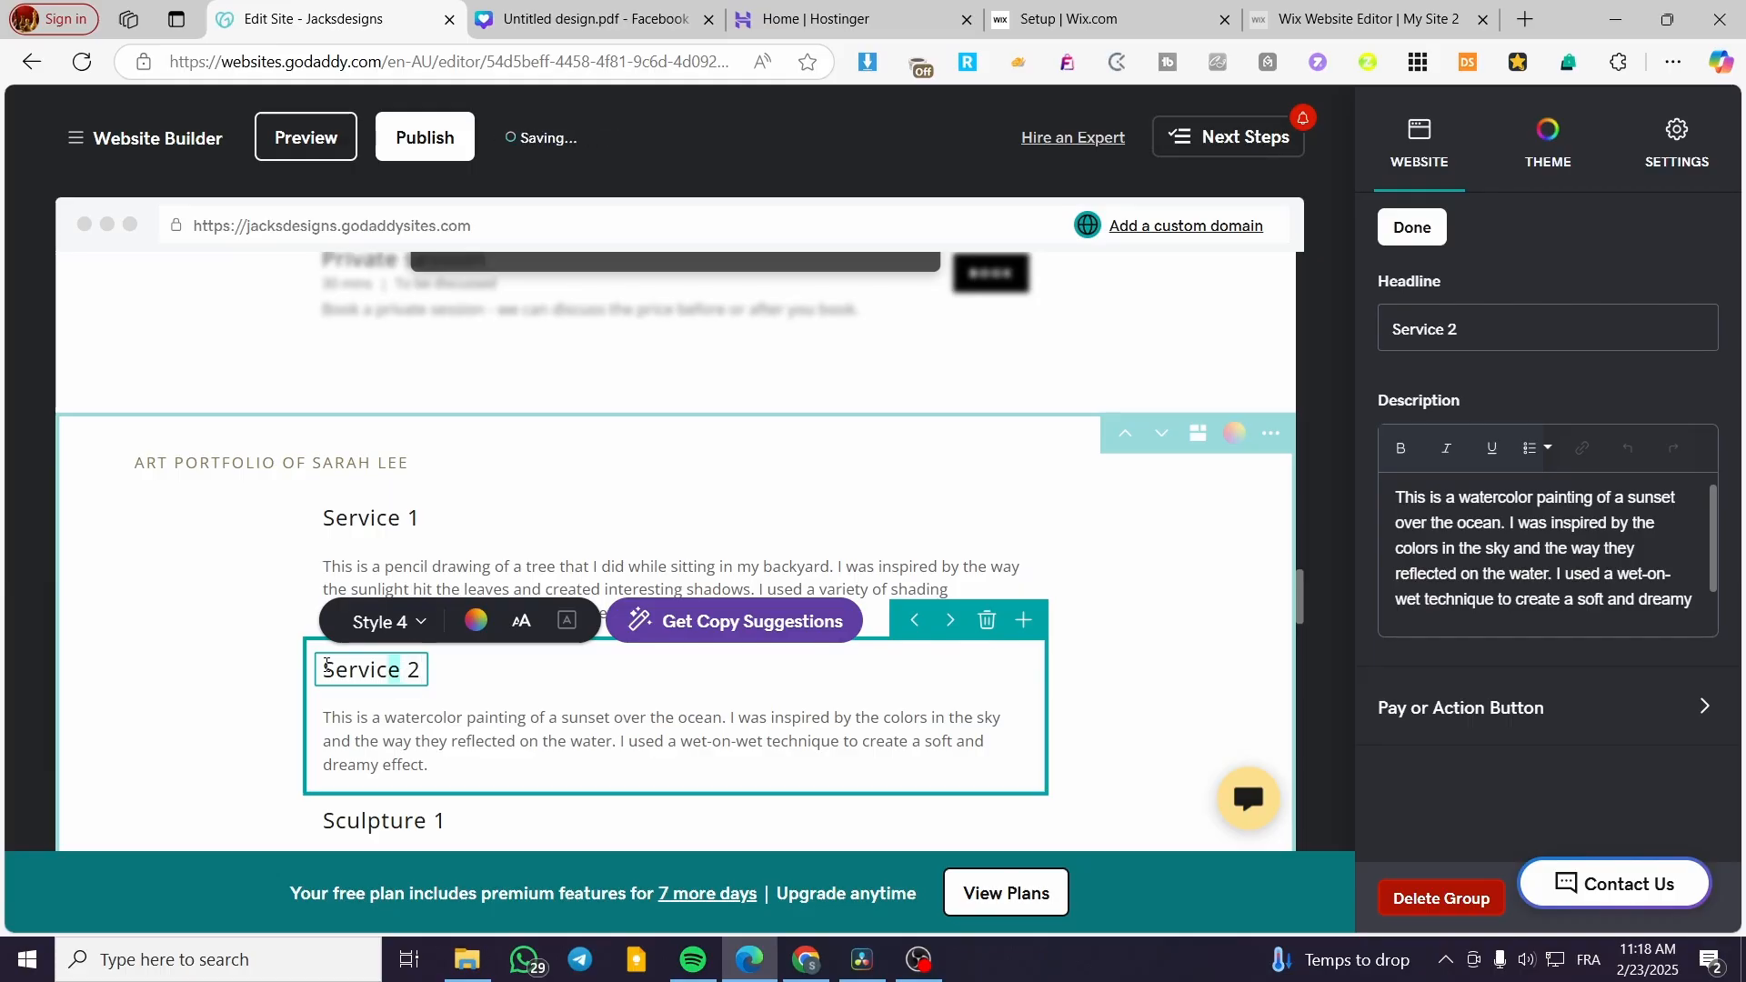
- Rename the Sculpture 1 heading to Service 3, reusing the word copied from the Service 2 heading
drag(326, 665, 326, 665)
key(ctrl+c)
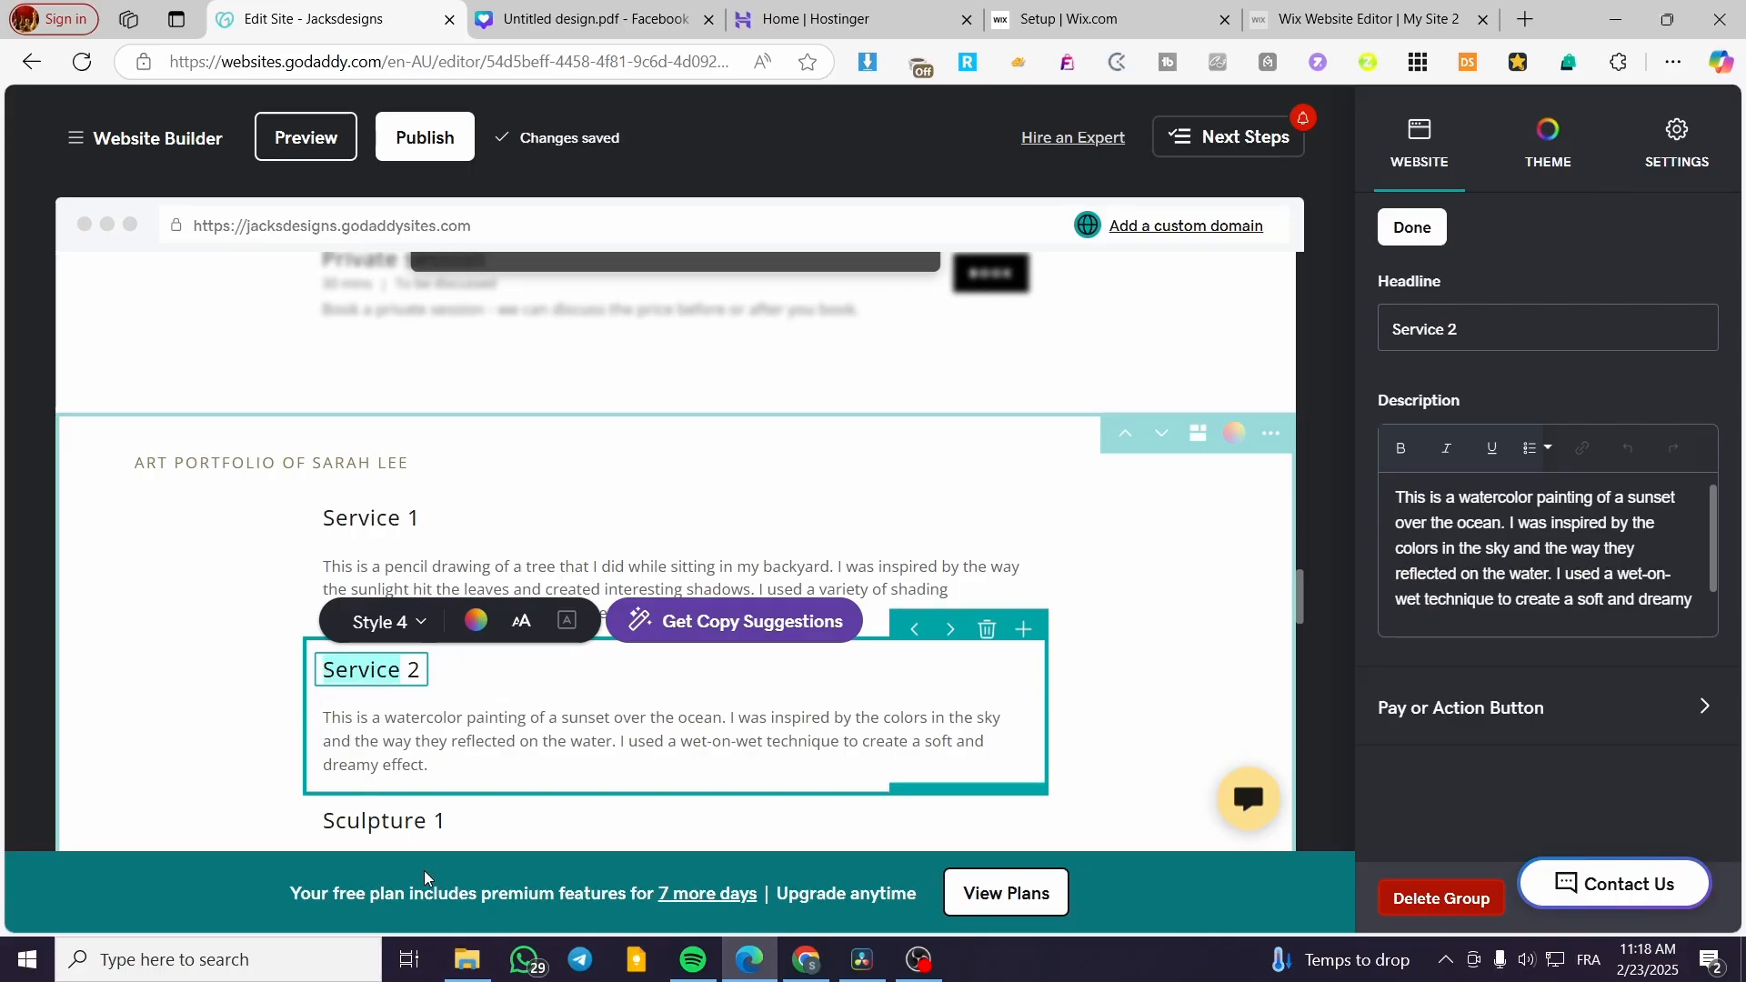
click(429, 820)
drag(429, 820, 324, 819)
key(ctrl+v)
scroll(315, 698, down, 3)
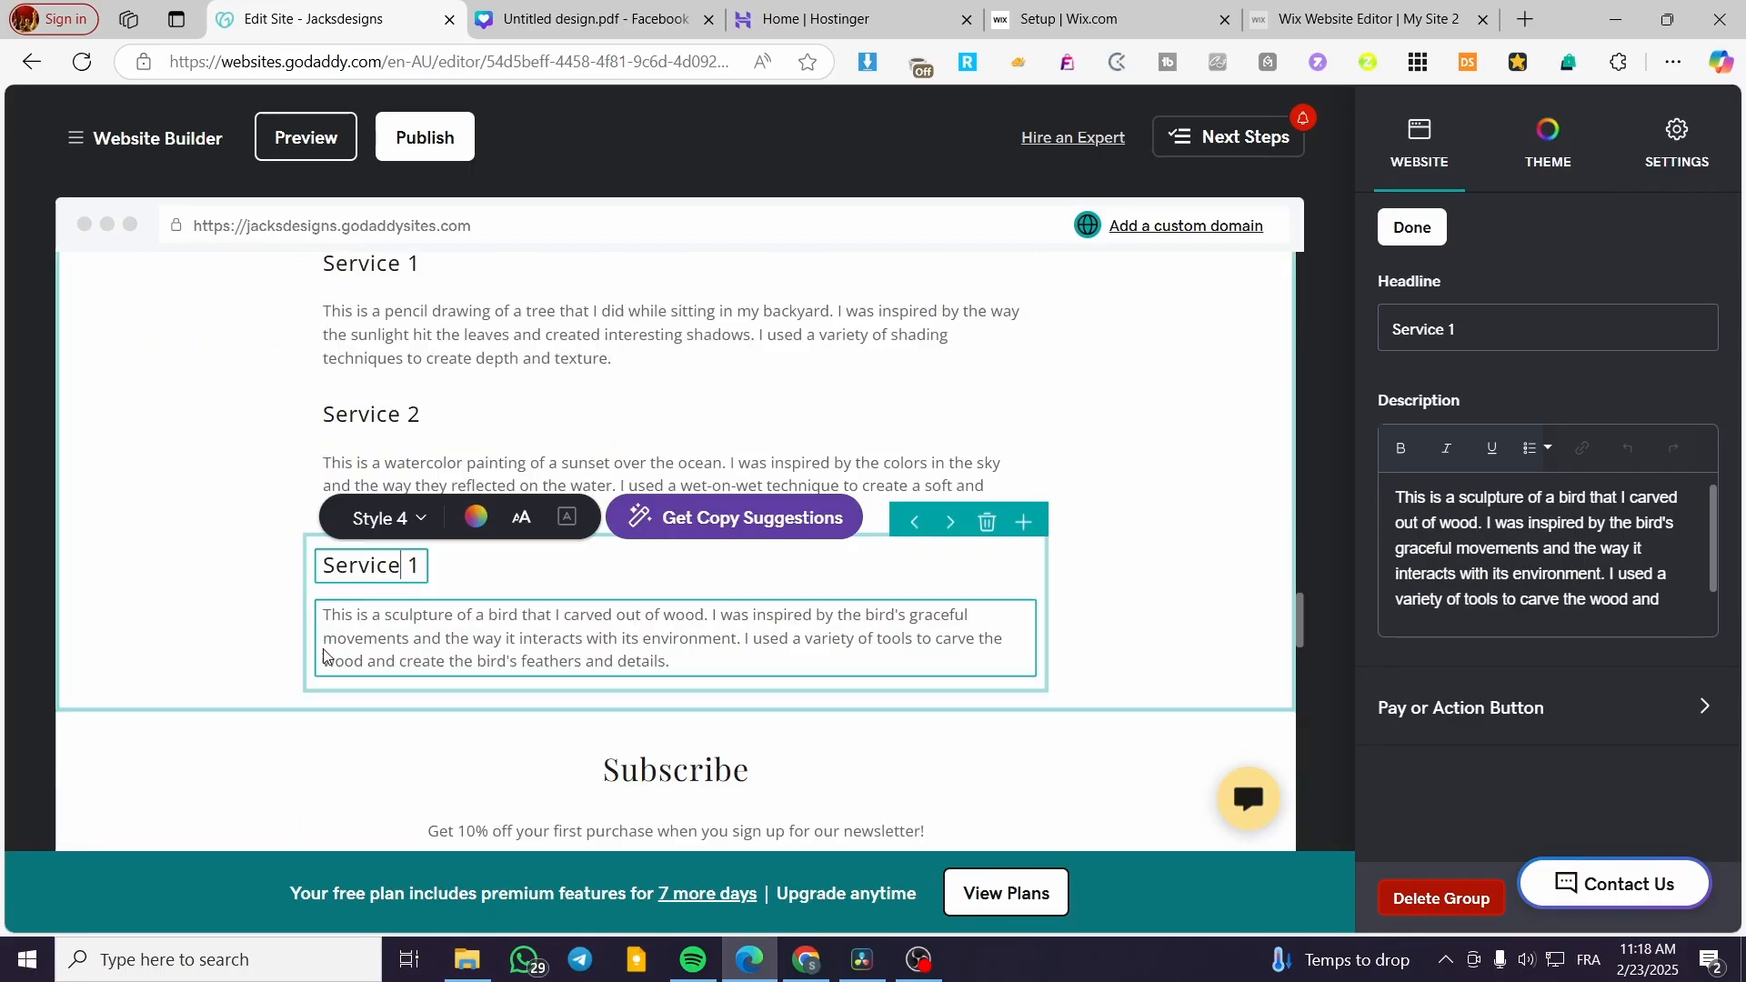
double_click(417, 528)
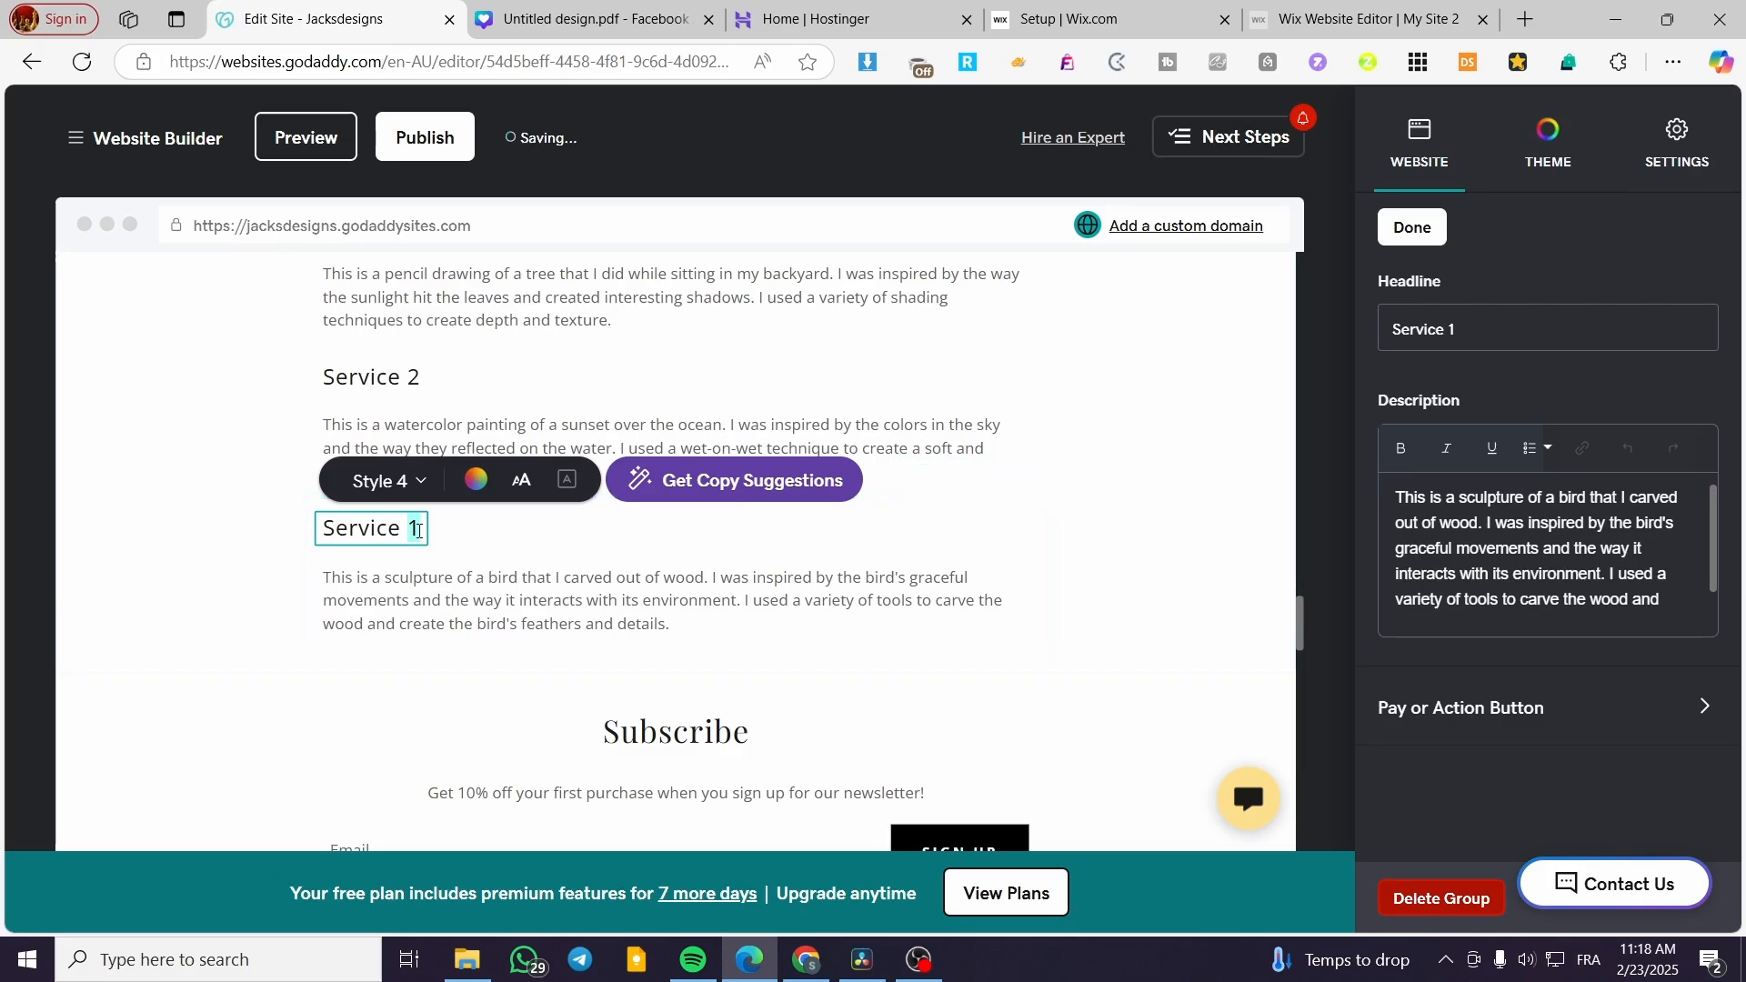
text(3)
click(503, 600)
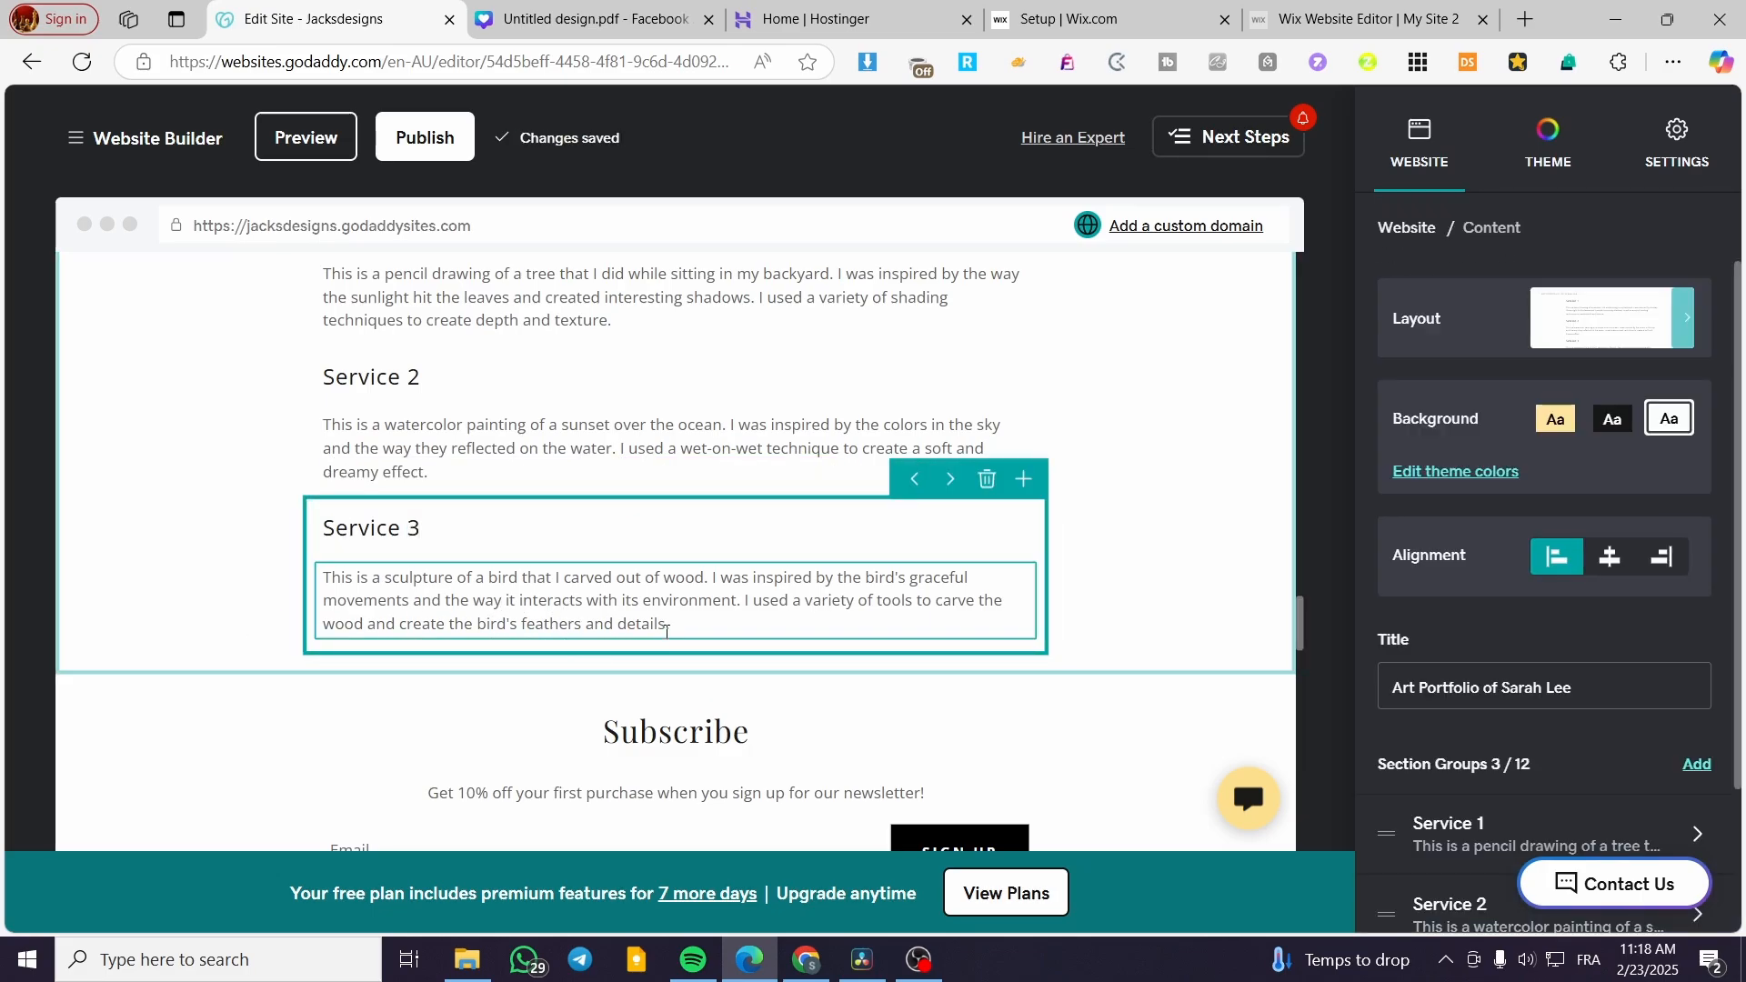
- Change the Subscribe section's headline to "Subscribe For More Content or Ideas"
scroll(533, 527, up, 3)
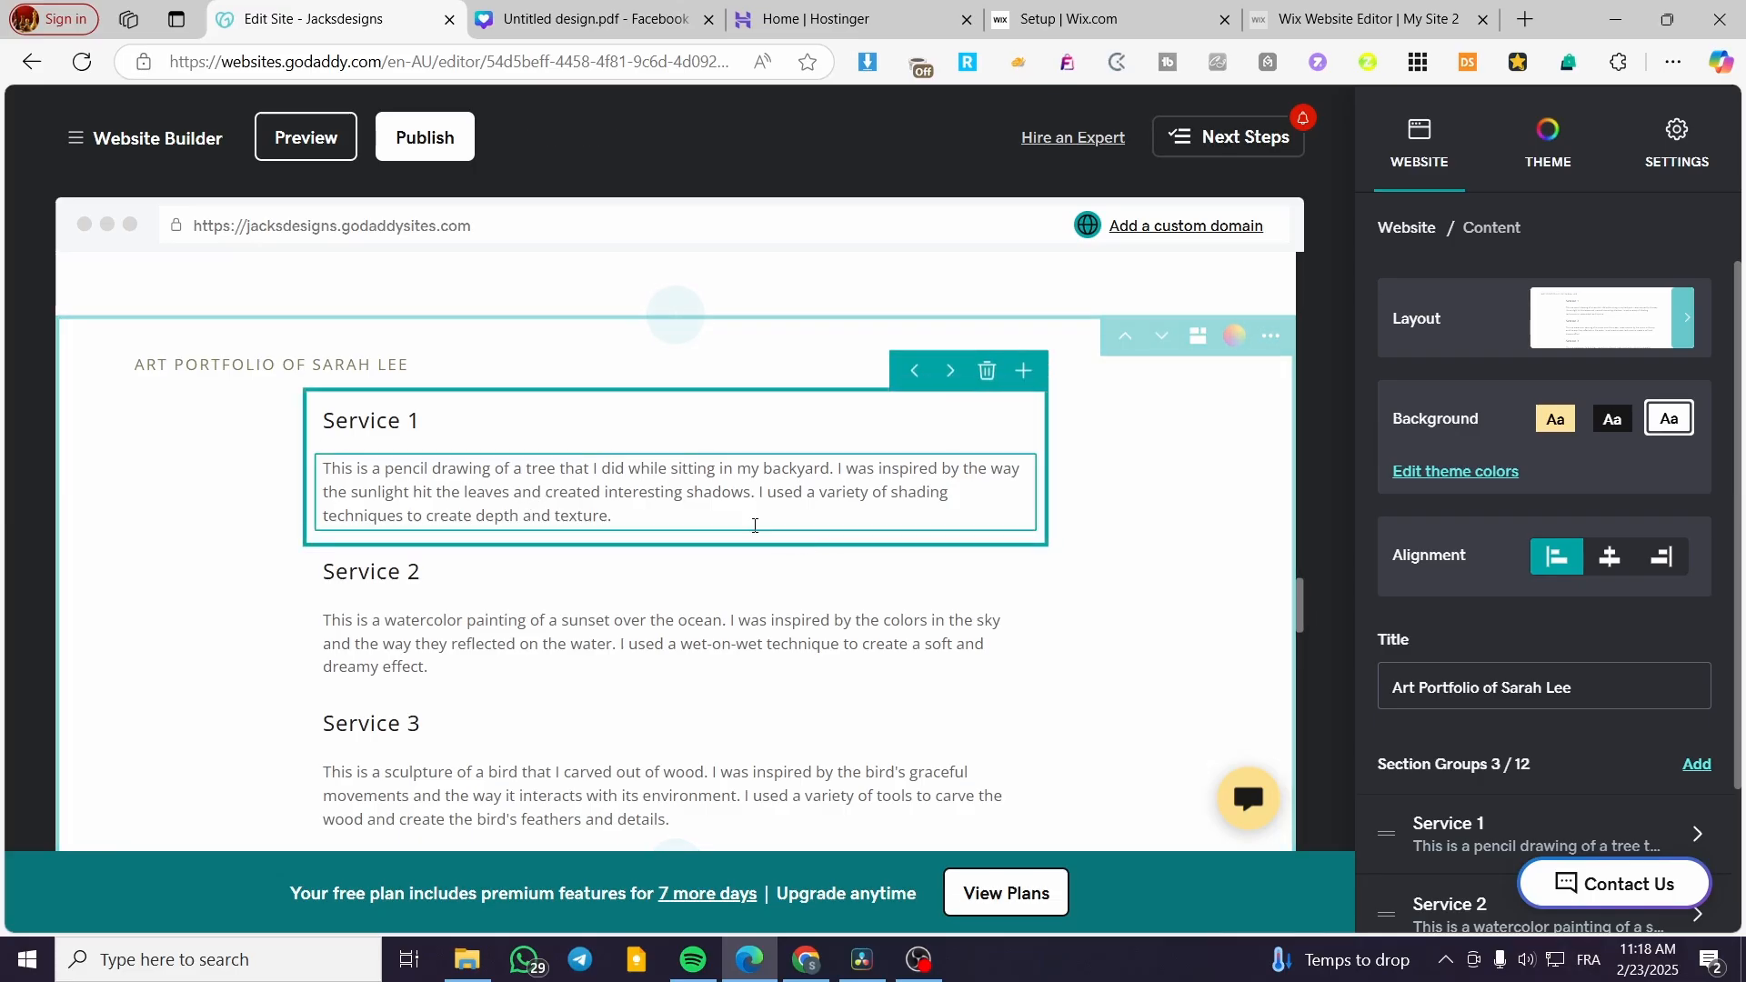
scroll(730, 493, down, 7)
scroll(693, 499, up, 2)
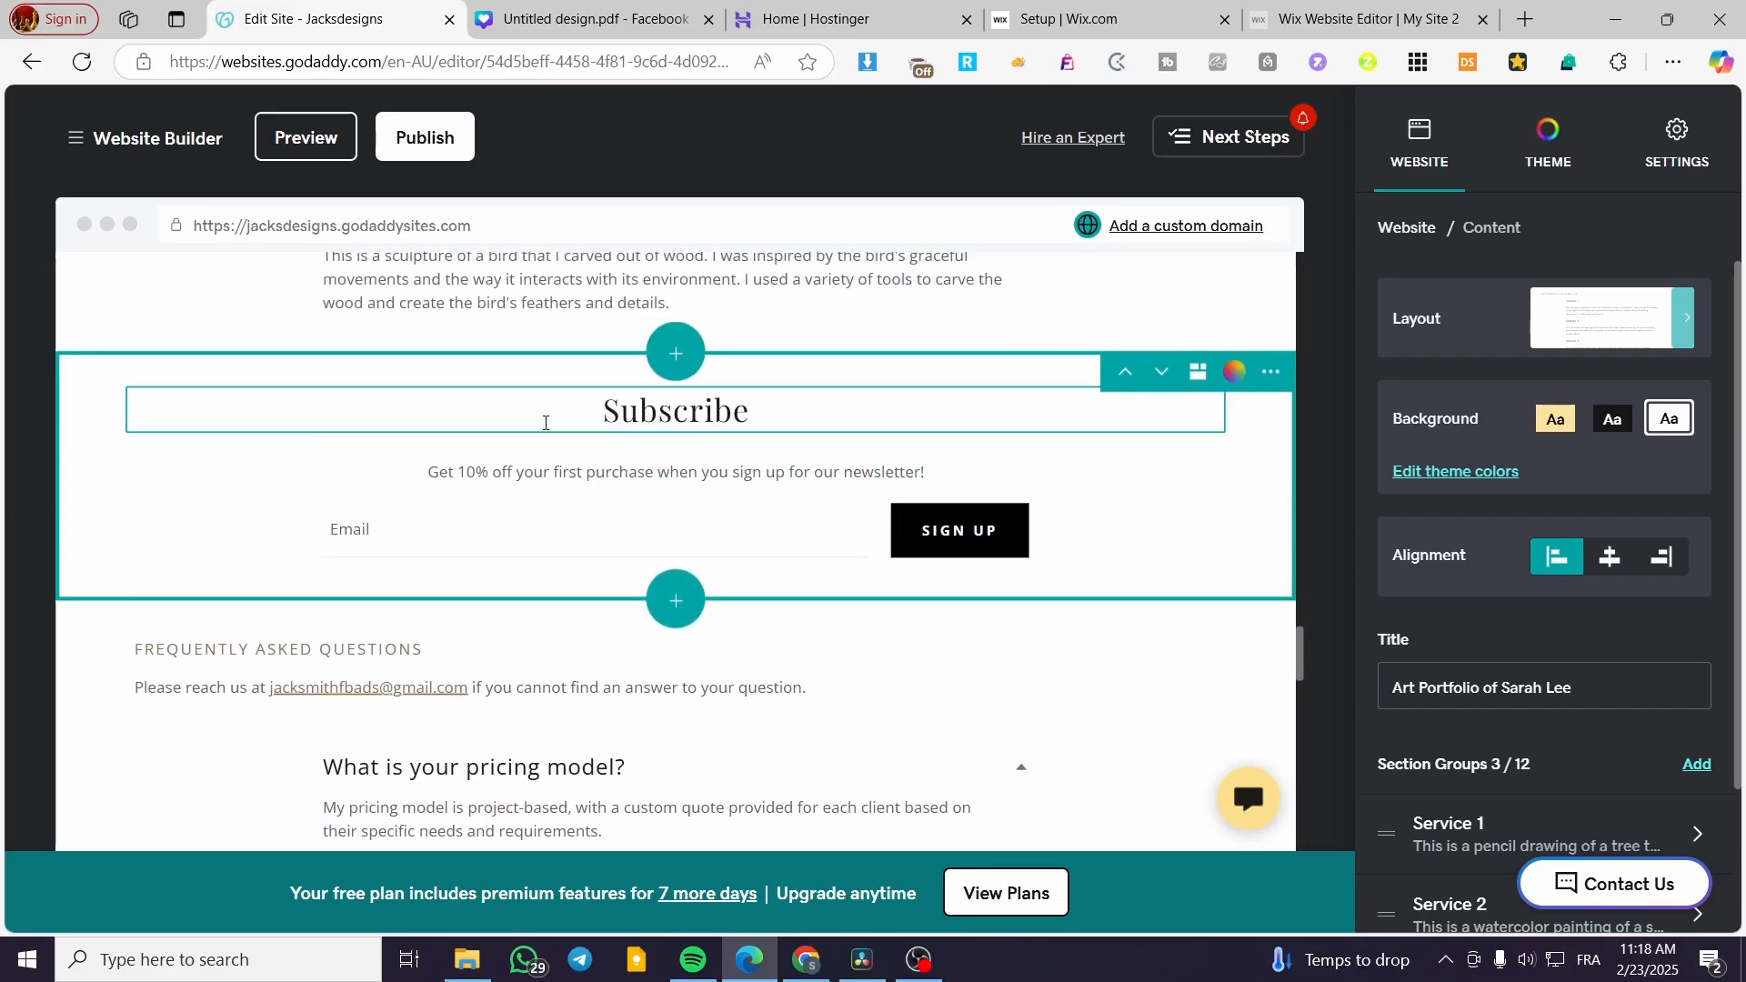
click(767, 444)
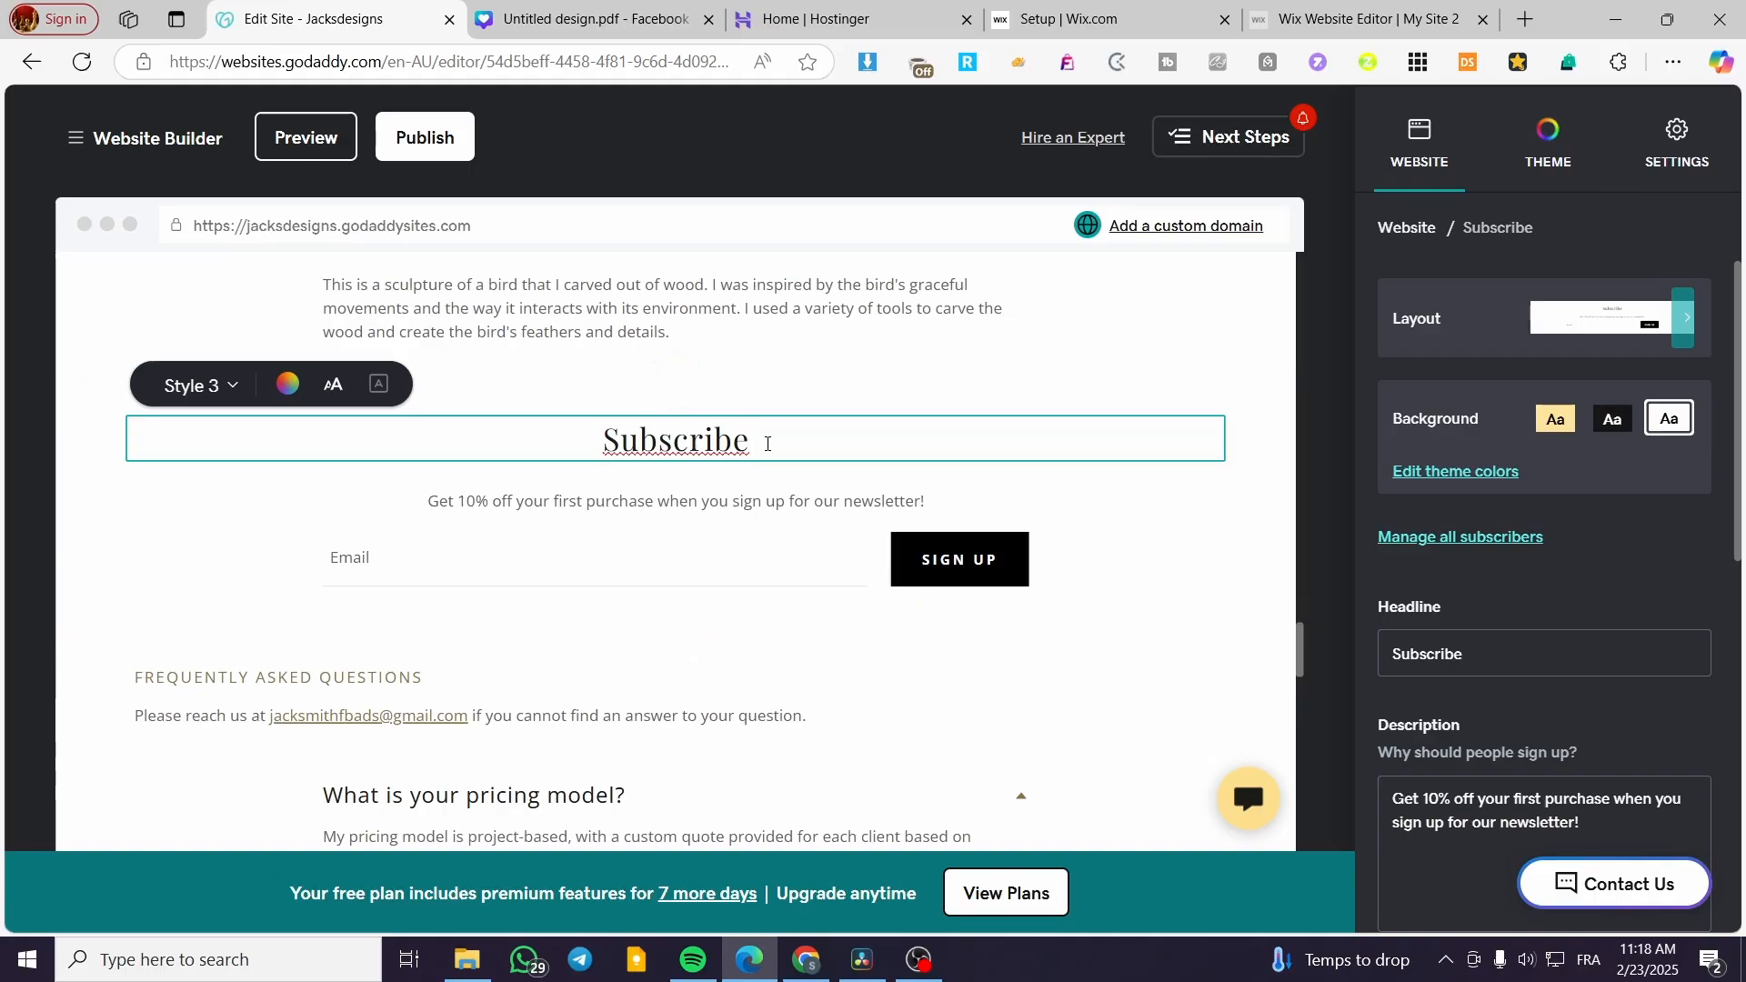
text(For )
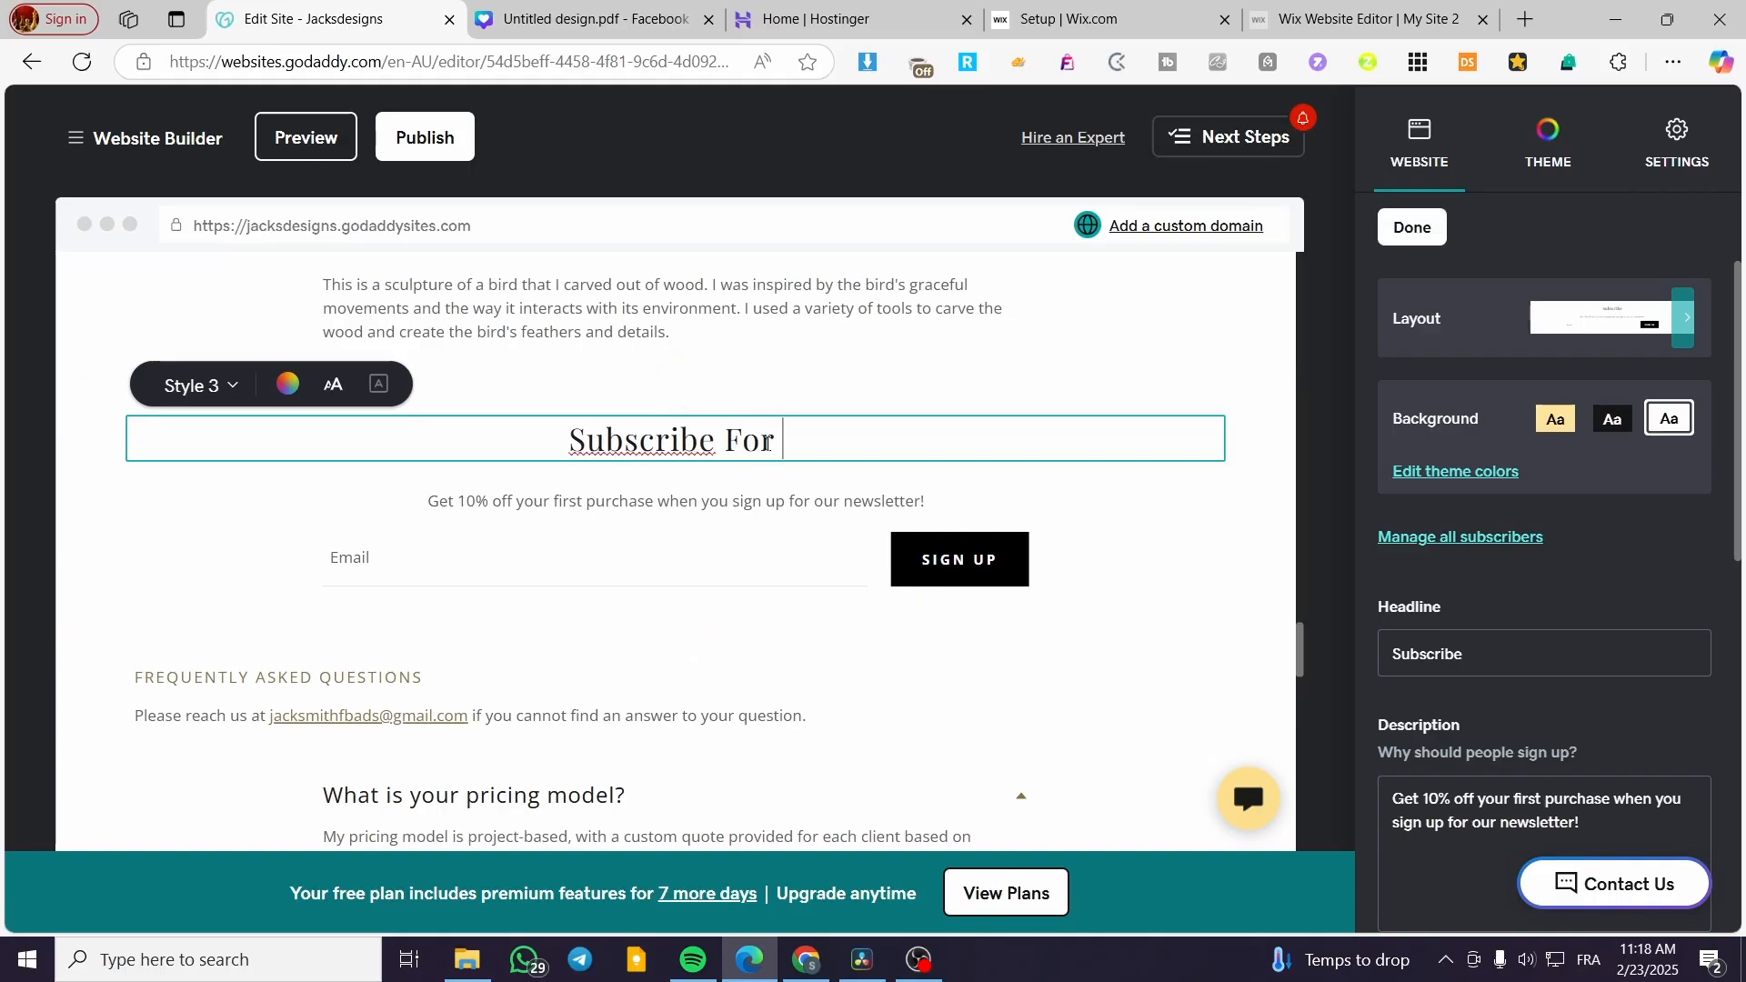
text(m)
key(BackSpace)
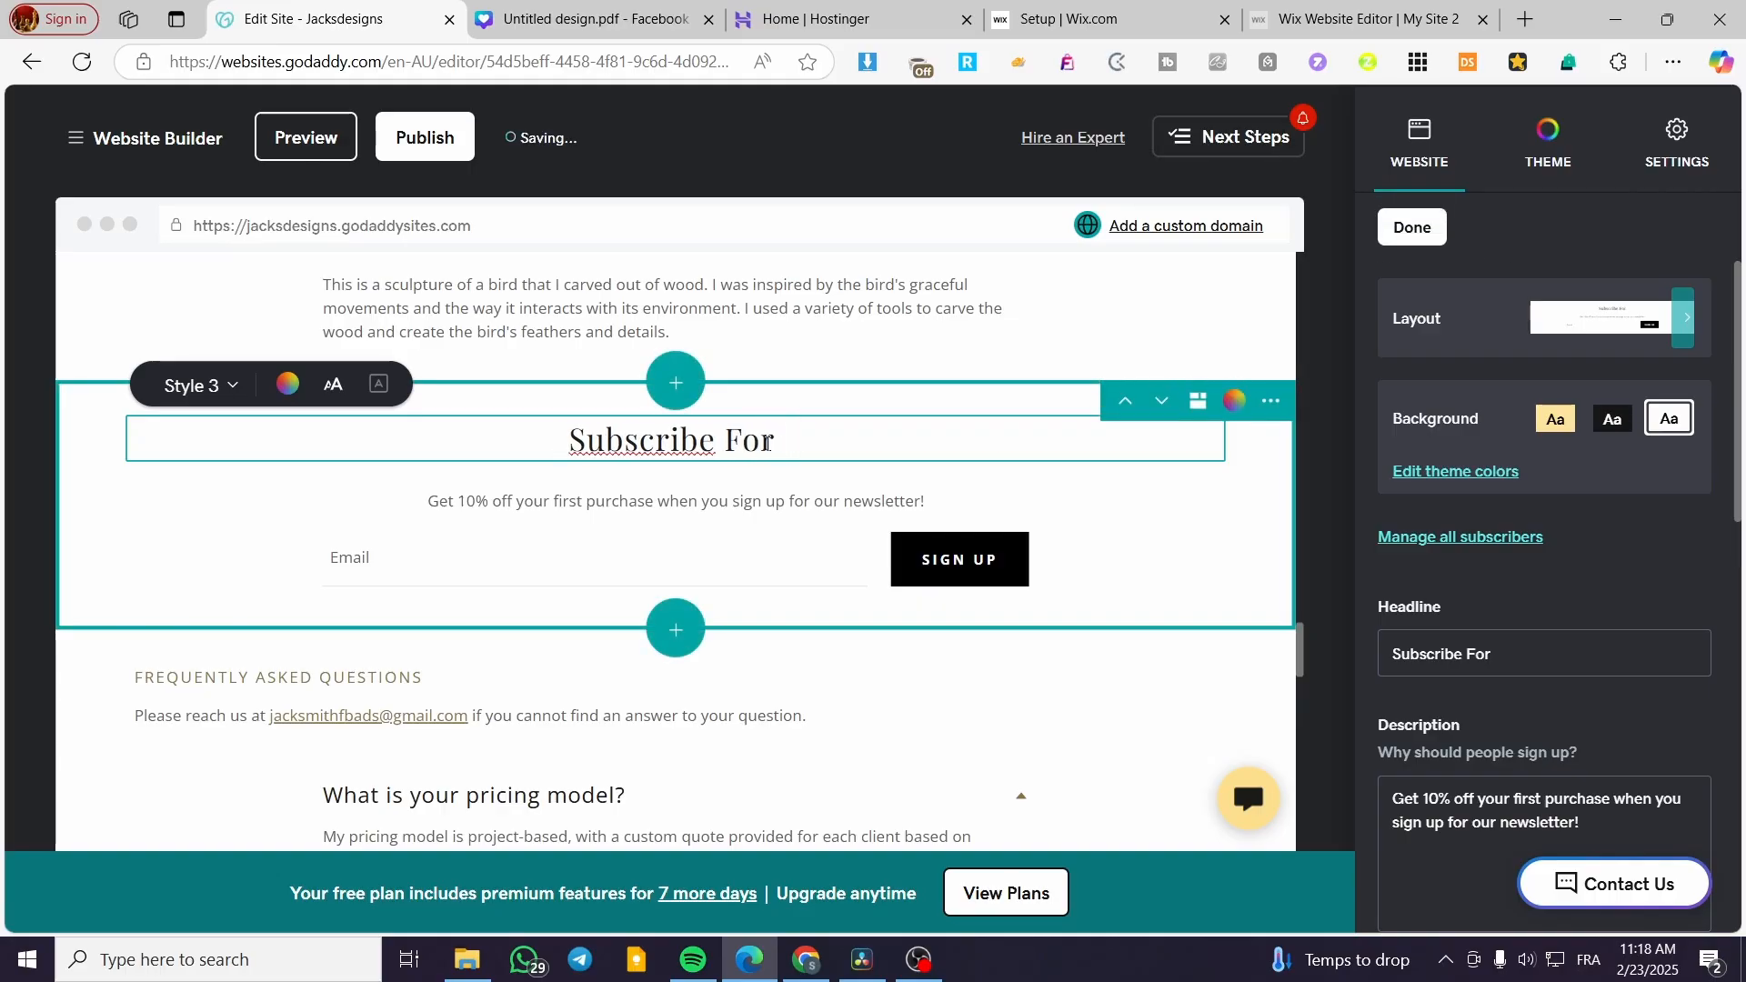
text(More Content)
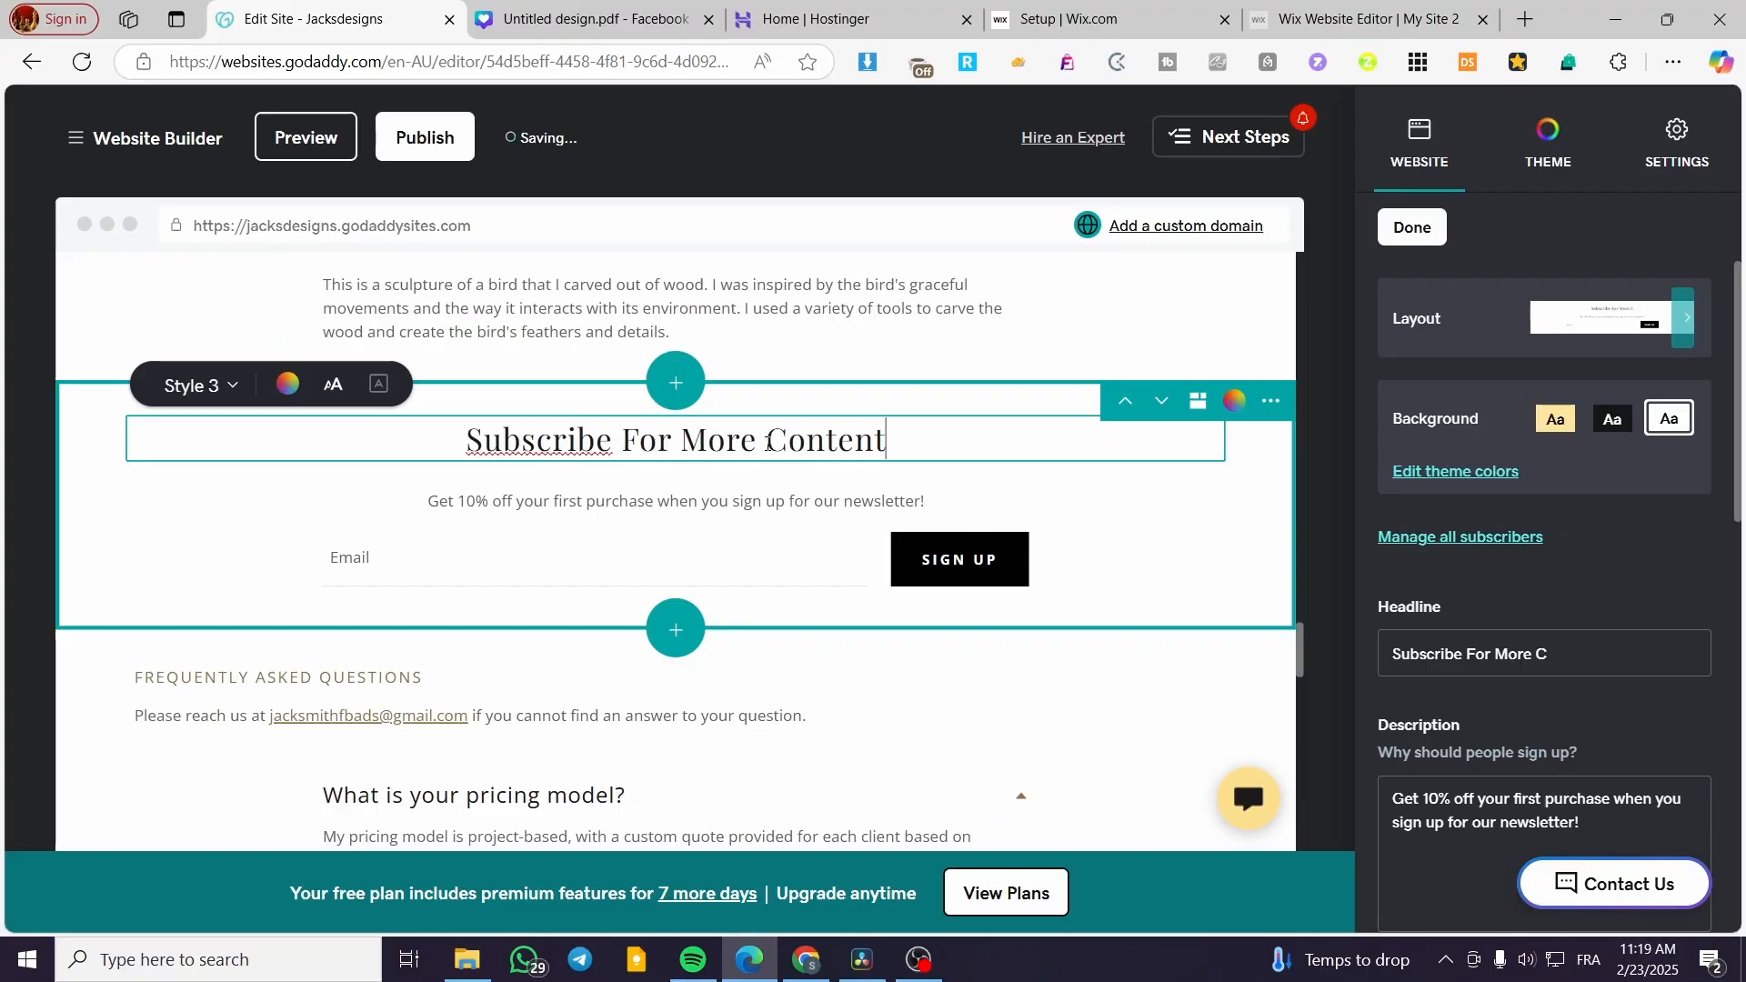
text( or Ideas)
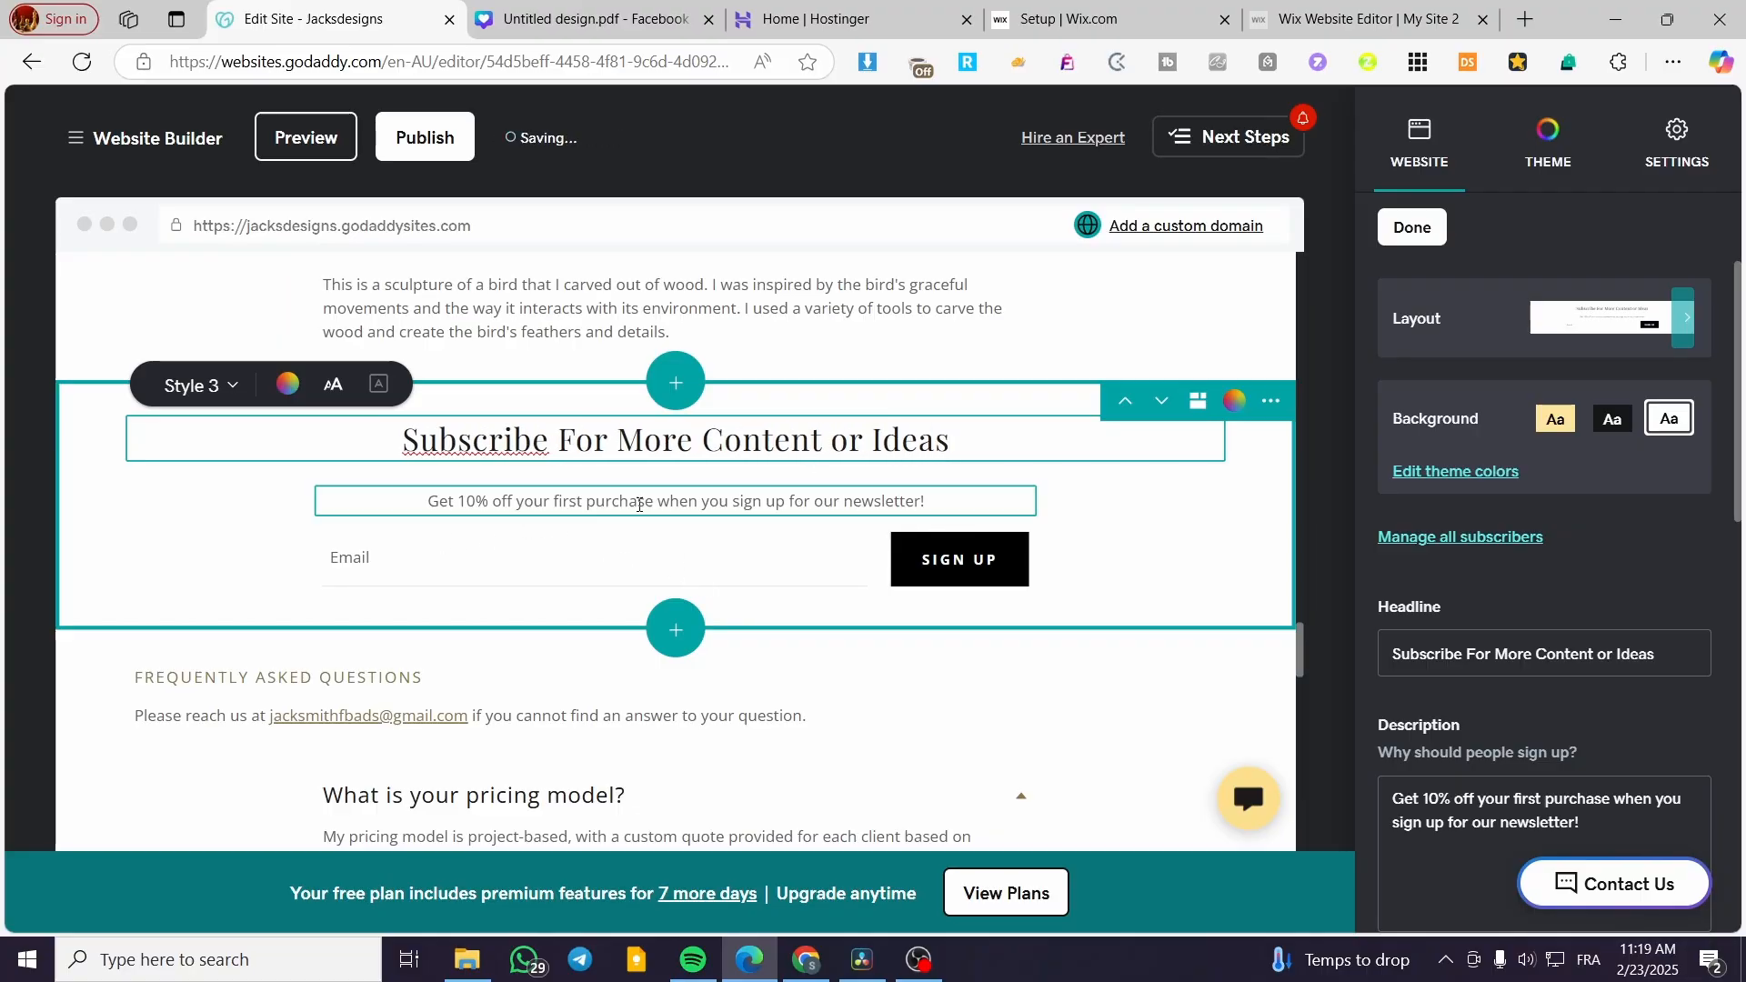
- Change the first-purchase discount in the Subscribe section's description to 5%
click(958, 501)
drag(958, 501, 461, 501)
click(472, 503)
text(5)
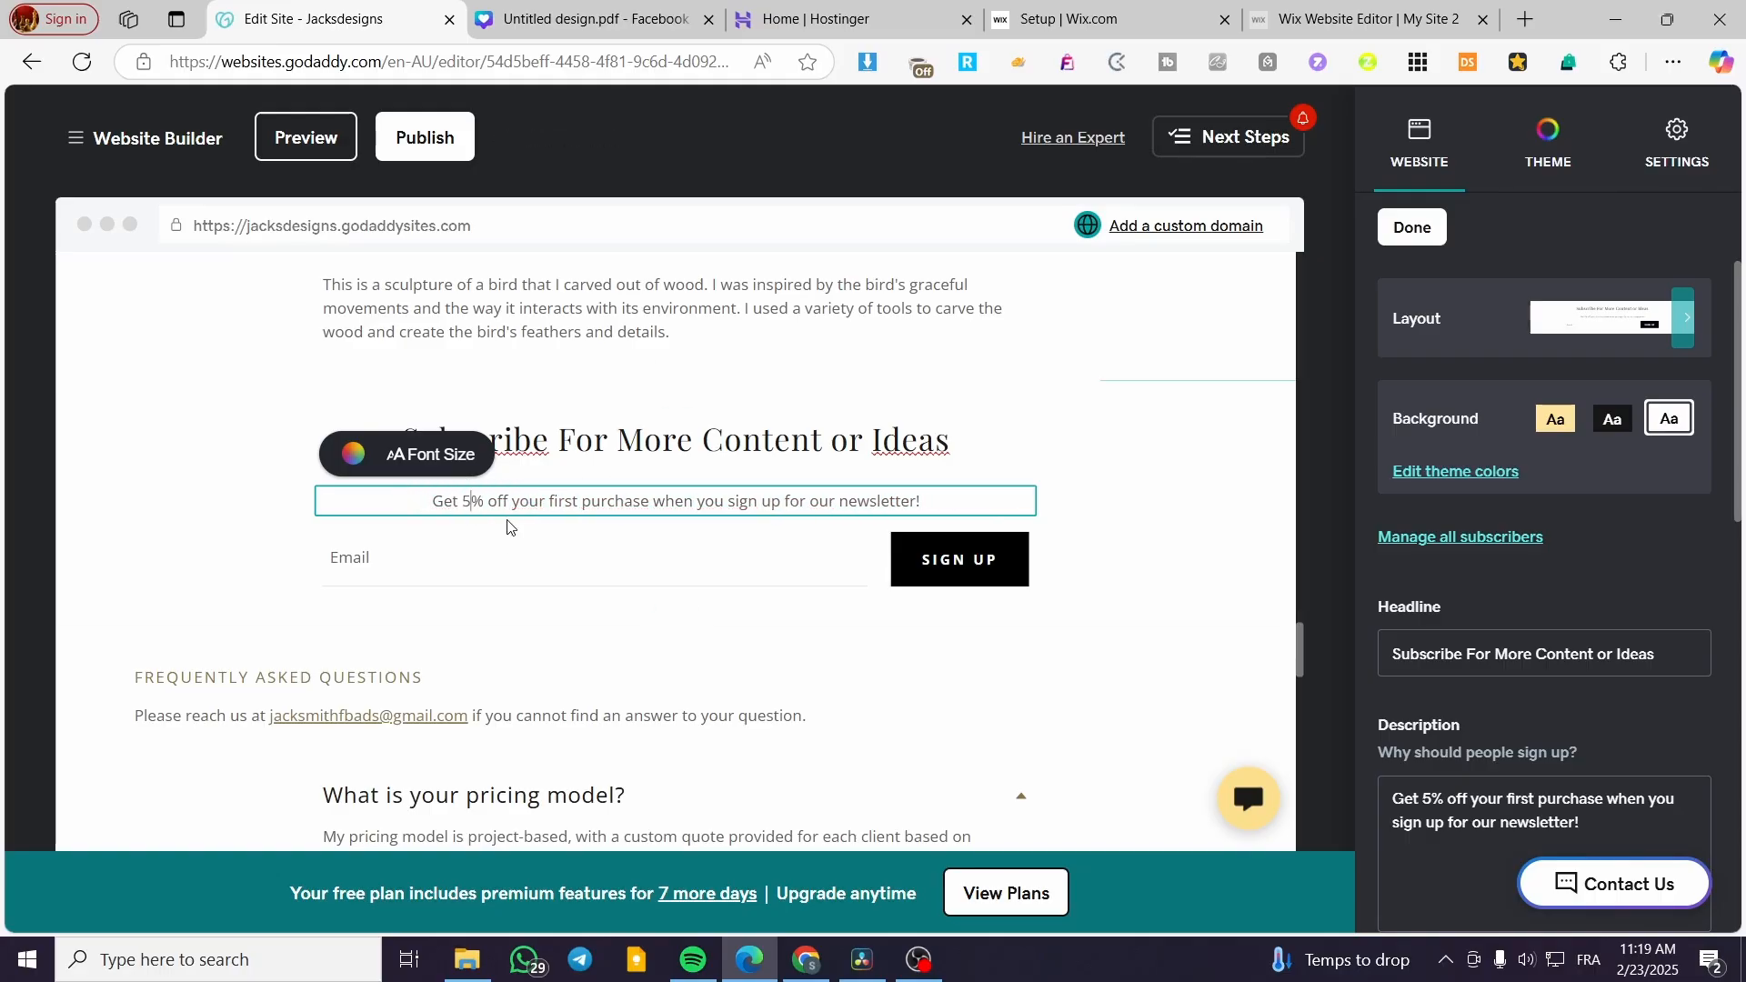
click(319, 511)
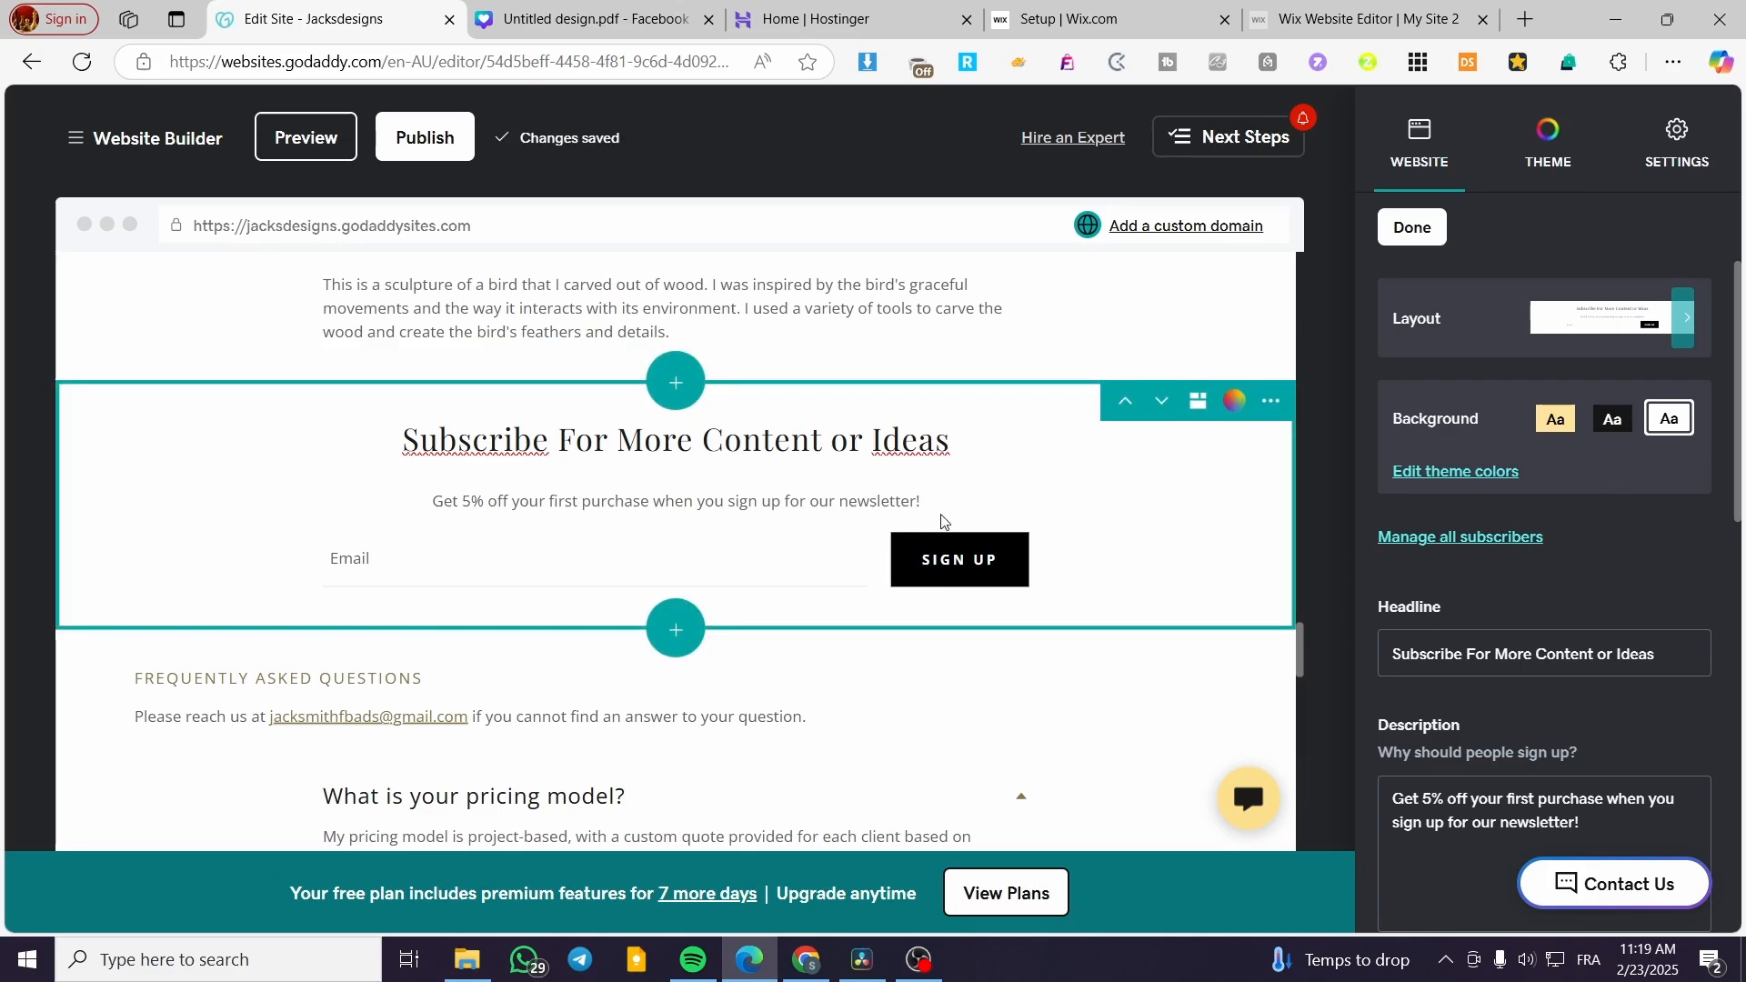
scroll(846, 643, up, 8)
scroll(844, 654, up, 15)
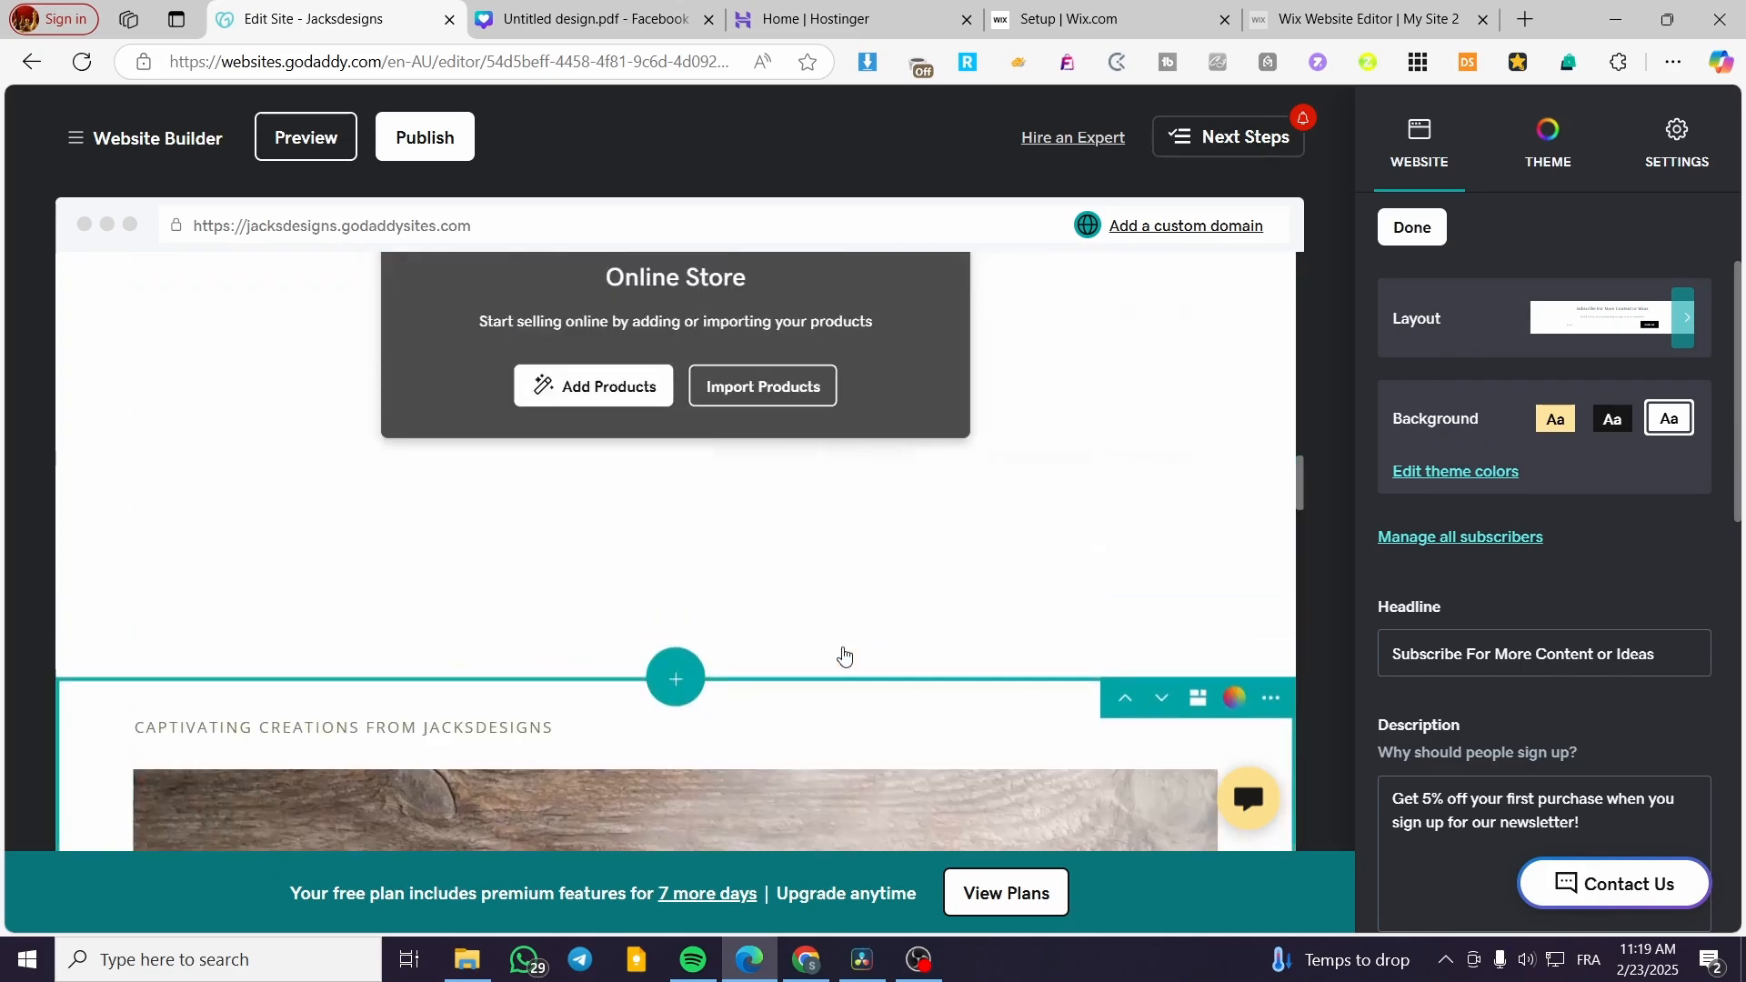